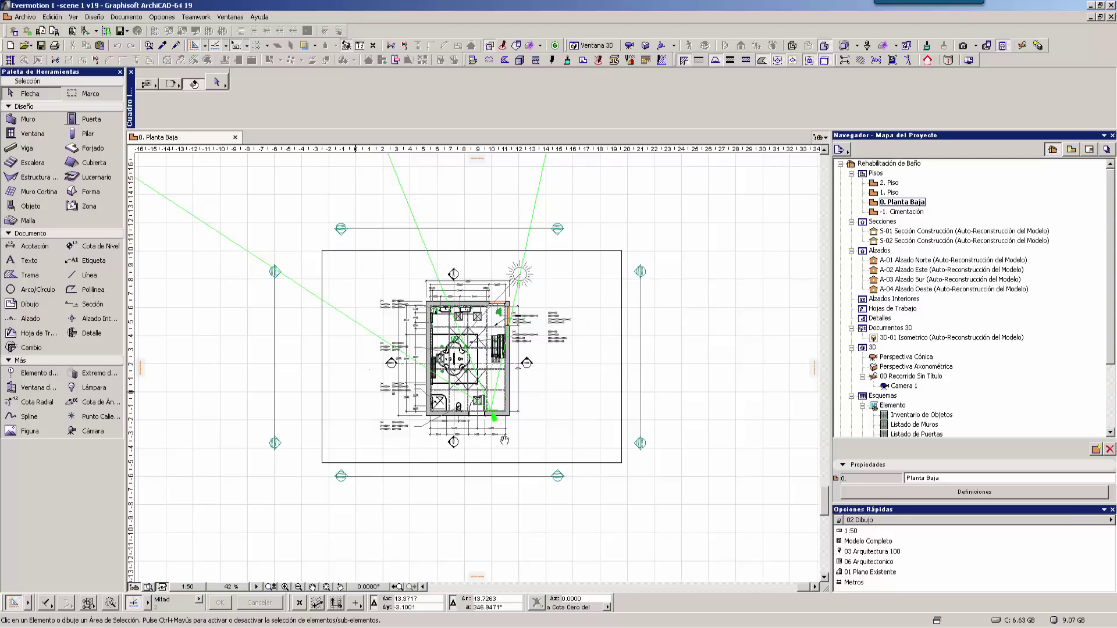
Step: In the Evermotion shop, browse to page 3 of the archinteriors listings
{"action": "middle_click_drag", "start_coordinate": [514, 436], "coordinate": [472, 440]}
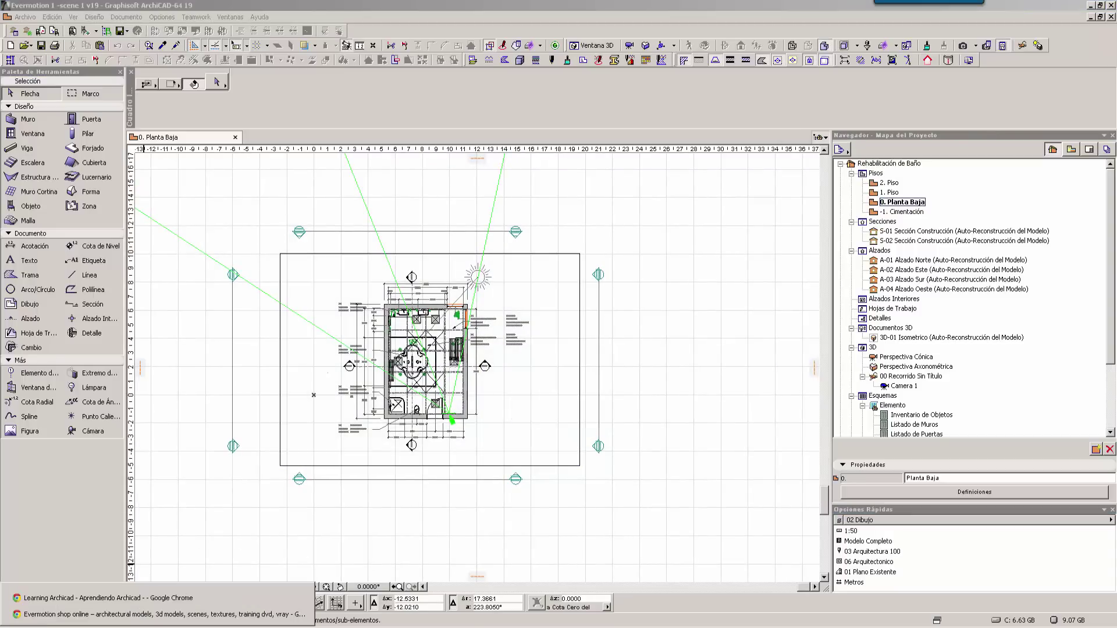
{"action": "left_click", "coordinate": [96, 616]}
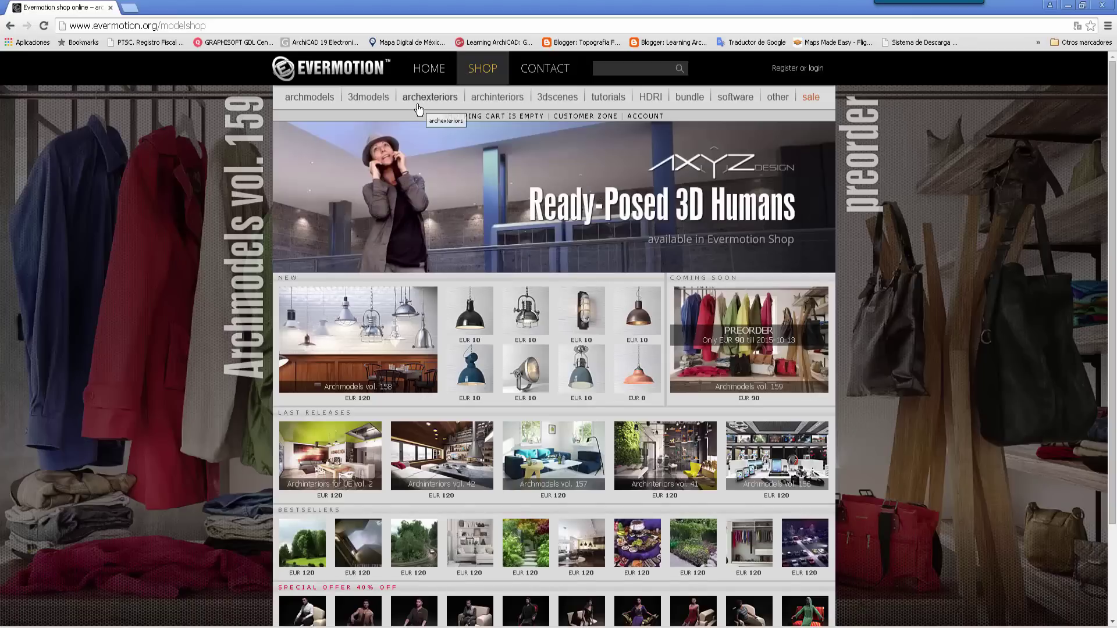
{"action": "left_click", "coordinate": [481, 99]}
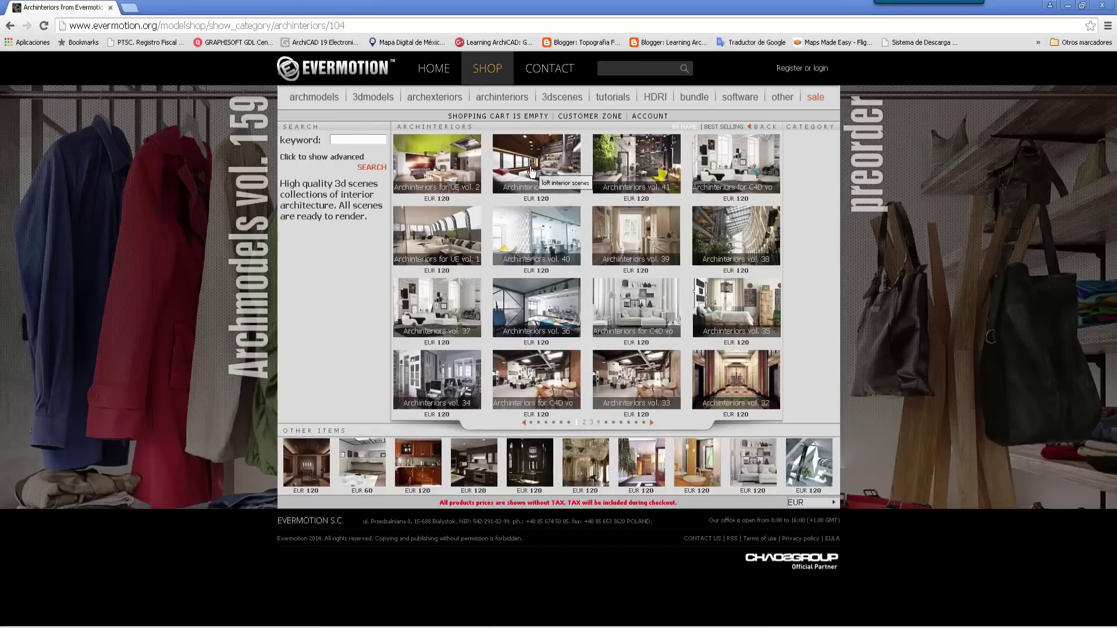
{"action": "left_click", "coordinate": [597, 423]}
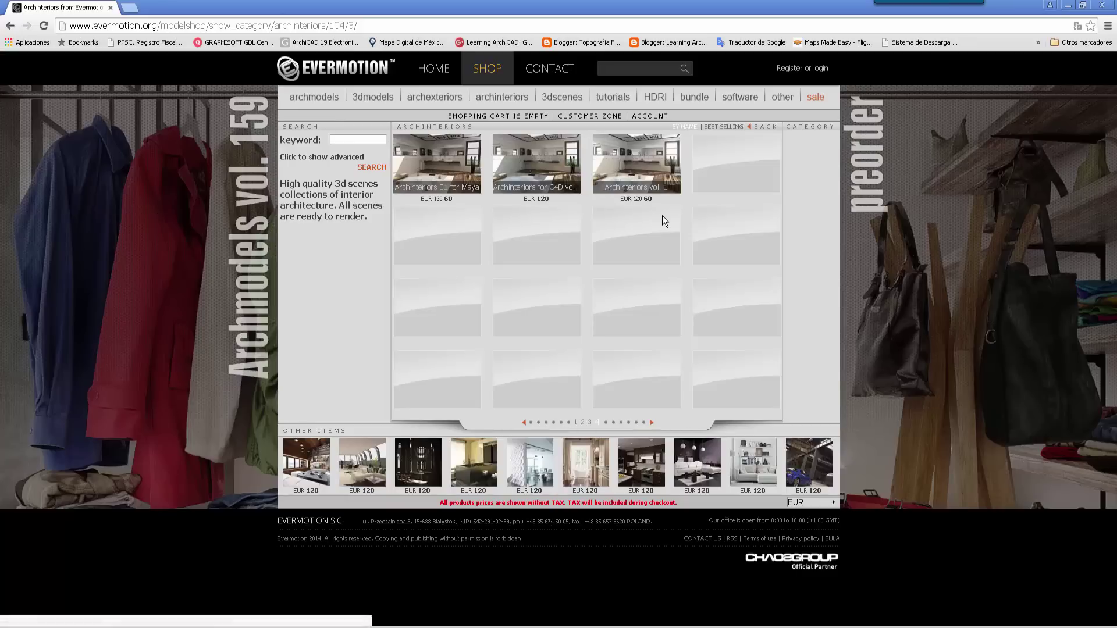
Step: Open Archinteriors vol. 1, enlarge its main bathroom image, then go back to ArchiCAD
{"action": "left_click", "coordinate": [646, 174]}
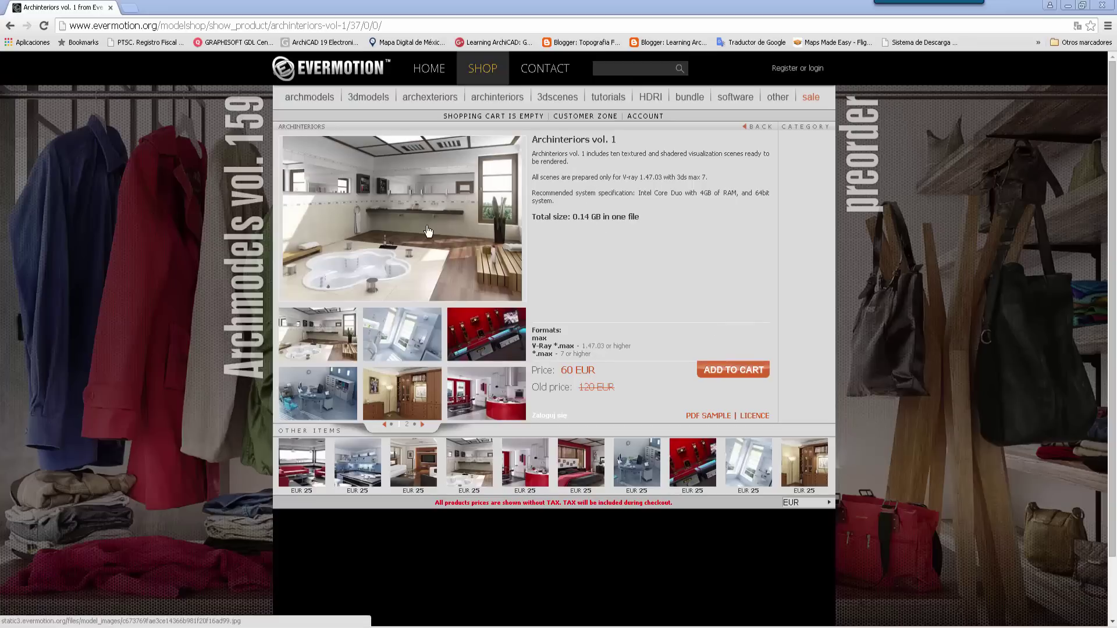
{"action": "left_click", "coordinate": [439, 250]}
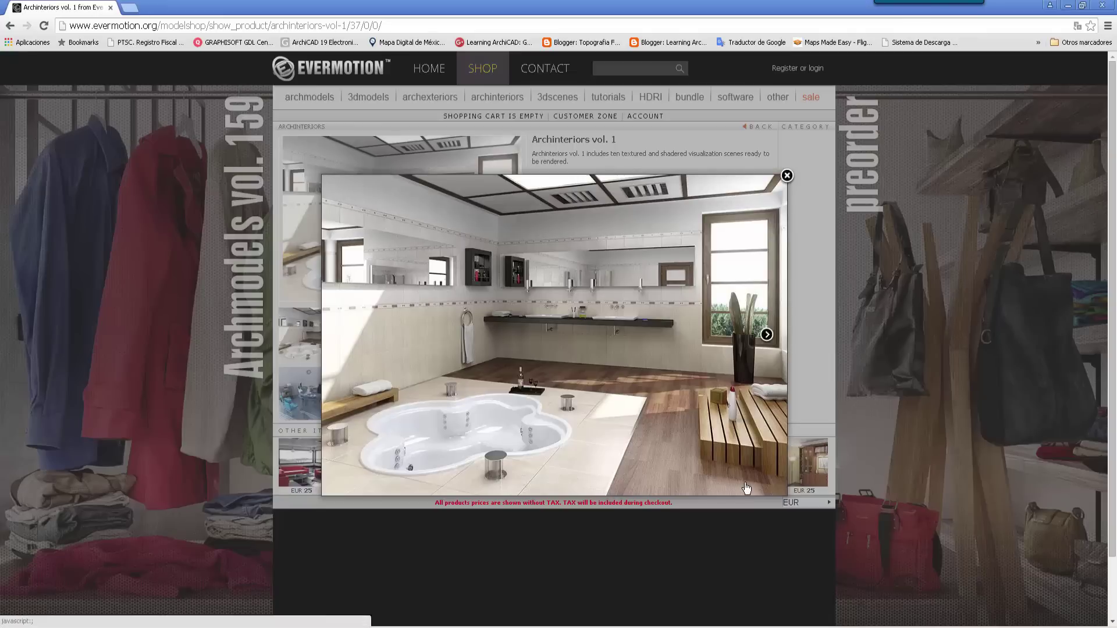
{"action": "mouse_move", "coordinate": [748, 472]}
{"action": "left_click", "coordinate": [677, 623]}
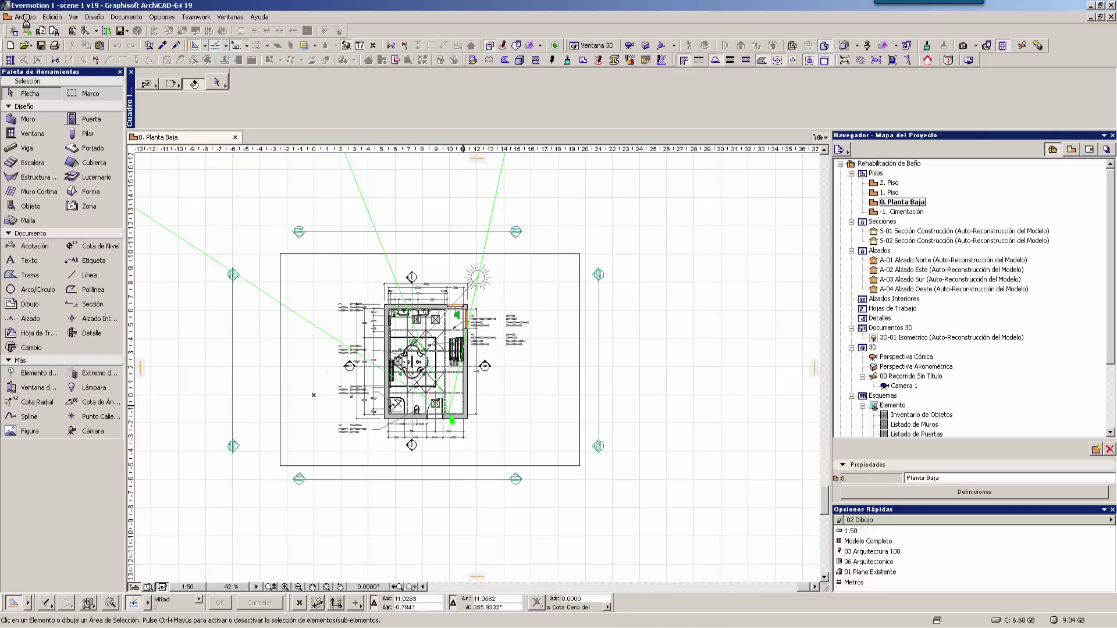
{"action": "left_click", "coordinate": [26, 19]}
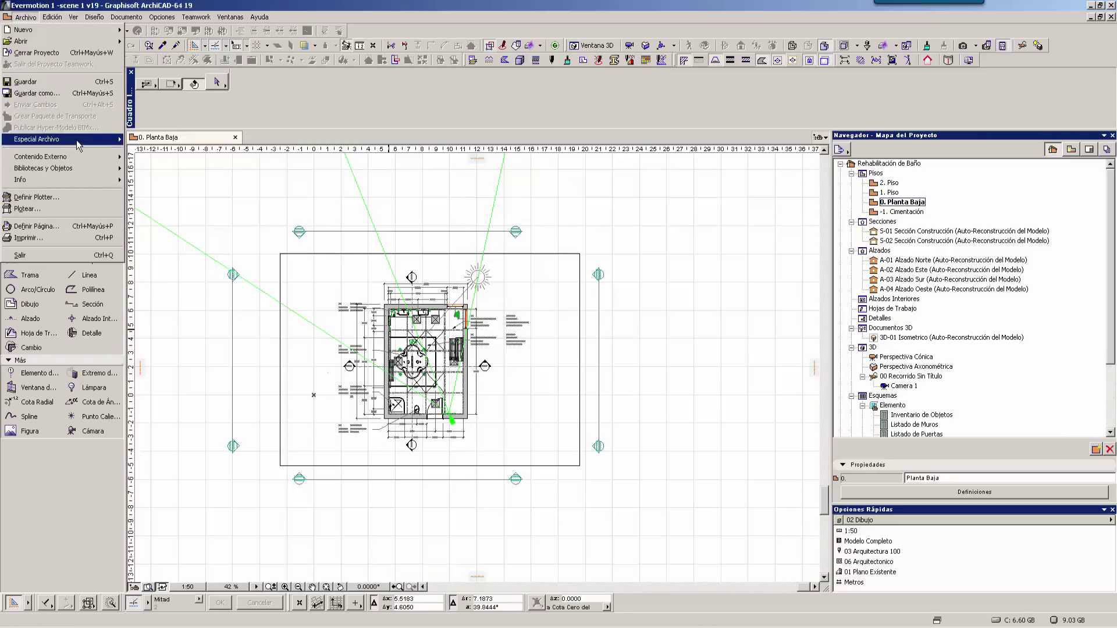
{"action": "mouse_move", "coordinate": [37, 138]}
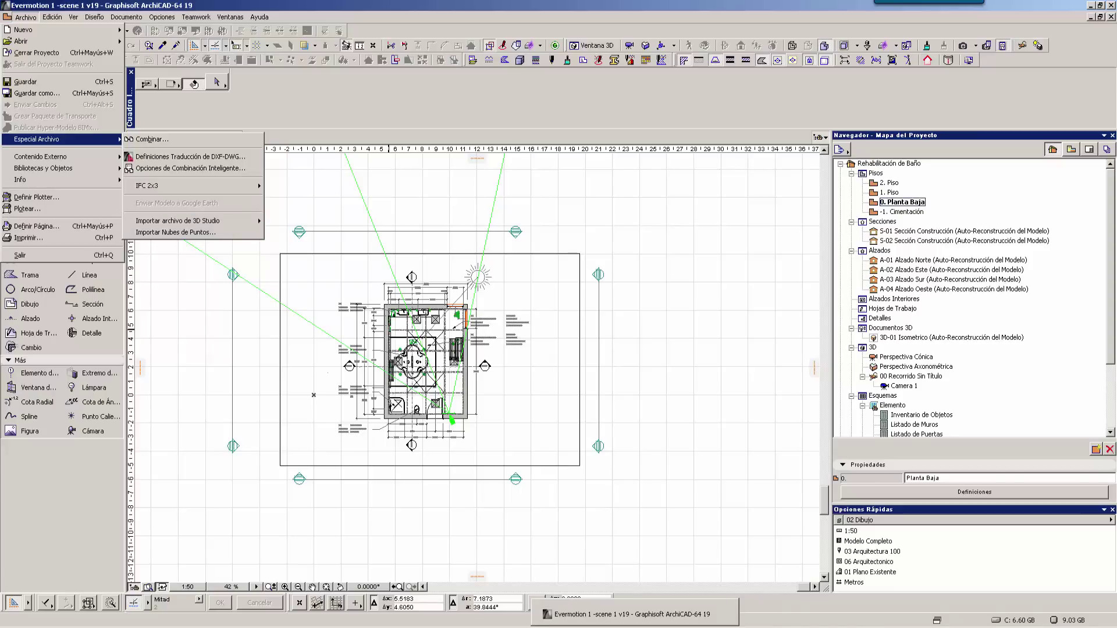
{"action": "left_click", "coordinate": [63, 618]}
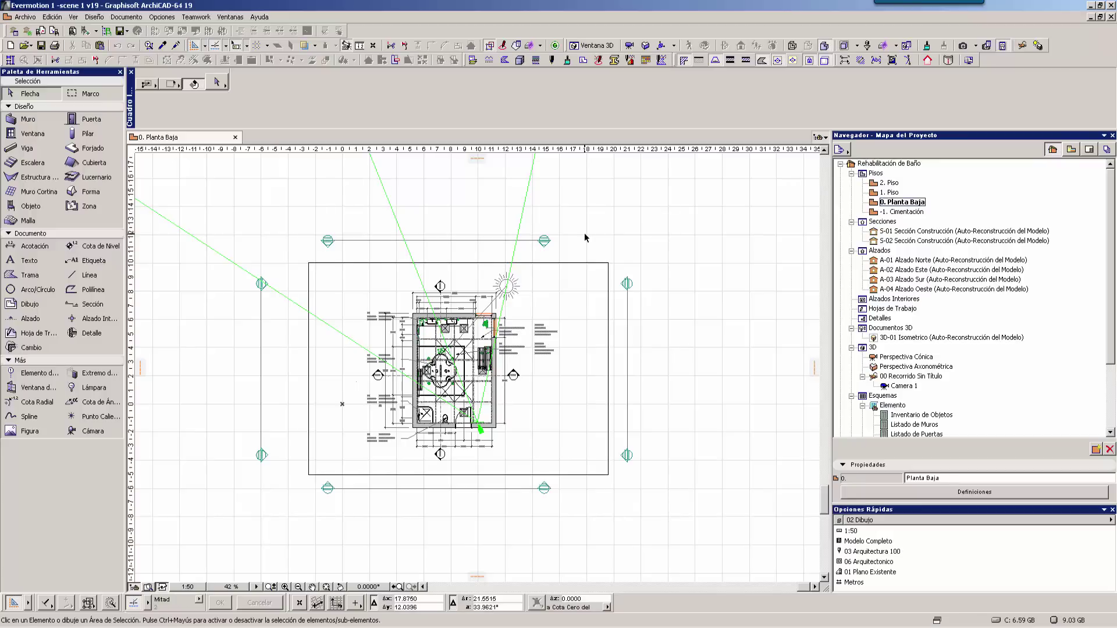
Step: Open the 3D view from Camera 1 under 00 Recorrido Sin Título in the Project Map
{"action": "left_click", "coordinate": [904, 386]}
{"action": "double_click", "coordinate": [904, 386]}
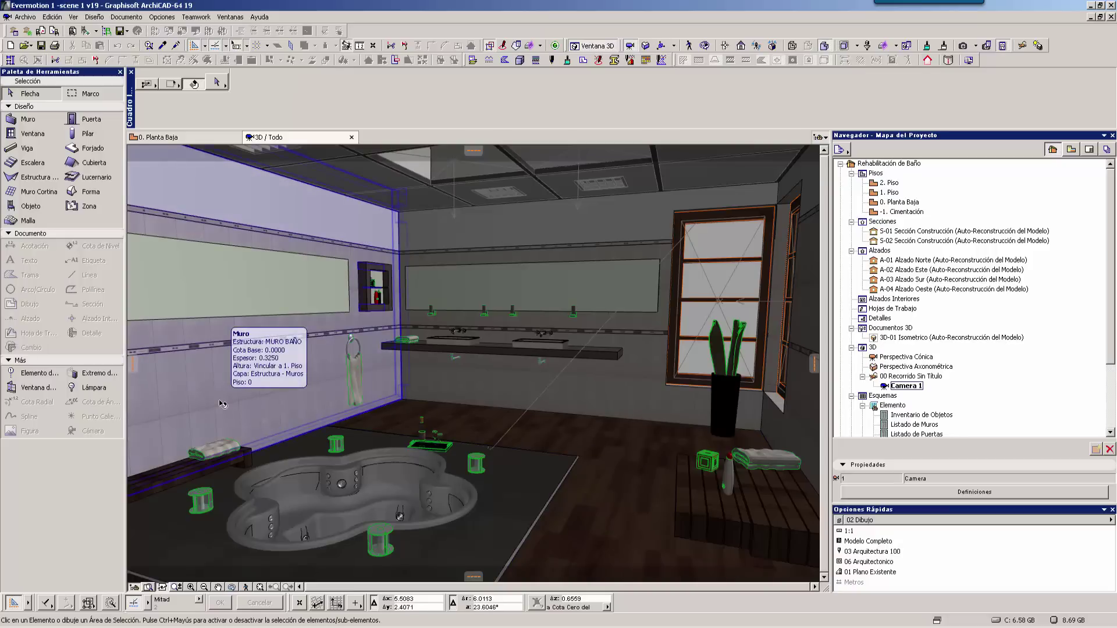
Step: Open the left wall's MURO BAÑO complex profile for editing in the Profile Manager
{"action": "left_click", "coordinate": [262, 398]}
{"action": "right_click", "coordinate": [280, 379]}
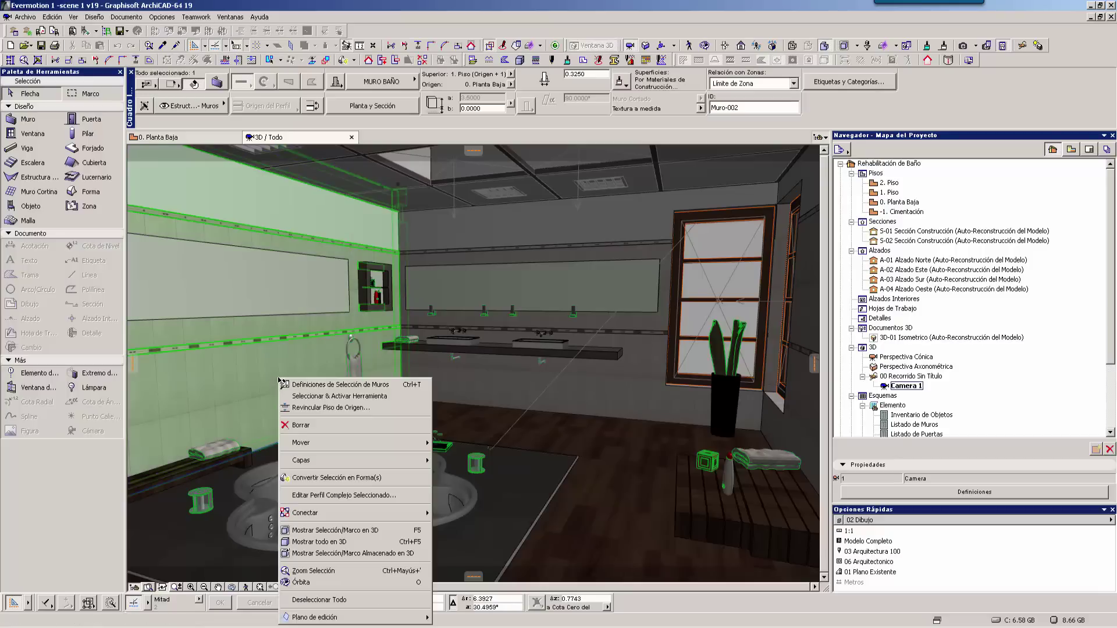
{"action": "left_click", "coordinate": [354, 495]}
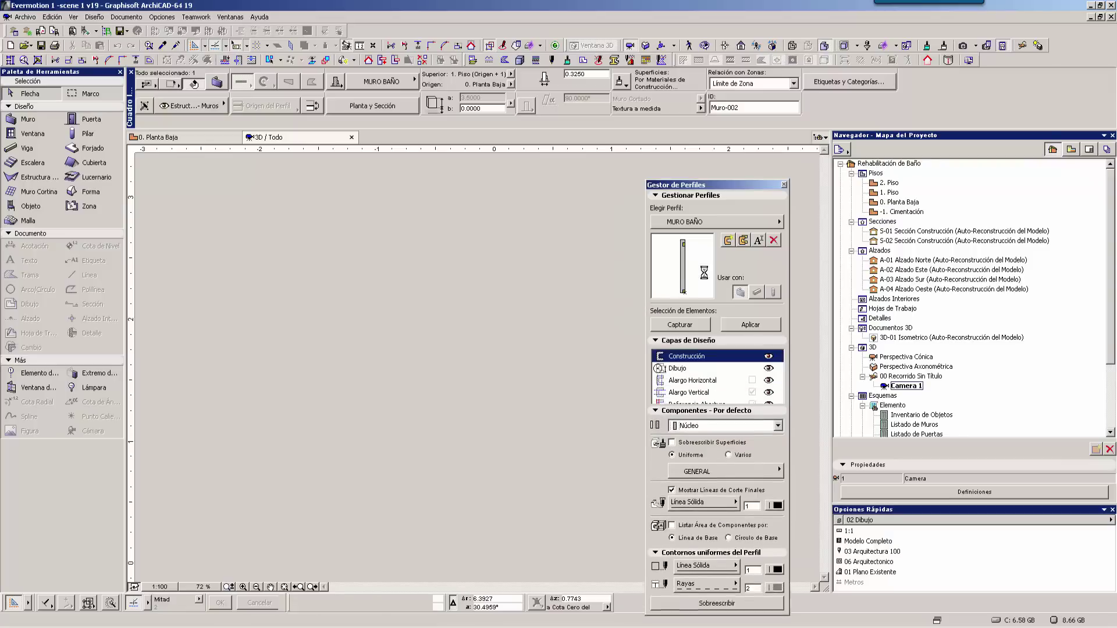
{"action": "scroll", "coordinate": [515, 376], "scroll_direction": "up", "scroll_amount": 2}
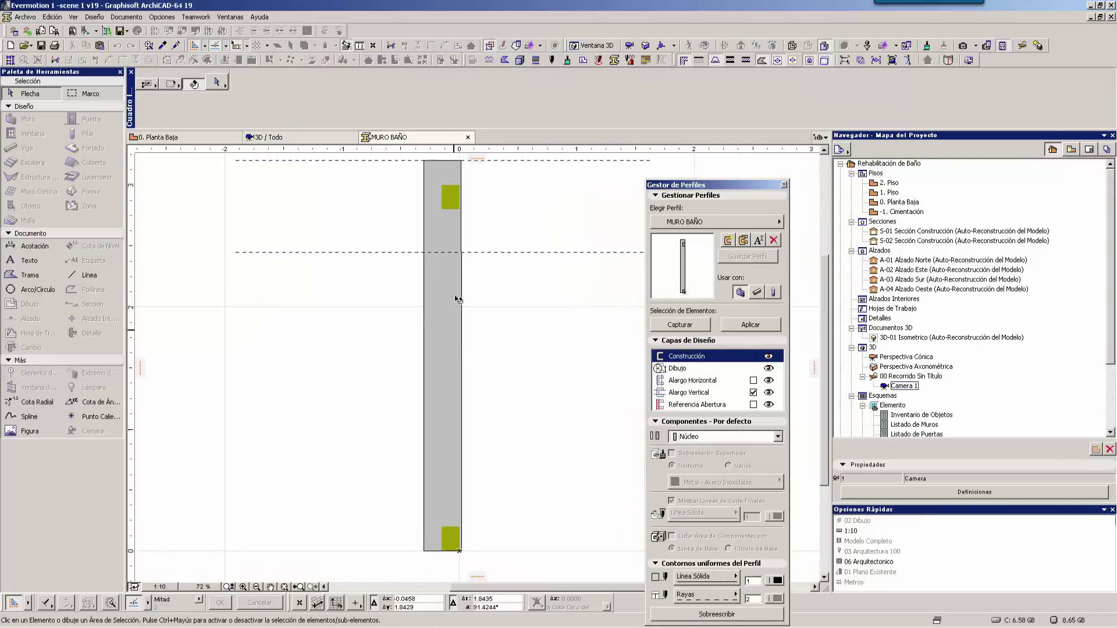
{"action": "scroll", "coordinate": [473, 268], "scroll_direction": "up", "scroll_amount": 3}
{"action": "scroll", "coordinate": [467, 311], "scroll_direction": "up", "scroll_amount": 2}
{"action": "scroll", "coordinate": [460, 335], "scroll_direction": "up", "scroll_amount": 2}
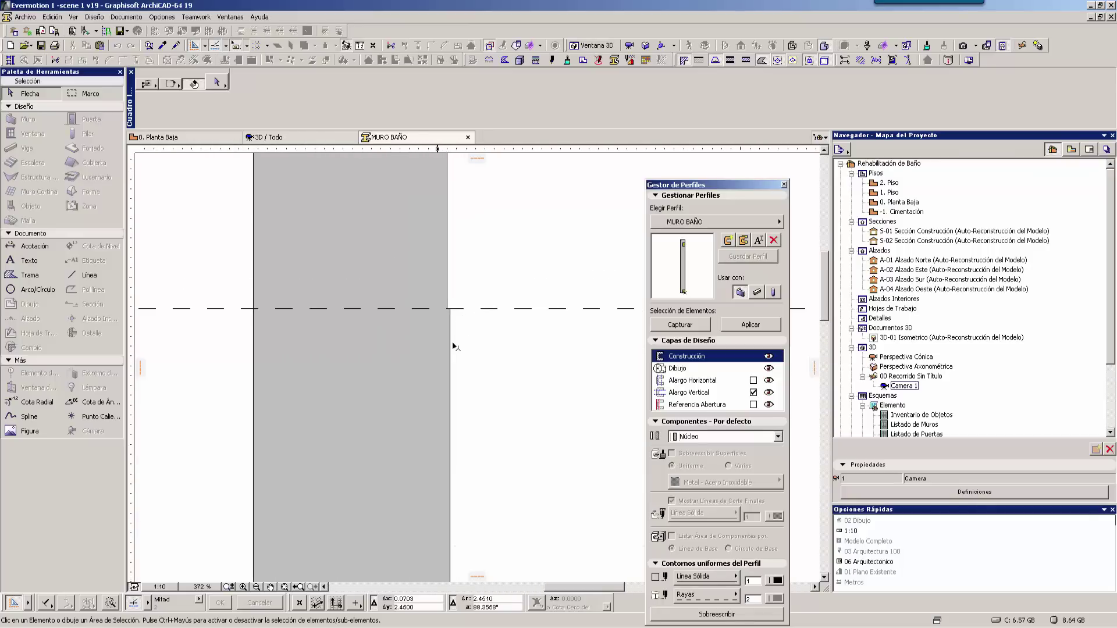
{"action": "scroll", "coordinate": [466, 340], "scroll_direction": "down", "scroll_amount": 3}
{"action": "scroll", "coordinate": [511, 425], "scroll_direction": "down", "scroll_amount": 1}
{"action": "scroll", "coordinate": [512, 425], "scroll_direction": "down", "scroll_amount": 1}
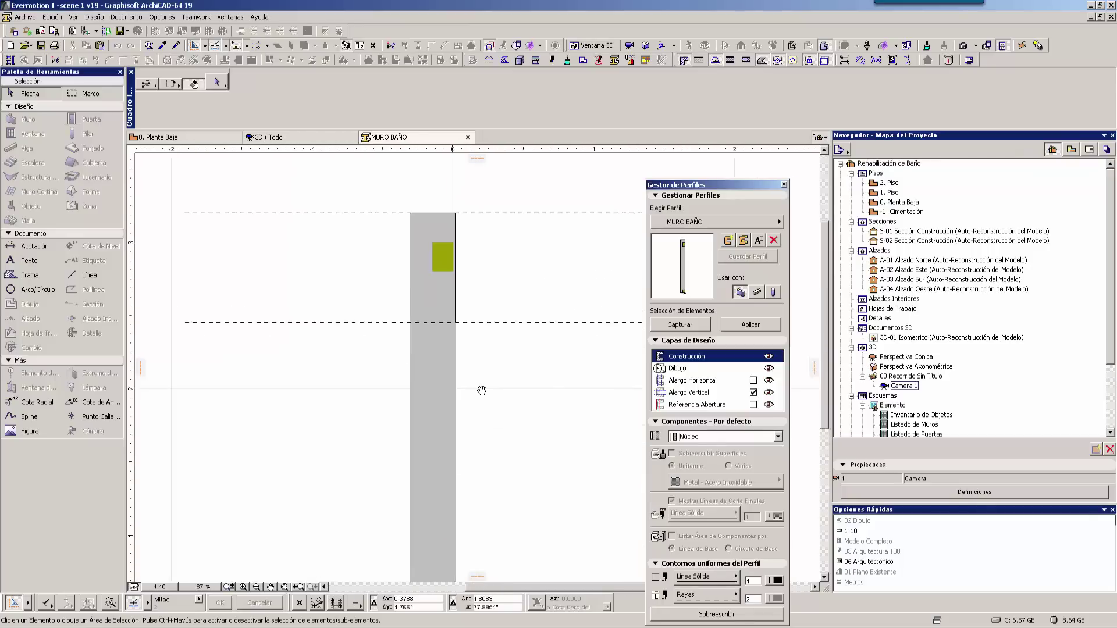
{"action": "scroll", "coordinate": [479, 383], "scroll_direction": "down", "scroll_amount": 1}
{"action": "mouse_move", "coordinate": [479, 382]}
{"action": "middle_mouse_down"}
{"action": "mouse_move", "coordinate": [500, 354]}
{"action": "mouse_move", "coordinate": [470, 388]}
{"action": "middle_mouse_up"}
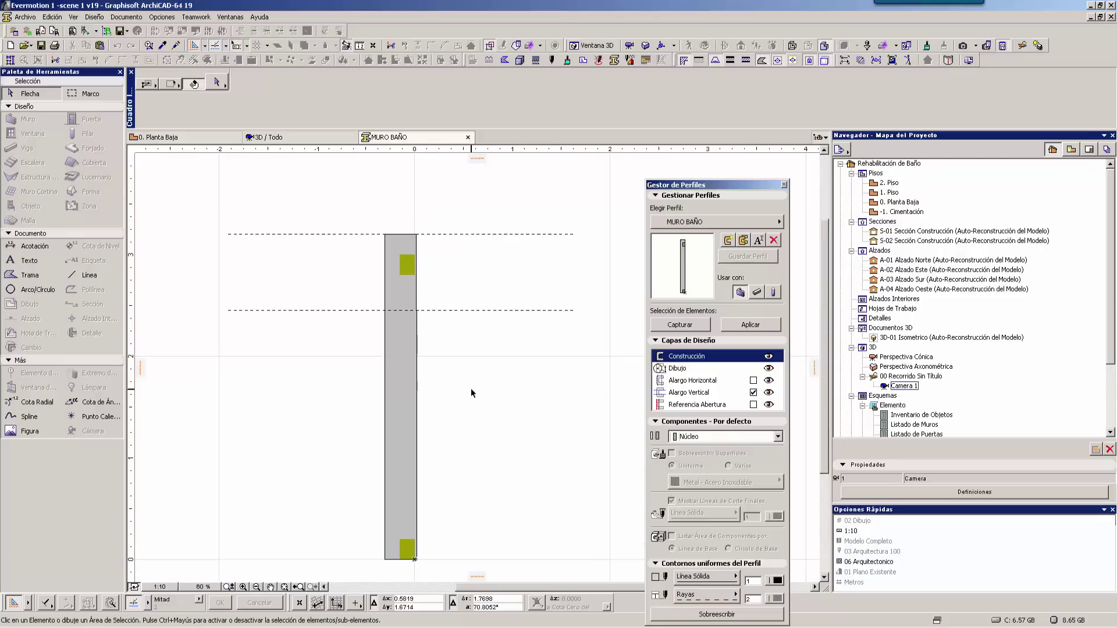
Step: Open the Quick Options model view combination list to find 02 Dibujo
{"action": "left_click", "coordinate": [876, 563]}
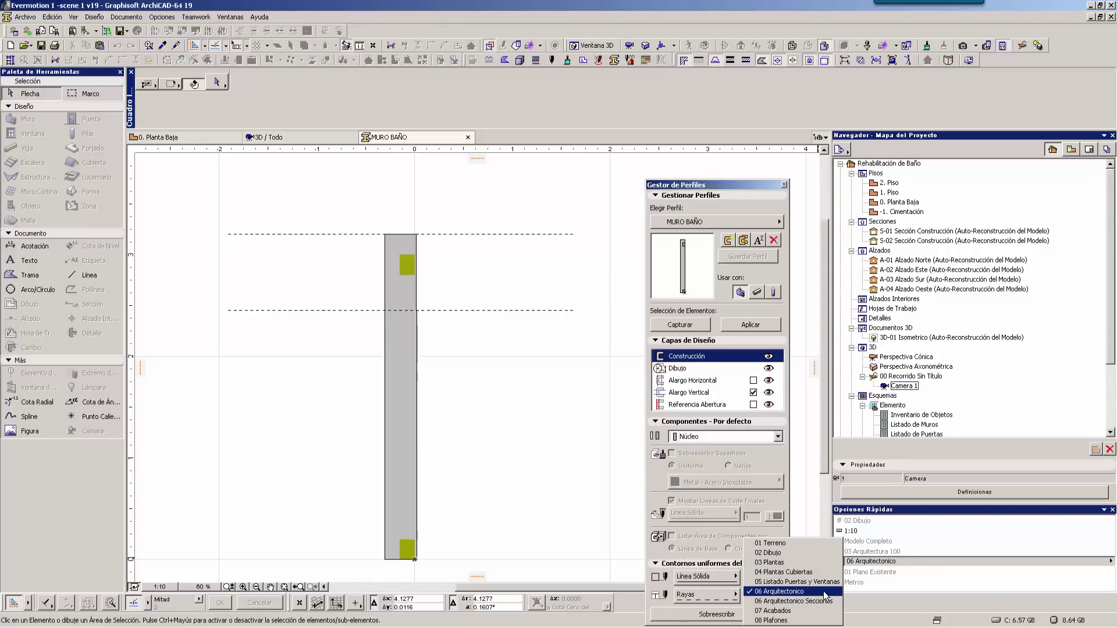
{"action": "left_click", "coordinate": [894, 585]}
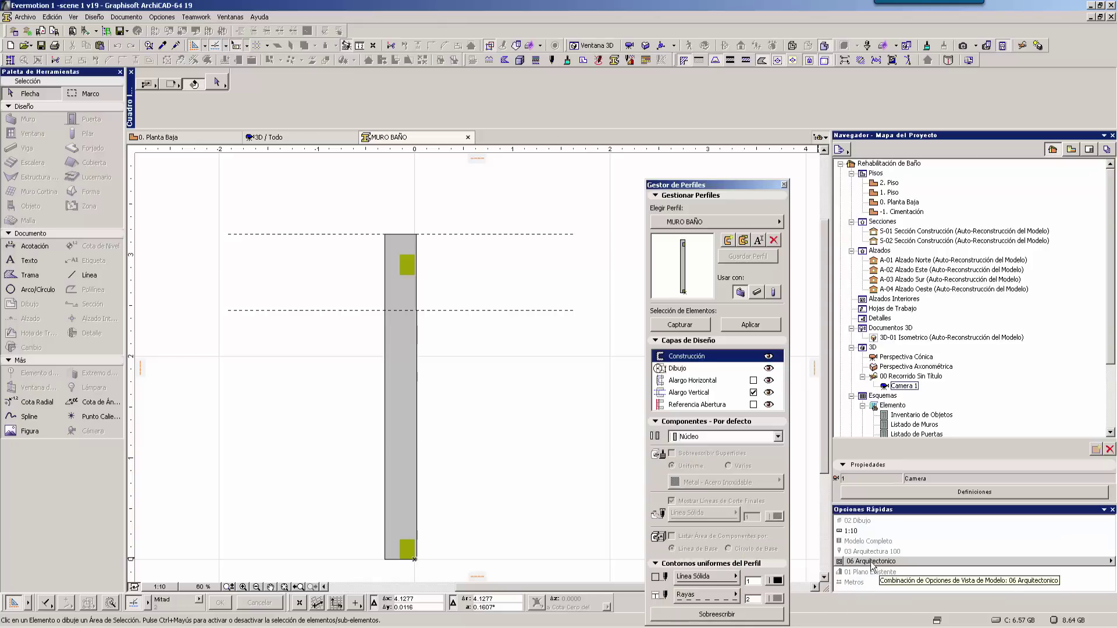
{"action": "left_click", "coordinate": [873, 562]}
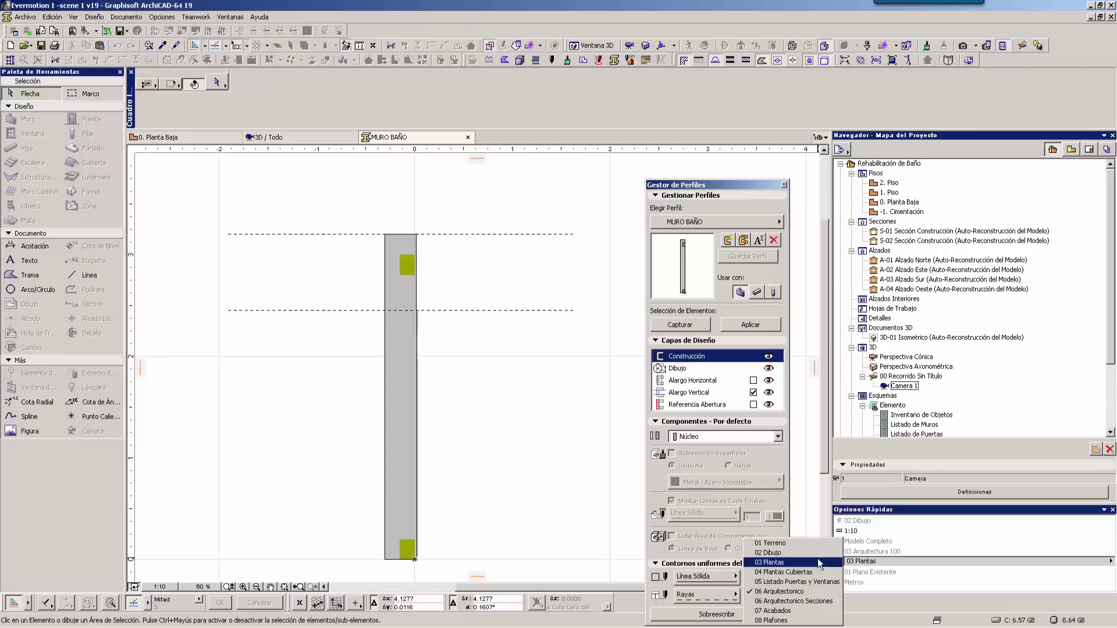
Step: Apply the 02 Dibujo view combination and frame the lower part of the wall profile
{"action": "left_click", "coordinate": [798, 553]}
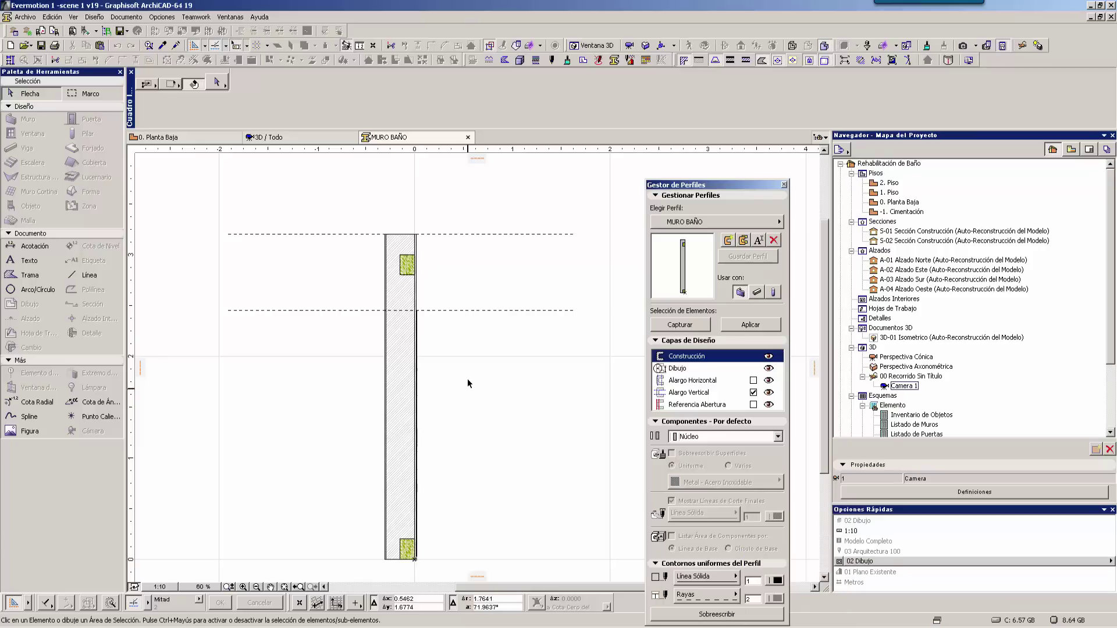
{"action": "middle_click_drag", "start_coordinate": [511, 354], "coordinate": [511, 365]}
{"action": "scroll", "coordinate": [391, 312], "scroll_direction": "up", "scroll_amount": 2}
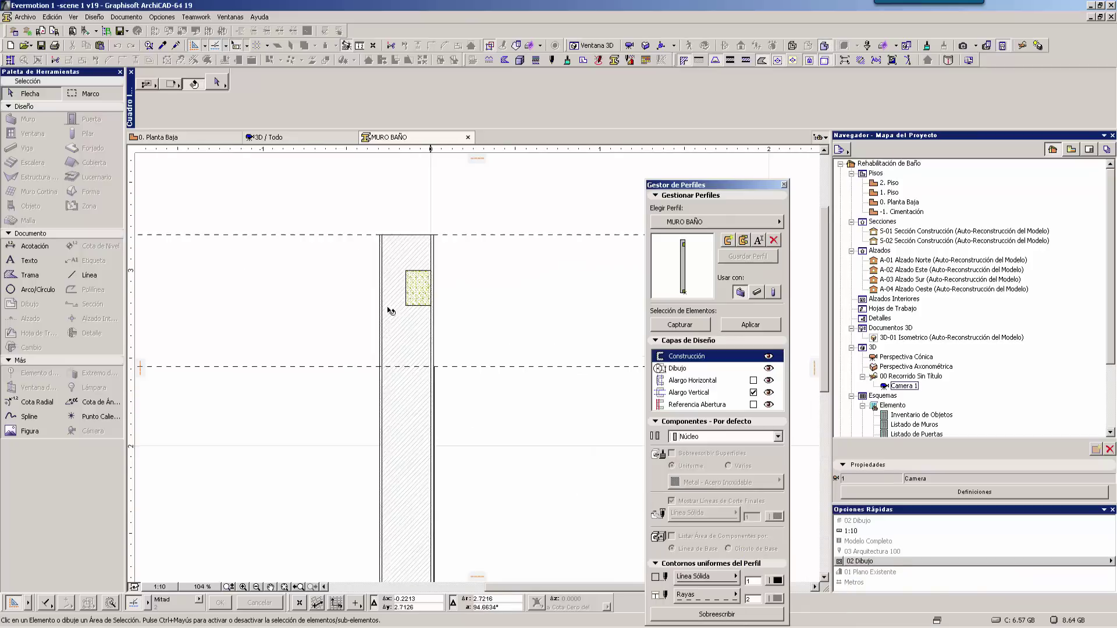
{"action": "scroll", "coordinate": [414, 299], "scroll_direction": "up", "scroll_amount": 3}
{"action": "scroll", "coordinate": [431, 308], "scroll_direction": "up", "scroll_amount": 2}
{"action": "middle_click_drag", "start_coordinate": [466, 265], "coordinate": [505, 540]}
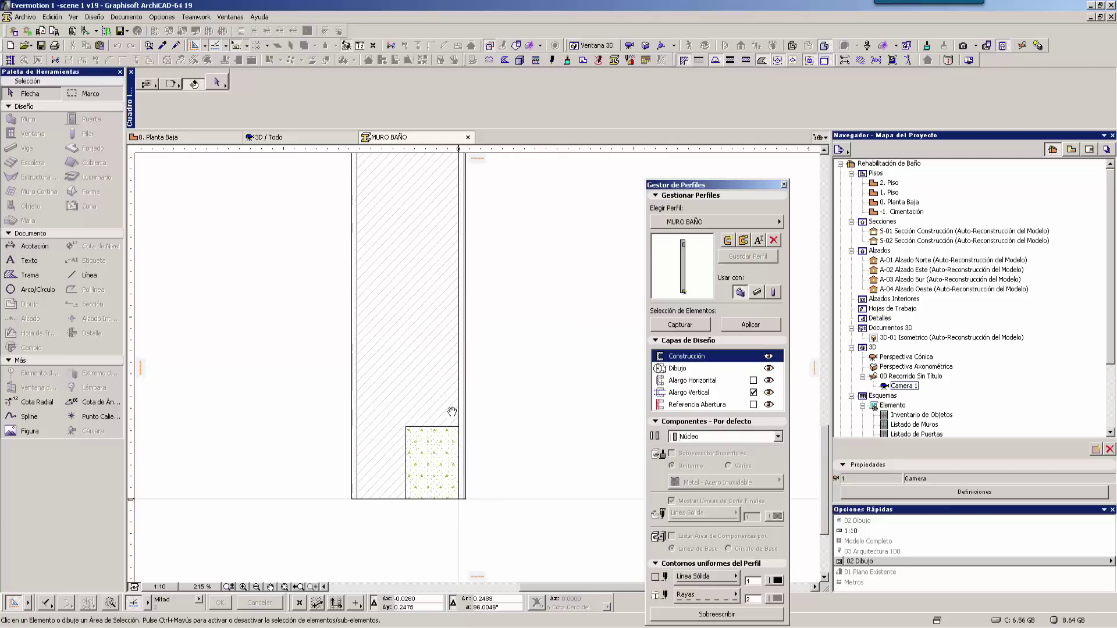
{"action": "middle_click_drag", "start_coordinate": [424, 386], "coordinate": [432, 453]}
Step: Inspect the profile's main hatched fill, concrete patches and brick fill
{"action": "left_click", "coordinate": [431, 454]}
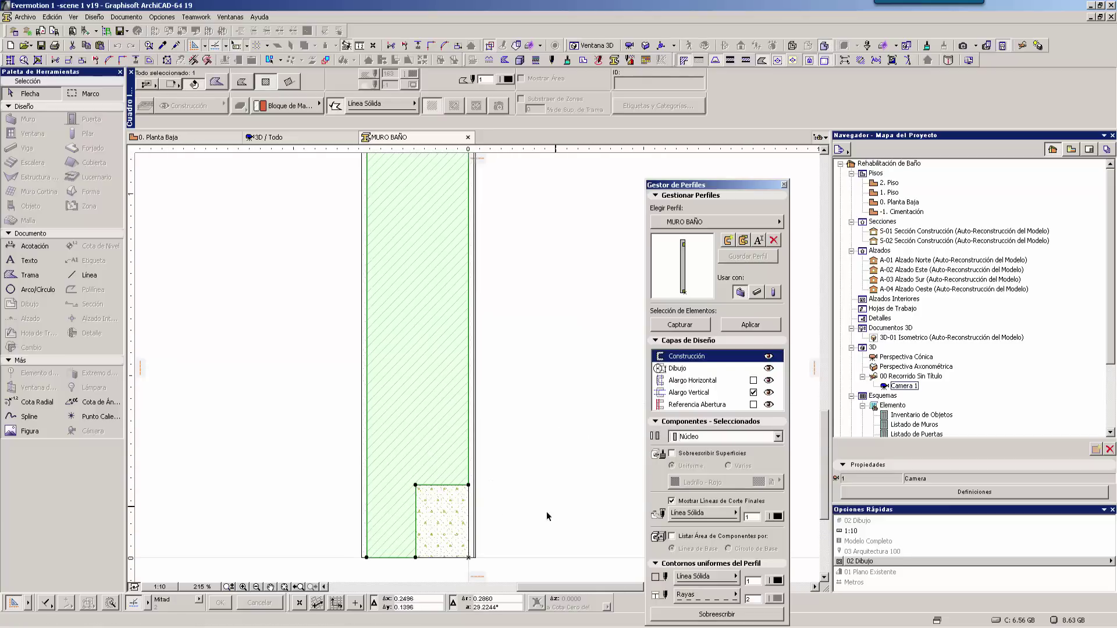
{"action": "left_click", "coordinate": [447, 519]}
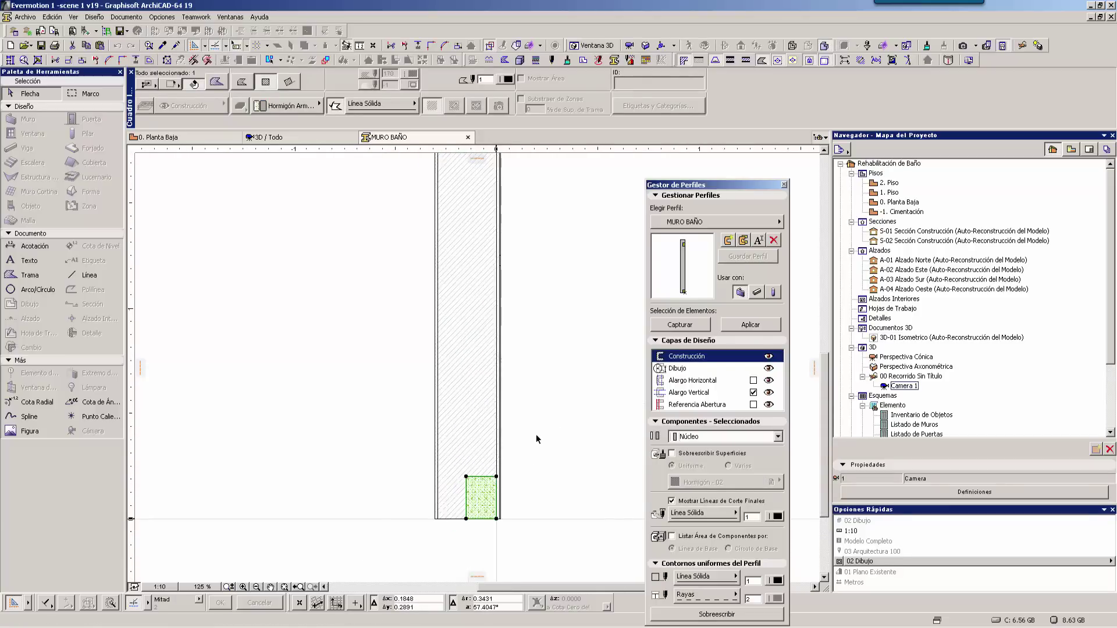
{"action": "scroll", "coordinate": [536, 434], "scroll_direction": "down", "scroll_amount": 3}
{"action": "mouse_move", "coordinate": [564, 340]}
{"action": "middle_mouse_down"}
{"action": "mouse_move", "coordinate": [511, 455]}
{"action": "mouse_move", "coordinate": [512, 545]}
{"action": "middle_mouse_up"}
{"action": "scroll", "coordinate": [462, 344], "scroll_direction": "up", "scroll_amount": 1}
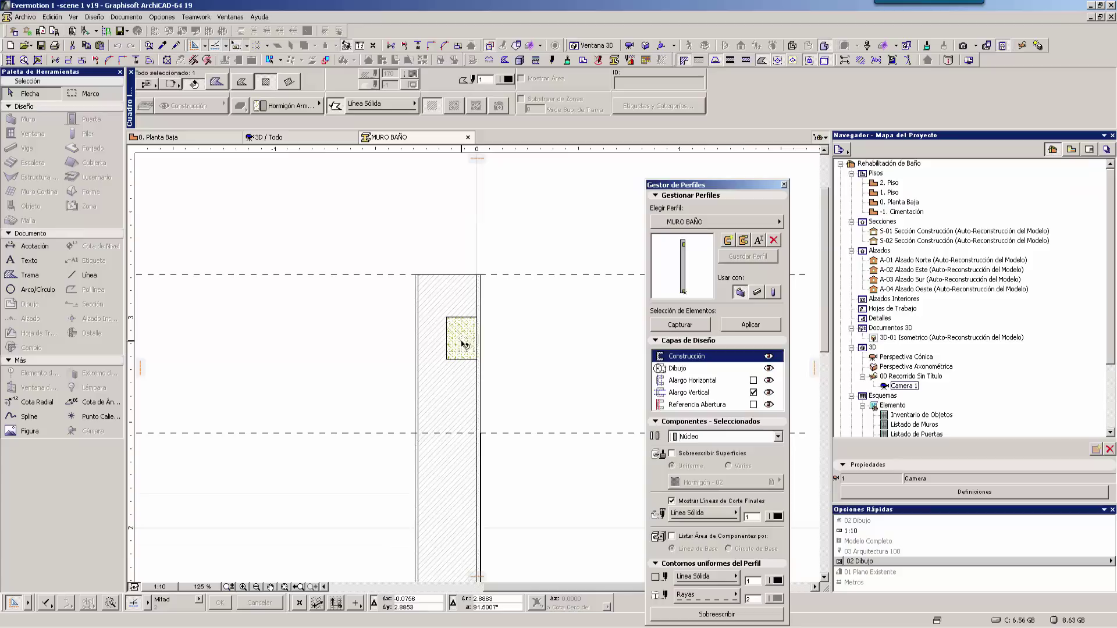
{"action": "scroll", "coordinate": [471, 315], "scroll_direction": "up", "scroll_amount": 1}
{"action": "left_click", "coordinate": [471, 315]}
{"action": "scroll", "coordinate": [506, 317], "scroll_direction": "up", "scroll_amount": 2}
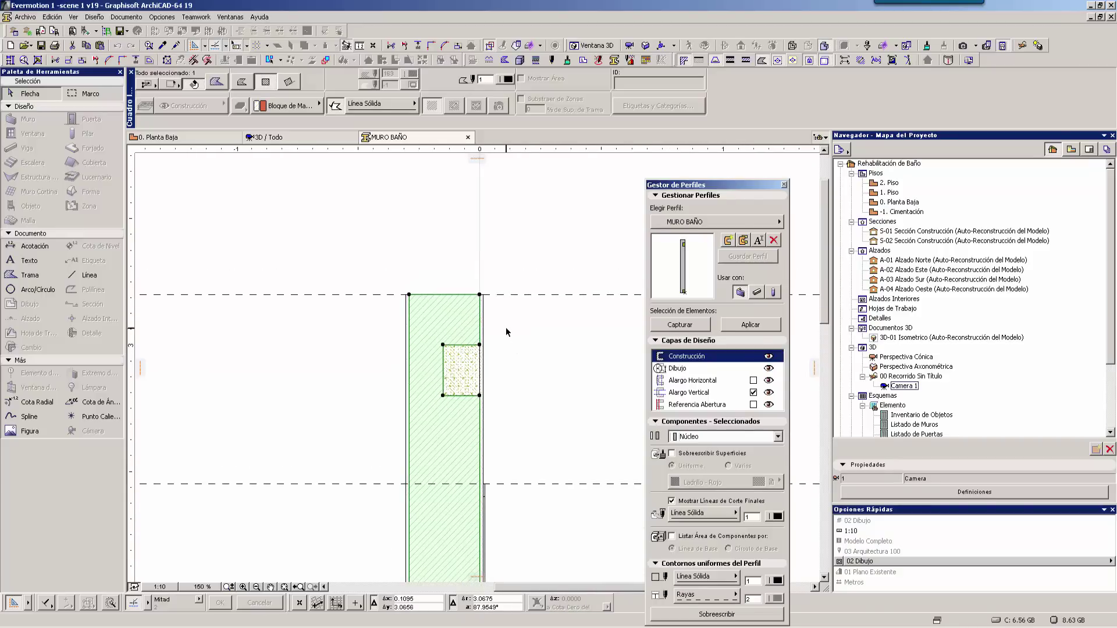
{"action": "scroll", "coordinate": [501, 326], "scroll_direction": "up", "scroll_amount": 3}
Step: Inspect the plaster and left finish strips, then clear the selection
{"action": "left_click", "coordinate": [452, 322]}
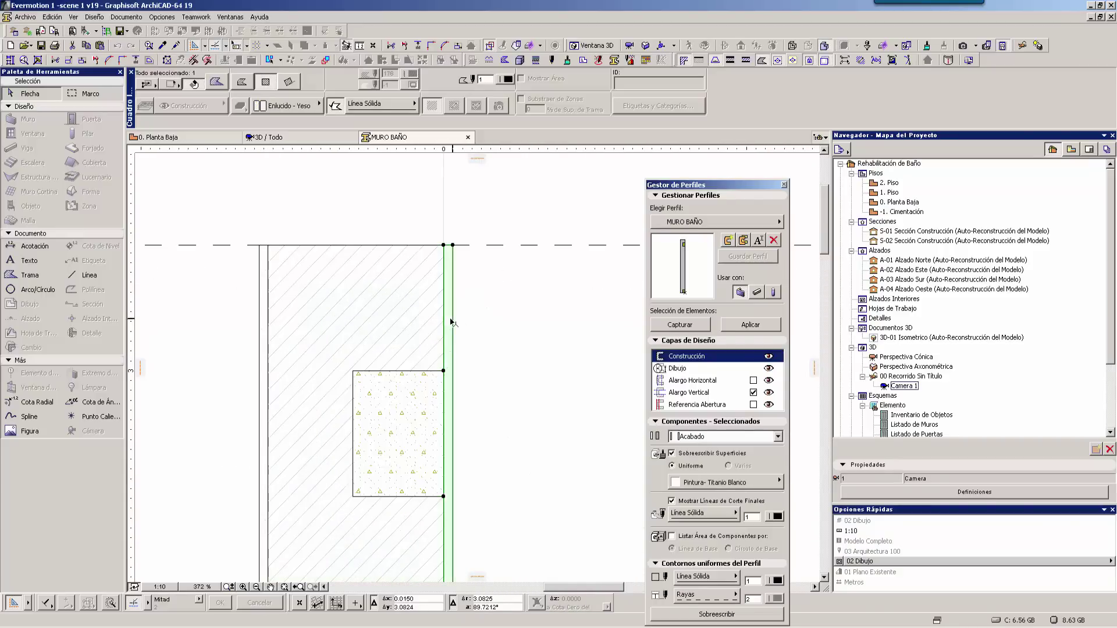
{"action": "left_click", "coordinate": [266, 303]}
{"action": "left_click", "coordinate": [493, 320]}
{"action": "scroll", "coordinate": [522, 355], "scroll_direction": "down", "scroll_amount": 3}
{"action": "scroll", "coordinate": [511, 324], "scroll_direction": "down", "scroll_amount": 5}
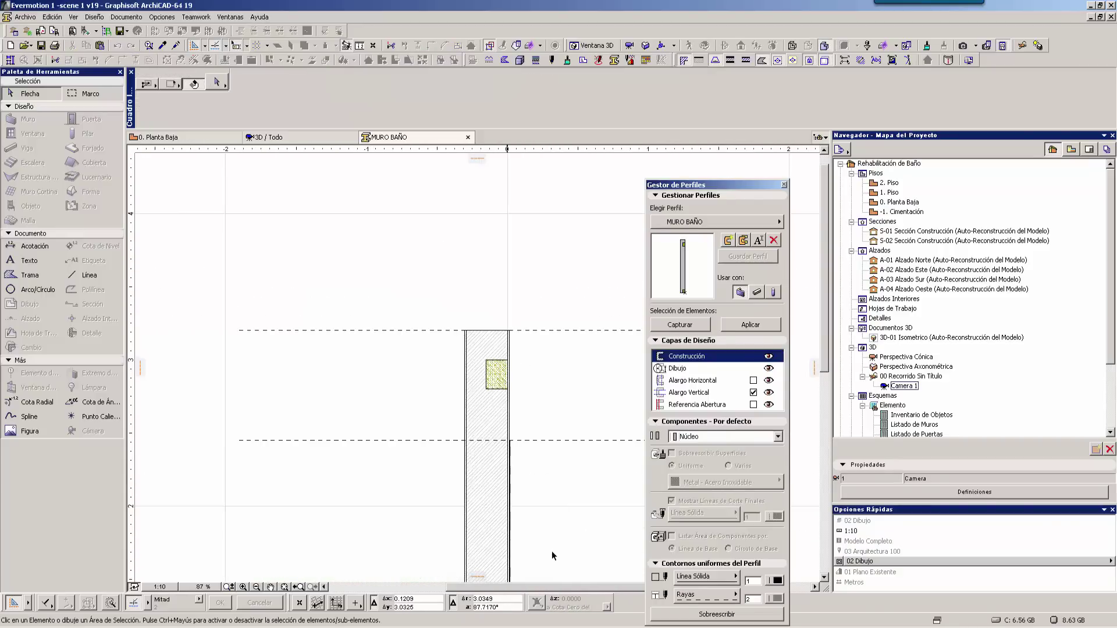
{"action": "scroll", "coordinate": [511, 324], "scroll_direction": "up", "scroll_amount": 6}
{"action": "scroll", "coordinate": [483, 319], "scroll_direction": "up", "scroll_amount": 6}
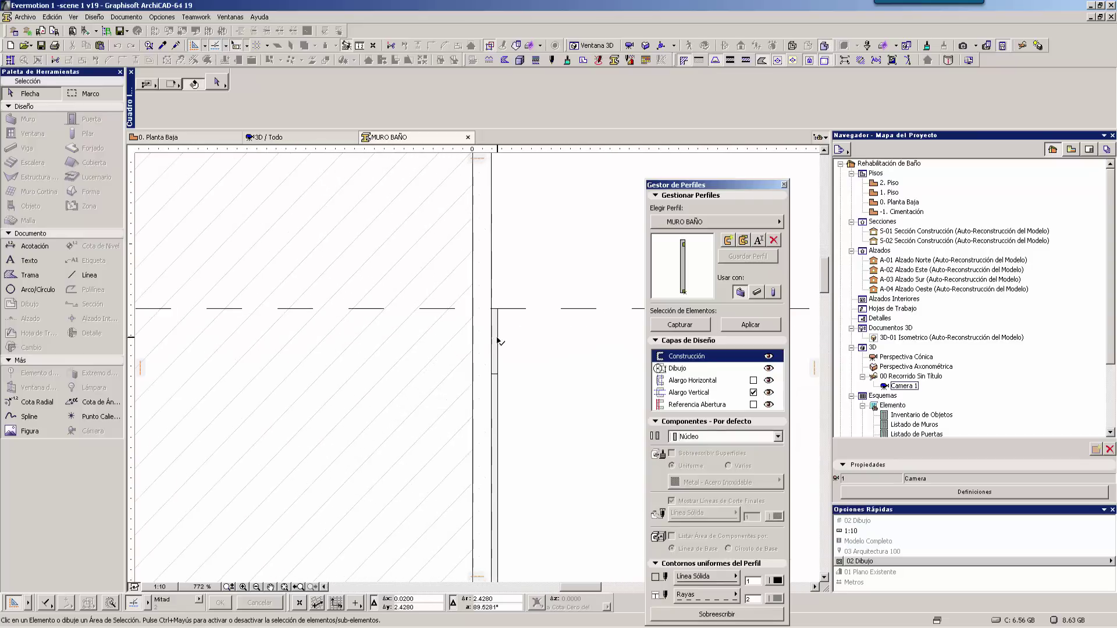
Step: Select the wall-tile finish strips and the short trim strip, then frame the whole profile
{"action": "left_click", "coordinate": [494, 349]}
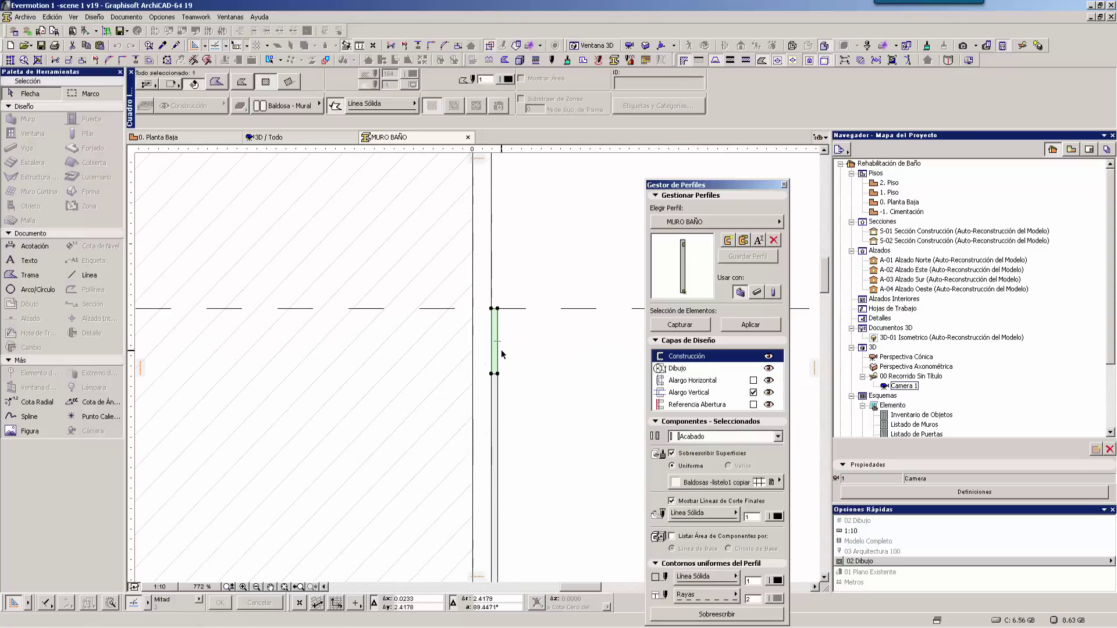
{"action": "left_click", "coordinate": [502, 427]}
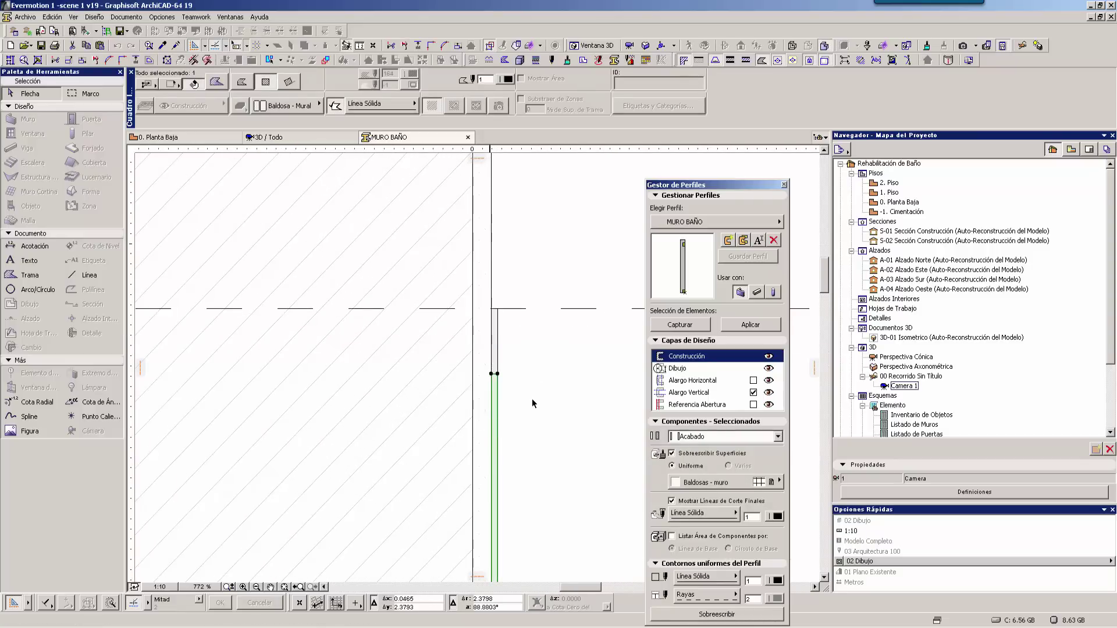
{"action": "scroll", "coordinate": [547, 466], "scroll_direction": "down", "scroll_amount": 4}
{"action": "scroll", "coordinate": [533, 453], "scroll_direction": "down", "scroll_amount": 3}
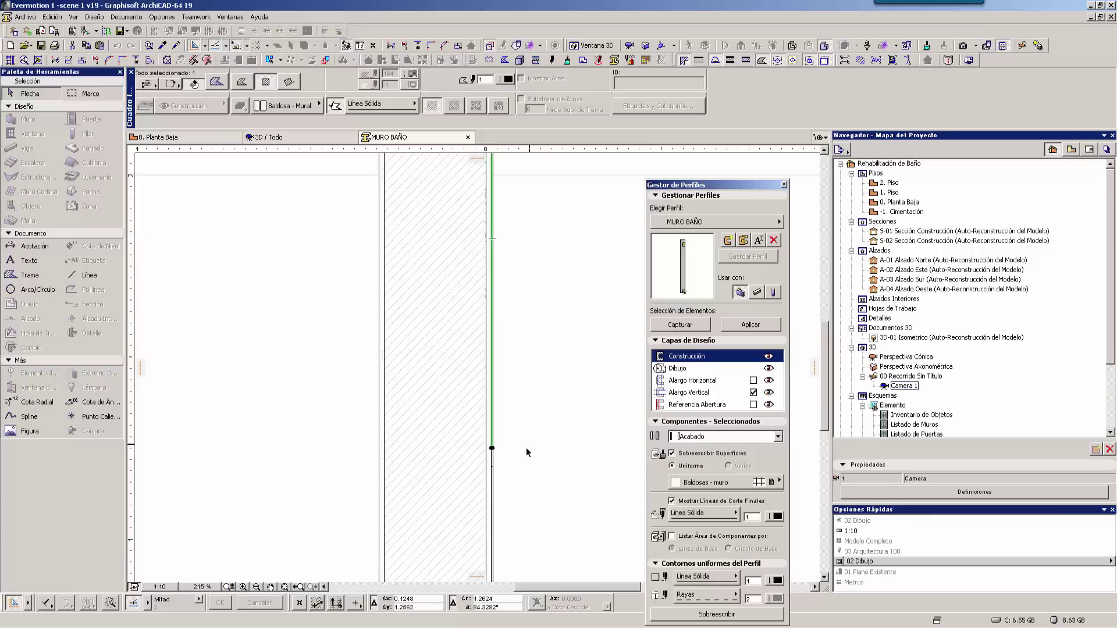
{"action": "scroll", "coordinate": [512, 454], "scroll_direction": "up", "scroll_amount": 3}
{"action": "scroll", "coordinate": [482, 459], "scroll_direction": "up", "scroll_amount": 2}
{"action": "left_click", "coordinate": [462, 459]}
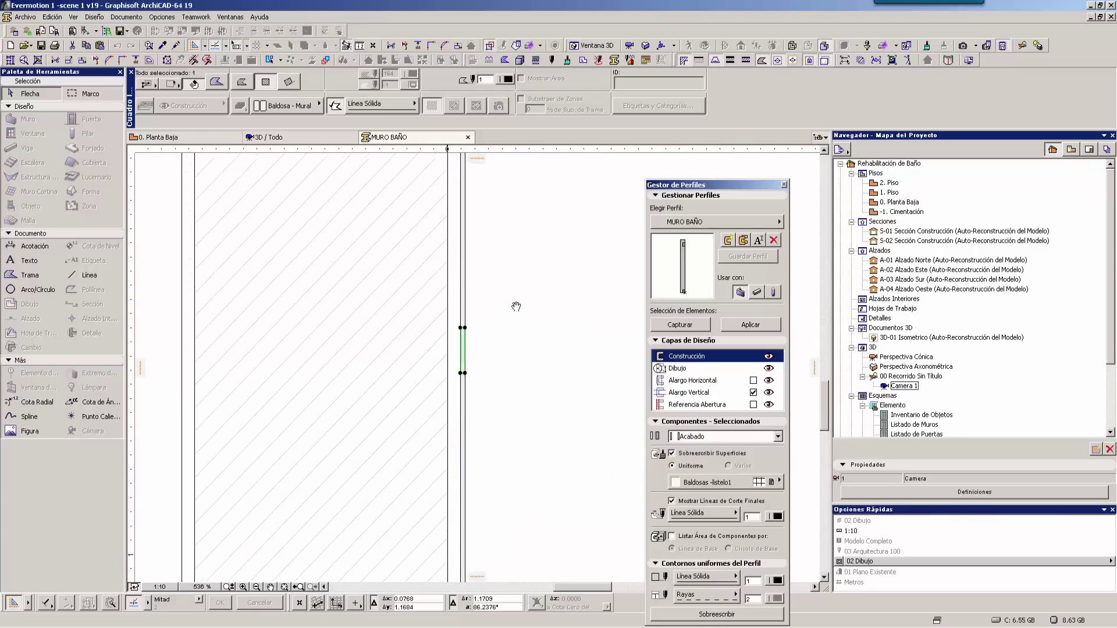
{"action": "left_click", "coordinate": [468, 376]}
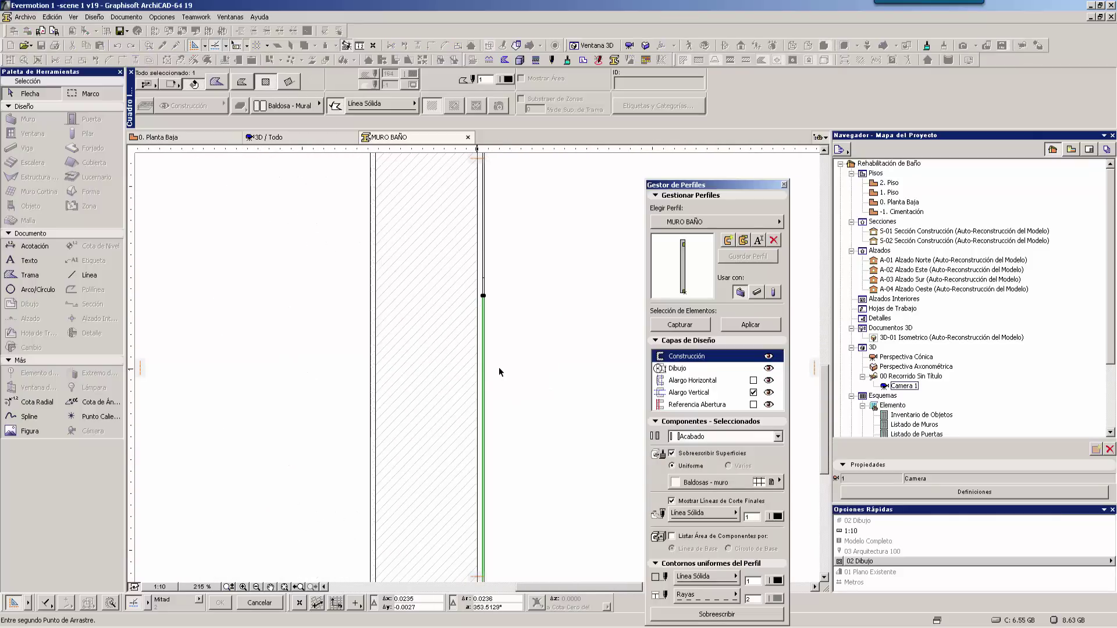
{"action": "scroll", "coordinate": [515, 408], "scroll_direction": "down", "scroll_amount": 9}
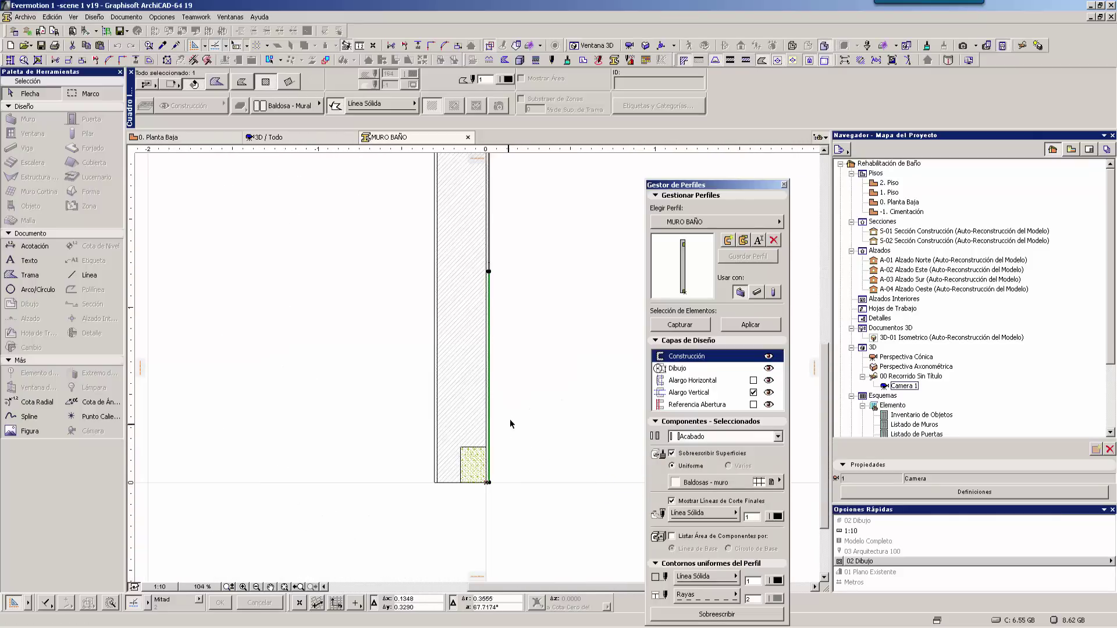
{"action": "scroll", "coordinate": [524, 395], "scroll_direction": "down", "scroll_amount": 2}
{"action": "middle_click_drag", "start_coordinate": [539, 362], "coordinate": [515, 433]}
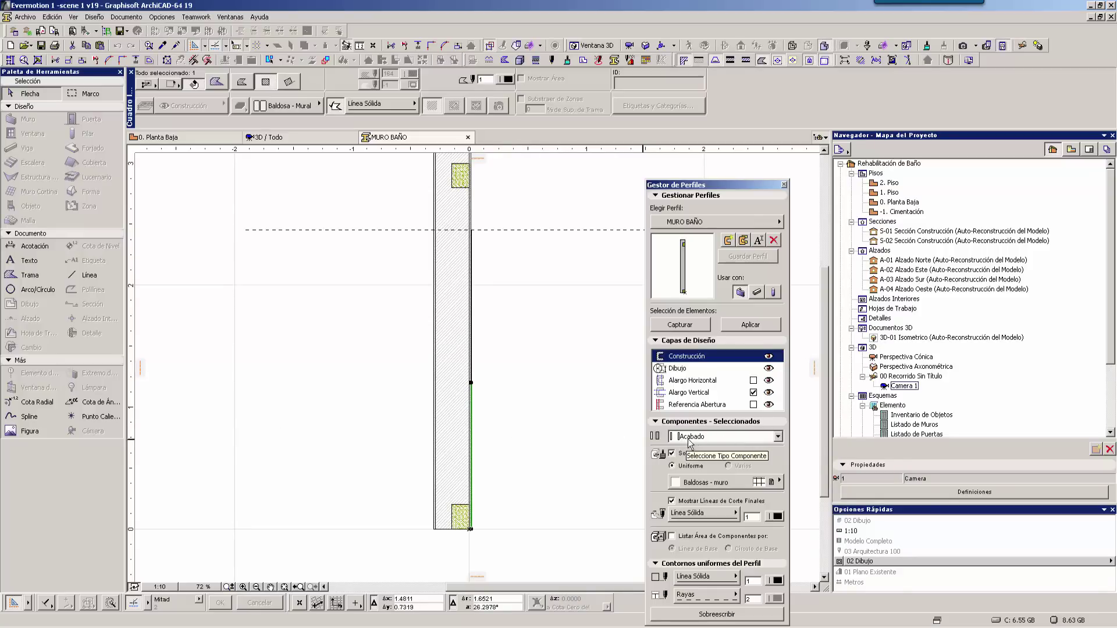
Step: Check the strip's override surface list, keeping Baldosas - muro
{"action": "left_click", "coordinate": [724, 488]}
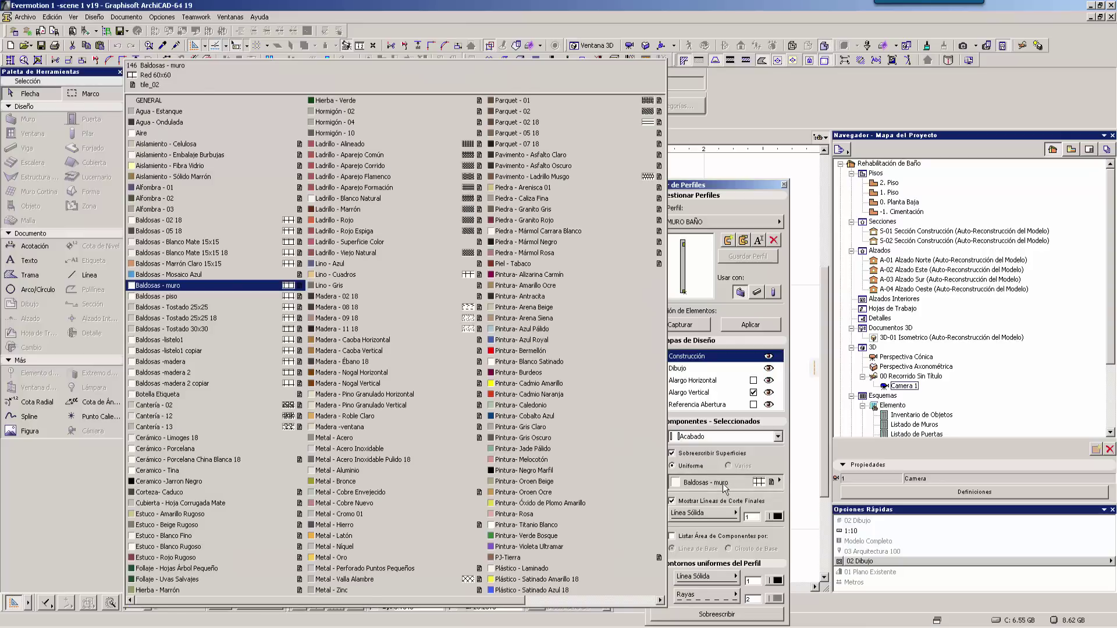
{"action": "left_click", "coordinate": [725, 488]}
{"action": "left_click", "coordinate": [725, 488]}
{"action": "left_click", "coordinate": [724, 488]}
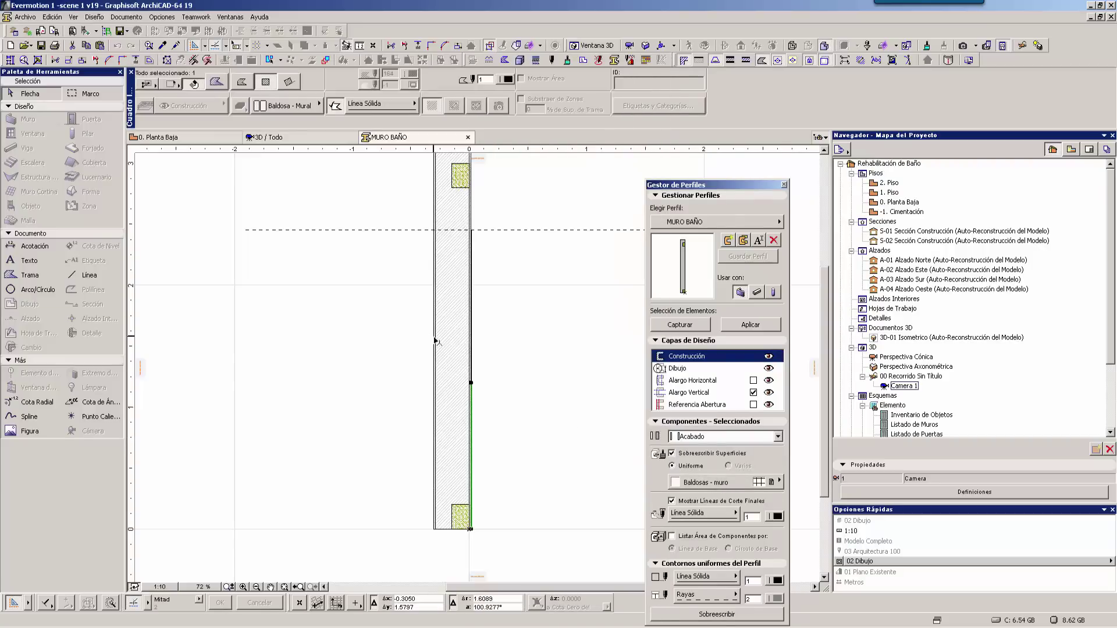
{"action": "scroll", "coordinate": [462, 422], "scroll_direction": "up", "scroll_amount": 3}
{"action": "scroll", "coordinate": [448, 416], "scroll_direction": "up", "scroll_amount": 3}
{"action": "scroll", "coordinate": [443, 407], "scroll_direction": "up", "scroll_amount": 2}
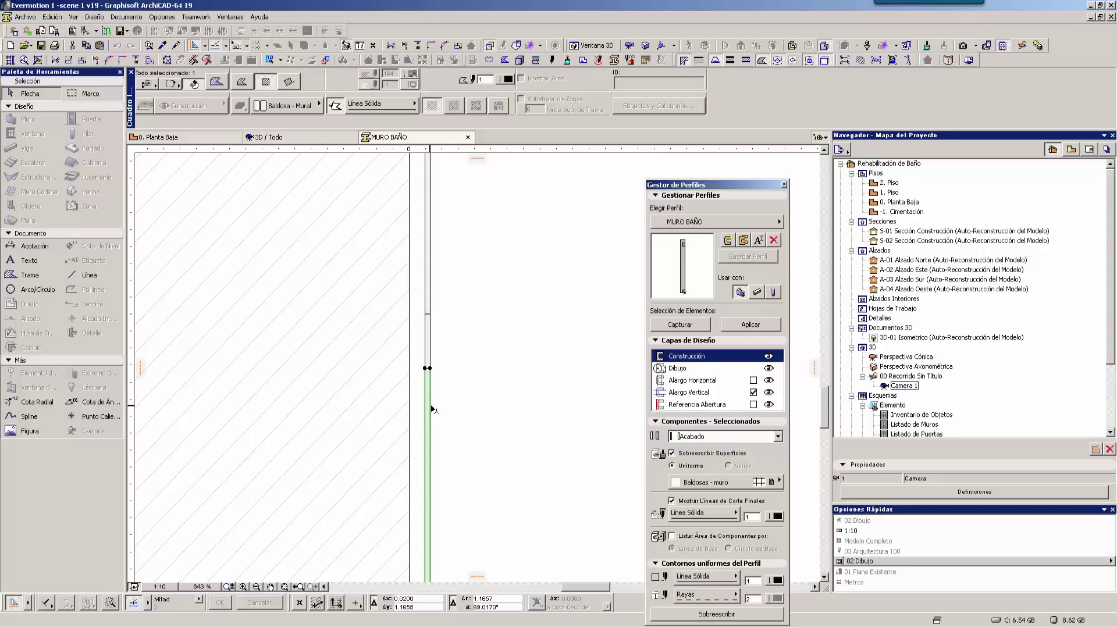
Step: Set the trim strip's override surface to Baldosas -listelo1 and close the MURO BAÑO profile editor
{"action": "left_click", "coordinate": [697, 483]}
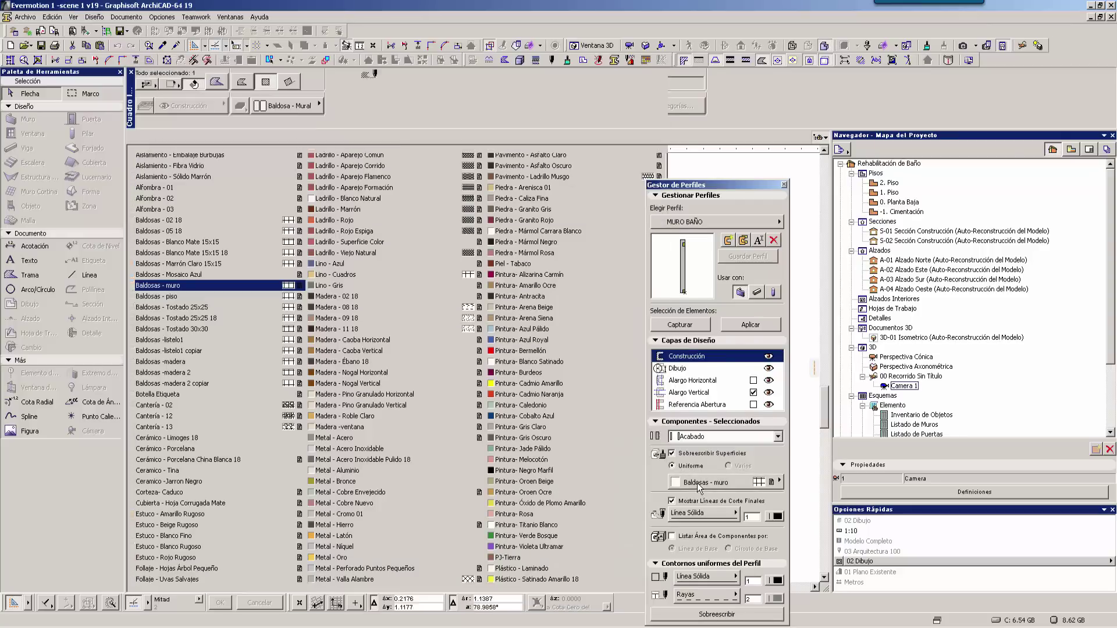
{"action": "left_click", "coordinate": [160, 340]}
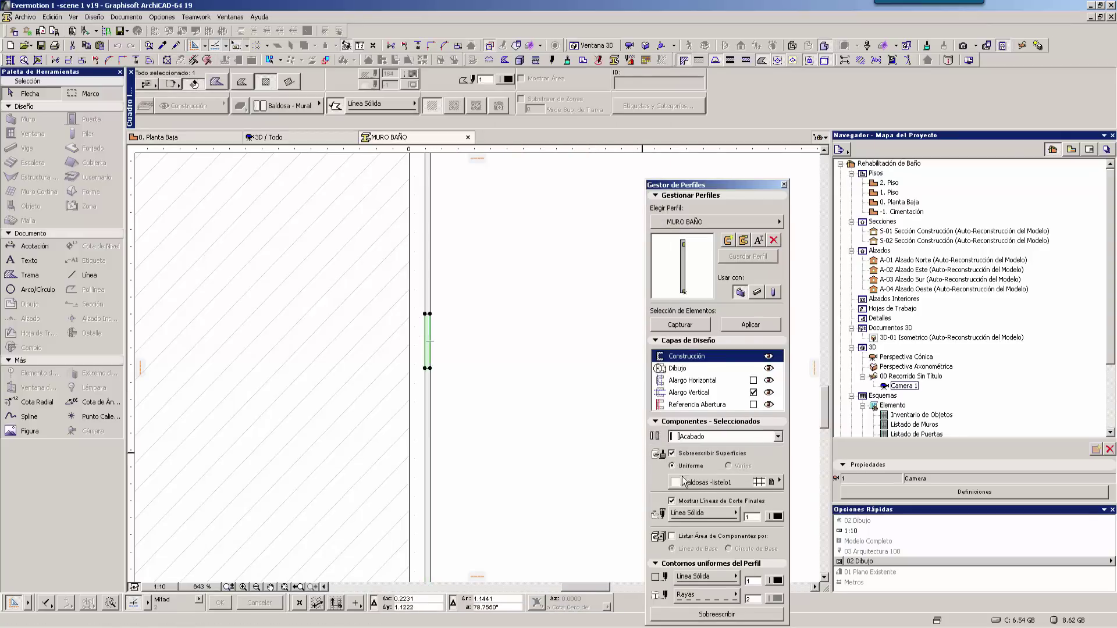
{"action": "left_click", "coordinate": [729, 485]}
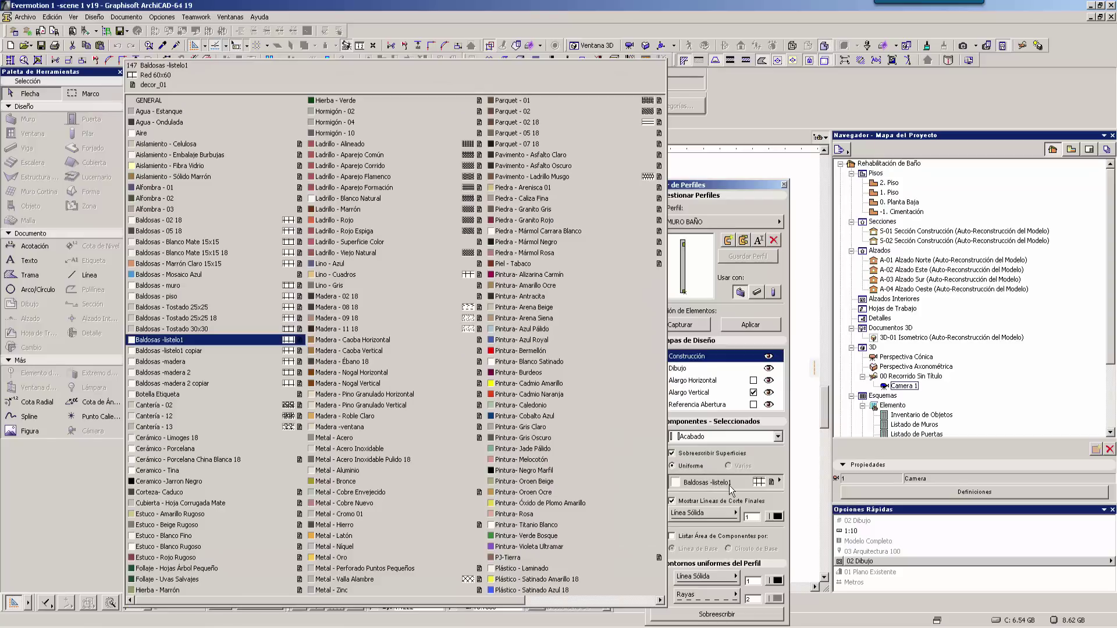
{"action": "left_click", "coordinate": [521, 410]}
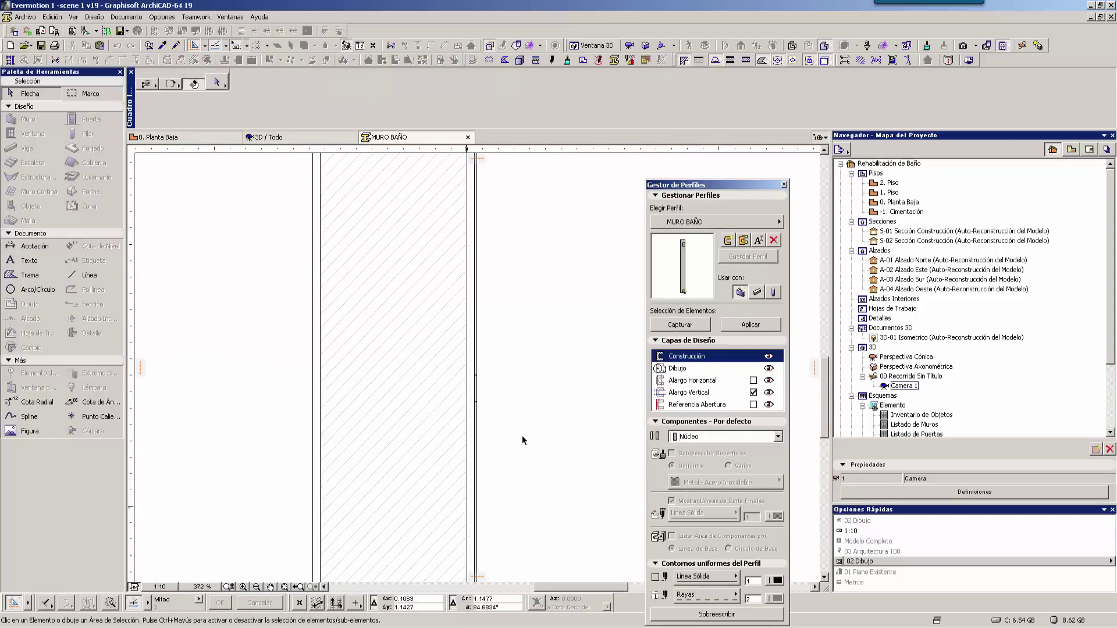
{"action": "scroll", "coordinate": [530, 442], "scroll_direction": "down", "scroll_amount": 3}
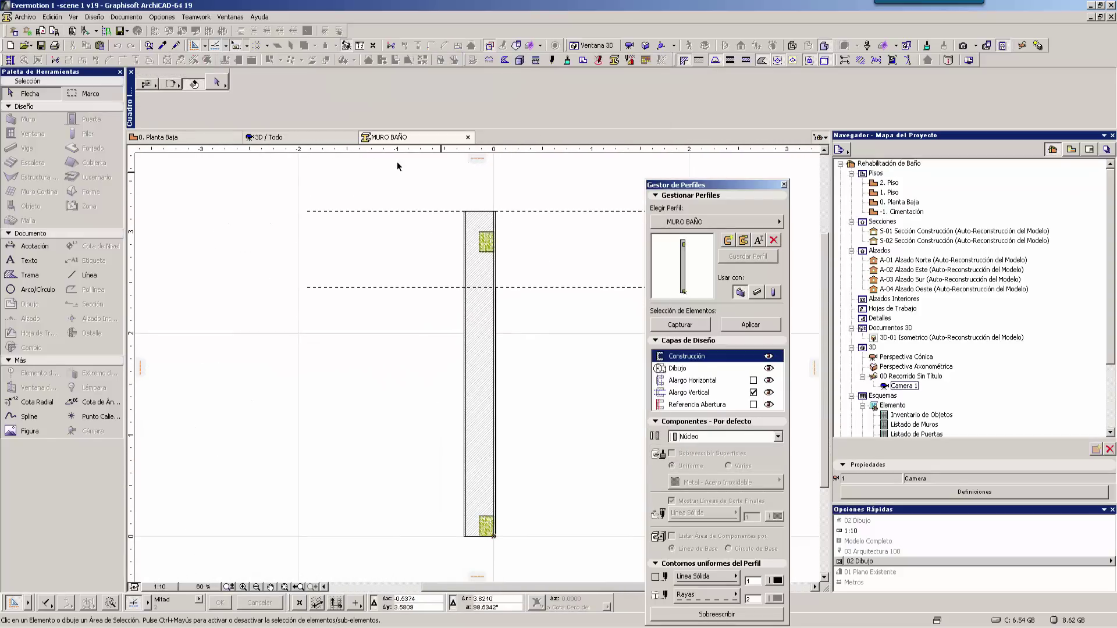
{"action": "left_click", "coordinate": [468, 137]}
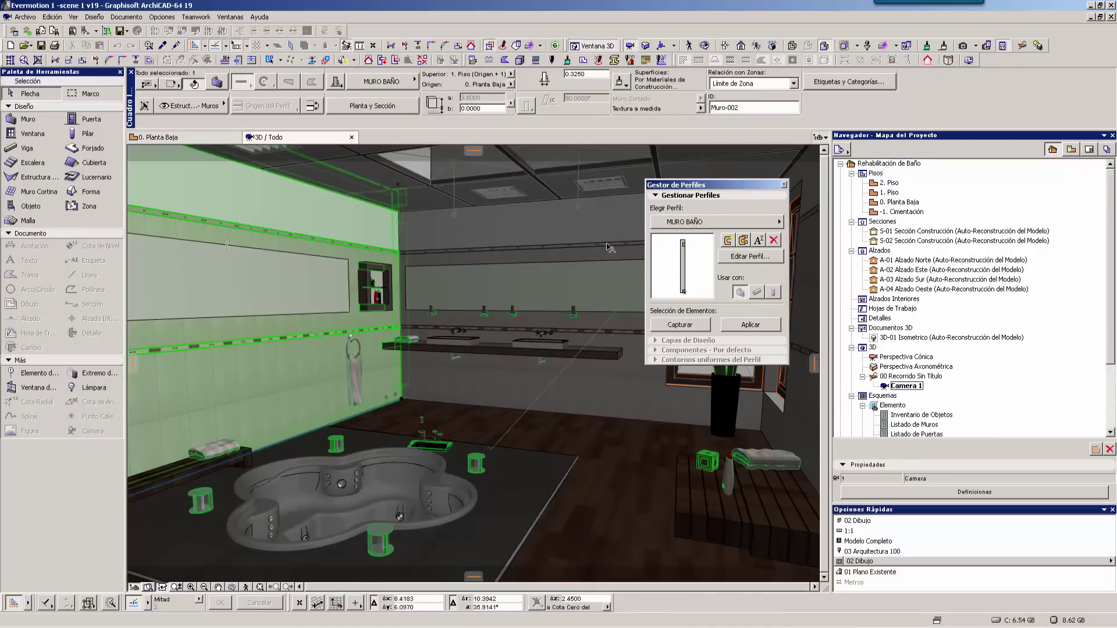
Step: Inspect the back and left walls and the Piso-01 and jacuzzi slabs, then deselect to refresh 3D
{"action": "left_click", "coordinate": [542, 251]}
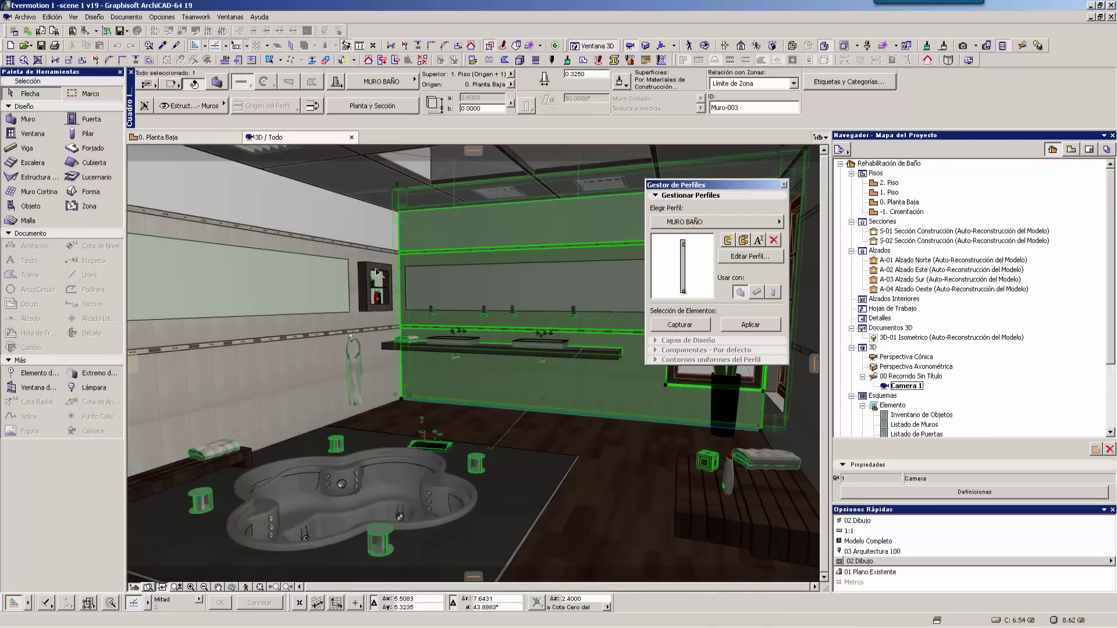
{"action": "left_click", "coordinate": [349, 227]}
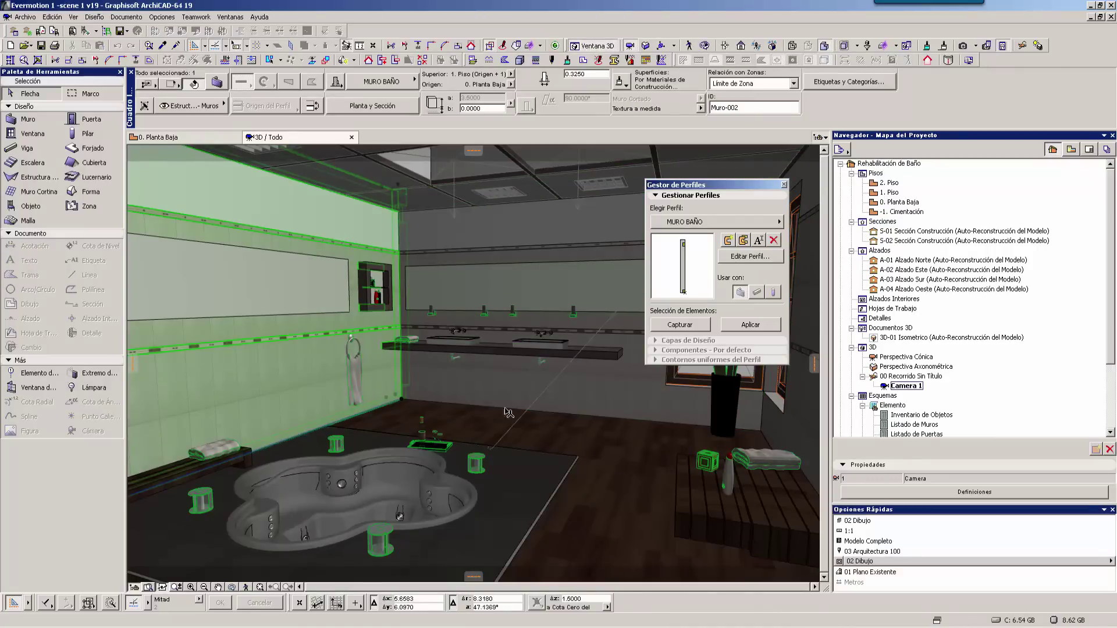
{"action": "left_click", "coordinate": [614, 465]}
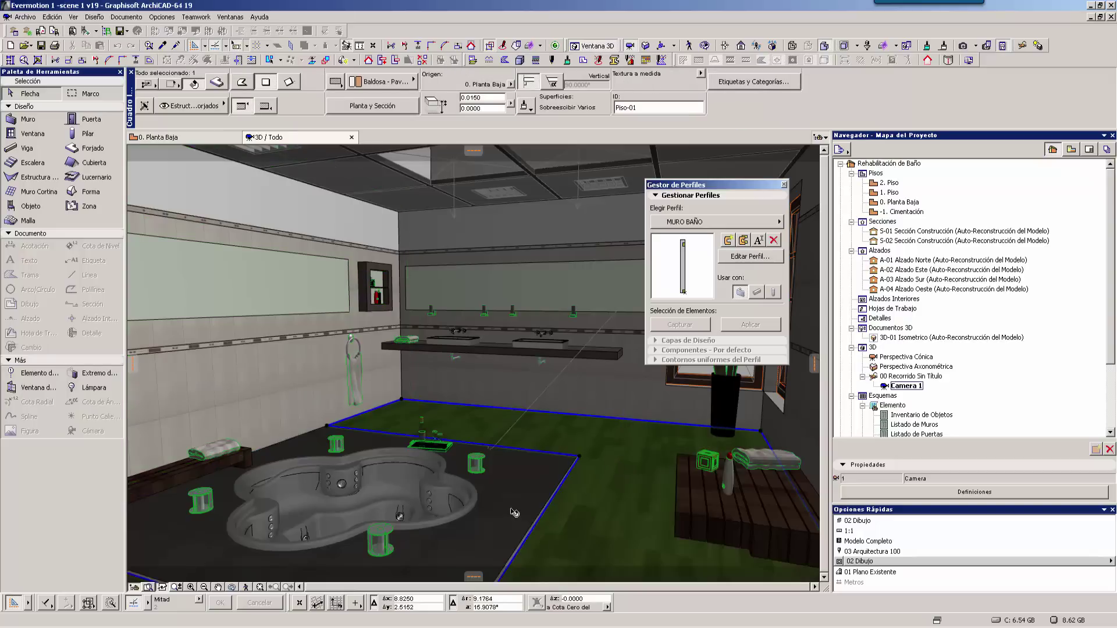
{"action": "left_click", "coordinate": [541, 492]}
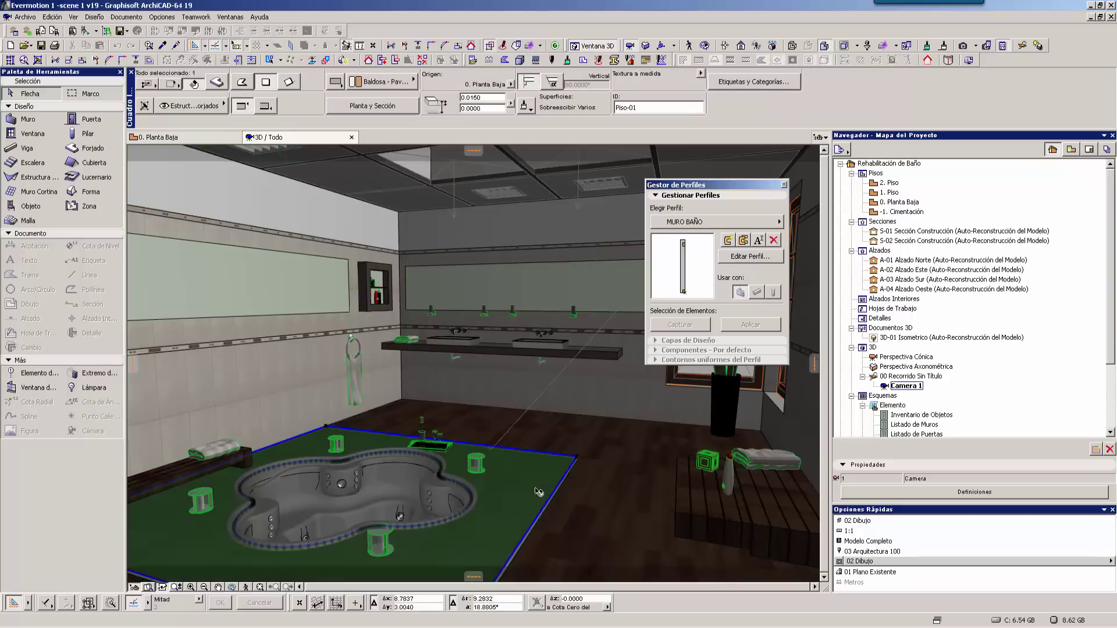
{"action": "left_click", "coordinate": [613, 464]}
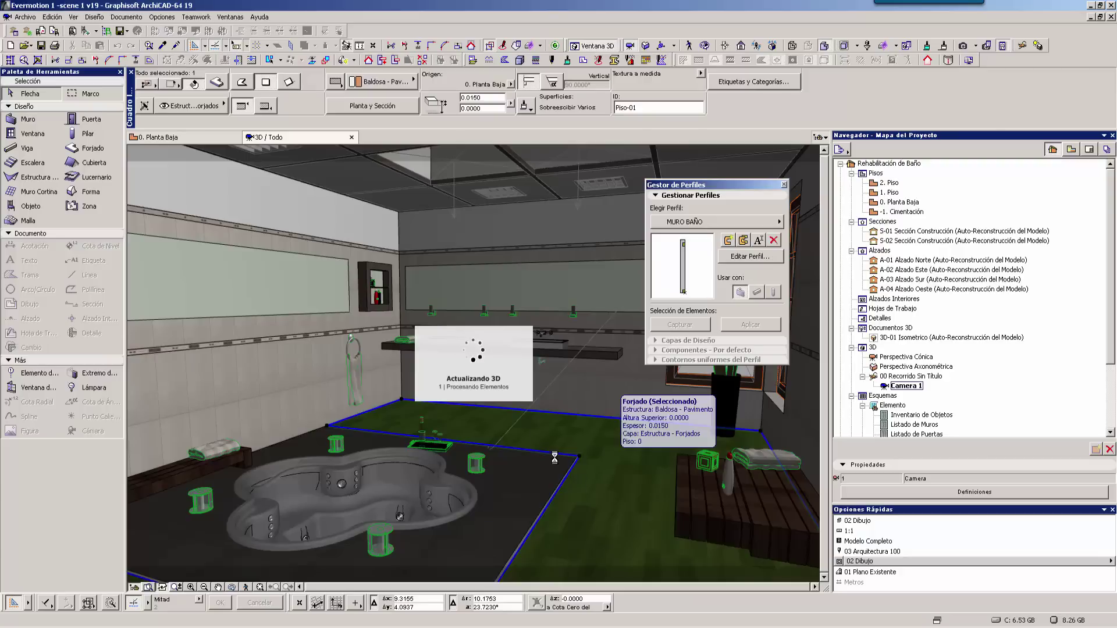
{"action": "key", "text": "Escape"}
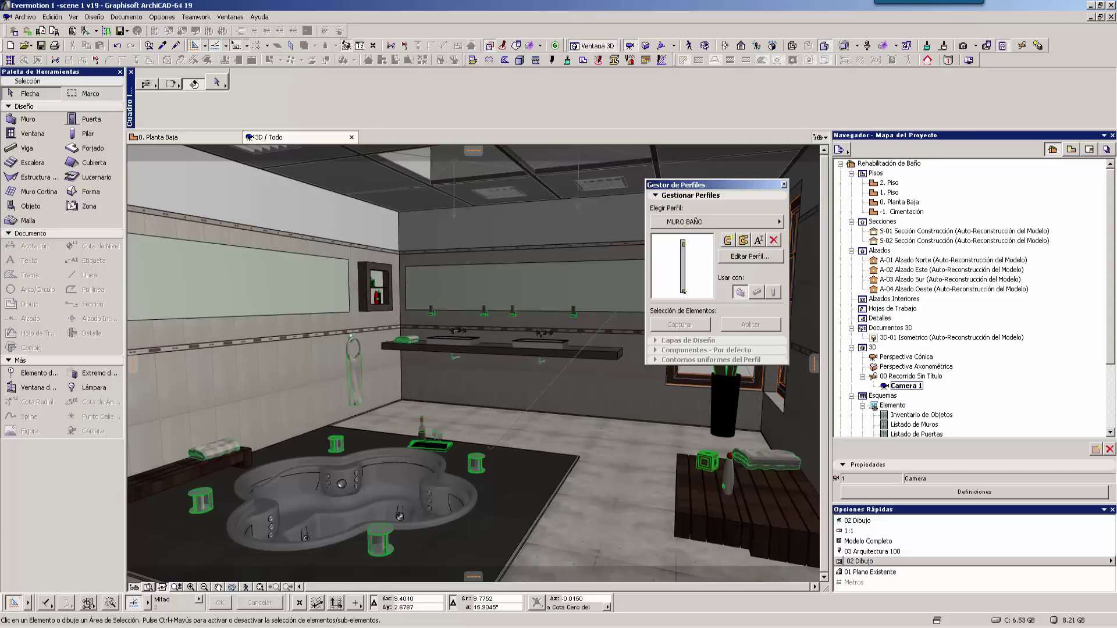
Step: From the 0. Planta Baja plan, open the S-01 Sección Construcción section via its section line
{"action": "left_click", "coordinate": [210, 139]}
{"action": "scroll", "coordinate": [518, 378], "scroll_direction": "up", "scroll_amount": 4}
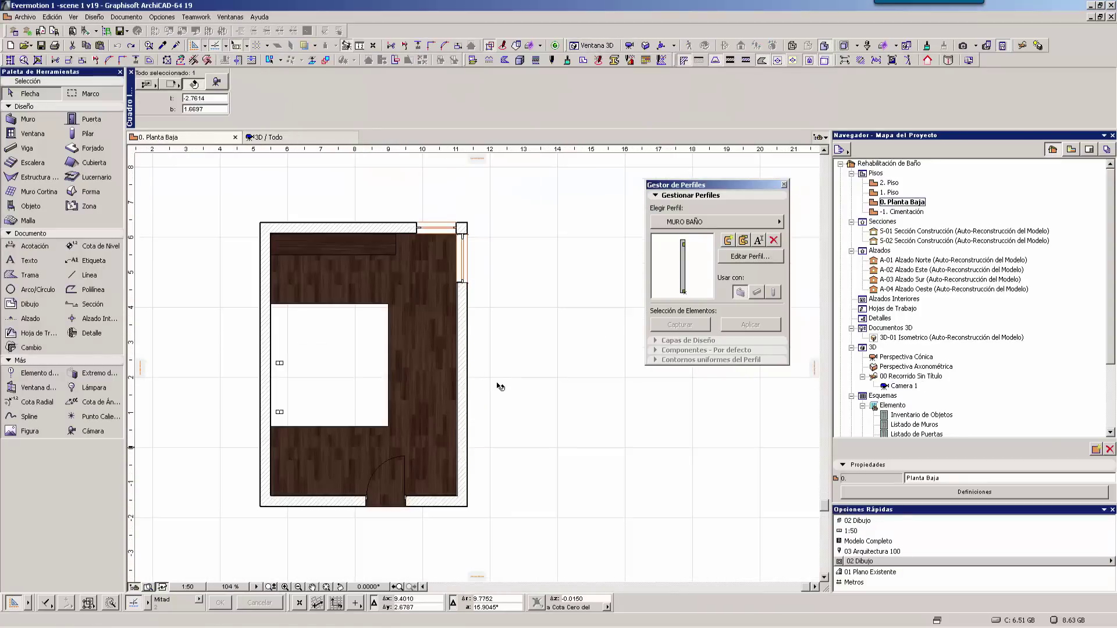
{"action": "right_click", "coordinate": [557, 407]}
{"action": "left_click", "coordinate": [611, 175]}
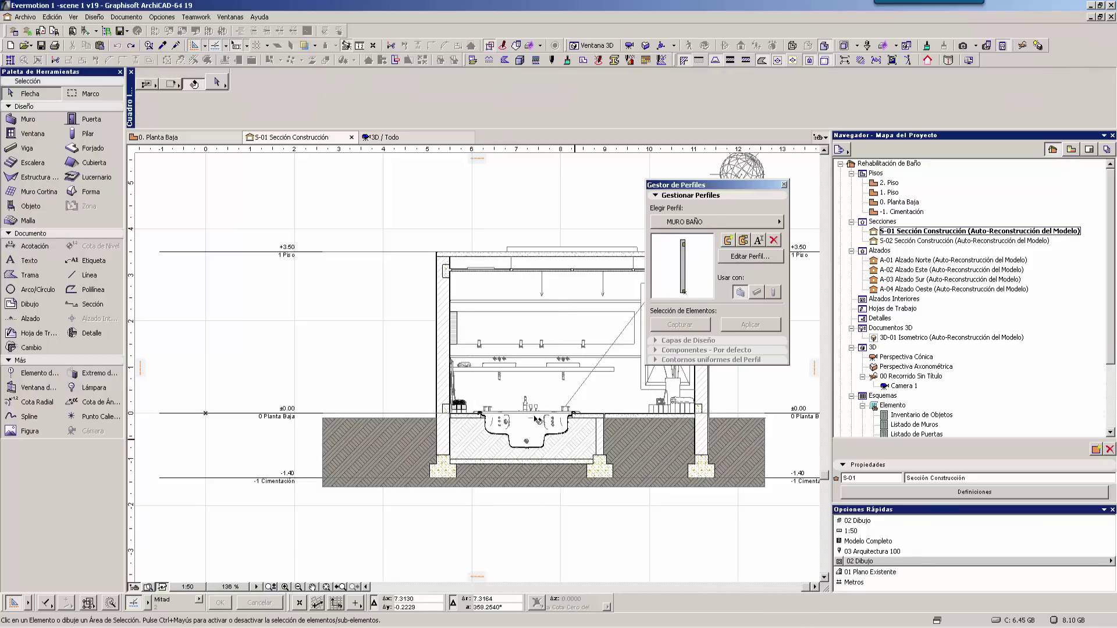
Step: Zoom the section in on the bathroom and select the Forj-001 concrete slab beside the wall
{"action": "middle_click_drag", "start_coordinate": [539, 420], "coordinate": [418, 420]}
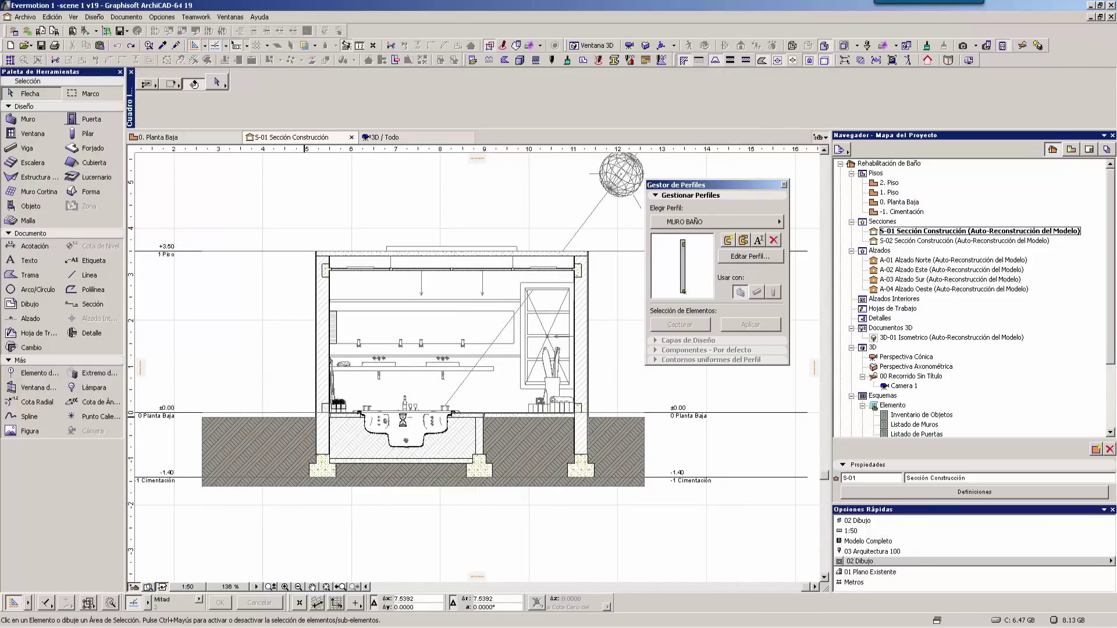
{"action": "scroll", "coordinate": [425, 402], "scroll_direction": "up", "scroll_amount": 3}
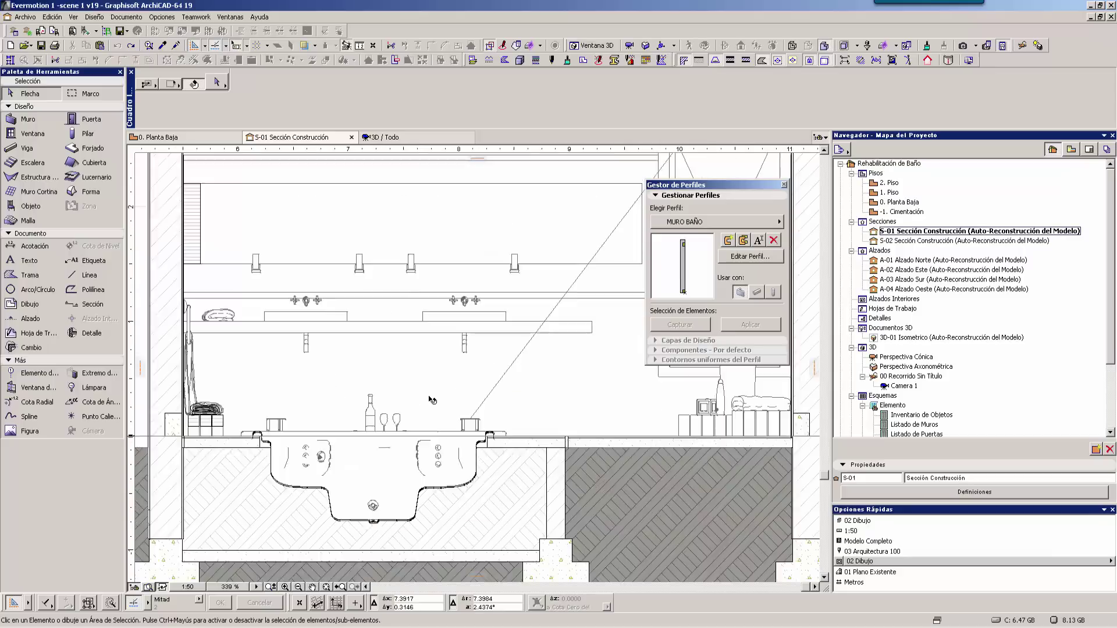
{"action": "scroll", "coordinate": [429, 398], "scroll_direction": "up", "scroll_amount": 2}
{"action": "scroll", "coordinate": [613, 466], "scroll_direction": "up", "scroll_amount": 2}
{"action": "scroll", "coordinate": [559, 430], "scroll_direction": "up", "scroll_amount": 1}
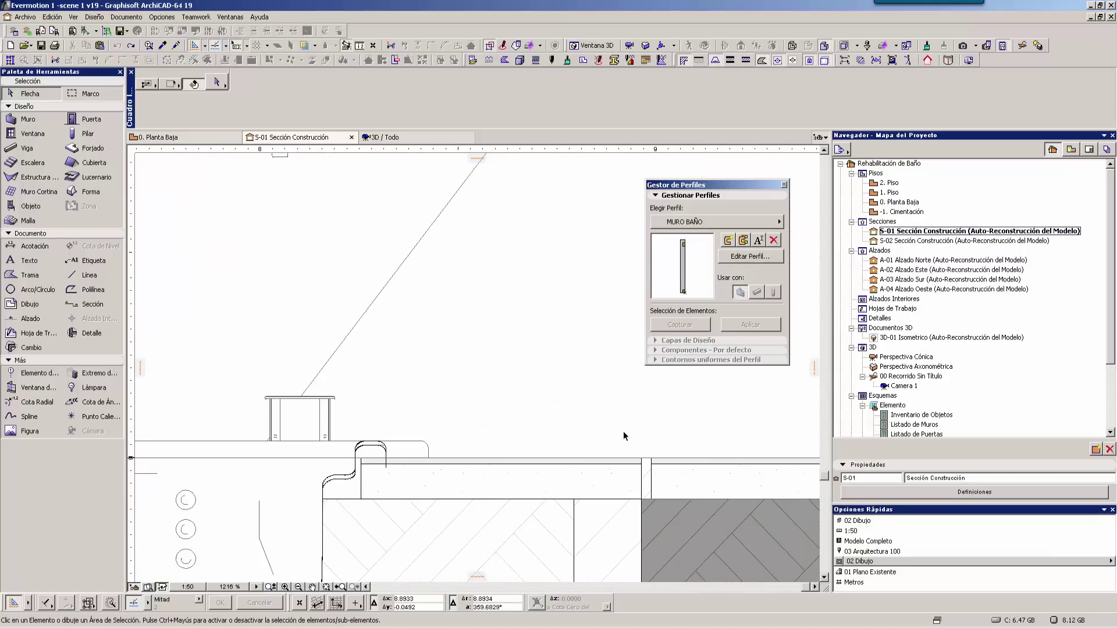
{"action": "scroll", "coordinate": [509, 394], "scroll_direction": "up", "scroll_amount": 1}
{"action": "scroll", "coordinate": [458, 413], "scroll_direction": "up", "scroll_amount": 2}
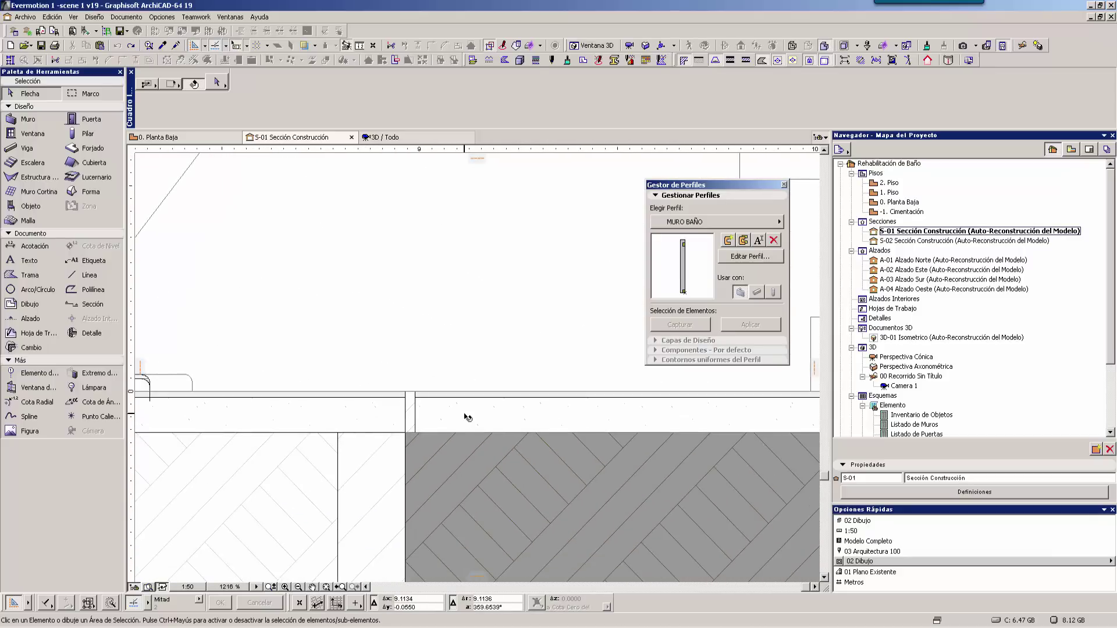
{"action": "left_click", "coordinate": [467, 418]}
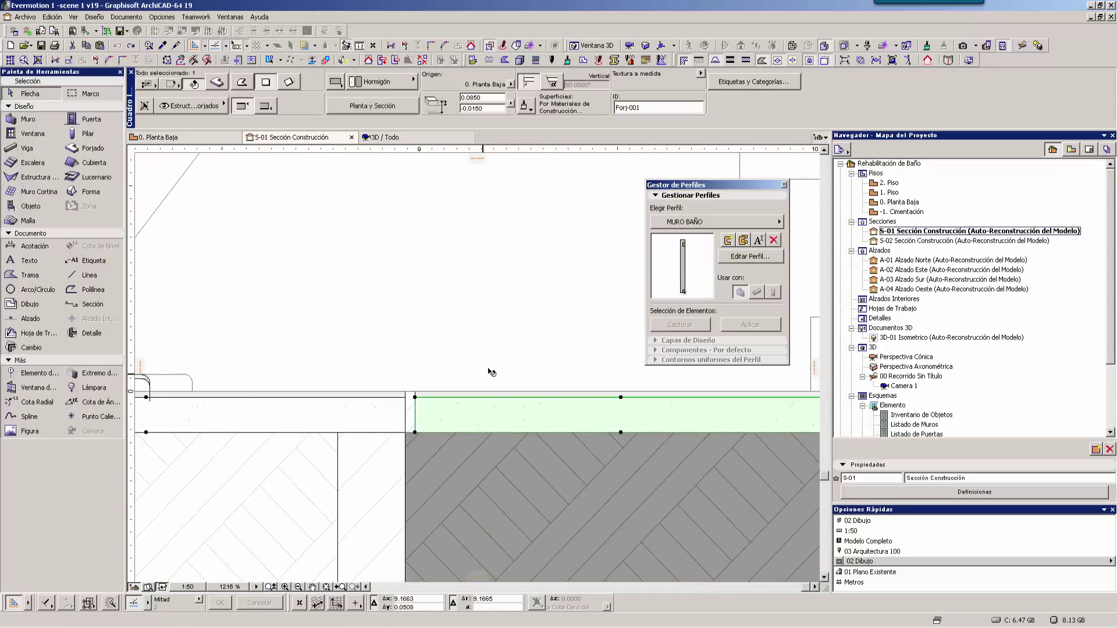
Step: Inspect the thin Piso-01 floor-tile slab at the wall junction, then go back to 0. Planta Baja
{"action": "middle_click_drag", "start_coordinate": [492, 373], "coordinate": [298, 349]}
{"action": "middle_click_drag", "start_coordinate": [716, 361], "coordinate": [323, 354]}
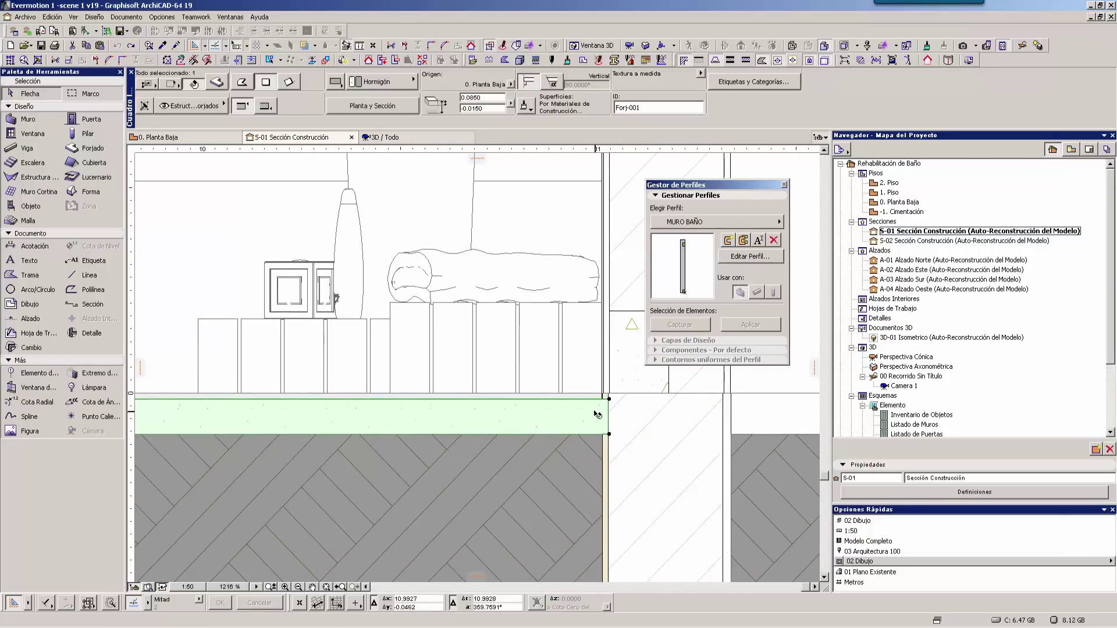
{"action": "middle_click_drag", "start_coordinate": [347, 400], "coordinate": [359, 444]}
{"action": "left_click", "coordinate": [359, 435]}
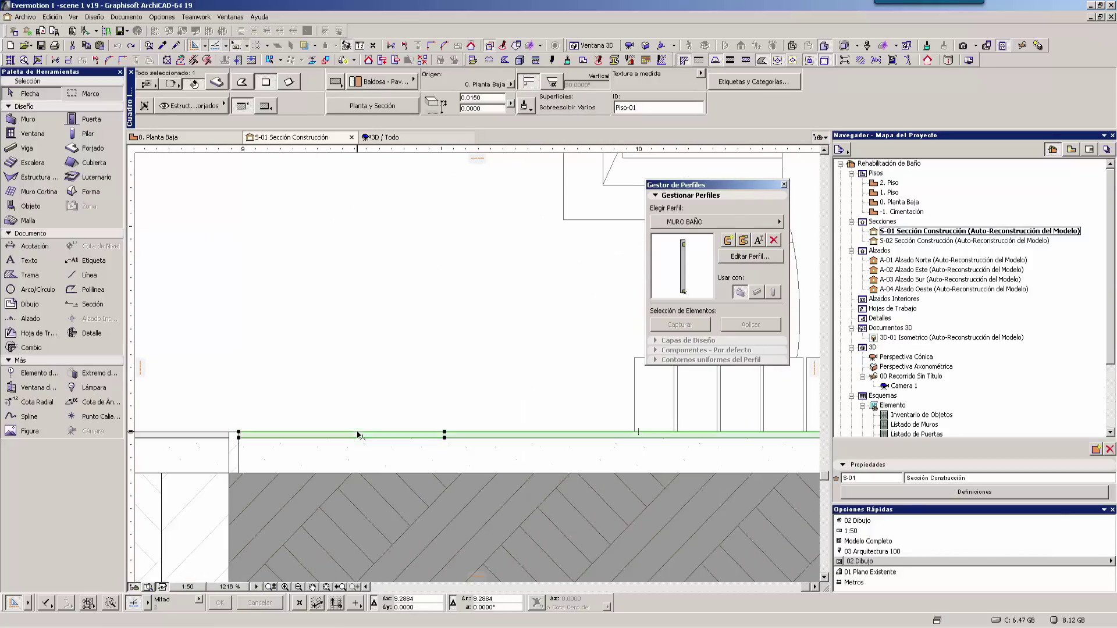
{"action": "scroll", "coordinate": [387, 406], "scroll_direction": "down", "scroll_amount": 2}
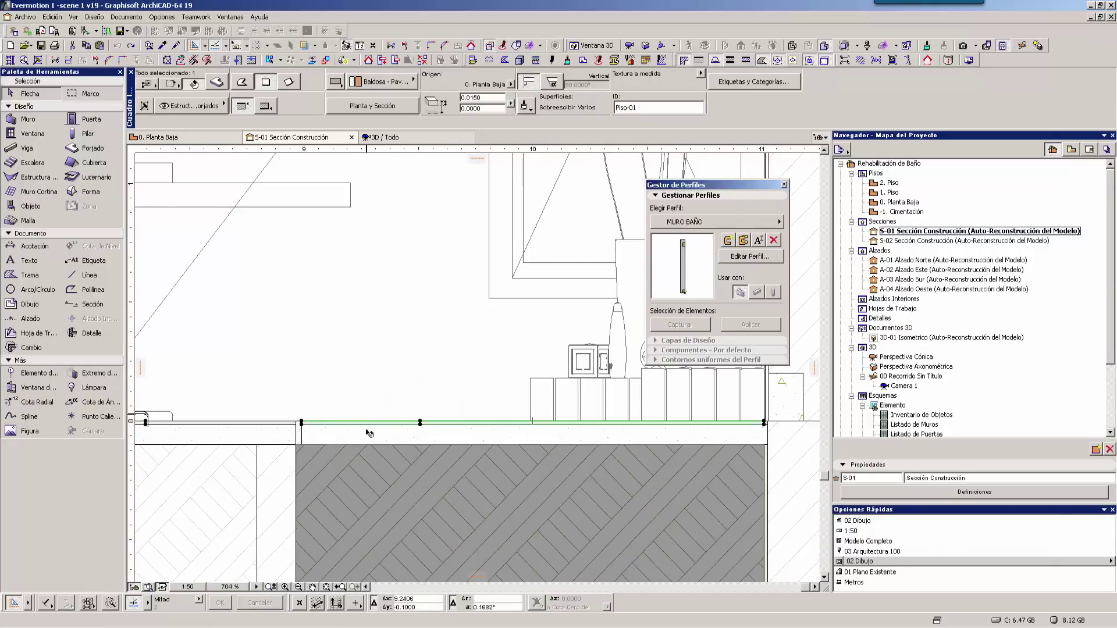
{"action": "middle_click_drag", "start_coordinate": [380, 386], "coordinate": [386, 389]}
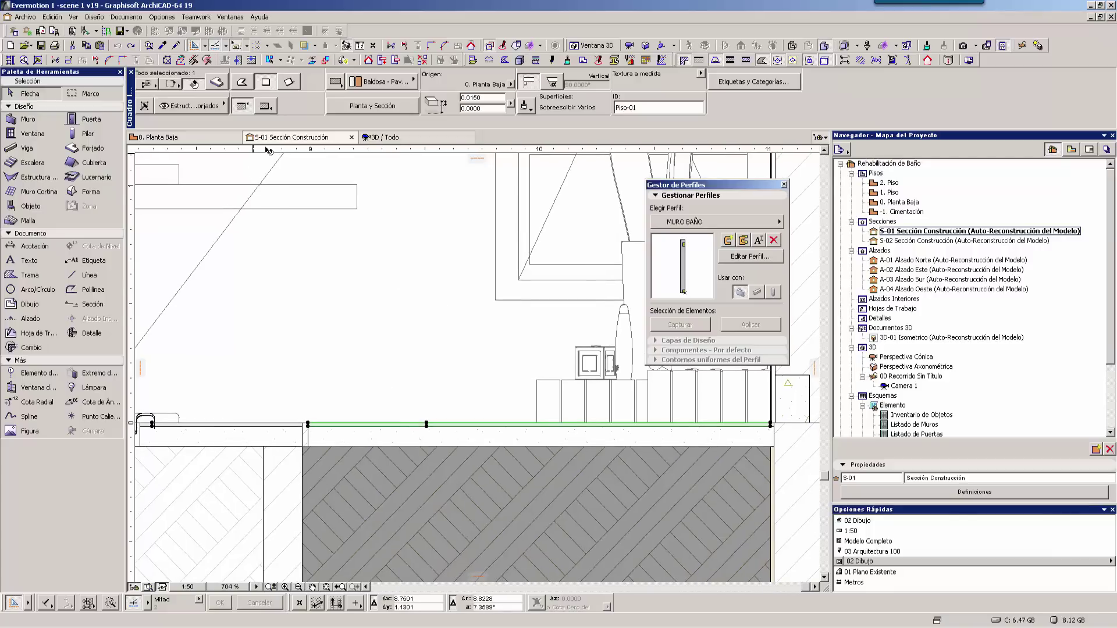
{"action": "left_click", "coordinate": [217, 140]}
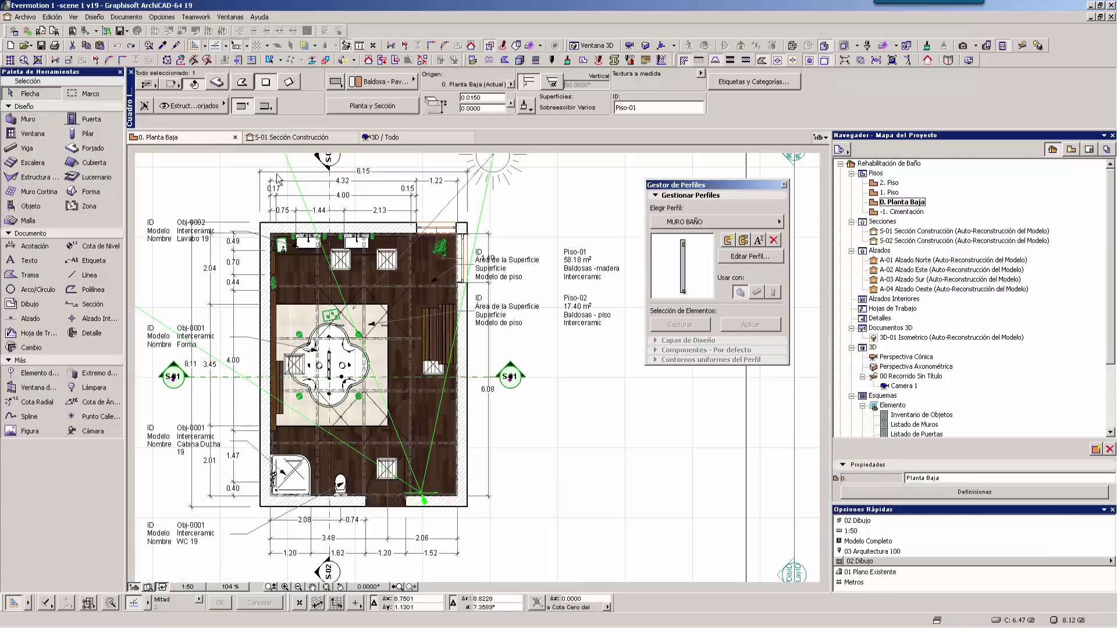
Step: Select the ceiling slab, then the Piso-01 floor, and zoom to the S-01 section marker
{"action": "left_click", "coordinate": [429, 268]}
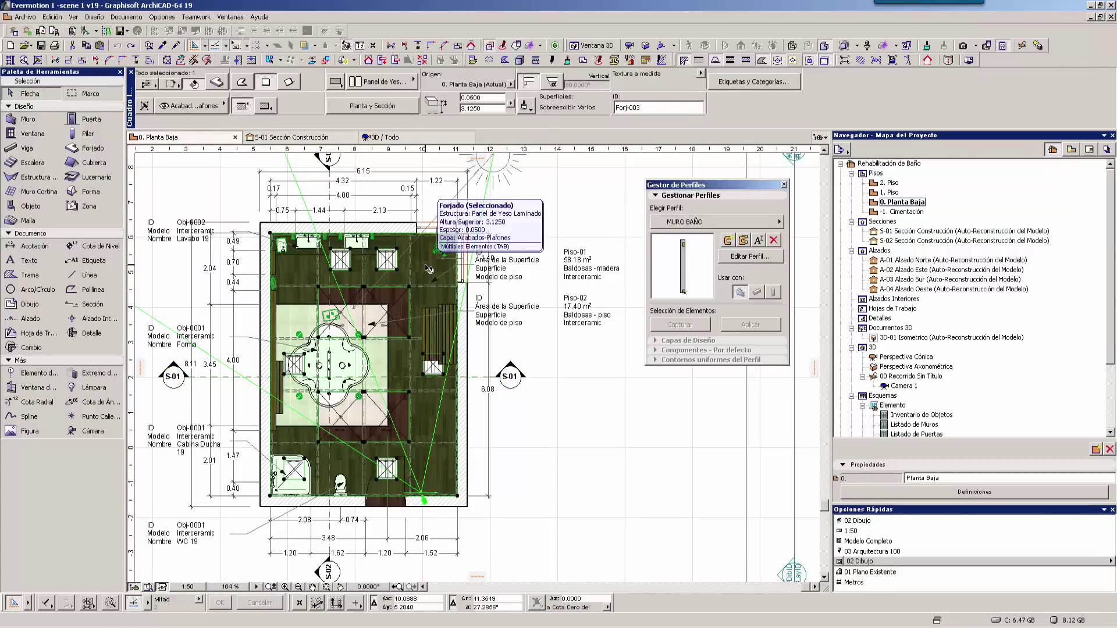
{"action": "left_click", "coordinate": [394, 298]}
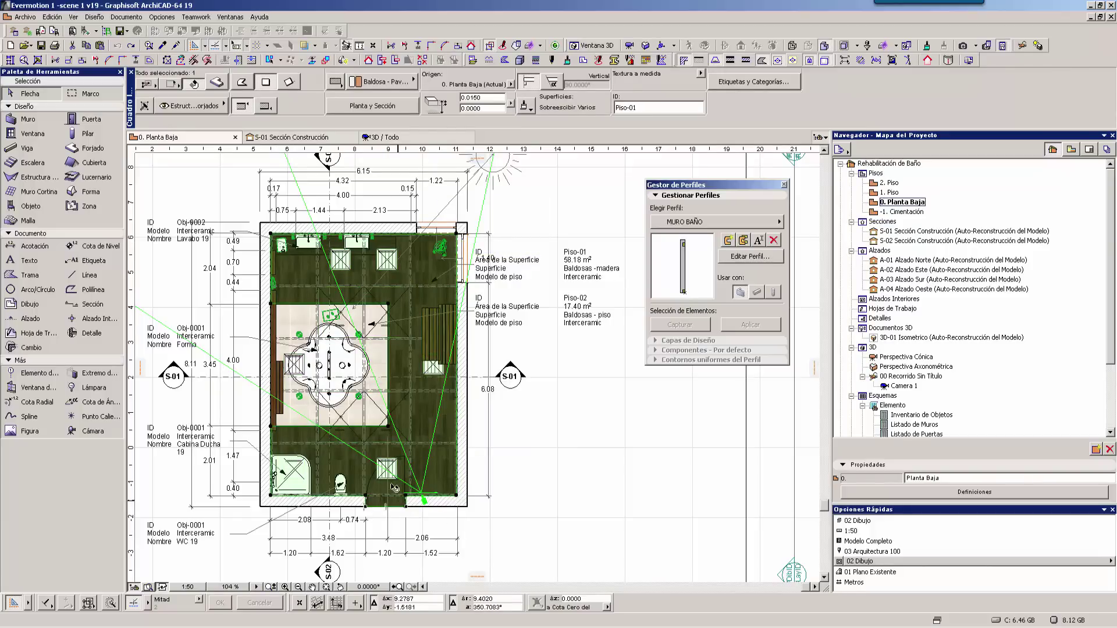
{"action": "scroll", "coordinate": [396, 481], "scroll_direction": "up", "scroll_amount": 3}
{"action": "scroll", "coordinate": [396, 482], "scroll_direction": "up", "scroll_amount": 2}
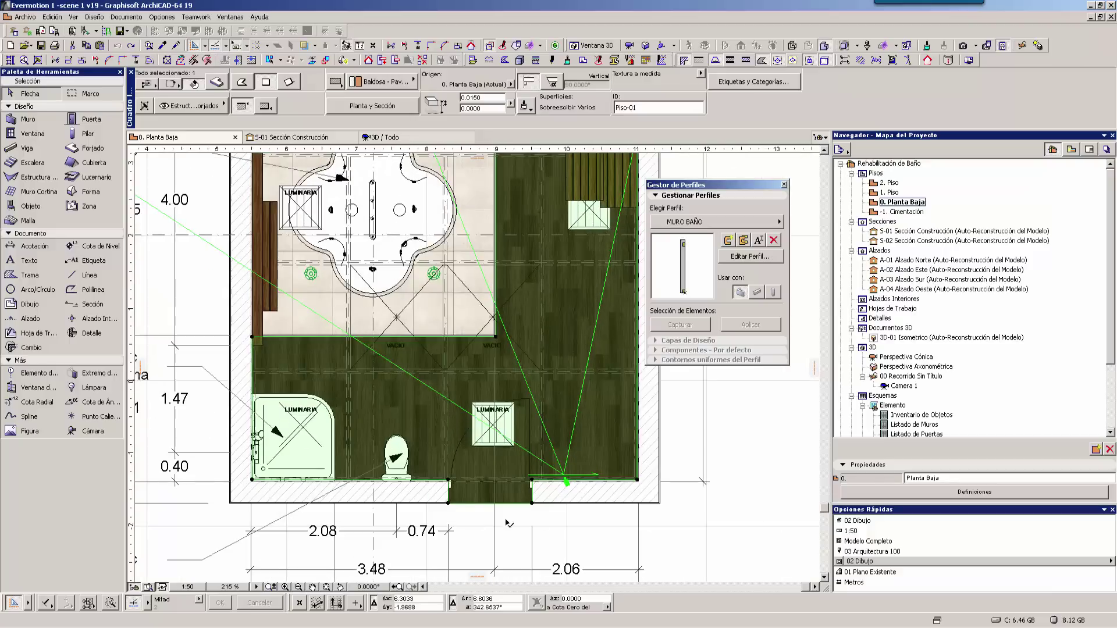
{"action": "mouse_move", "coordinate": [527, 500]}
{"action": "middle_mouse_down"}
{"action": "mouse_move", "coordinate": [442, 399]}
{"action": "mouse_move", "coordinate": [412, 432]}
{"action": "middle_mouse_up"}
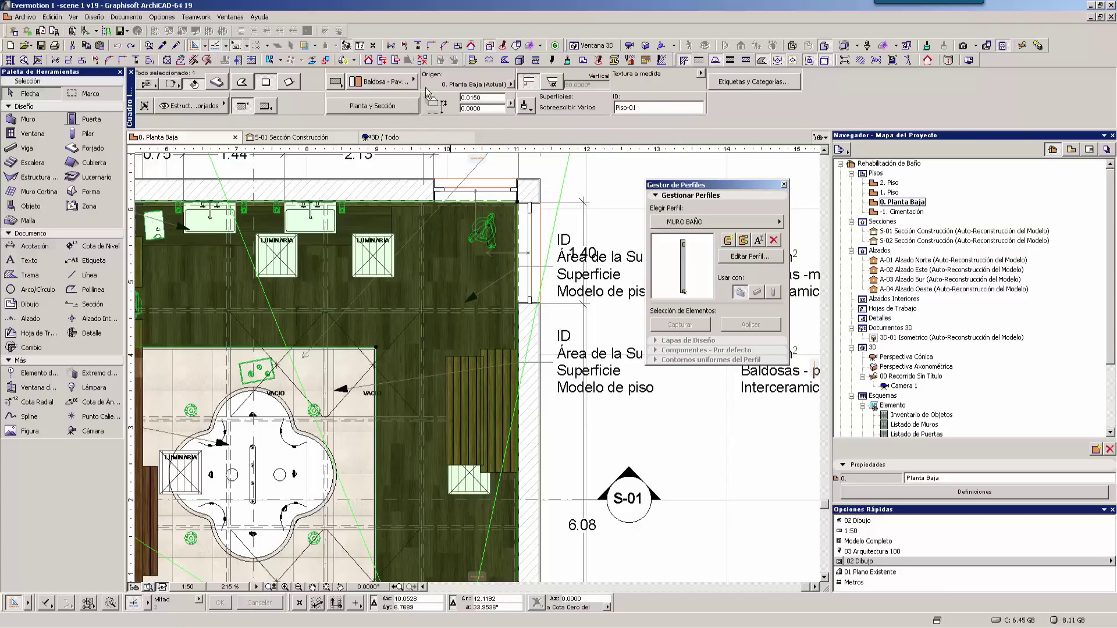
Step: Keep Piso laminado Baño as the Piso-01 cover fill in Planta y Sección, then clear the selection
{"action": "left_click", "coordinate": [382, 108]}
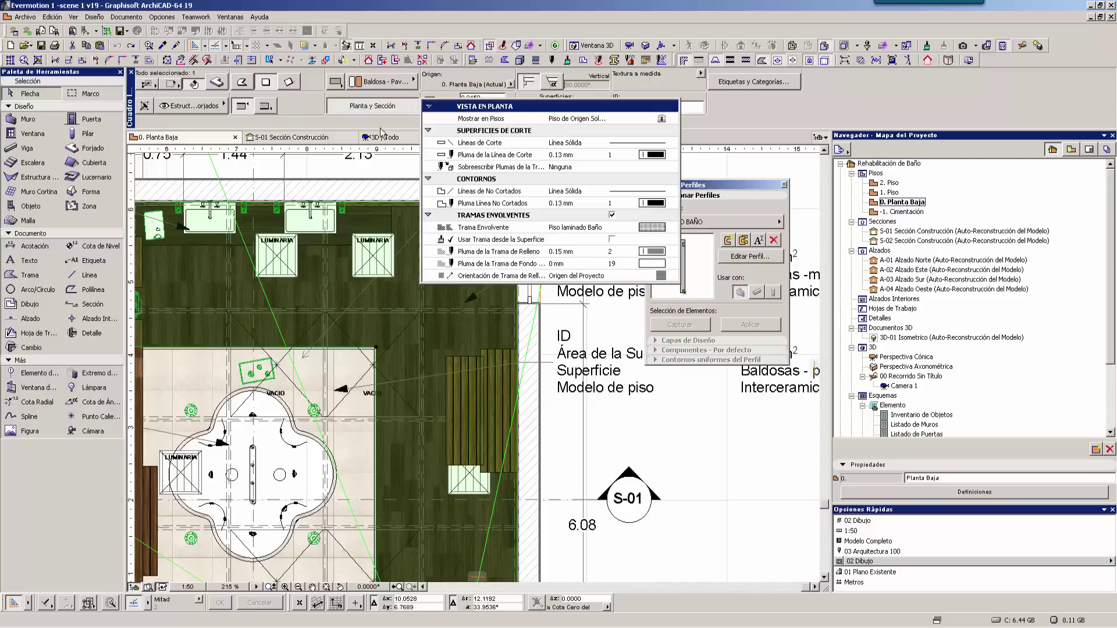
{"action": "left_click", "coordinate": [571, 229]}
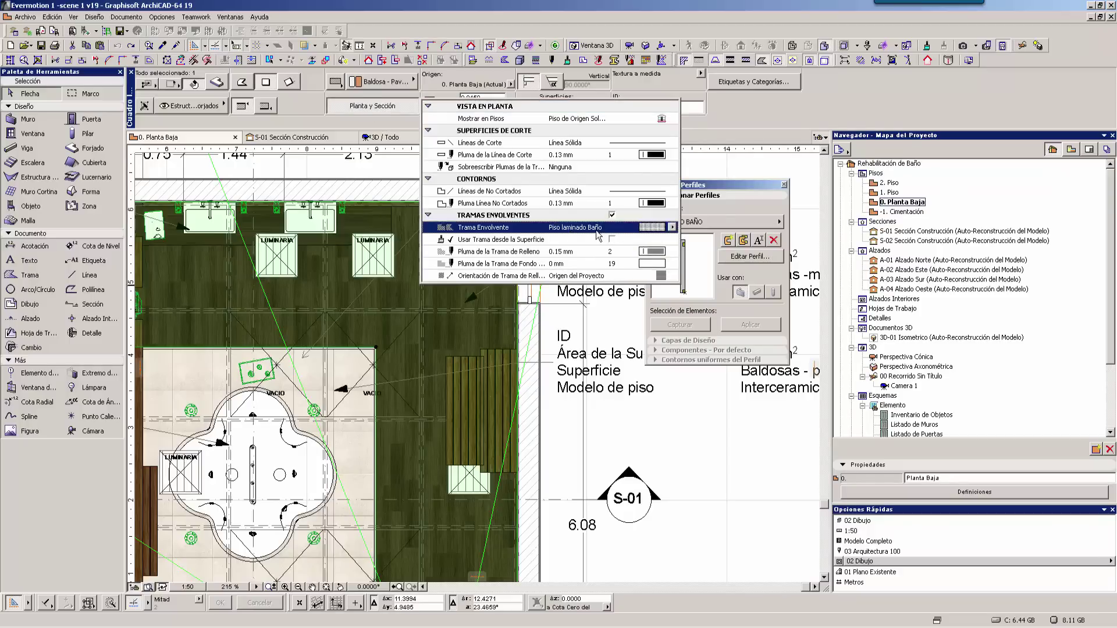
{"action": "left_click", "coordinate": [674, 228]}
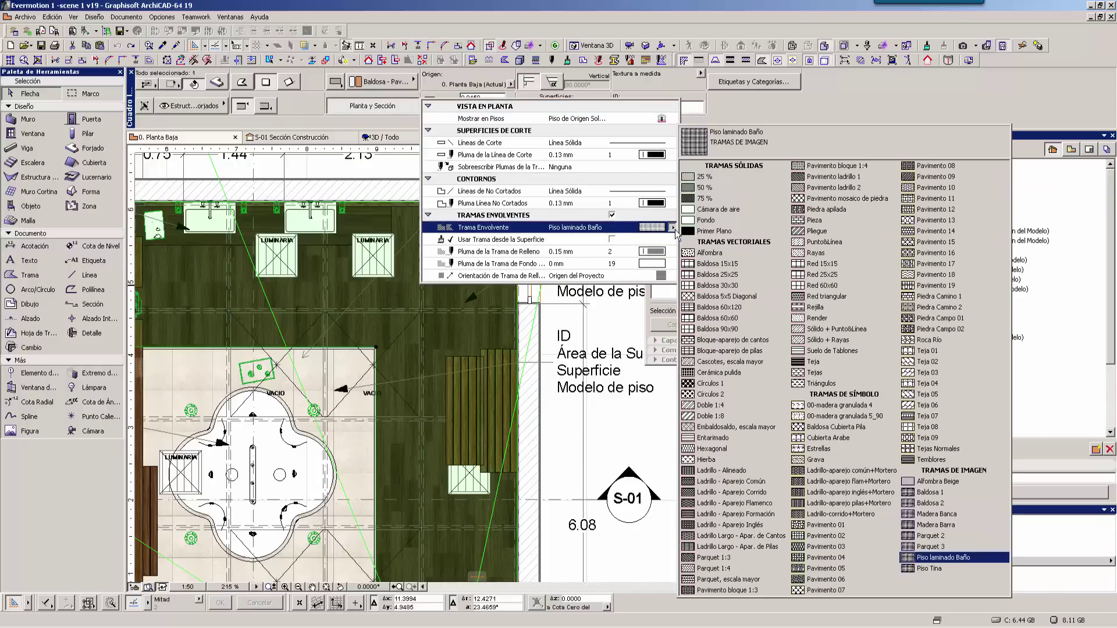
{"action": "left_click", "coordinate": [677, 236]}
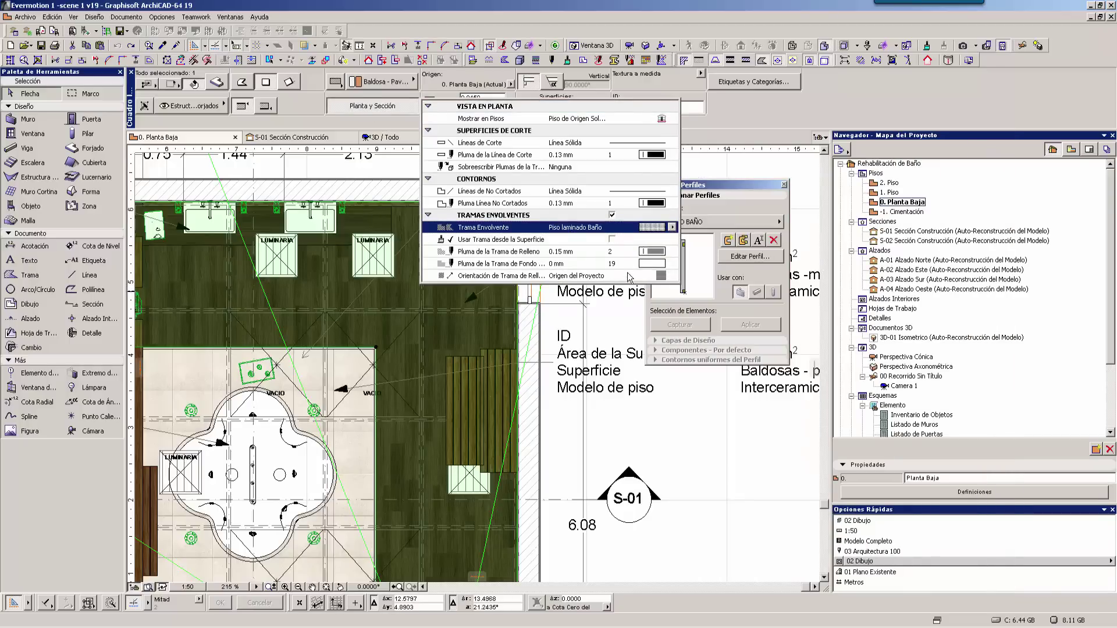
{"action": "left_click", "coordinate": [708, 171]}
{"action": "scroll", "coordinate": [517, 375], "scroll_direction": "down", "scroll_amount": 1}
{"action": "scroll", "coordinate": [534, 363], "scroll_direction": "down", "scroll_amount": 1}
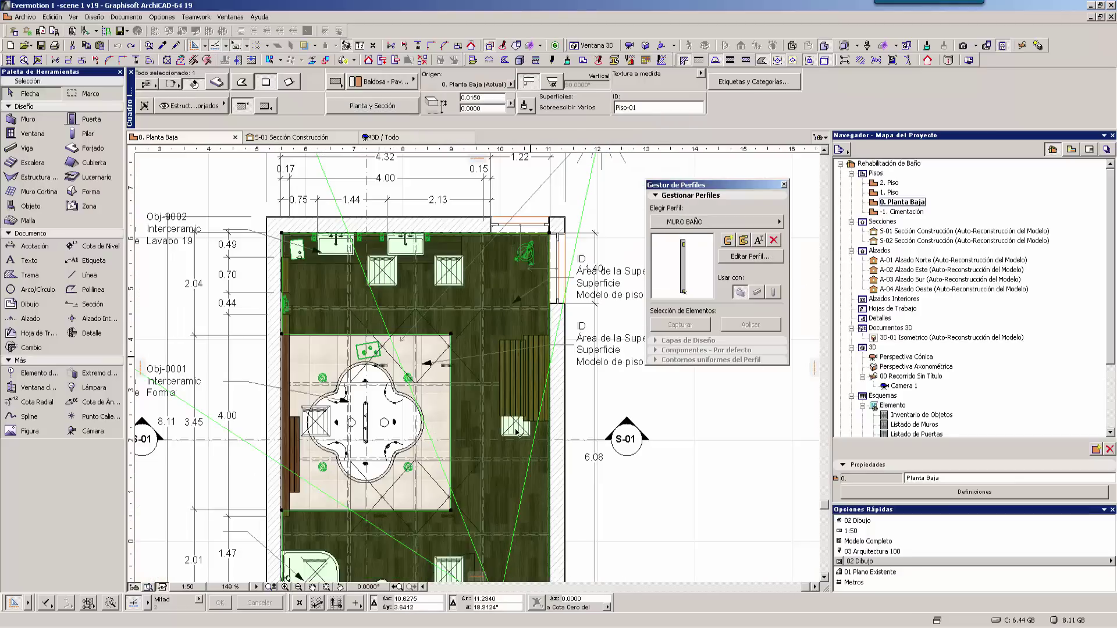
{"action": "key", "text": "Escape"}
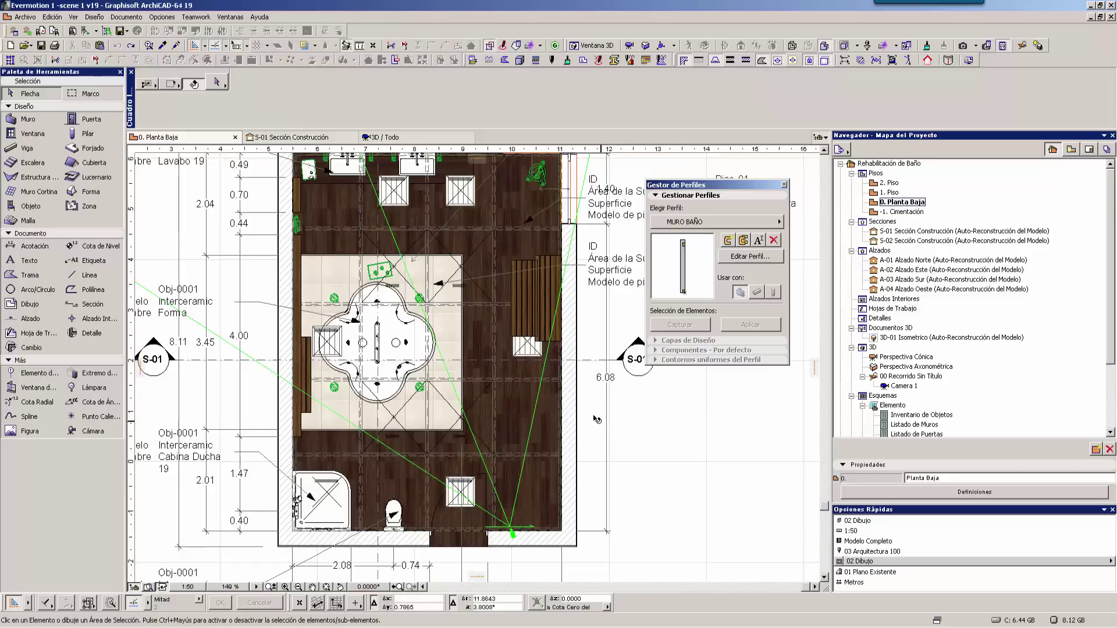
Step: Reselect the Piso-01 floor in the plan and switch to the 3D / Todo view
{"action": "middle_click_drag", "start_coordinate": [571, 397], "coordinate": [580, 401]}
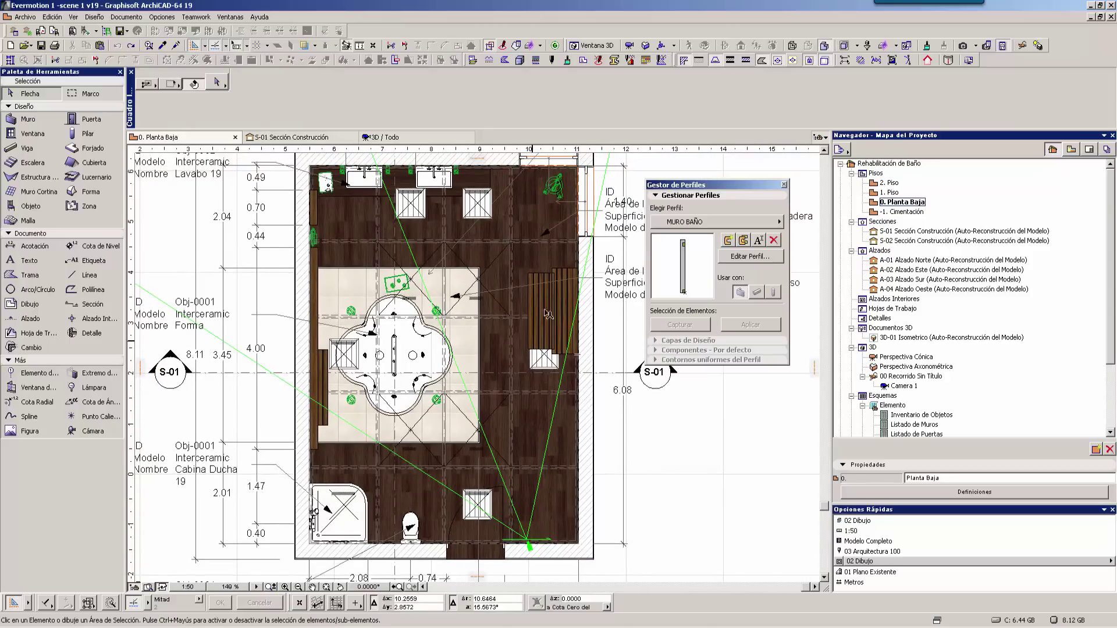
{"action": "middle_click_drag", "start_coordinate": [374, 487], "coordinate": [371, 488]}
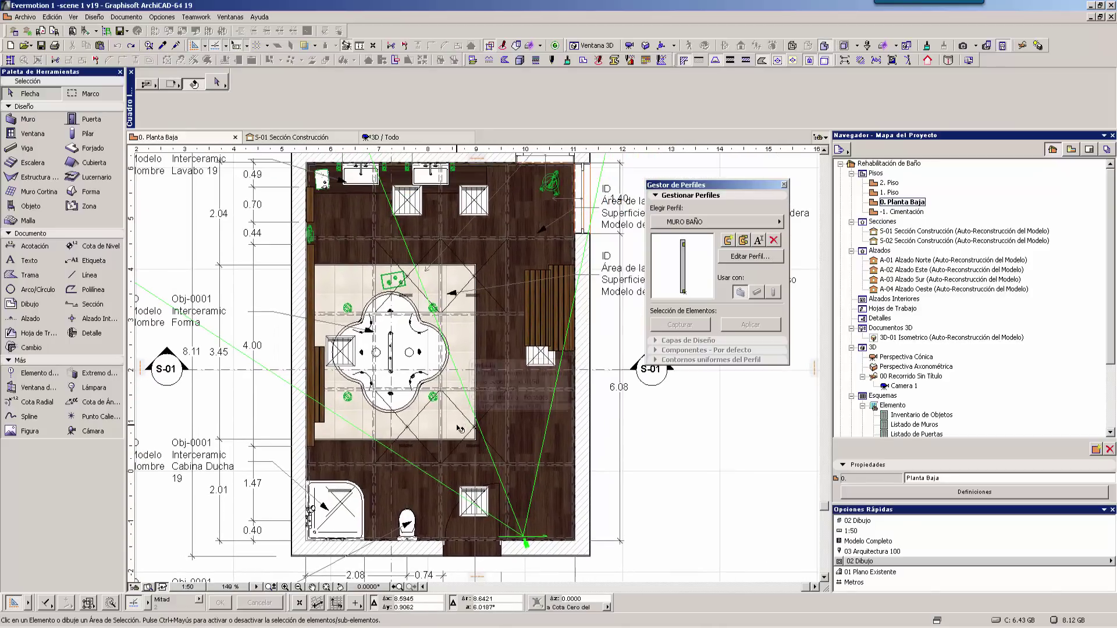
{"action": "left_click", "coordinate": [466, 363]}
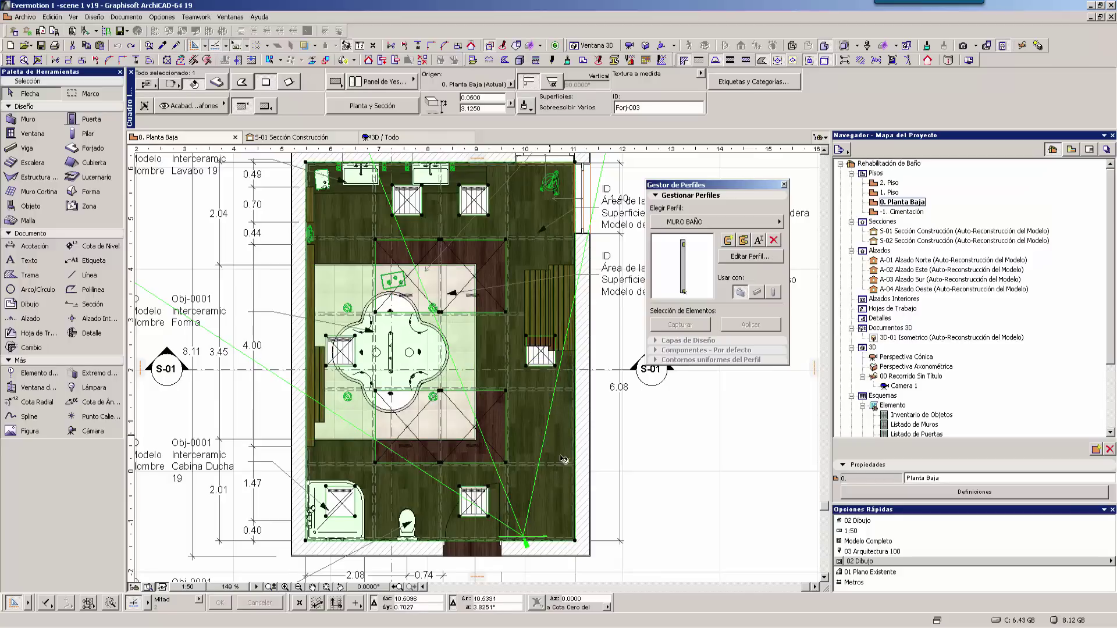
{"action": "middle_click_drag", "start_coordinate": [563, 459], "coordinate": [556, 423]}
{"action": "left_click", "coordinate": [492, 407]}
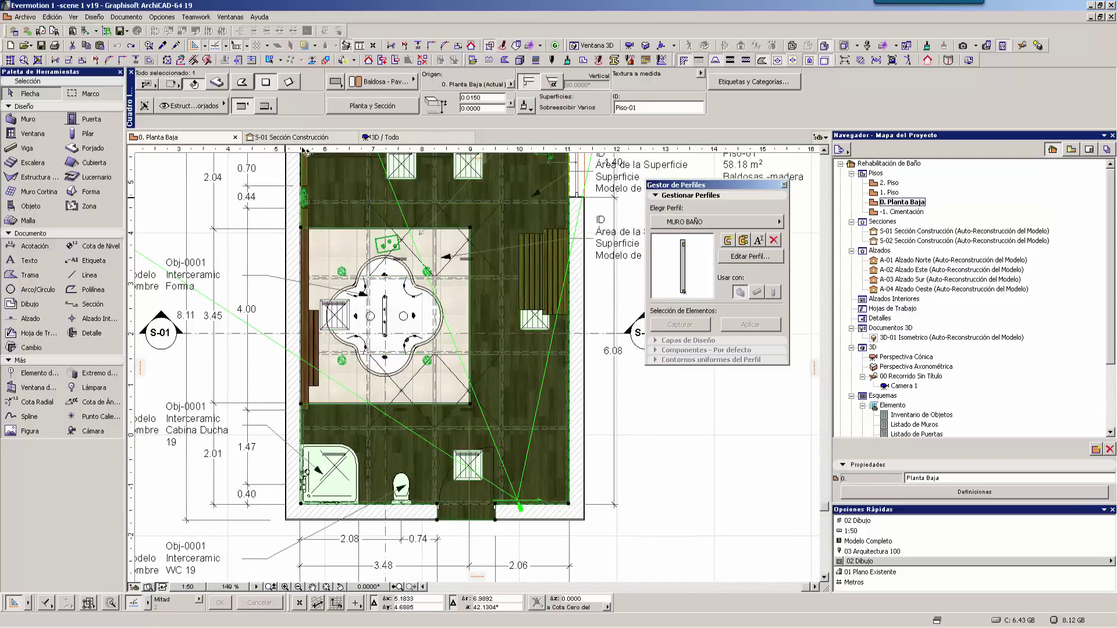
{"action": "left_click", "coordinate": [387, 137]}
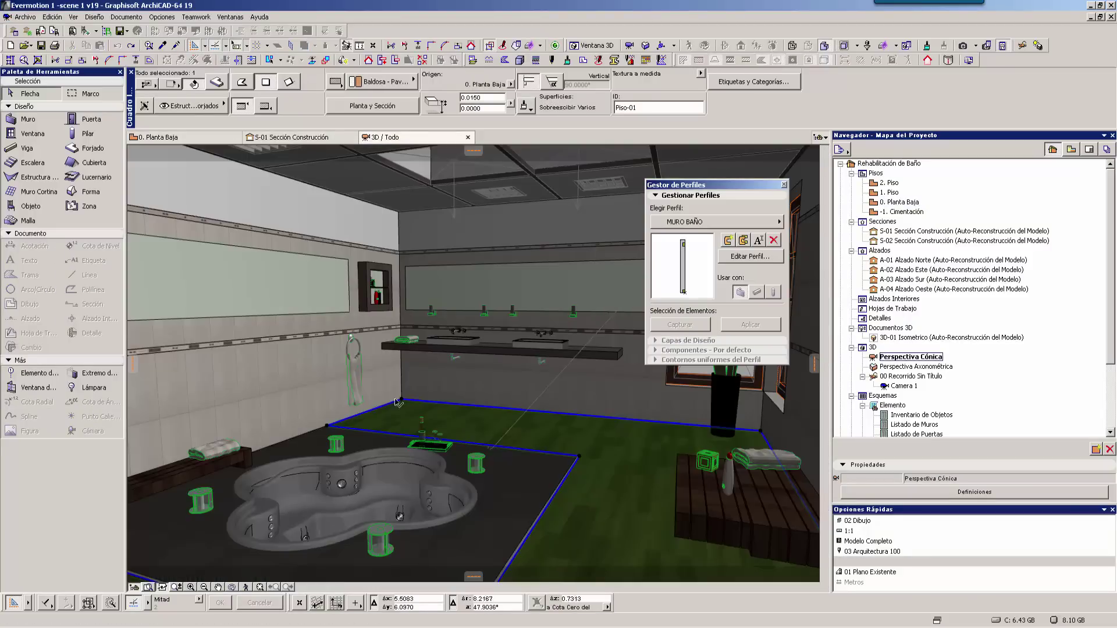
{"action": "left_click", "coordinate": [347, 474]}
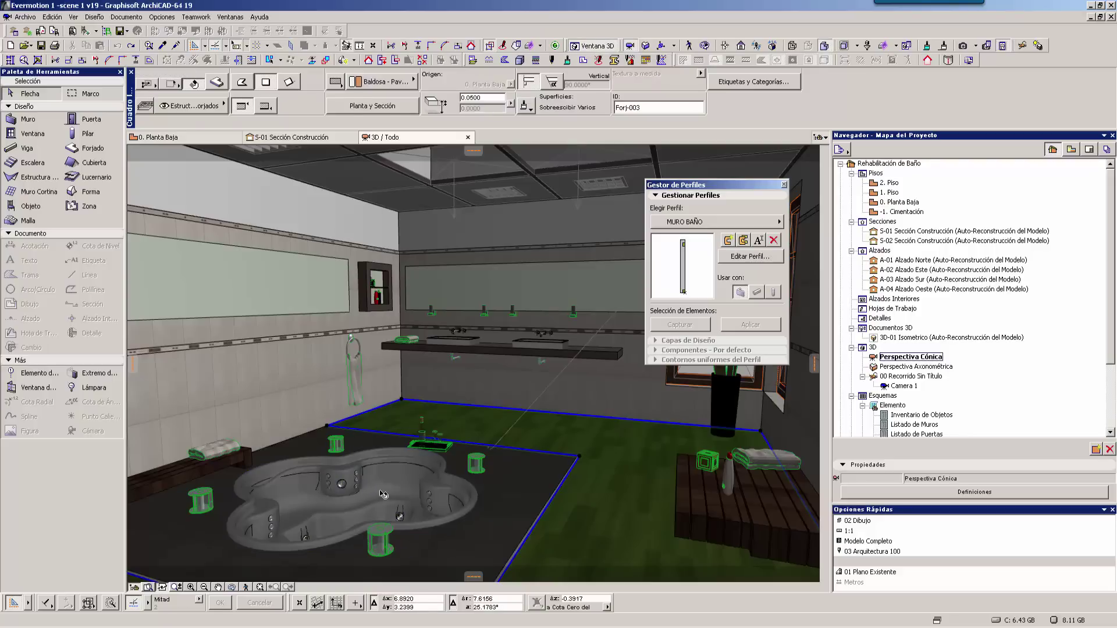
{"action": "left_click", "coordinate": [349, 475]}
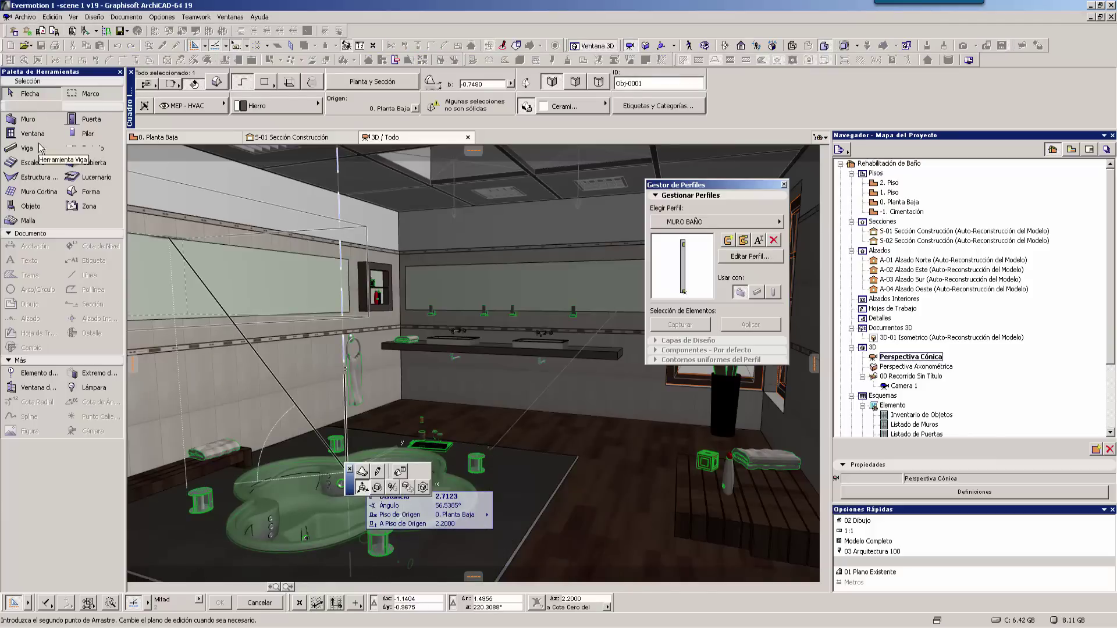
{"action": "left_click", "coordinate": [25, 17]}
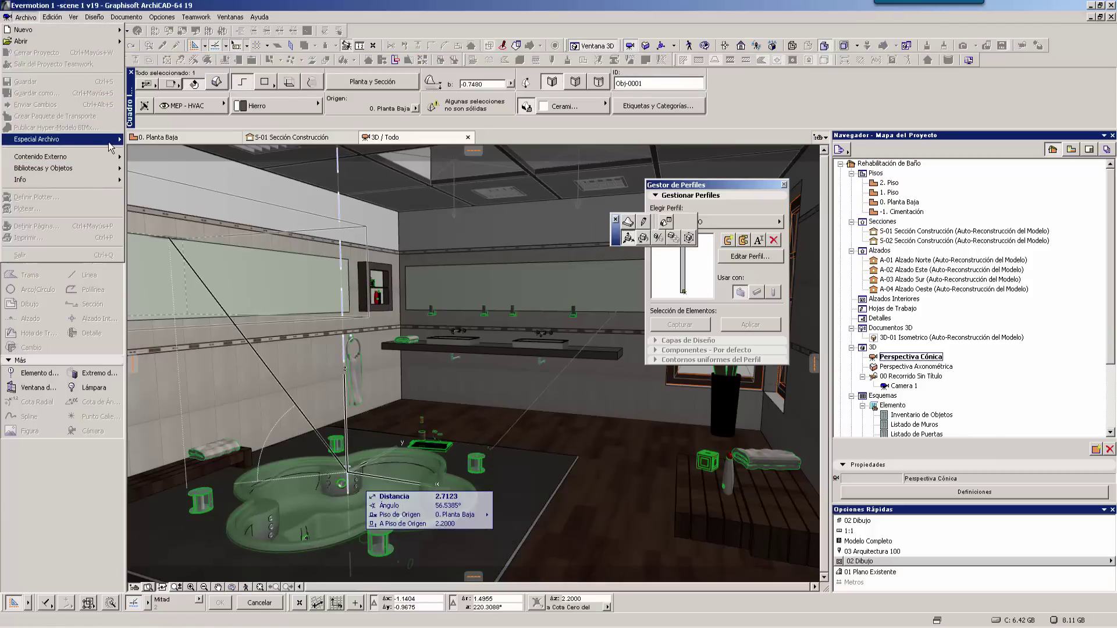
{"action": "mouse_move", "coordinate": [36, 138]}
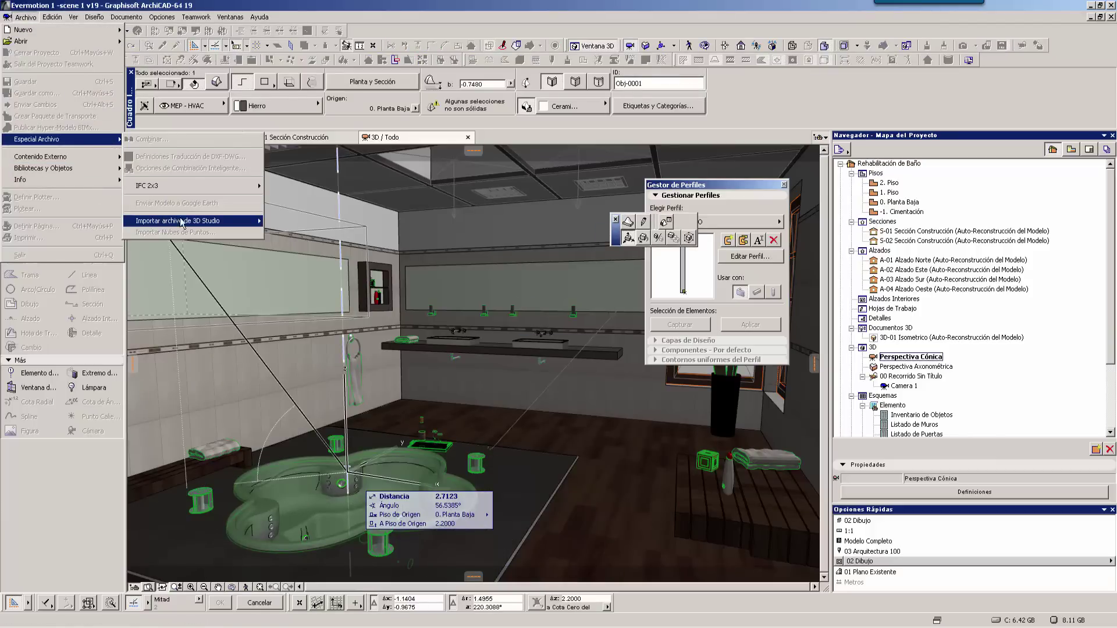
{"action": "left_click", "coordinate": [240, 107]}
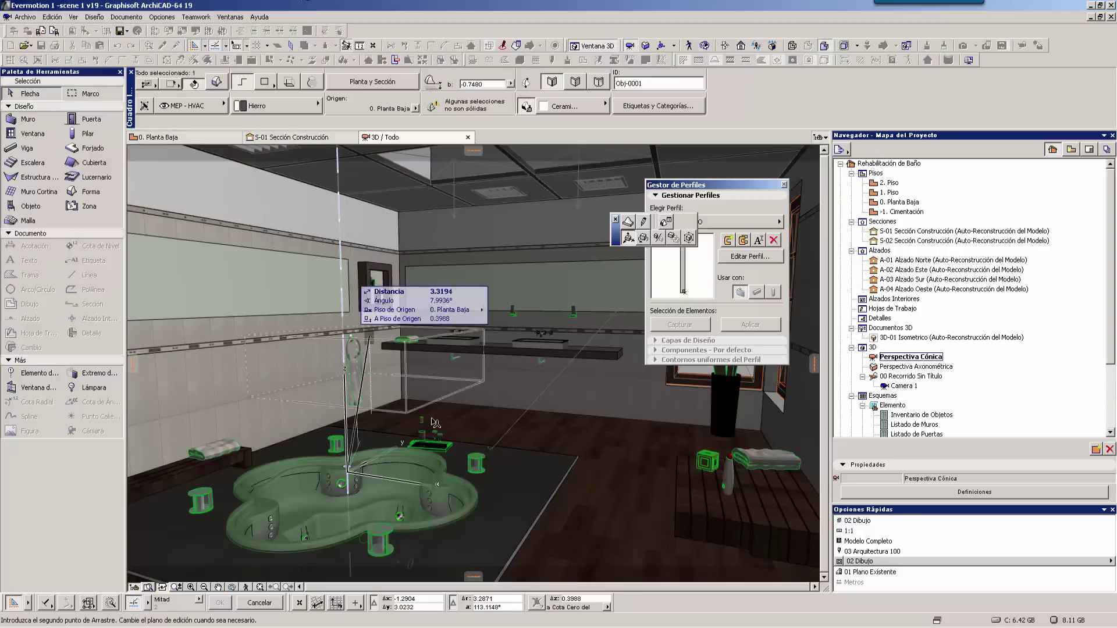
{"action": "key", "text": "Escape"}
{"action": "key", "text": "Escape"}
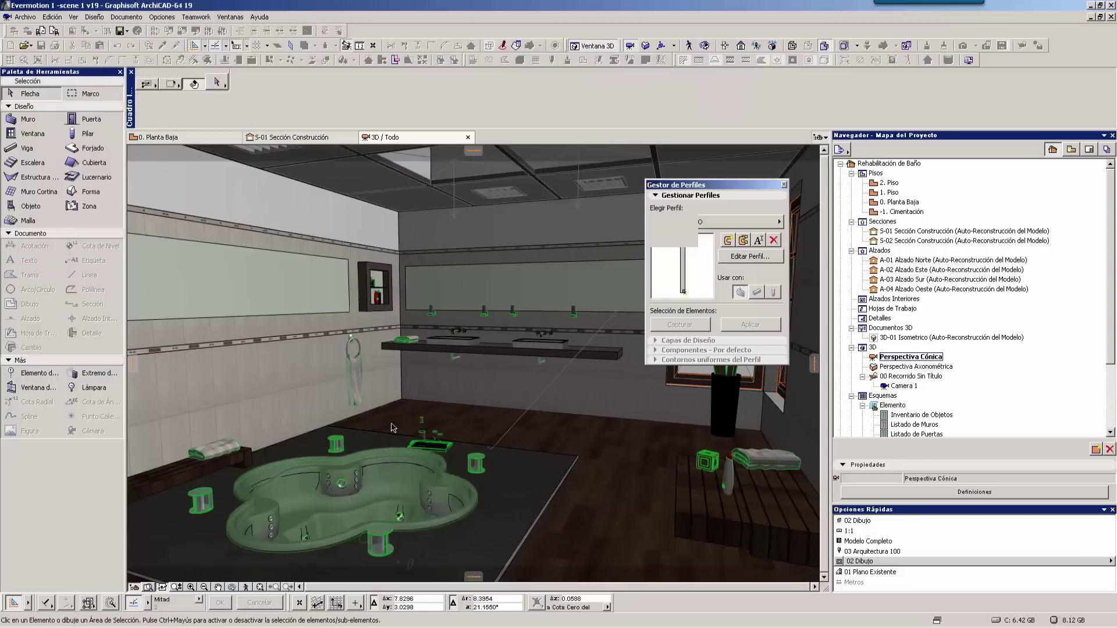
{"action": "key", "text": "ctrl+l"}
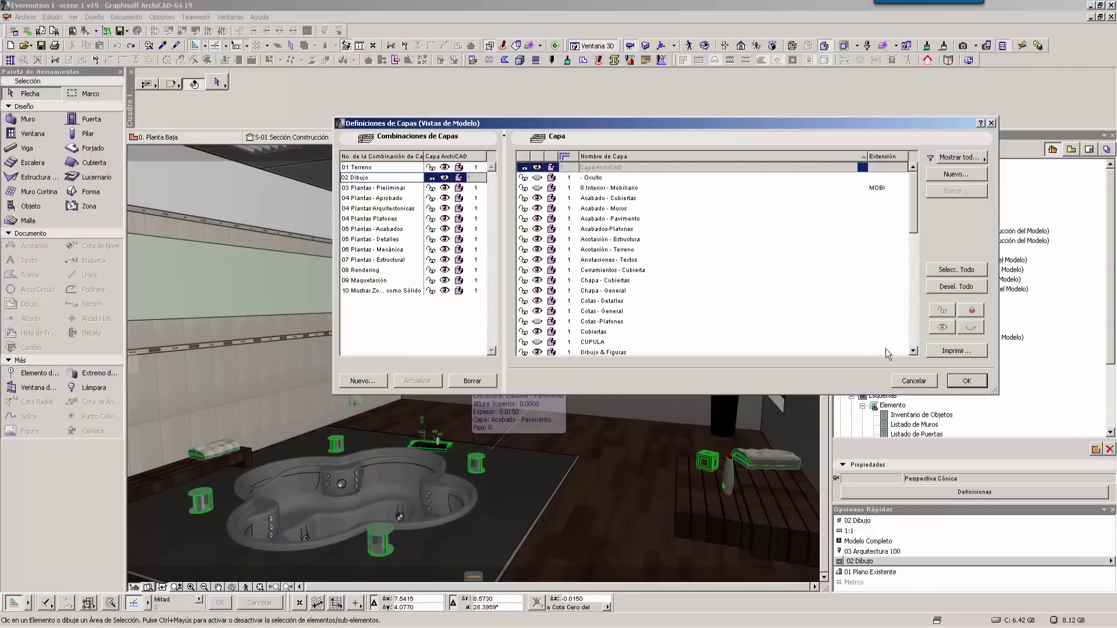
{"action": "left_click", "coordinate": [927, 383]}
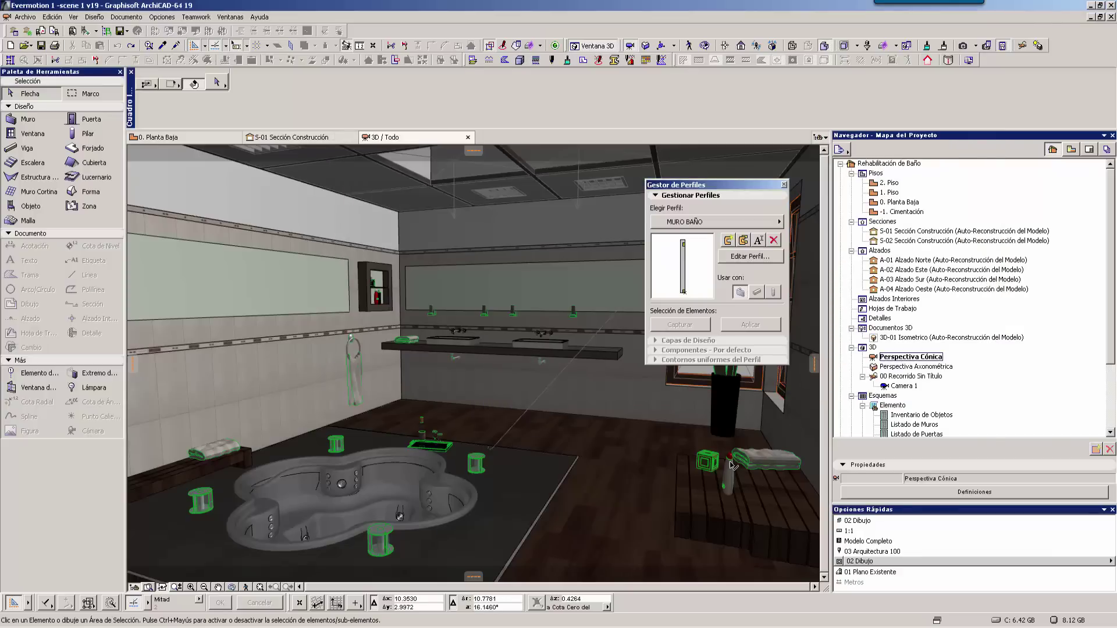
{"action": "left_click", "coordinate": [746, 458]}
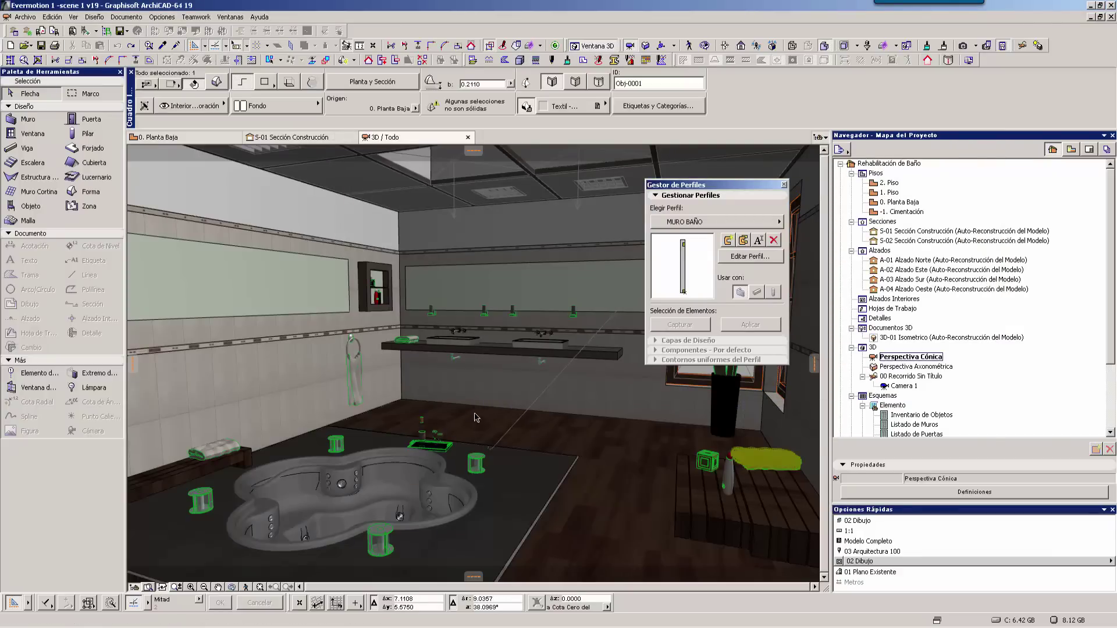
{"action": "left_click", "coordinate": [198, 106]}
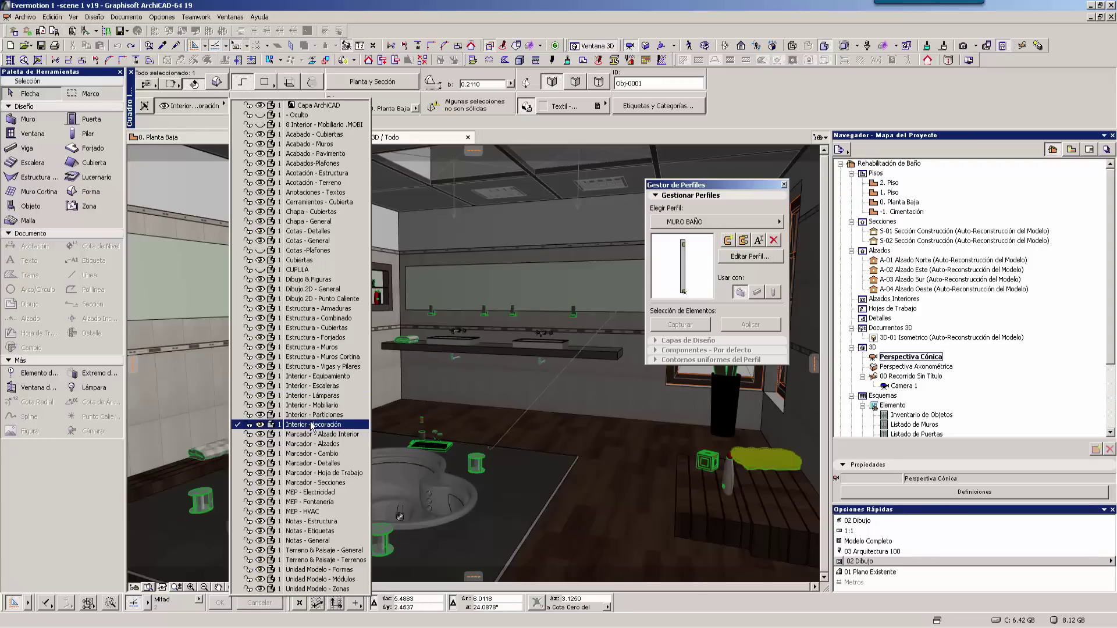
{"action": "left_click", "coordinate": [745, 116]}
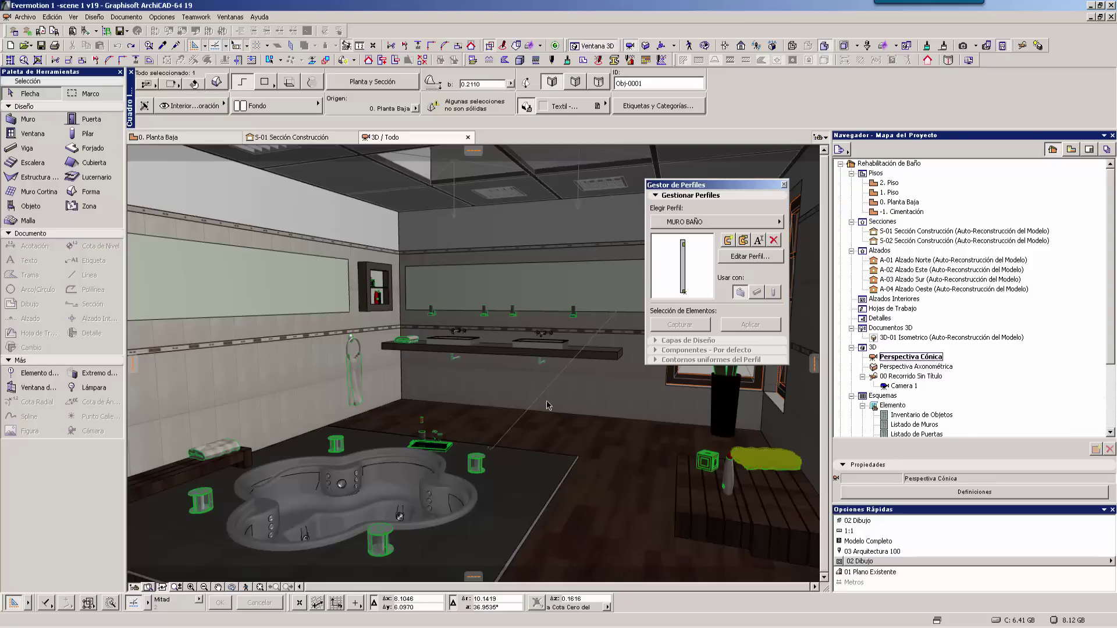
Step: Hide the towel's decoration layer with Capas > Ocultar Capa and move the Profile Manager aside
{"action": "right_click", "coordinate": [607, 466]}
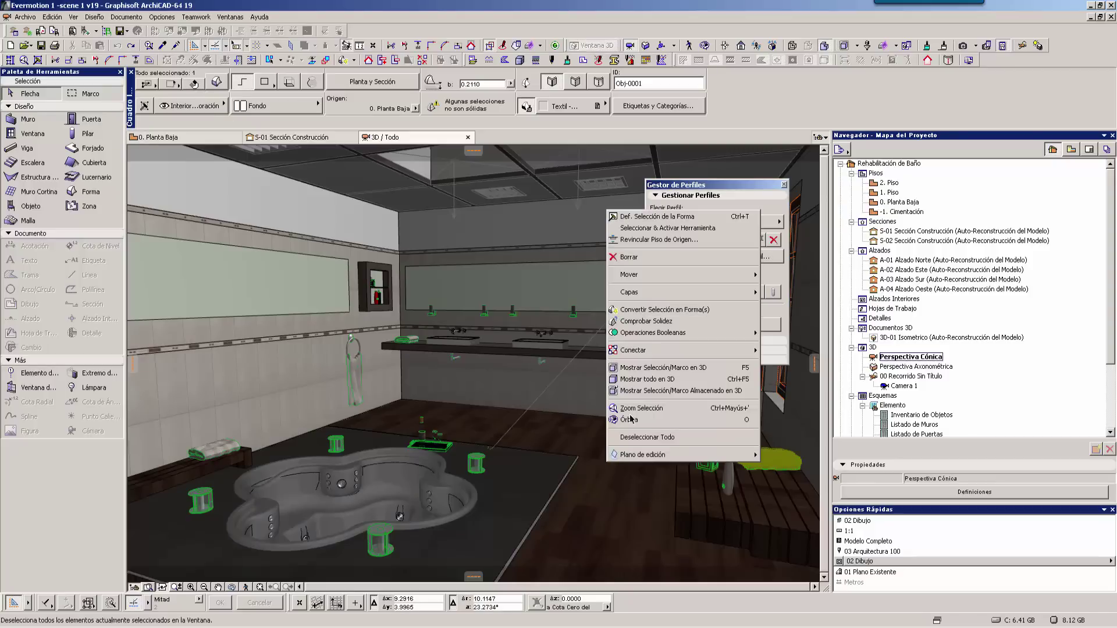
{"action": "mouse_move", "coordinate": [630, 292]}
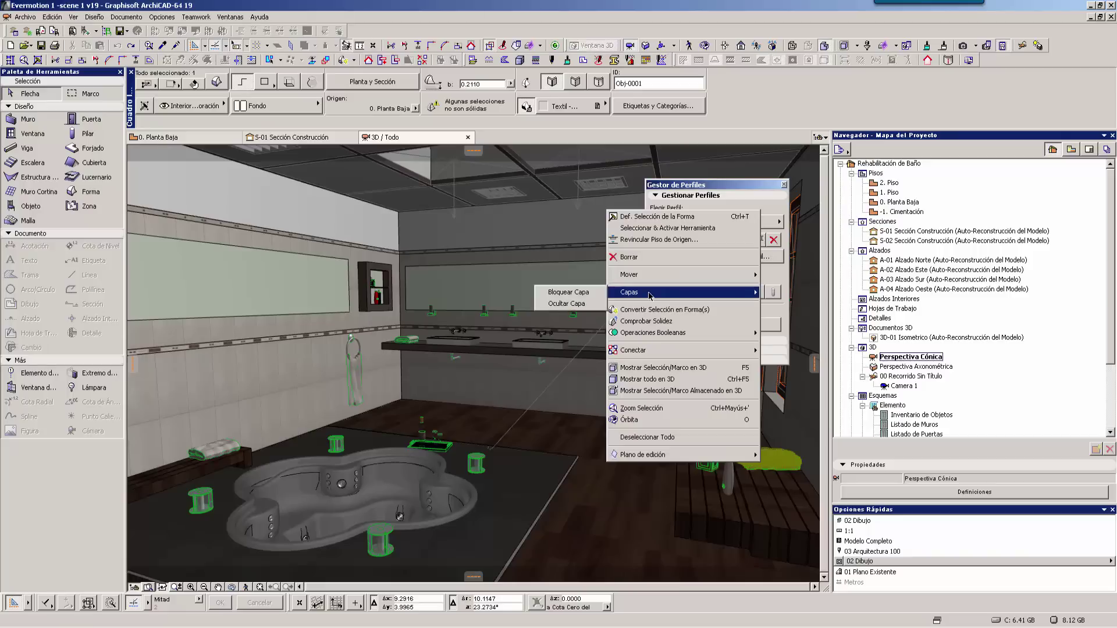
{"action": "left_click", "coordinate": [563, 304]}
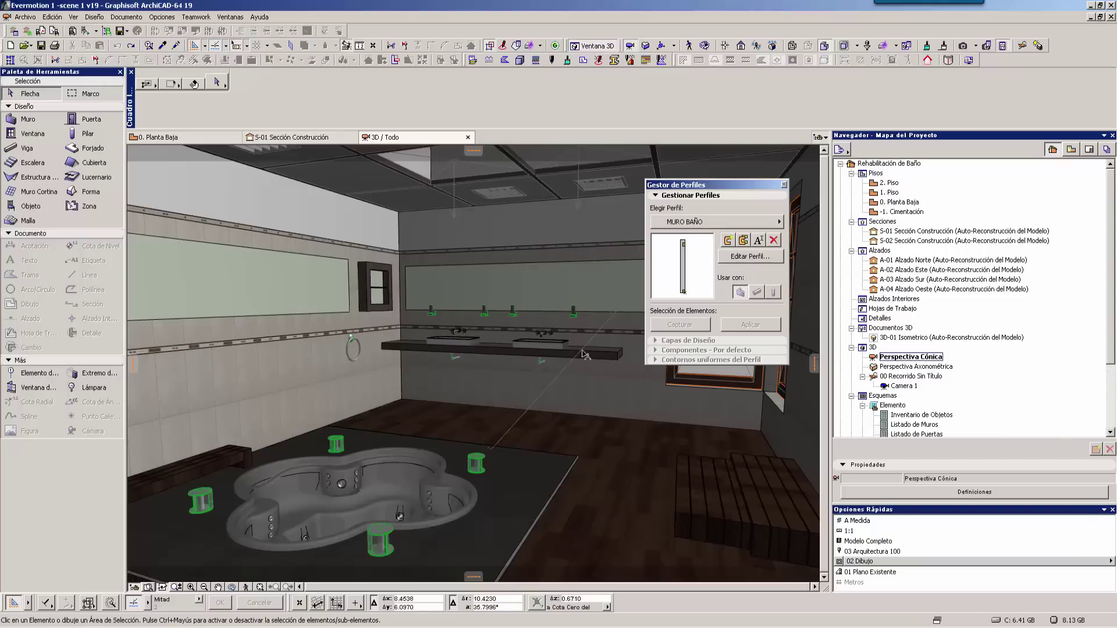
{"action": "left_click_drag", "start_coordinate": [774, 191], "coordinate": [684, 192]}
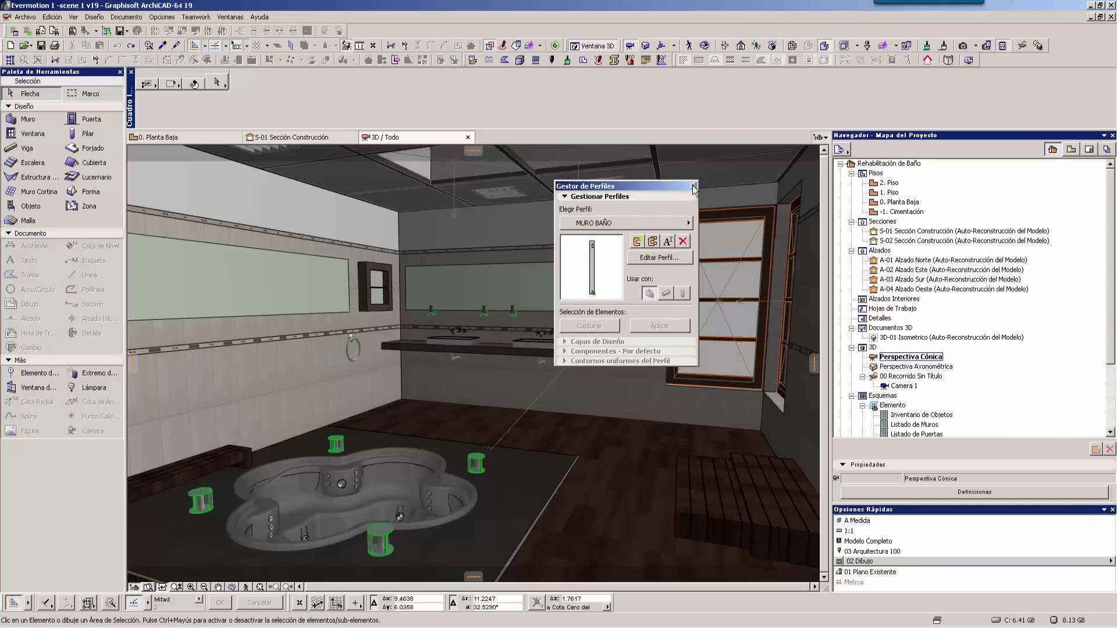
Step: Close the profile manager and open the A.02.1 Plans layout with its four bathroom drawings
{"action": "left_click", "coordinate": [693, 187]}
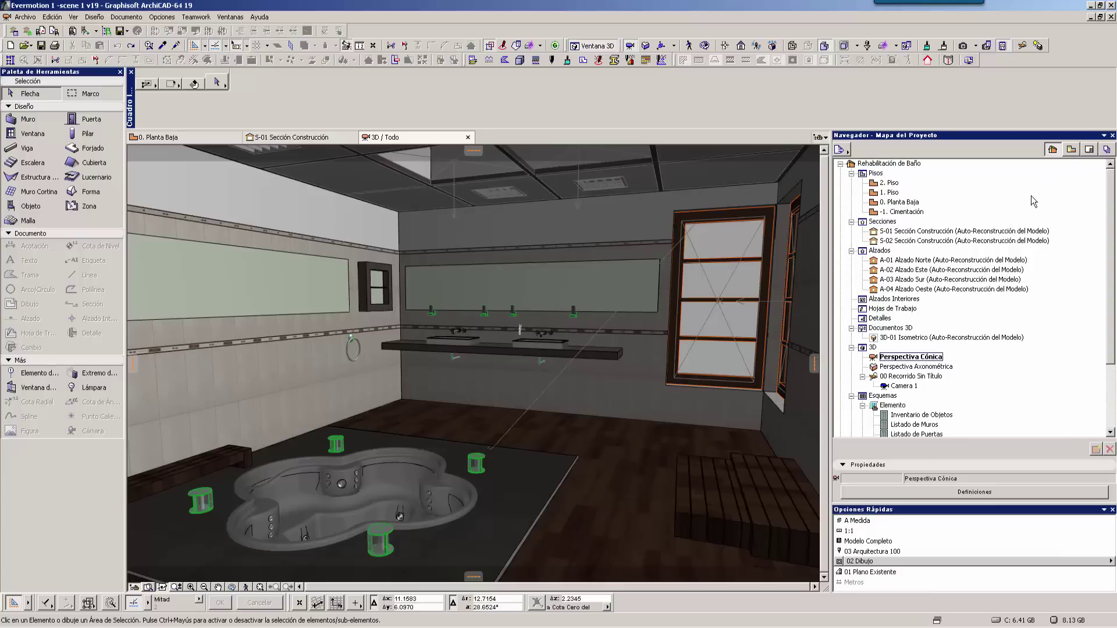
{"action": "left_click", "coordinate": [1088, 150]}
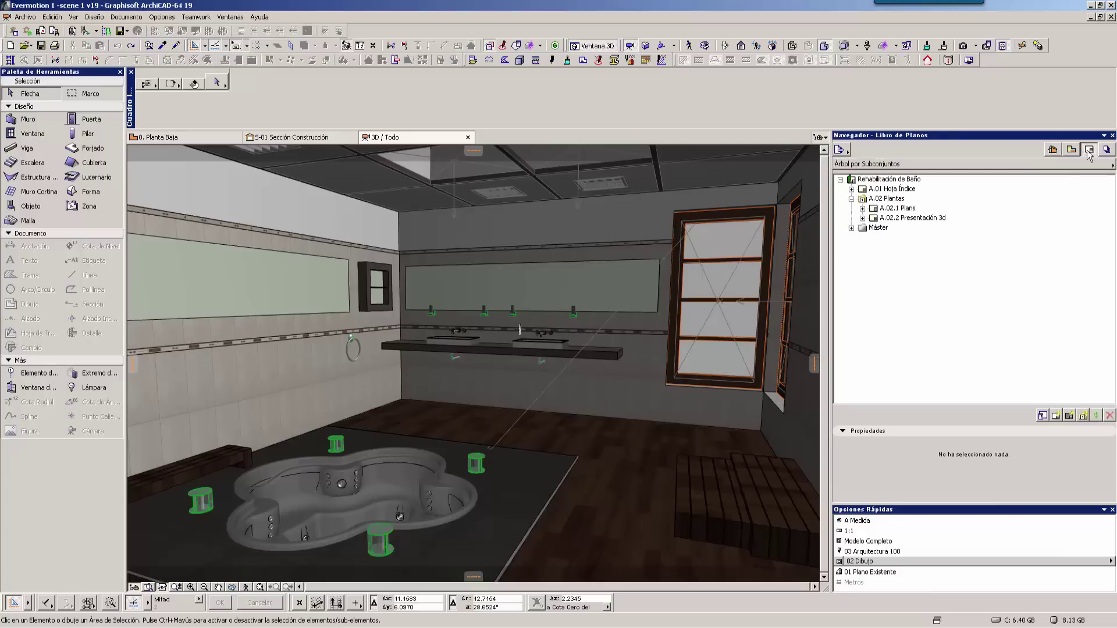
{"action": "double_click", "coordinate": [893, 208]}
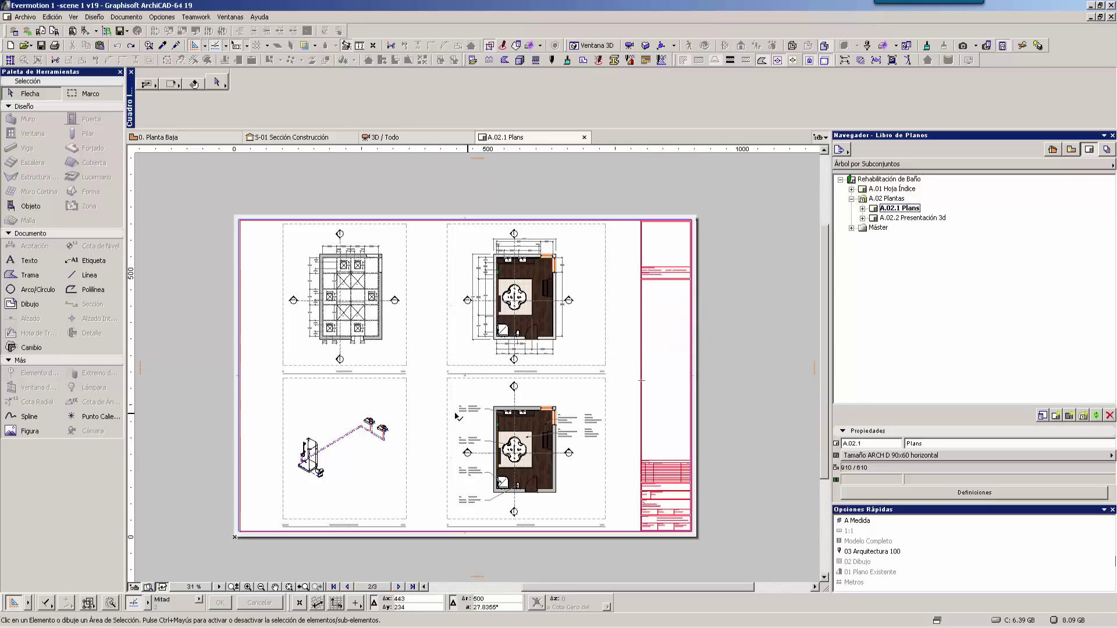
Step: Zoom into the layout and collapse all View Map folders
{"action": "scroll", "coordinate": [350, 282], "scroll_direction": "up", "scroll_amount": 1}
{"action": "scroll", "coordinate": [350, 281], "scroll_direction": "up", "scroll_amount": 2}
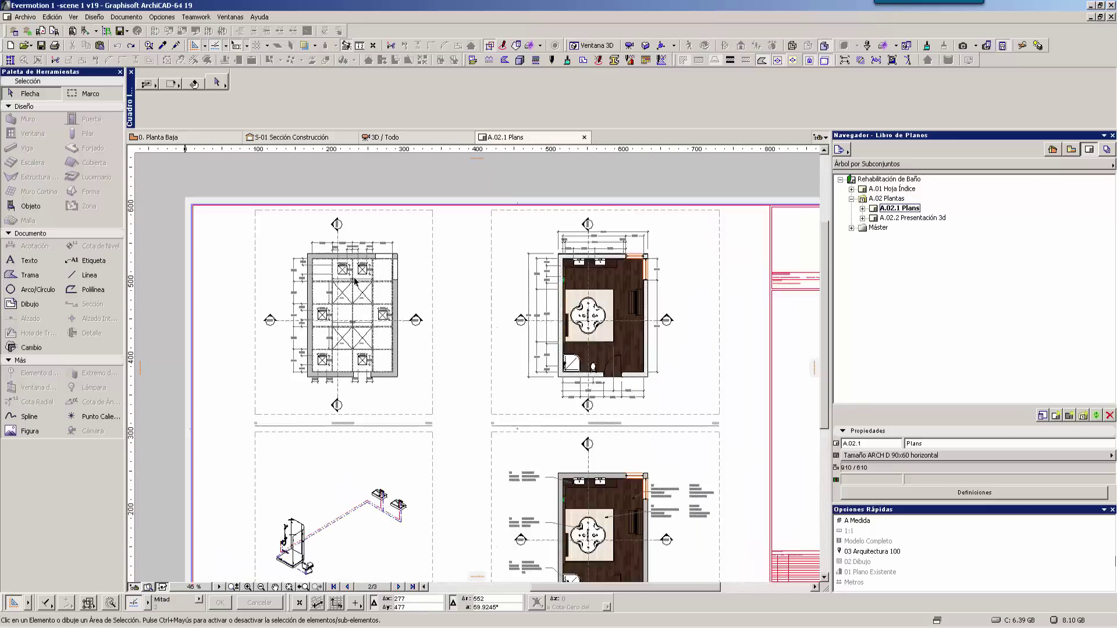
{"action": "scroll", "coordinate": [350, 282], "scroll_direction": "up", "scroll_amount": 2}
{"action": "scroll", "coordinate": [349, 282], "scroll_direction": "up", "scroll_amount": 1}
{"action": "scroll", "coordinate": [367, 365], "scroll_direction": "up", "scroll_amount": 1}
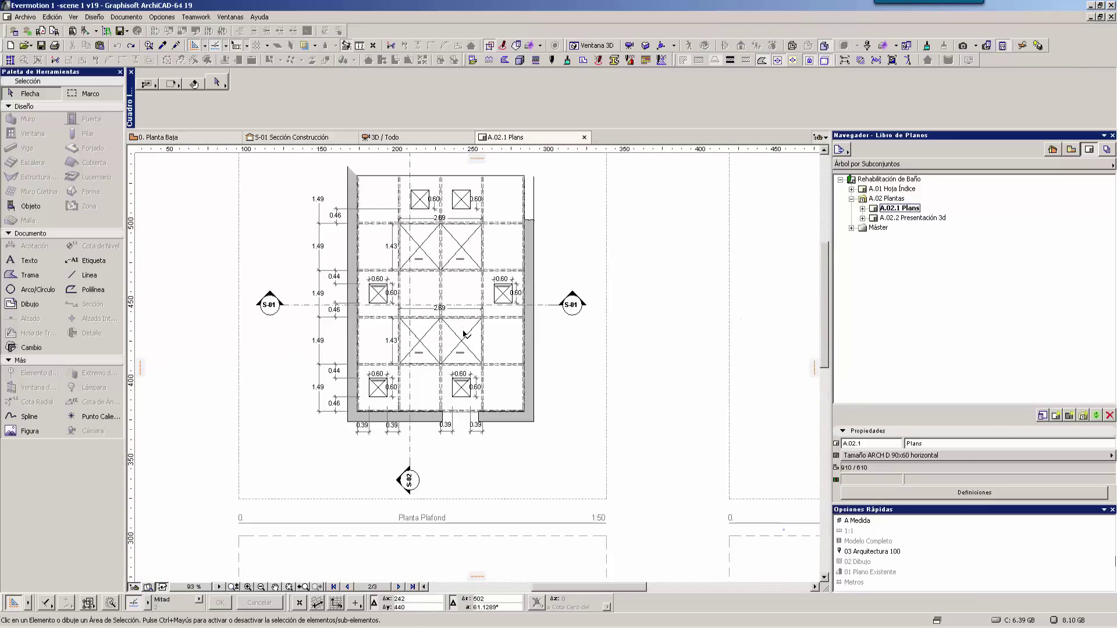
{"action": "scroll", "coordinate": [408, 326], "scroll_direction": "down", "scroll_amount": 2}
{"action": "left_click", "coordinate": [1069, 152]}
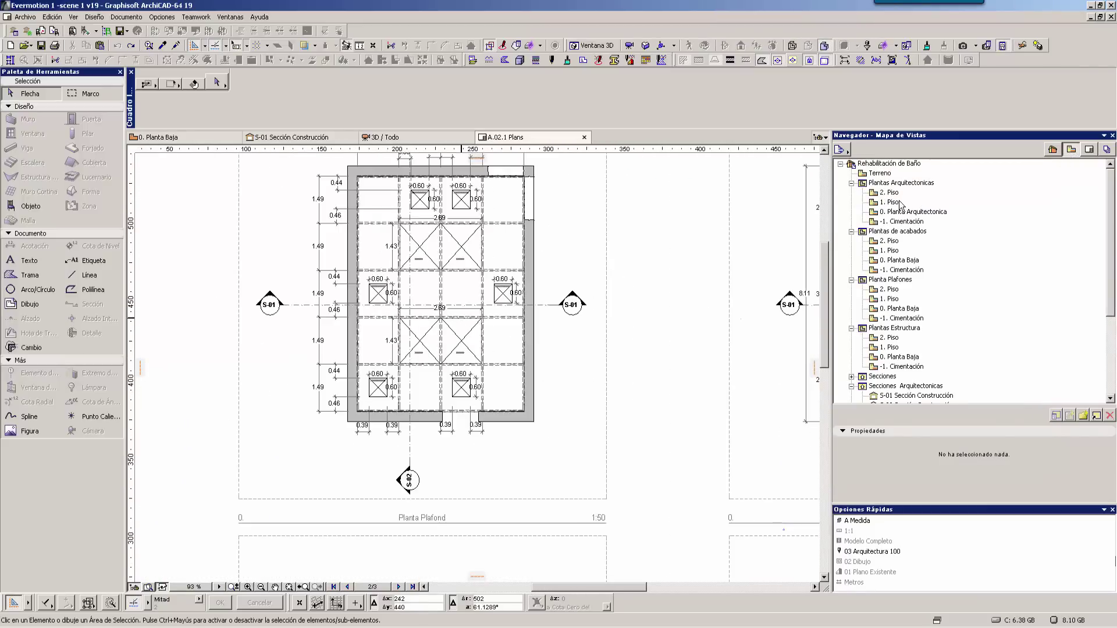
{"action": "left_click", "coordinate": [852, 231]}
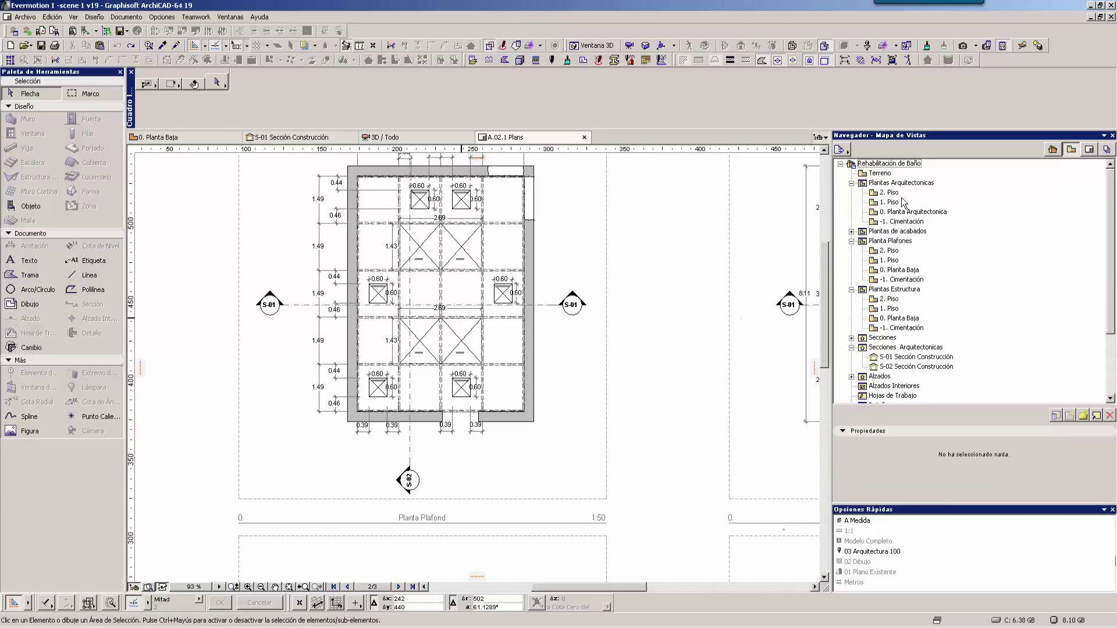
{"action": "left_click", "coordinate": [852, 183]}
{"action": "left_click", "coordinate": [852, 203]}
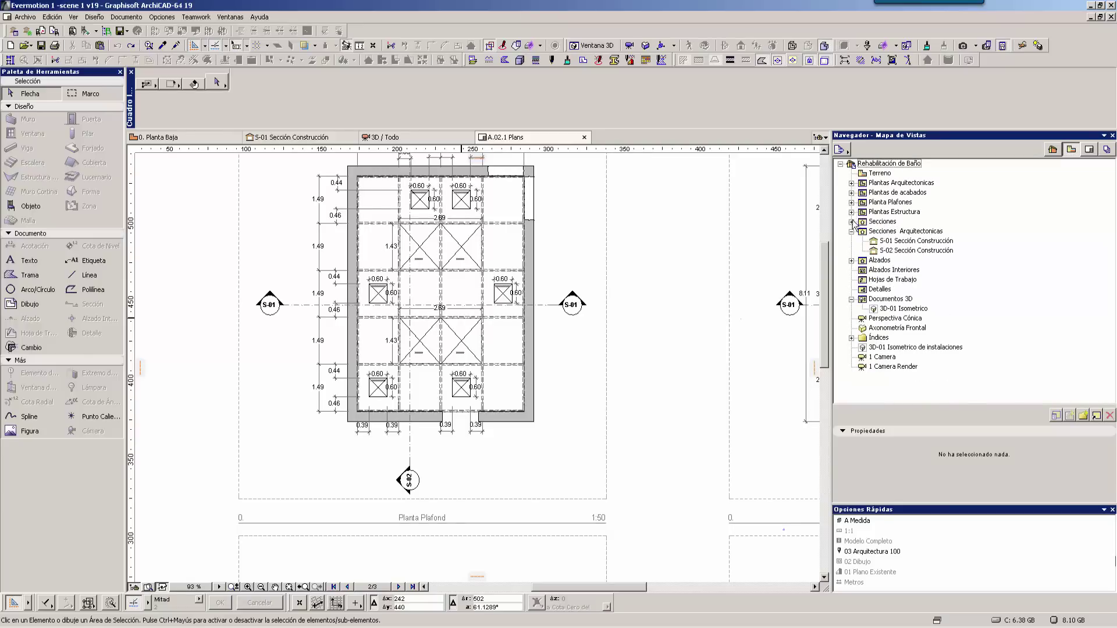
{"action": "left_click", "coordinate": [852, 232]}
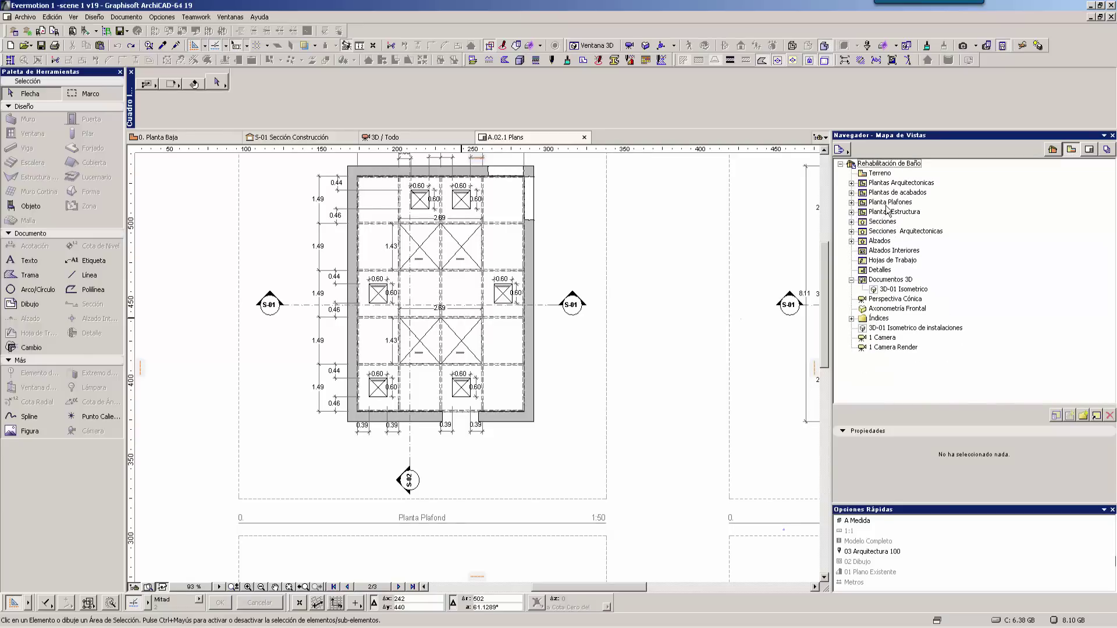
Step: Expand Plantas Arquitectonicas and open the 0. Planta Arquitectonica view
{"action": "left_click", "coordinate": [893, 184]}
{"action": "left_click", "coordinate": [852, 184]}
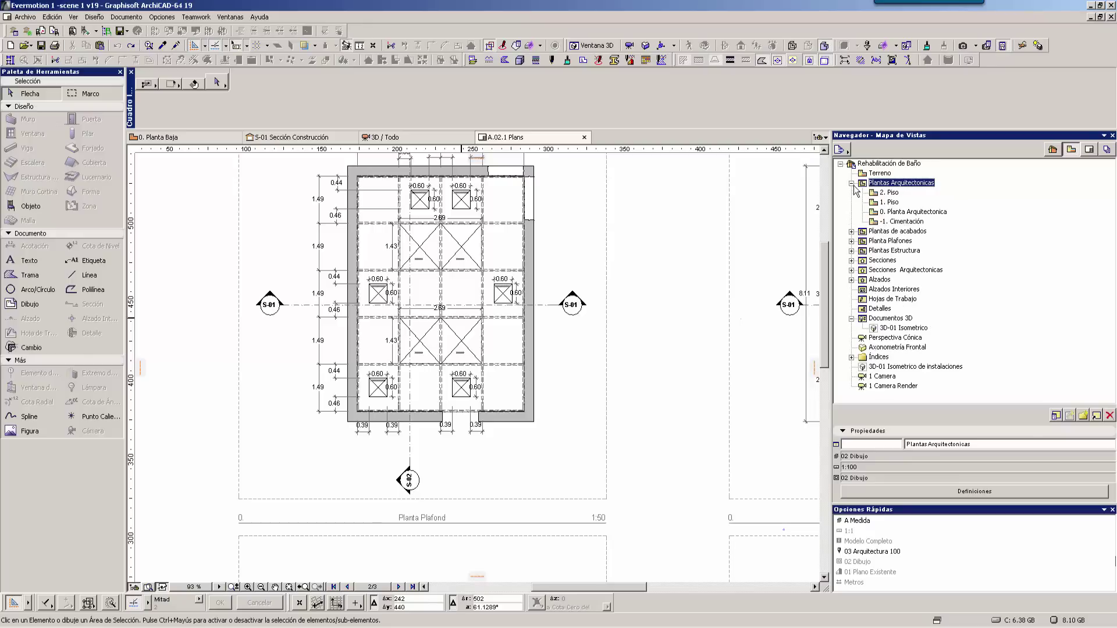
{"action": "double_click", "coordinate": [915, 213]}
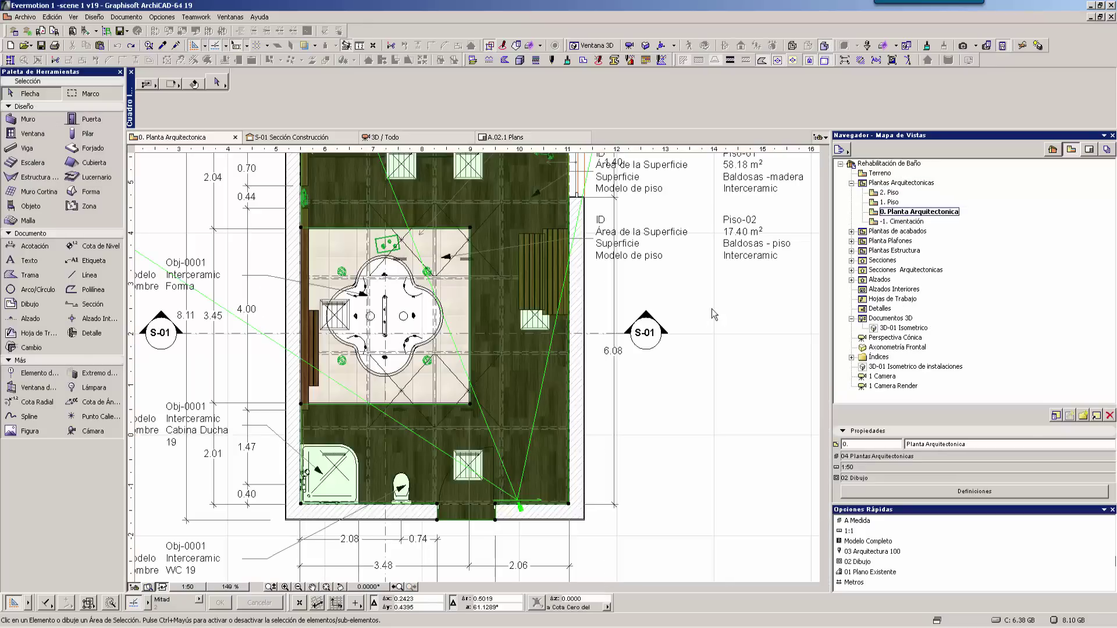
Step: Fit the bathroom plan in view, deselect the floor and check the layer combinations
{"action": "scroll", "coordinate": [690, 409], "scroll_direction": "down", "scroll_amount": 3}
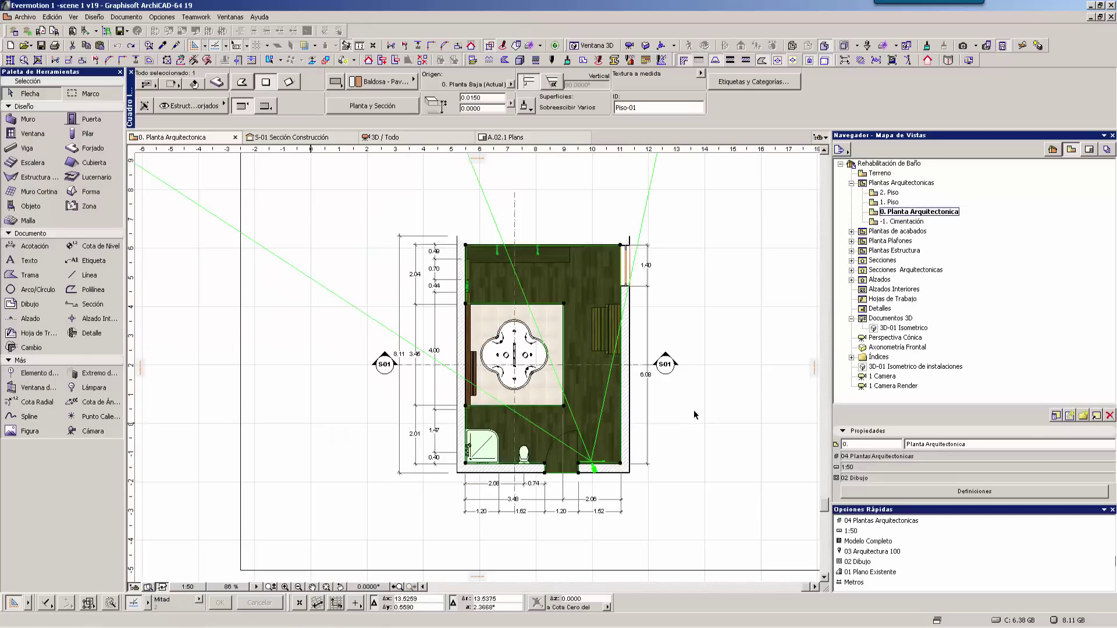
{"action": "middle_click_drag", "start_coordinate": [709, 422], "coordinate": [677, 436]}
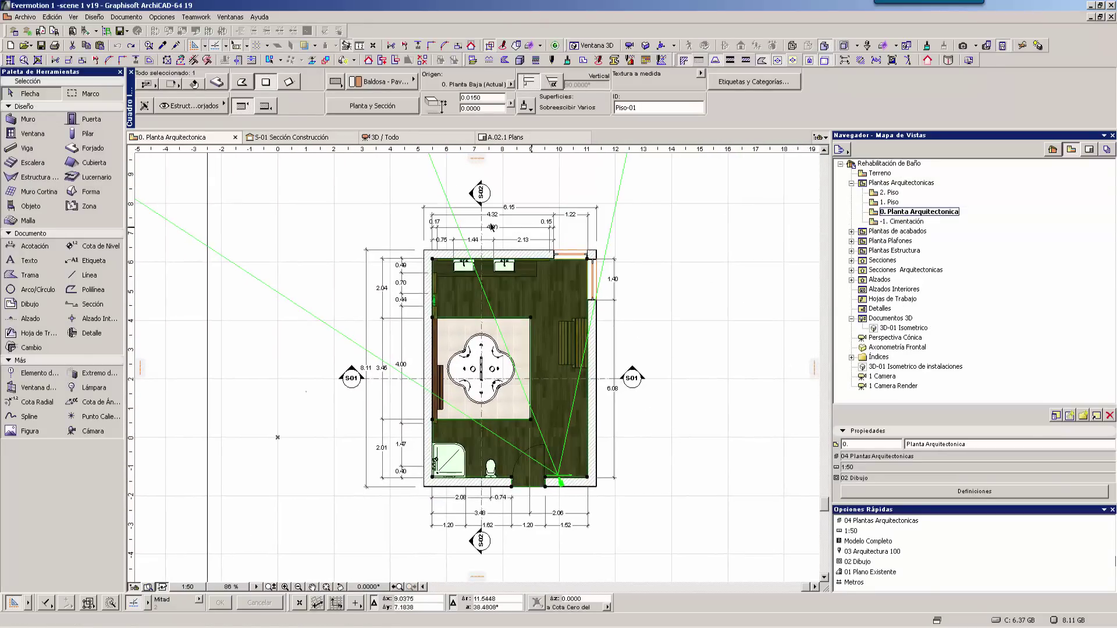
{"action": "left_click", "coordinate": [633, 411]}
{"action": "scroll", "coordinate": [553, 358], "scroll_direction": "up", "scroll_amount": 1}
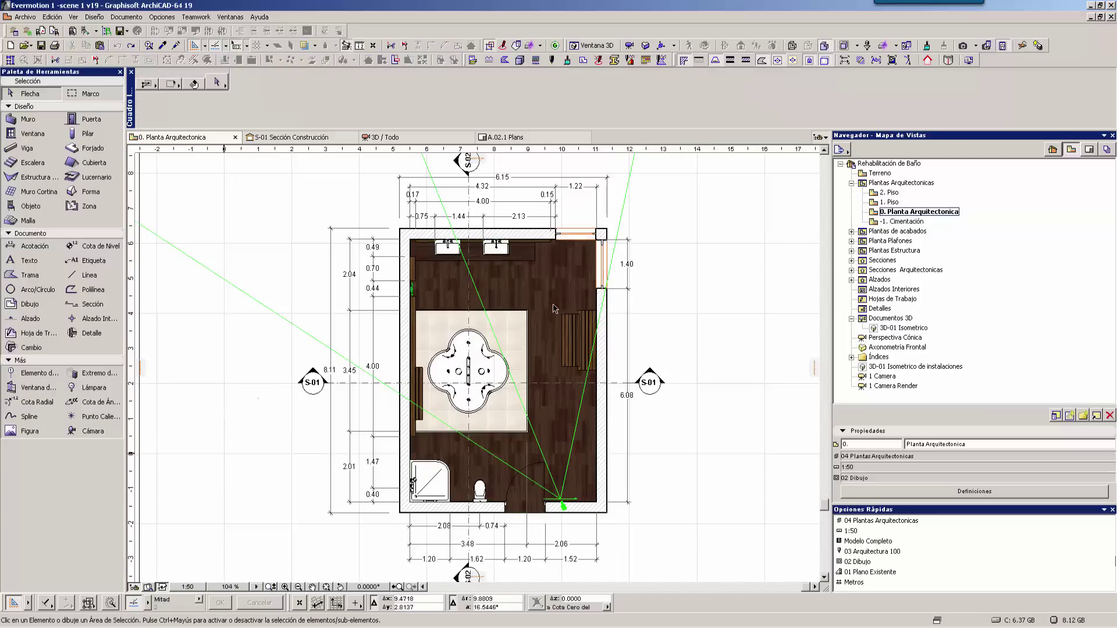
{"action": "middle_click_drag", "start_coordinate": [669, 472], "coordinate": [651, 451]}
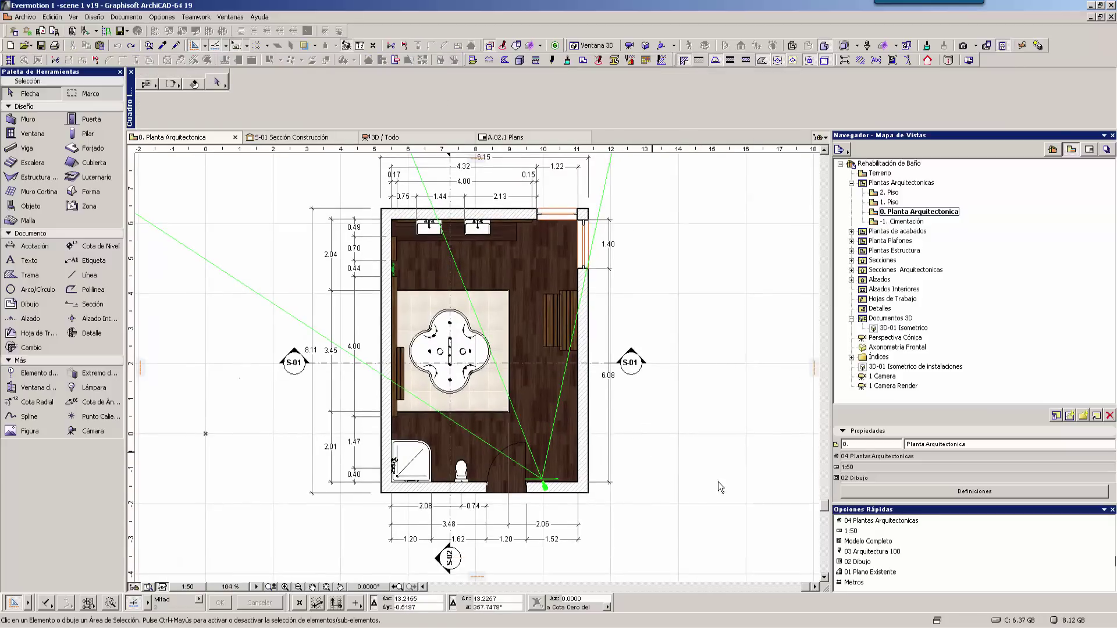
{"action": "left_click", "coordinate": [889, 527]}
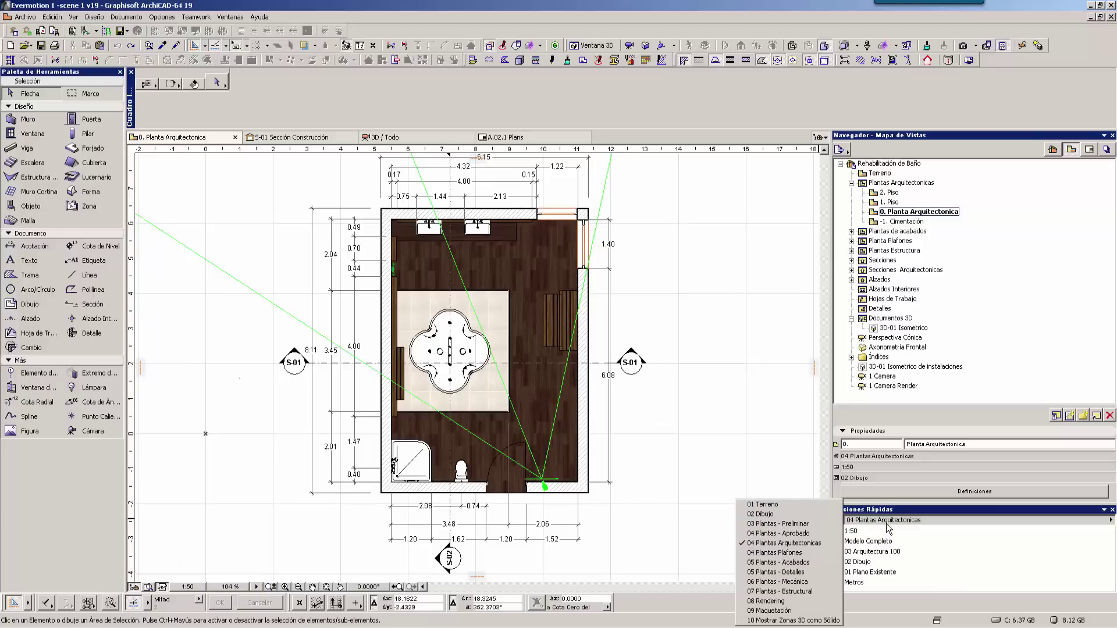
{"action": "left_click", "coordinate": [887, 538]}
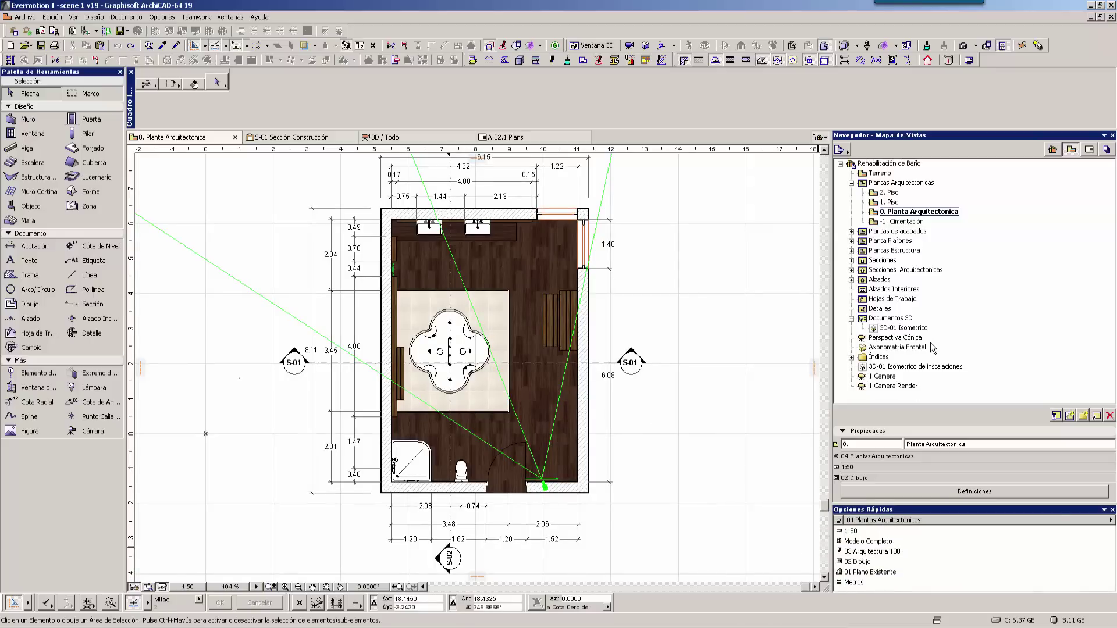
Step: Expand Plantas de acabados, enlarge the properties panel, and open 0. Planta Baja
{"action": "left_click", "coordinate": [851, 231]}
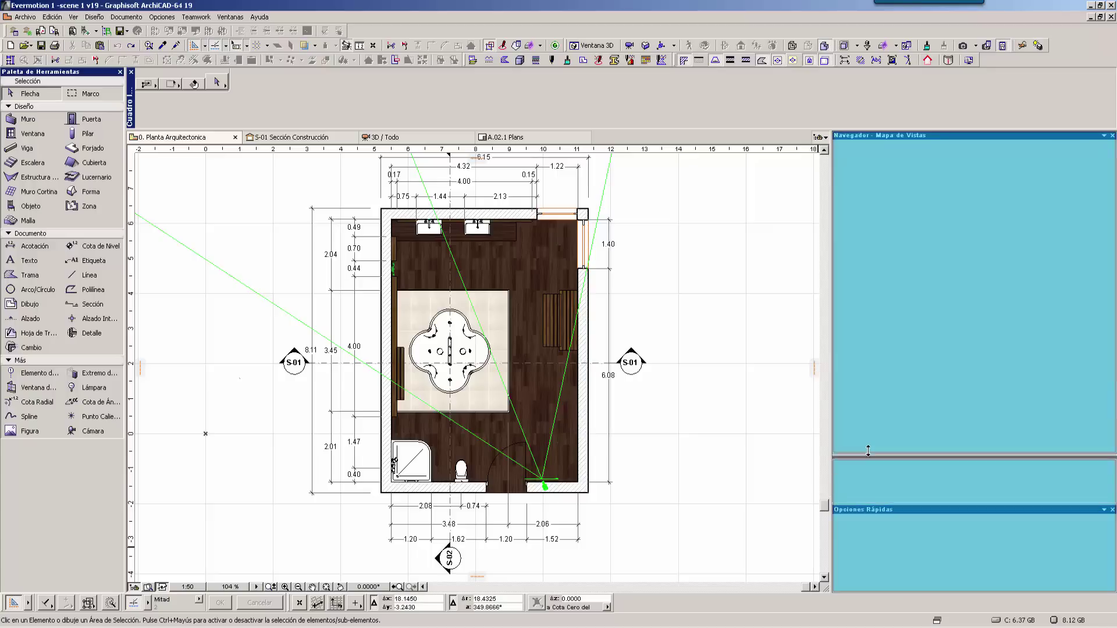
{"action": "left_click_drag", "start_coordinate": [867, 502], "coordinate": [866, 450]}
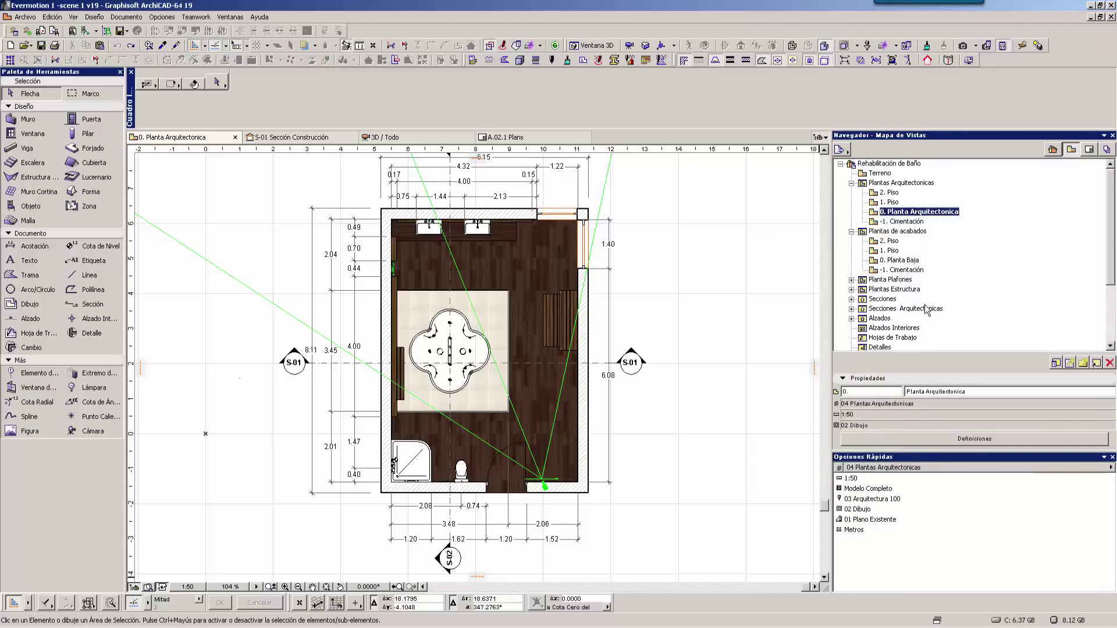
{"action": "double_click", "coordinate": [902, 261]}
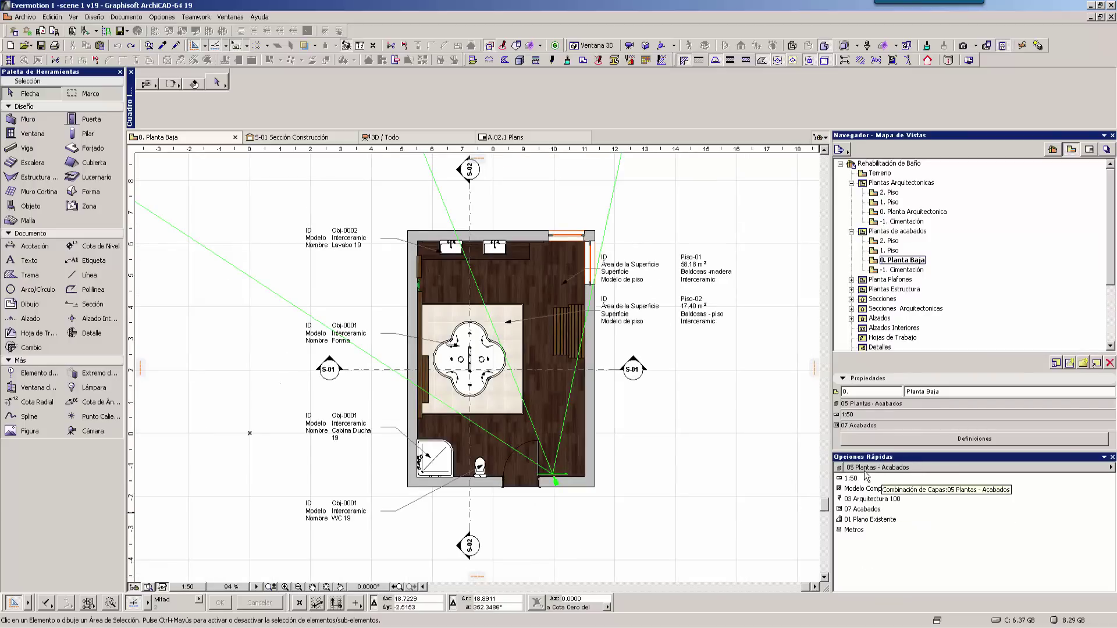
Step: Reopen 0. Planta Arquitectonica, then open the Planta Plafones 0. Planta Baja ceiling plan
{"action": "double_click", "coordinate": [918, 212]}
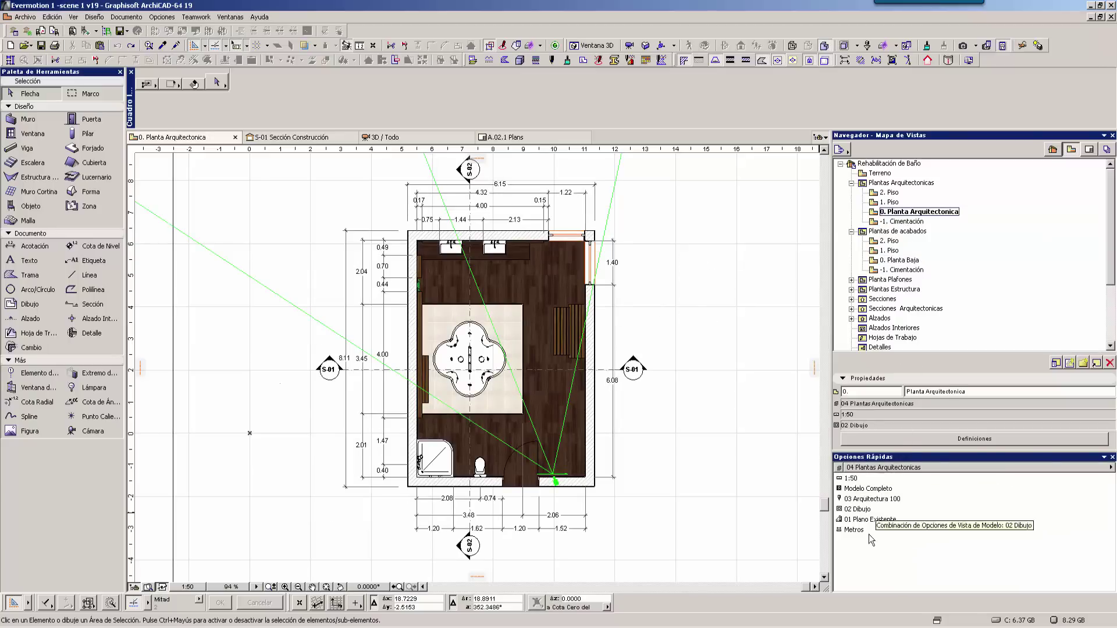
{"action": "left_click", "coordinate": [851, 280]}
{"action": "left_click", "coordinate": [914, 310]}
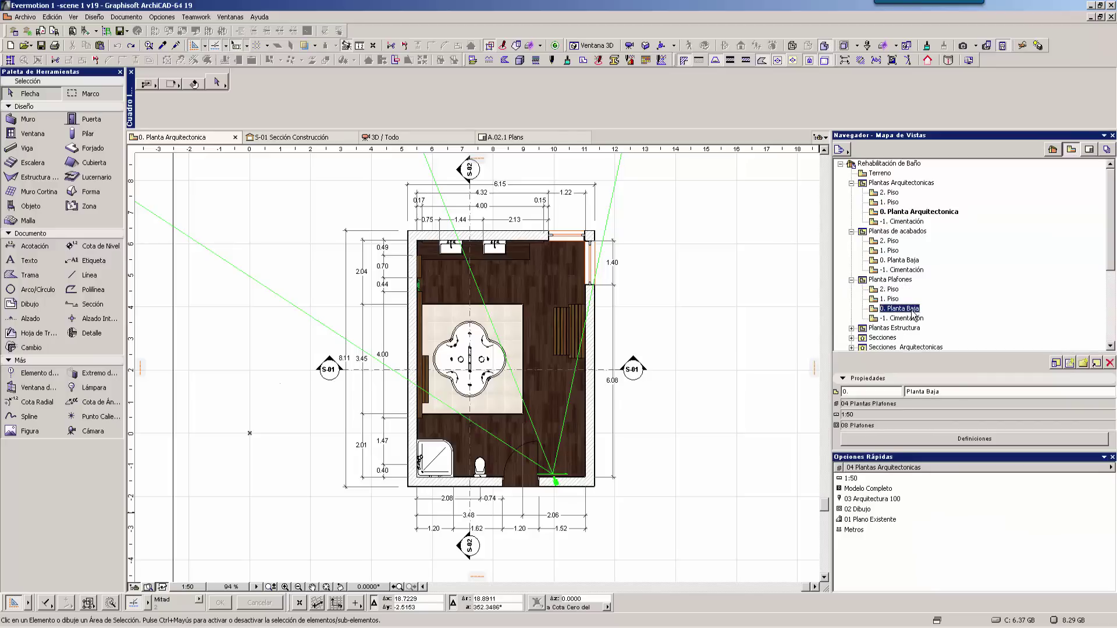
{"action": "double_click", "coordinate": [913, 309]}
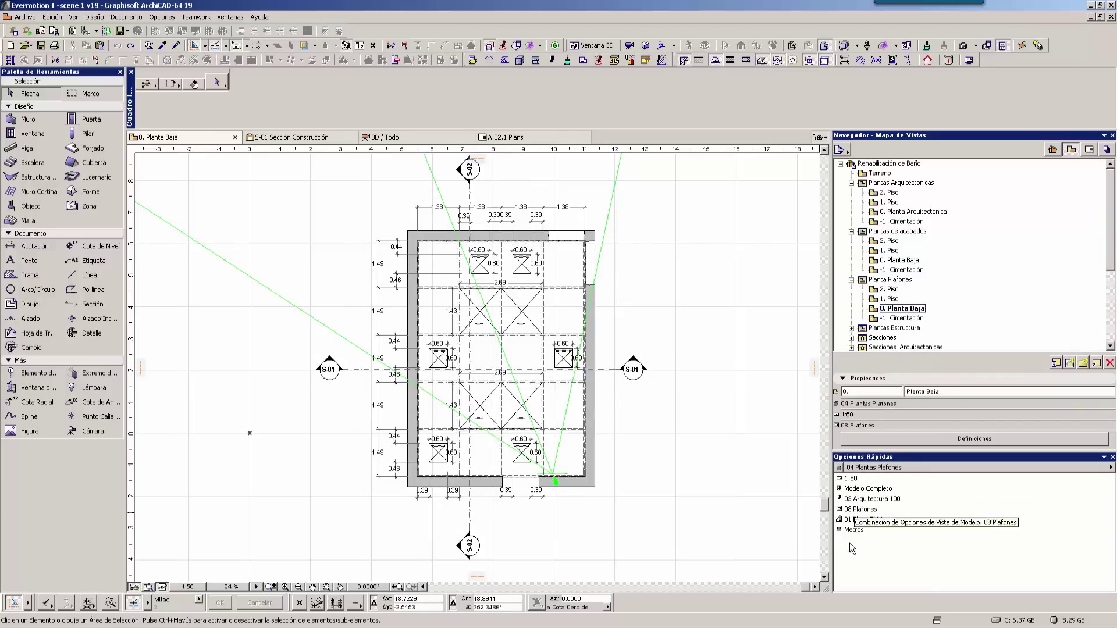
Step: Pan the ceiling plan left and show the list of layout sheets
{"action": "middle_click_drag", "start_coordinate": [676, 459], "coordinate": [669, 467]}
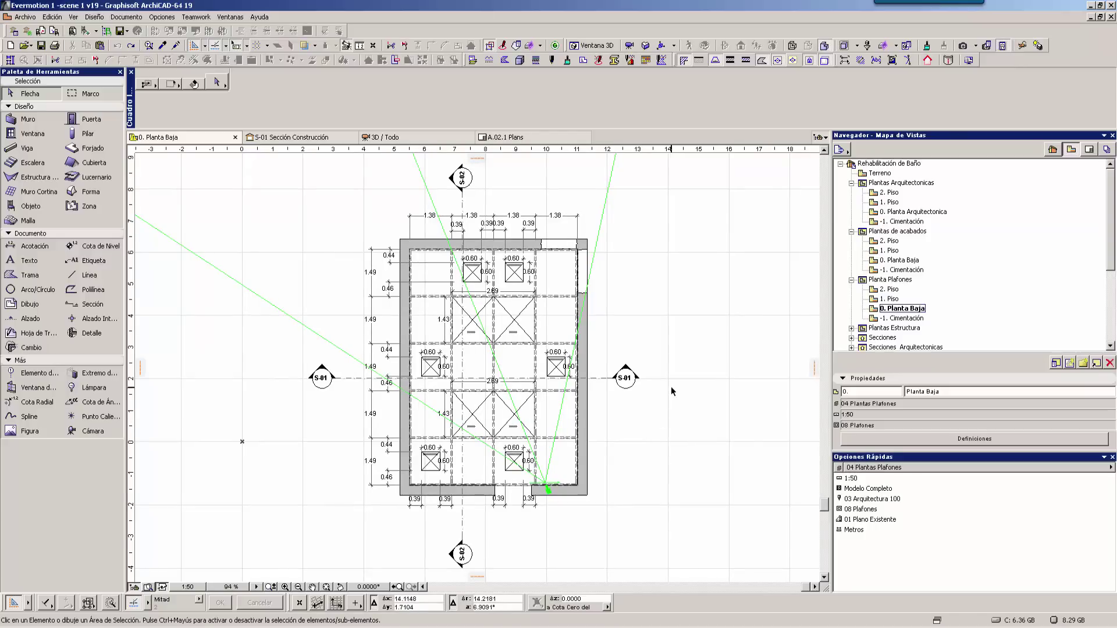
{"action": "middle_click_drag", "start_coordinate": [672, 388], "coordinate": [668, 395]}
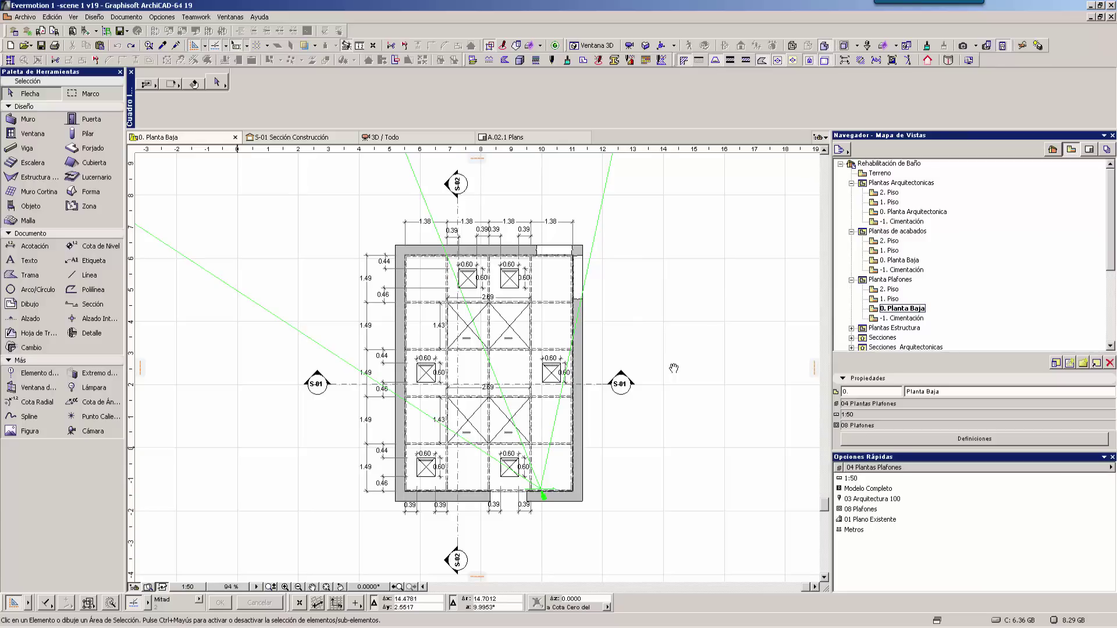
{"action": "middle_click_drag", "start_coordinate": [678, 370], "coordinate": [619, 367]}
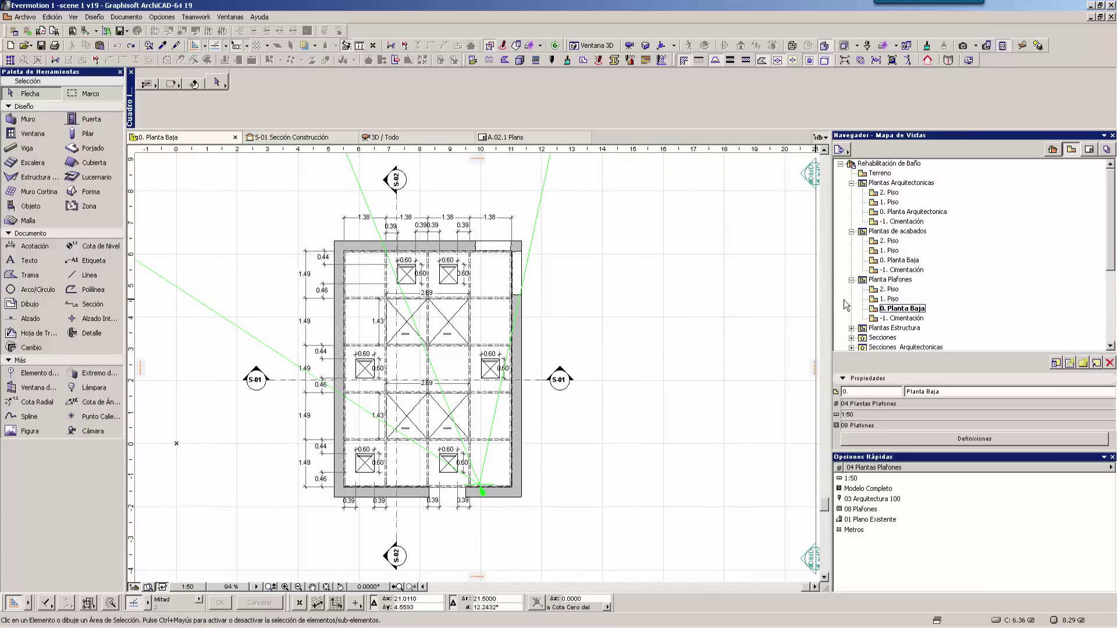
{"action": "left_click", "coordinate": [1089, 149]}
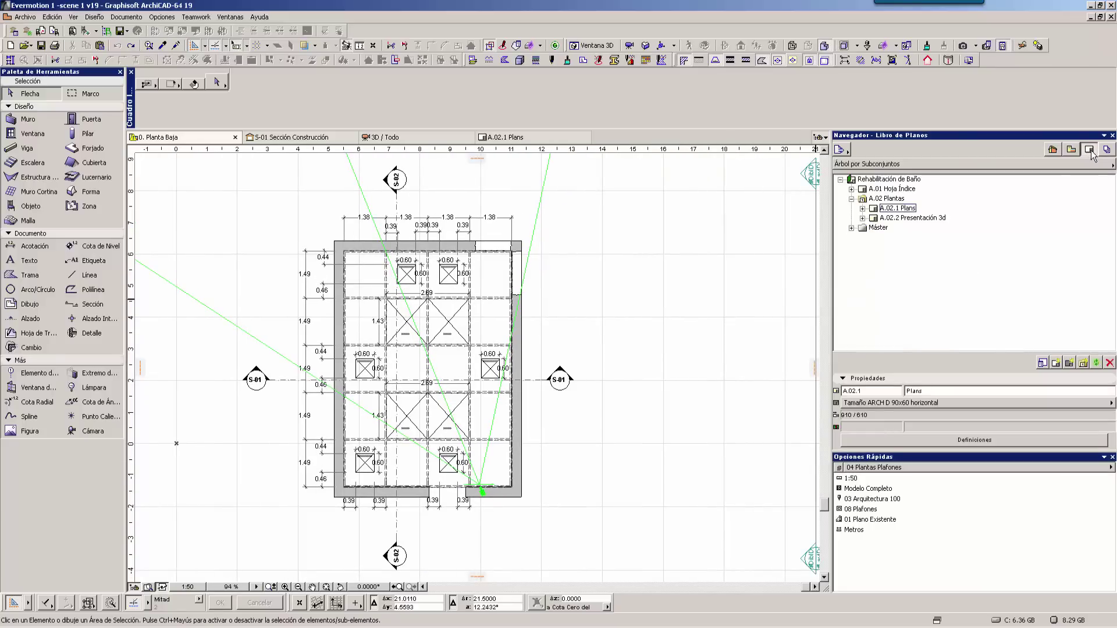
Step: Open the A.02.1 Plans layout and pan and zoom to see the whole sheet
{"action": "double_click", "coordinate": [897, 208]}
{"action": "scroll", "coordinate": [684, 364], "scroll_direction": "down", "scroll_amount": 3}
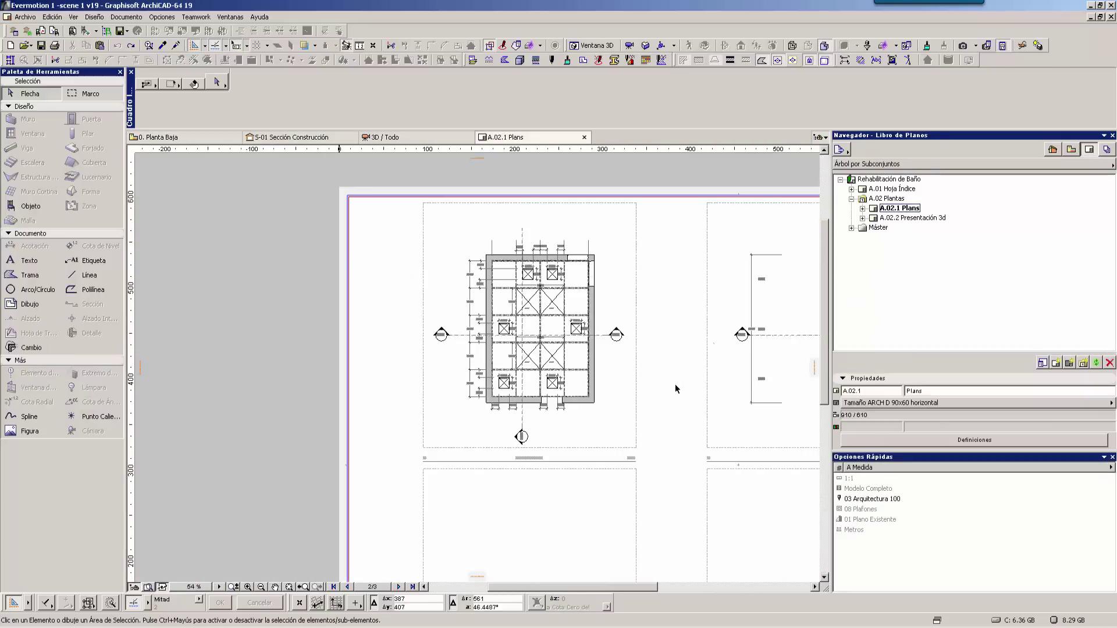
{"action": "middle_click_drag", "start_coordinate": [676, 449], "coordinate": [476, 398]}
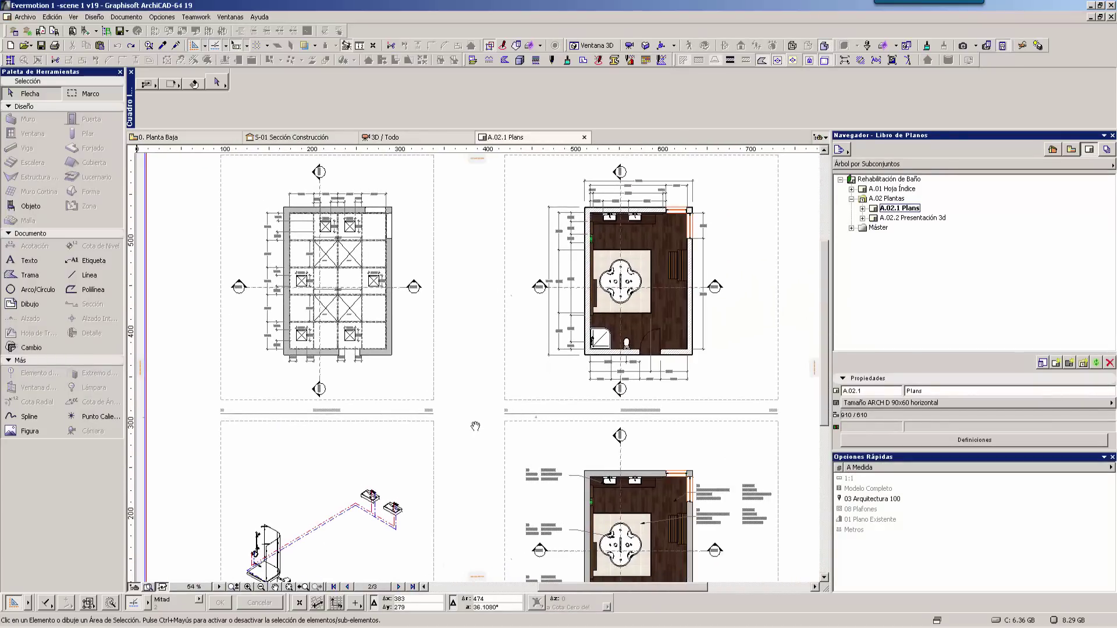
{"action": "scroll", "coordinate": [474, 424], "scroll_direction": "down", "scroll_amount": 3}
{"action": "scroll", "coordinate": [762, 460], "scroll_direction": "up", "scroll_amount": 3}
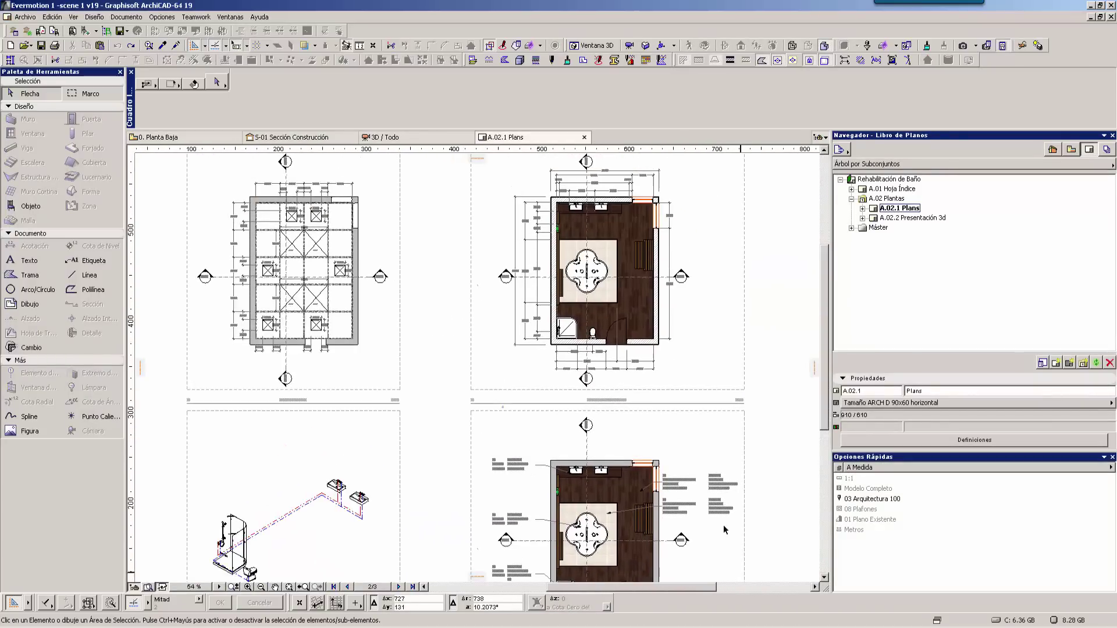
{"action": "middle_click_drag", "start_coordinate": [611, 513], "coordinate": [646, 469]}
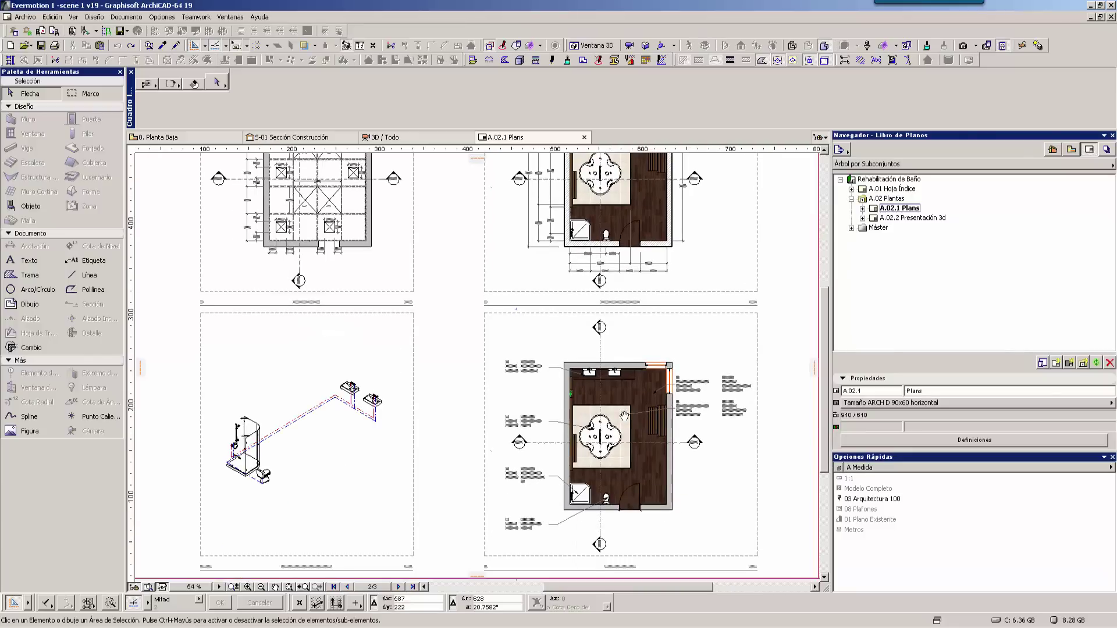
{"action": "scroll", "coordinate": [647, 461], "scroll_direction": "down", "scroll_amount": 2}
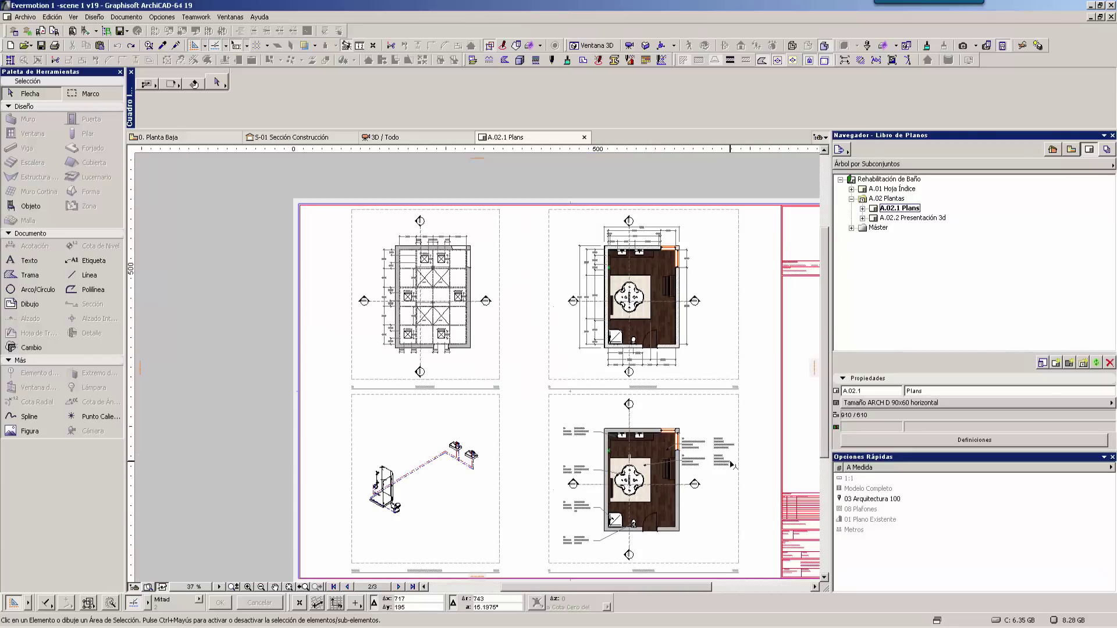
{"action": "middle_click_drag", "start_coordinate": [735, 428], "coordinate": [653, 420]}
{"action": "scroll", "coordinate": [452, 427], "scroll_direction": "up", "scroll_amount": 2}
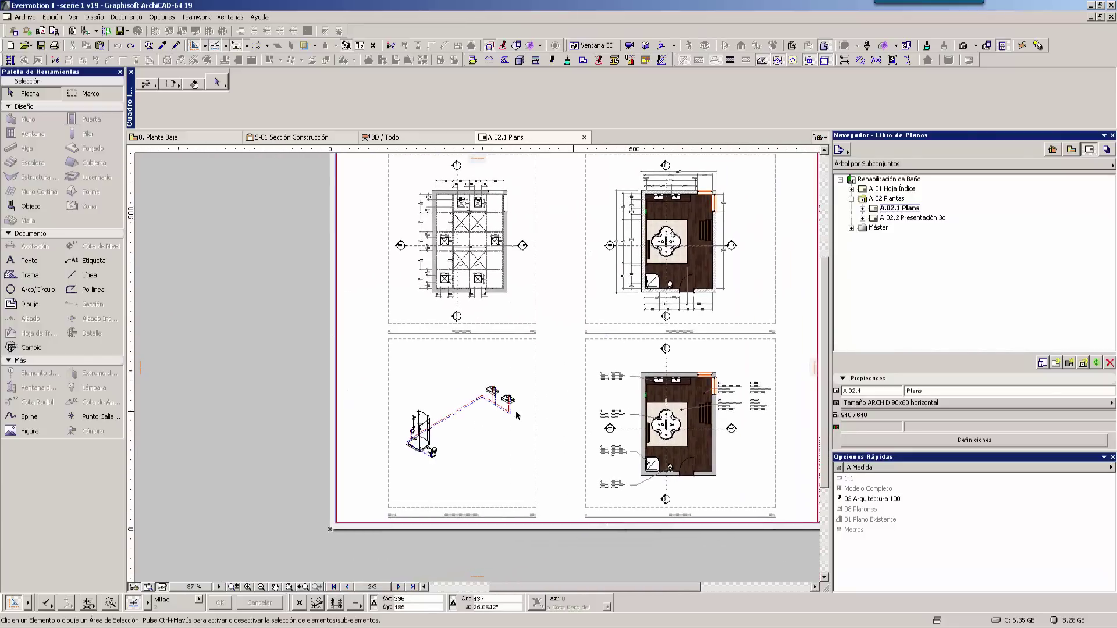
{"action": "scroll", "coordinate": [500, 407], "scroll_direction": "up", "scroll_amount": 2}
{"action": "scroll", "coordinate": [547, 384], "scroll_direction": "up", "scroll_amount": 2}
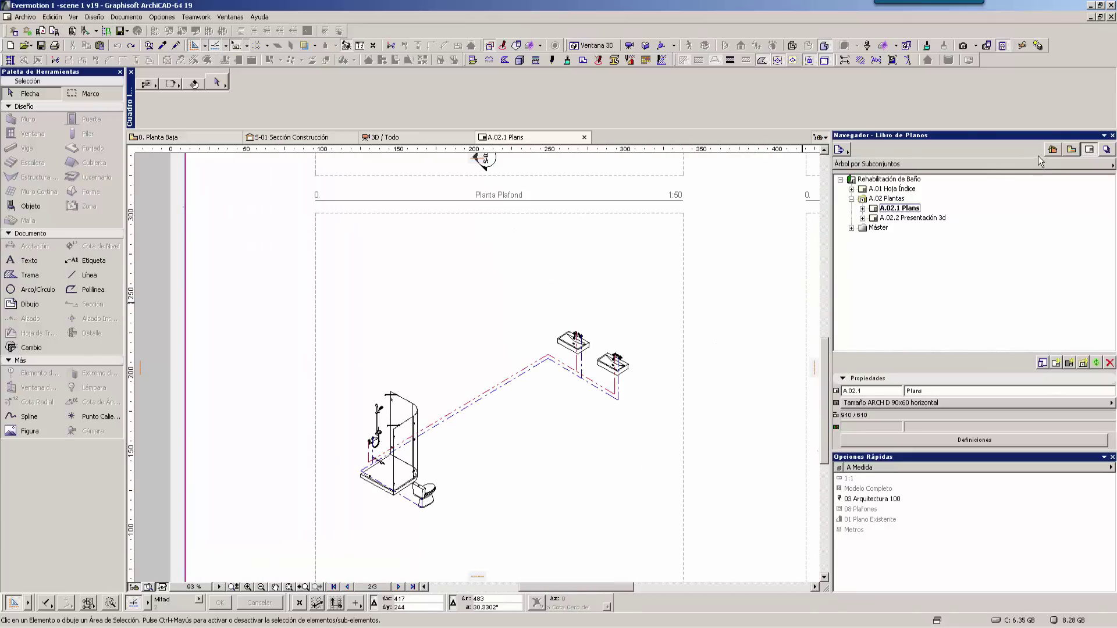
Step: Switch the Navigator to Project Map, then View Map, and open 3D-01 Isometrico
{"action": "left_click", "coordinate": [1052, 152]}
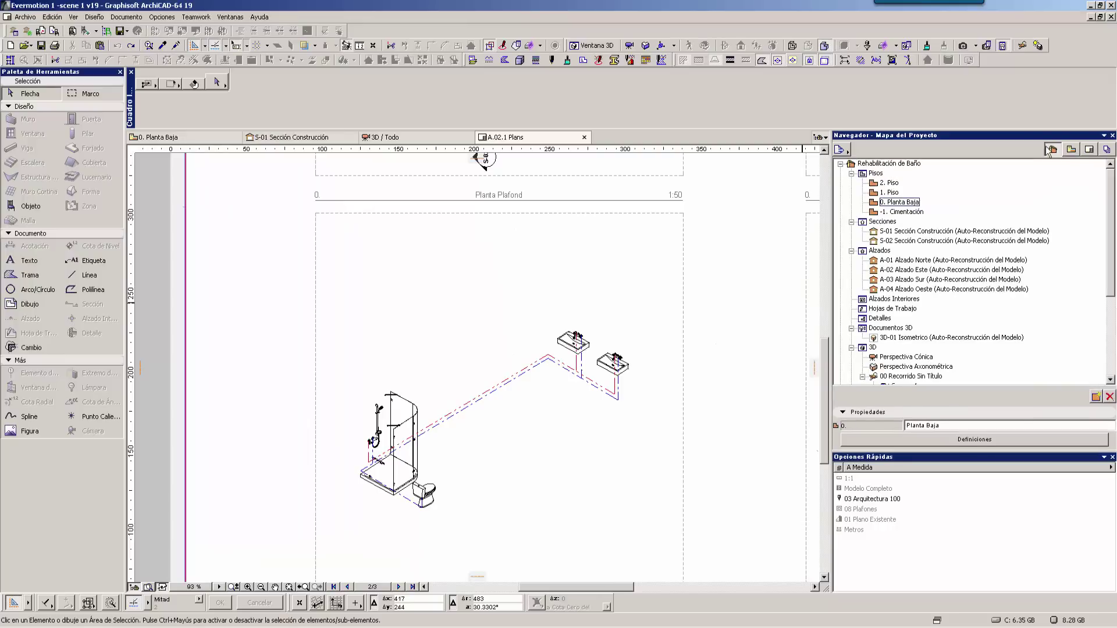
{"action": "left_click", "coordinate": [1072, 150]}
{"action": "left_click", "coordinate": [912, 324]}
{"action": "scroll", "coordinate": [913, 332], "scroll_direction": "down", "scroll_amount": 3}
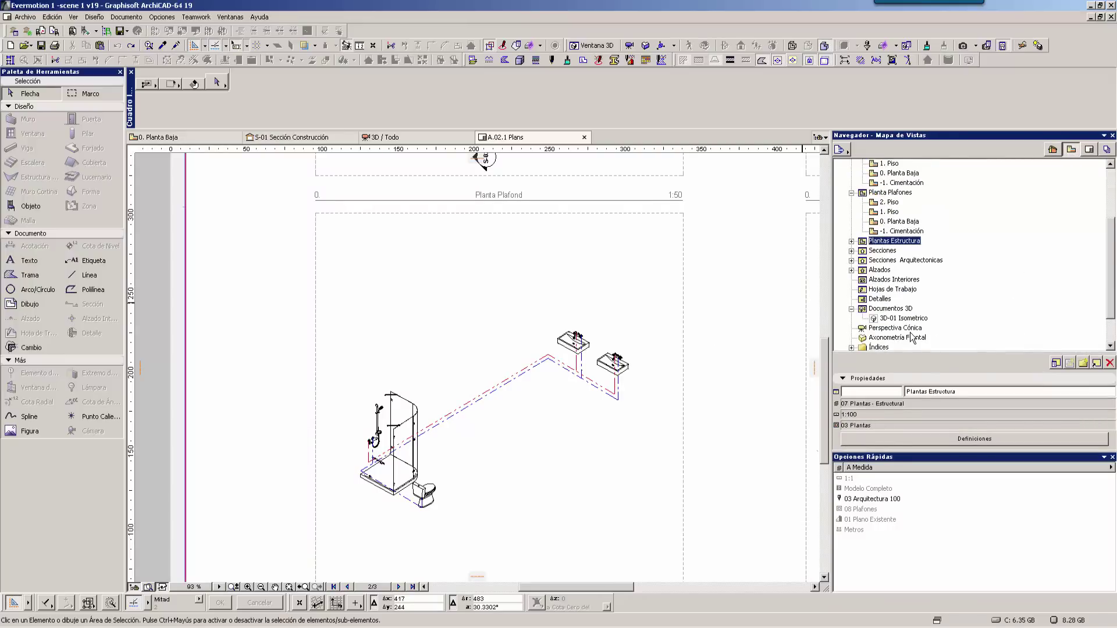
{"action": "scroll", "coordinate": [913, 336], "scroll_direction": "down", "scroll_amount": 1}
{"action": "double_click", "coordinate": [912, 290]}
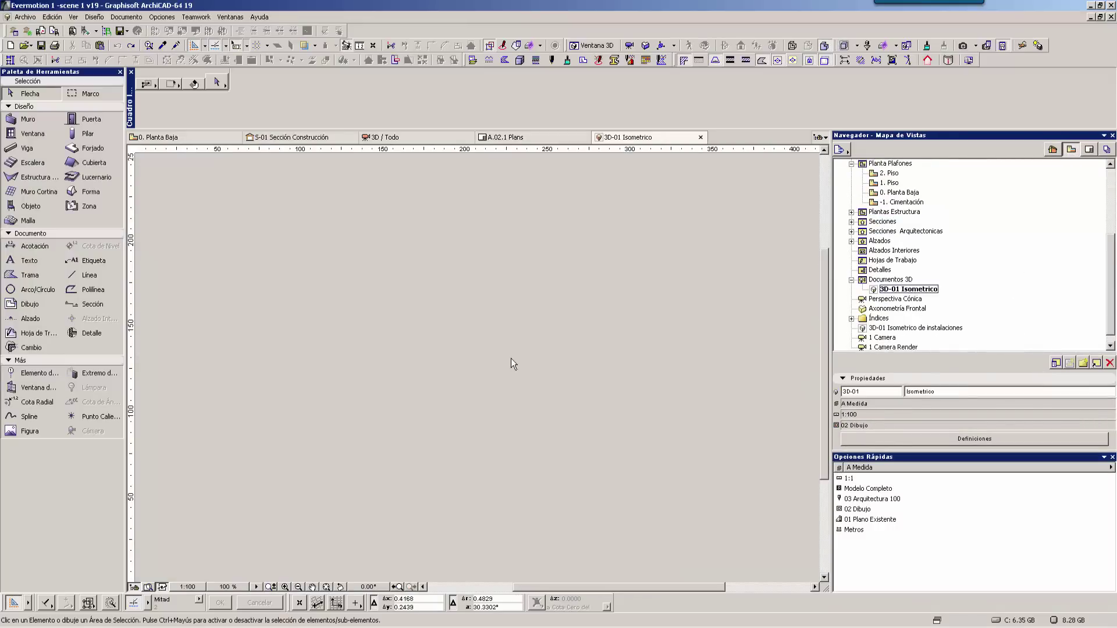
{"action": "scroll", "coordinate": [526, 421], "scroll_direction": "up", "scroll_amount": 2}
{"action": "scroll", "coordinate": [526, 422], "scroll_direction": "up", "scroll_amount": 1}
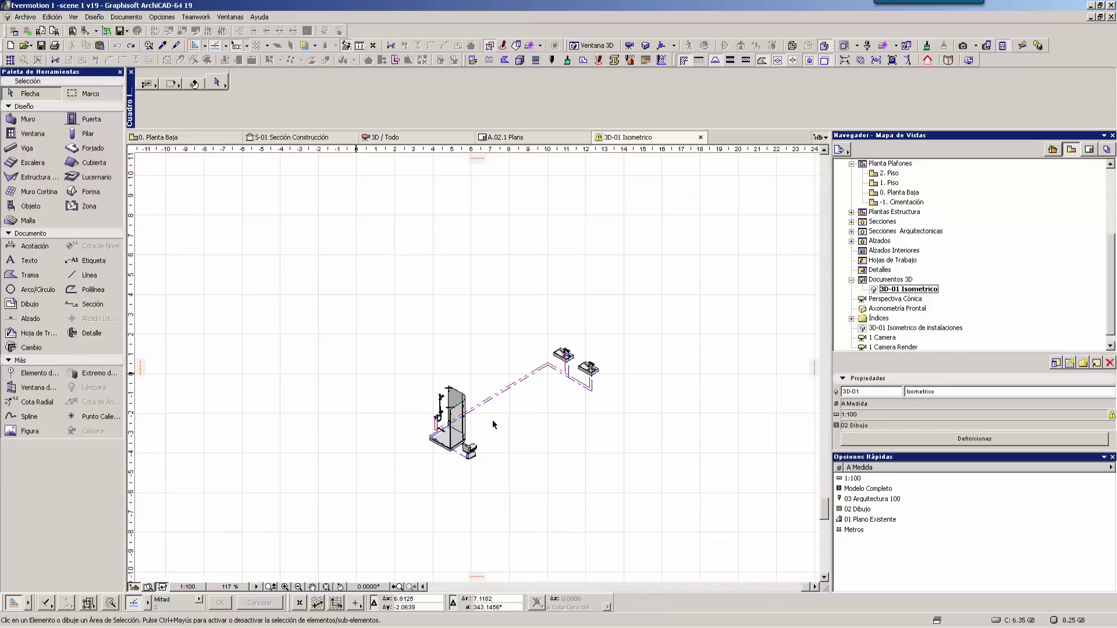
{"action": "scroll", "coordinate": [526, 424], "scroll_direction": "up", "scroll_amount": 1}
{"action": "scroll", "coordinate": [525, 425], "scroll_direction": "up", "scroll_amount": 1}
{"action": "scroll", "coordinate": [524, 423], "scroll_direction": "up", "scroll_amount": 1}
{"action": "scroll", "coordinate": [524, 422], "scroll_direction": "up", "scroll_amount": 1}
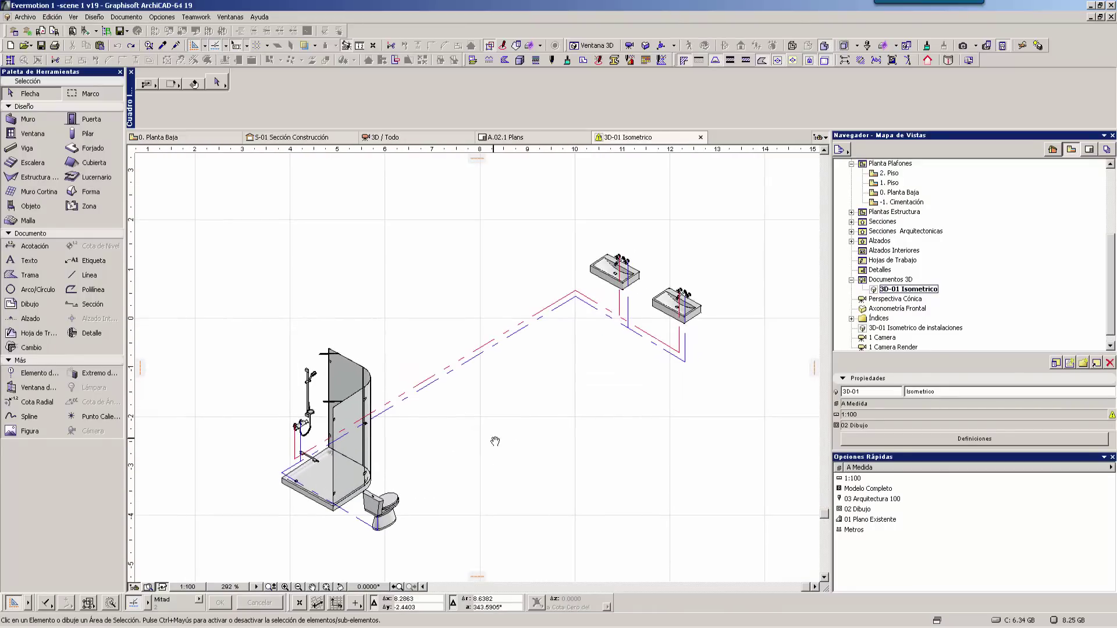
{"action": "left_click", "coordinate": [369, 470]}
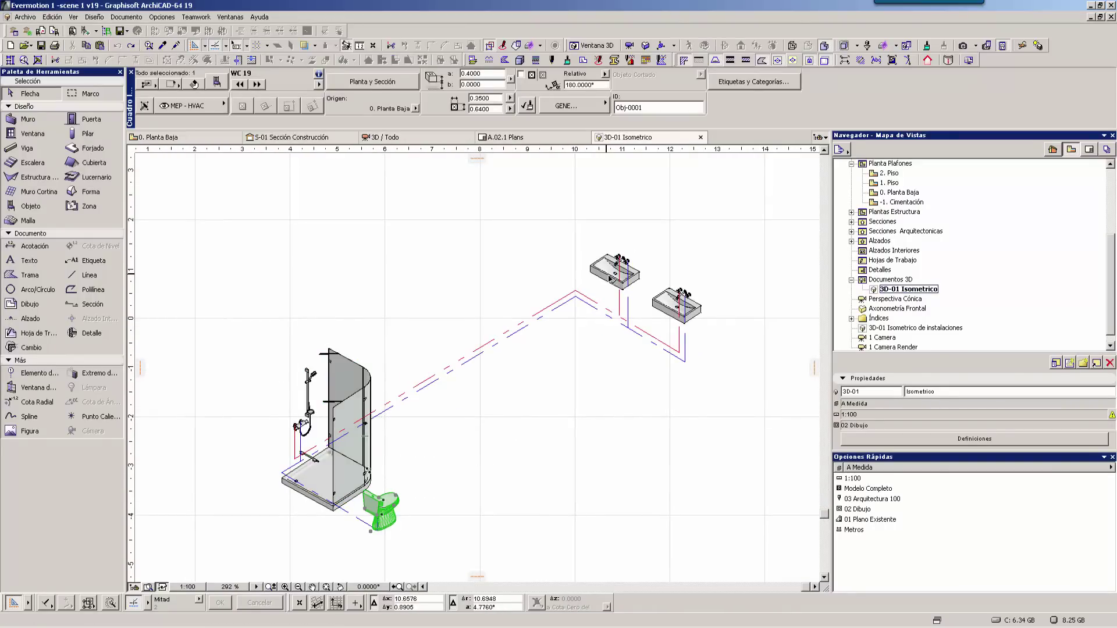
{"action": "left_click", "coordinate": [614, 279]}
{"action": "left_click", "coordinate": [670, 307]}
{"action": "left_click", "coordinate": [624, 419]}
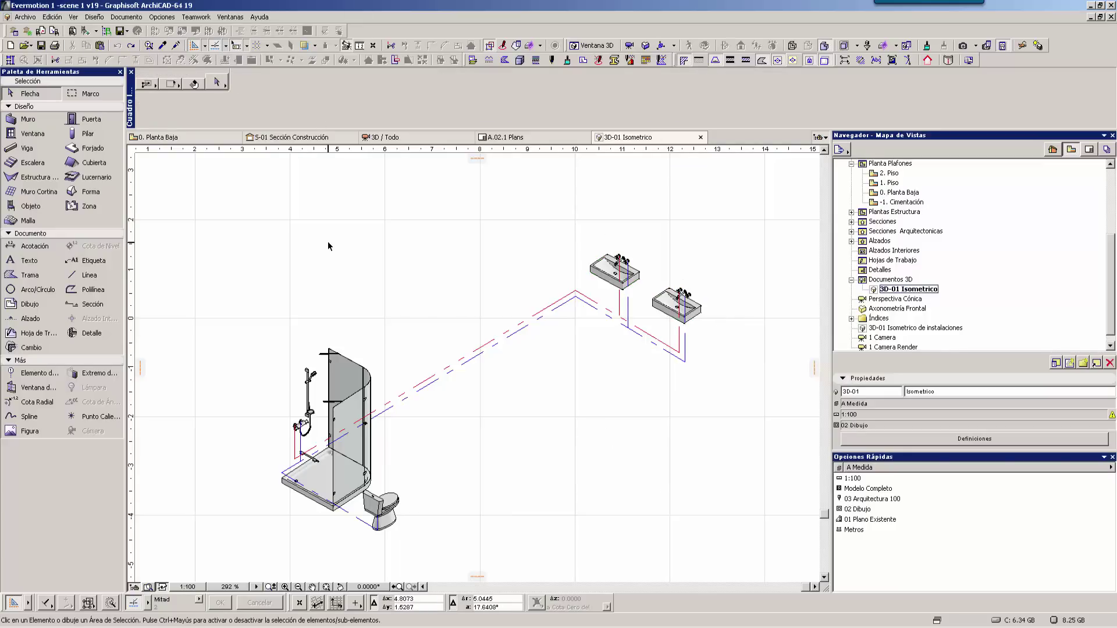
{"action": "middle_click_drag", "start_coordinate": [495, 396], "coordinate": [521, 379]}
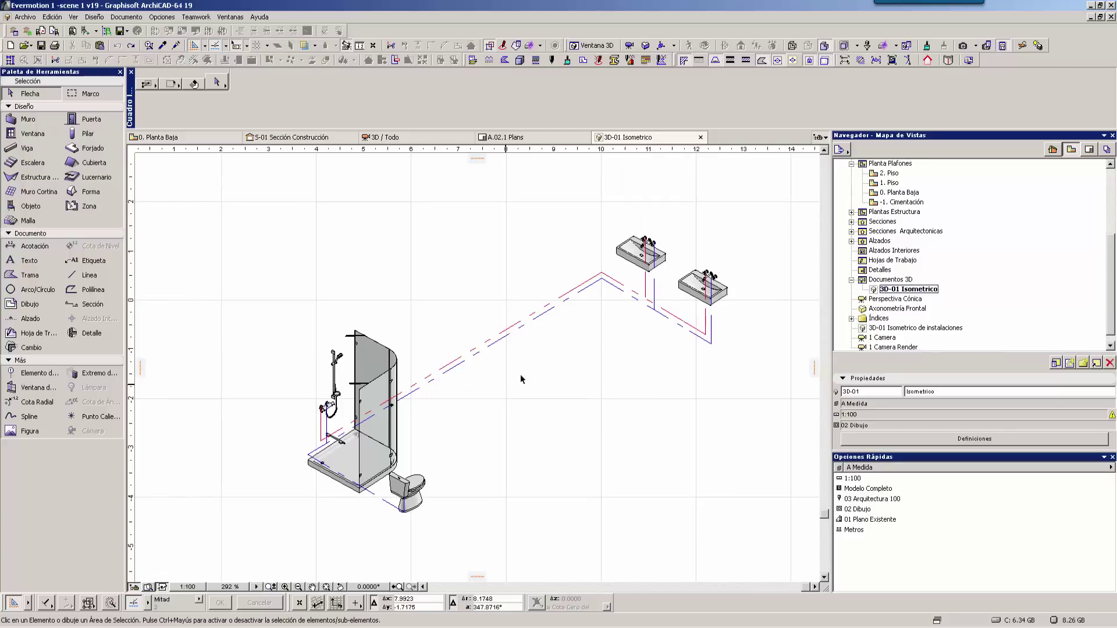
{"action": "left_click", "coordinate": [611, 285]}
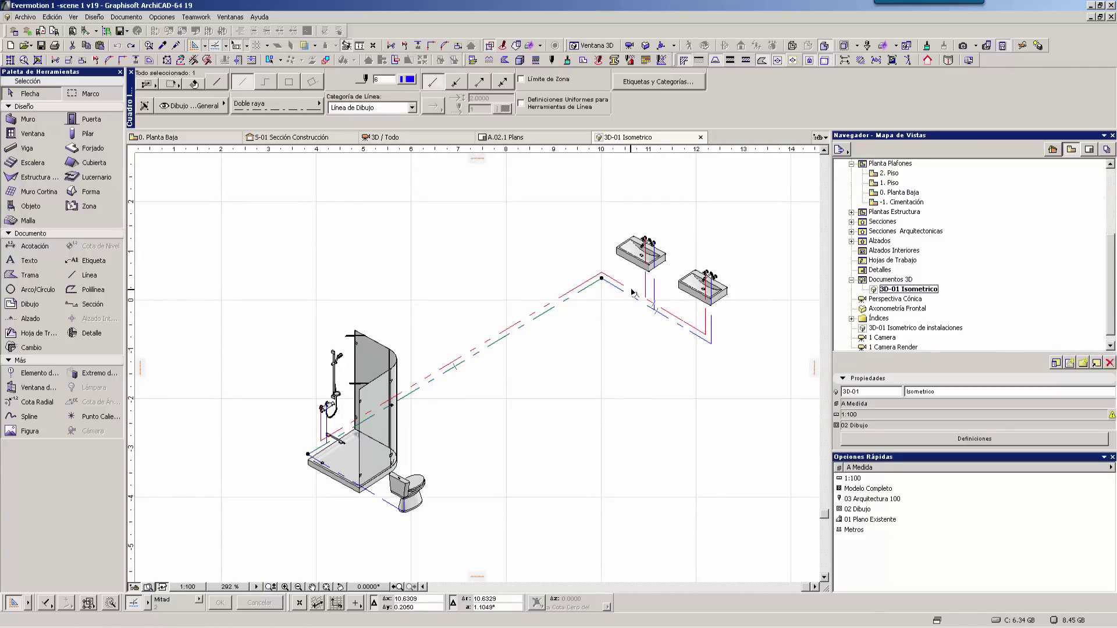
{"action": "middle_click_drag", "start_coordinate": [644, 351], "coordinate": [630, 356]}
{"action": "left_click", "coordinate": [660, 376]}
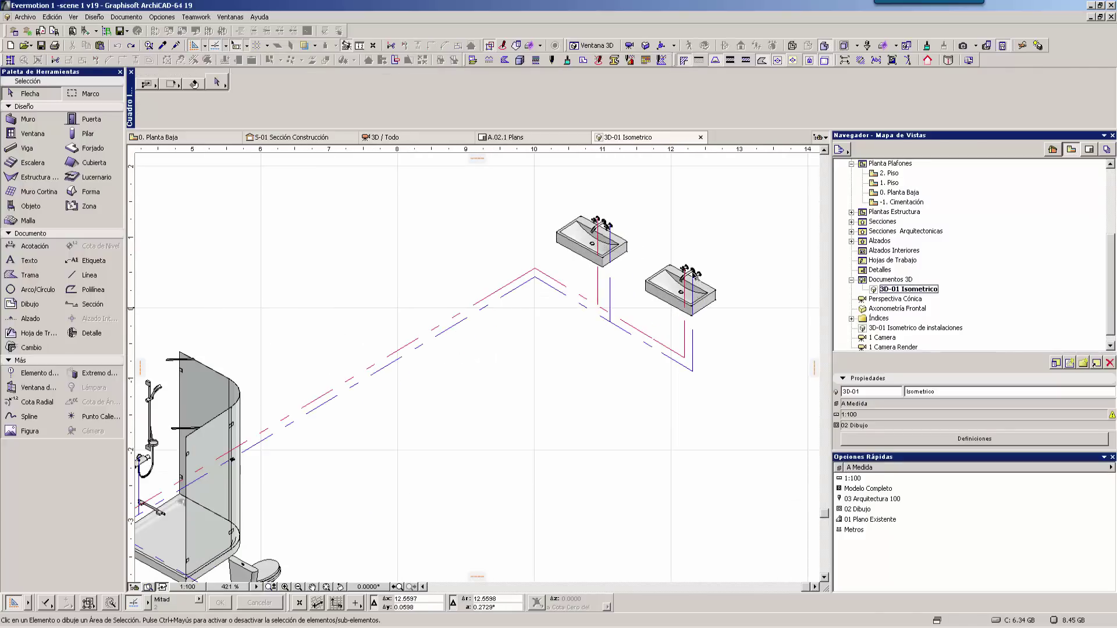
{"action": "scroll", "coordinate": [595, 356], "scroll_direction": "up", "scroll_amount": 1}
{"action": "scroll", "coordinate": [594, 356], "scroll_direction": "up", "scroll_amount": 1}
{"action": "scroll", "coordinate": [595, 353], "scroll_direction": "down", "scroll_amount": 1}
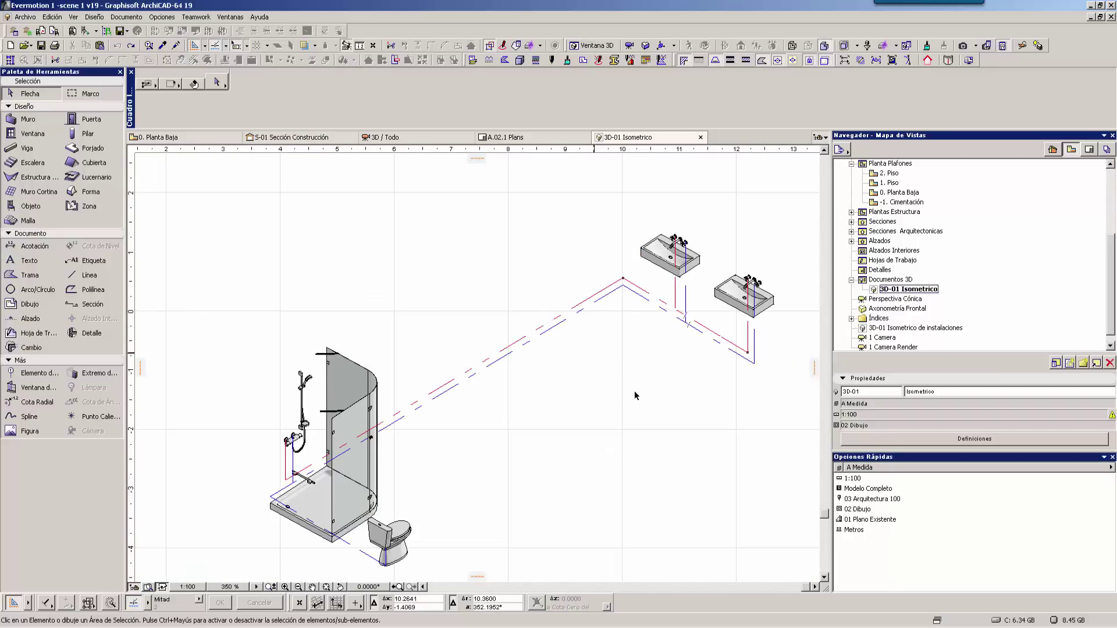
{"action": "middle_click_drag", "start_coordinate": [635, 389], "coordinate": [583, 355]}
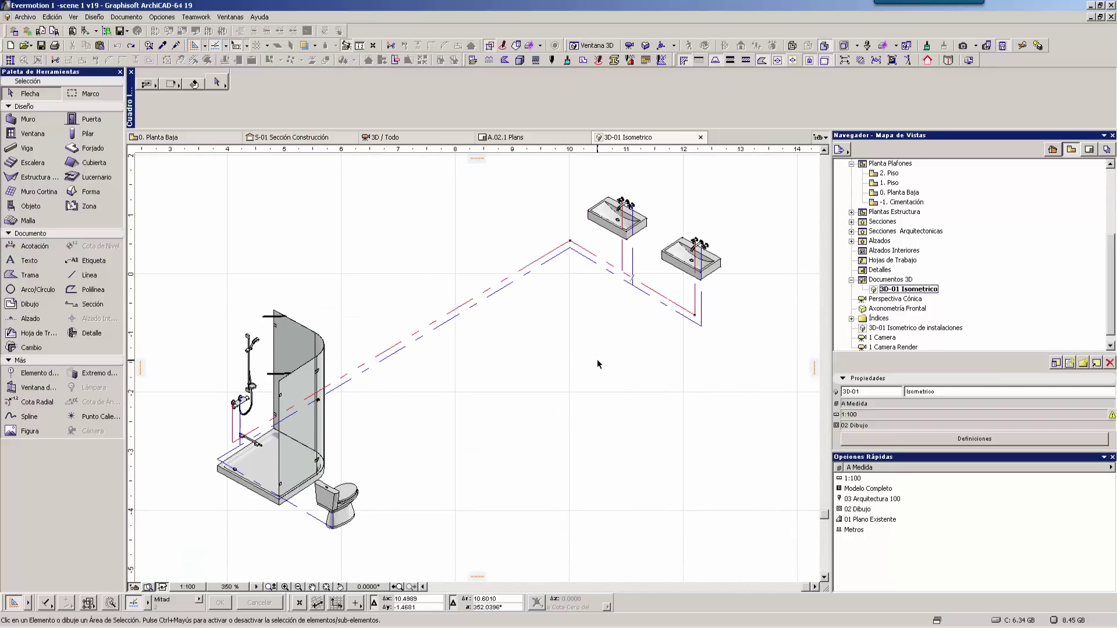
{"action": "scroll", "coordinate": [597, 358], "scroll_direction": "up", "scroll_amount": 1}
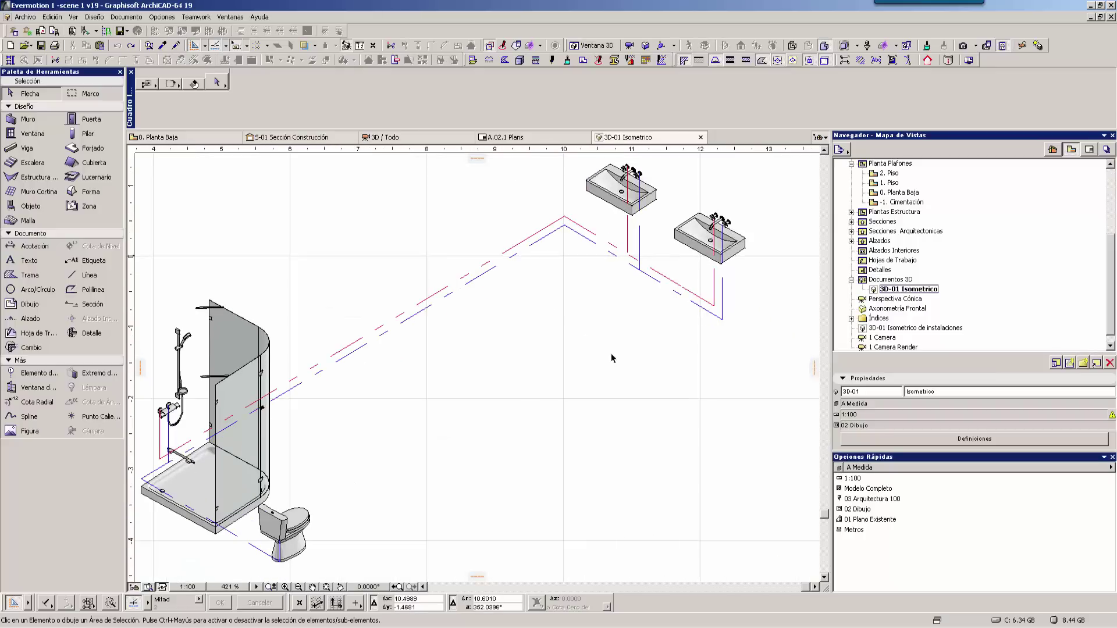
{"action": "left_click", "coordinate": [1088, 150]}
Step: Open the A.02.2 Presentación 3d layout and zoom in on the sheet
{"action": "double_click", "coordinate": [916, 218]}
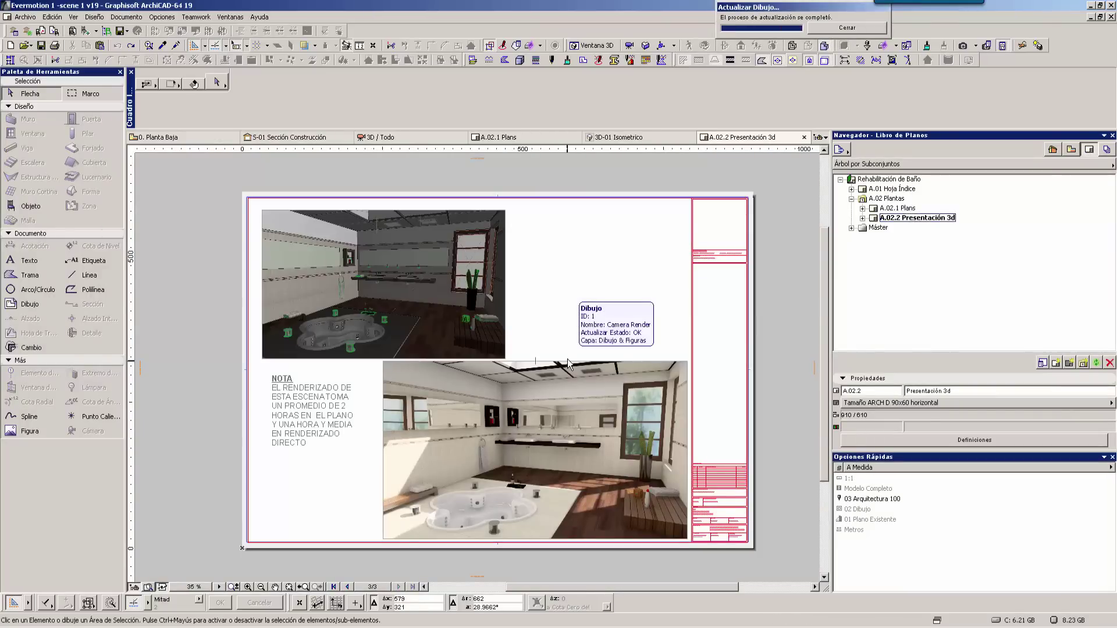
{"action": "middle_click_drag", "start_coordinate": [386, 436], "coordinate": [366, 401]}
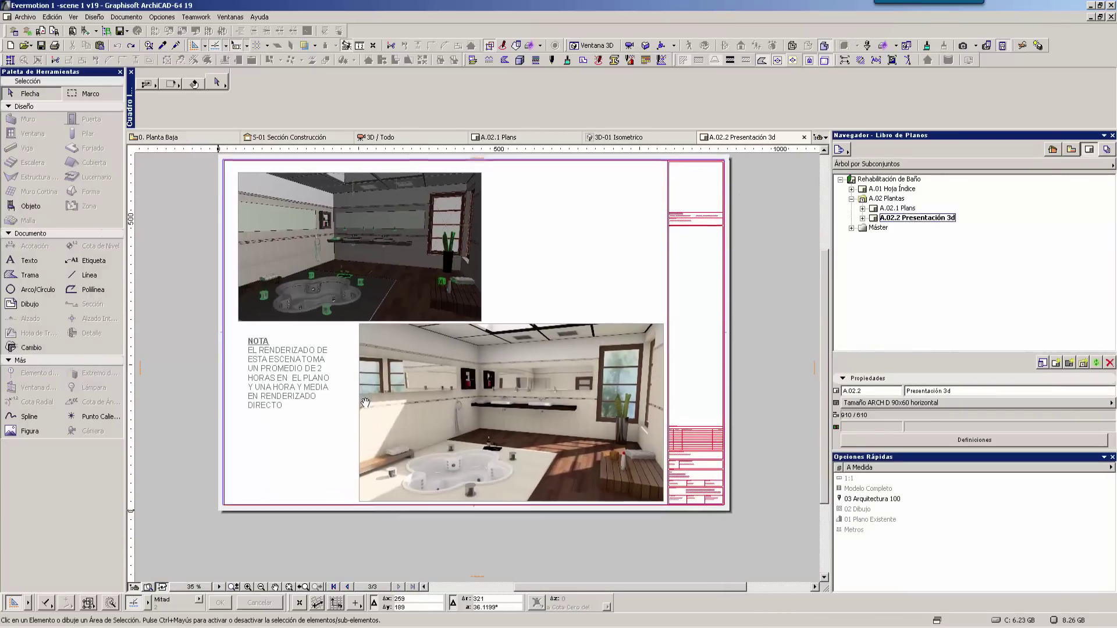
{"action": "scroll", "coordinate": [432, 438], "scroll_direction": "up", "scroll_amount": 2}
{"action": "scroll", "coordinate": [465, 408], "scroll_direction": "up", "scroll_amount": 1}
{"action": "scroll", "coordinate": [505, 379], "scroll_direction": "up", "scroll_amount": 1}
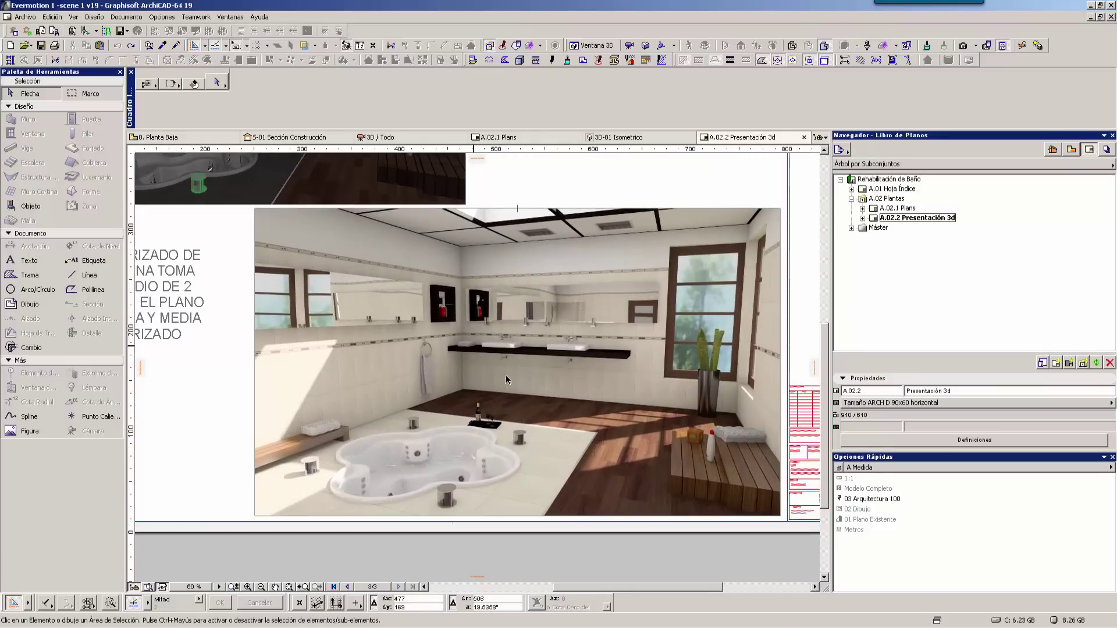
{"action": "middle_click_drag", "start_coordinate": [508, 362], "coordinate": [520, 393]}
Step: Compare the 1 Camera and 1 Camera Render view properties, then open Camera Render's settings
{"action": "left_click", "coordinate": [1070, 151]}
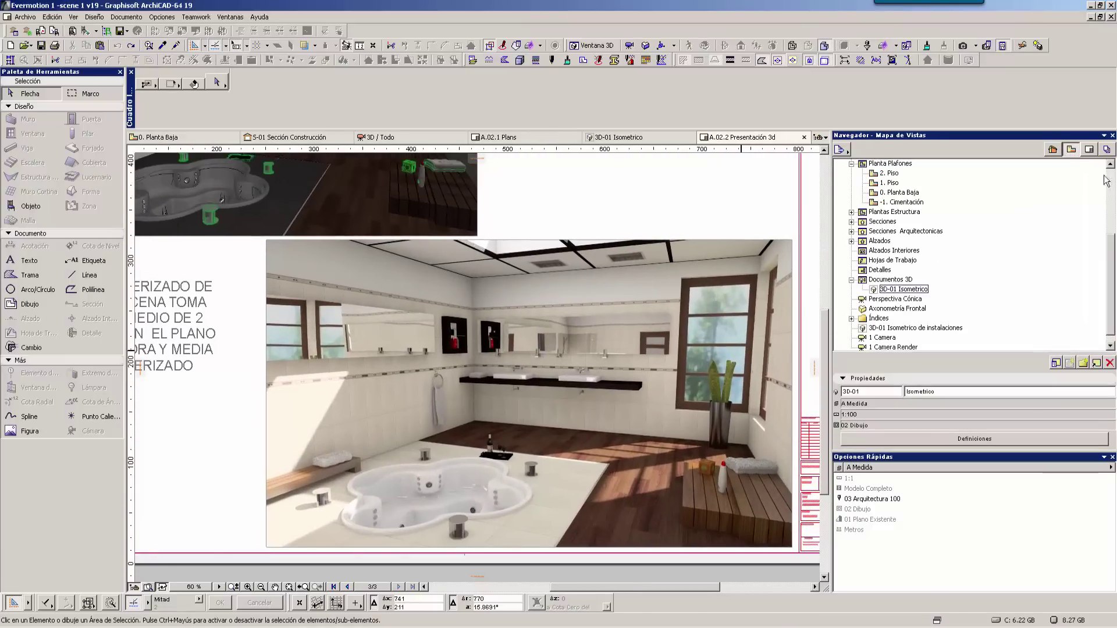
{"action": "left_click_drag", "start_coordinate": [1110, 256], "coordinate": [1111, 260]}
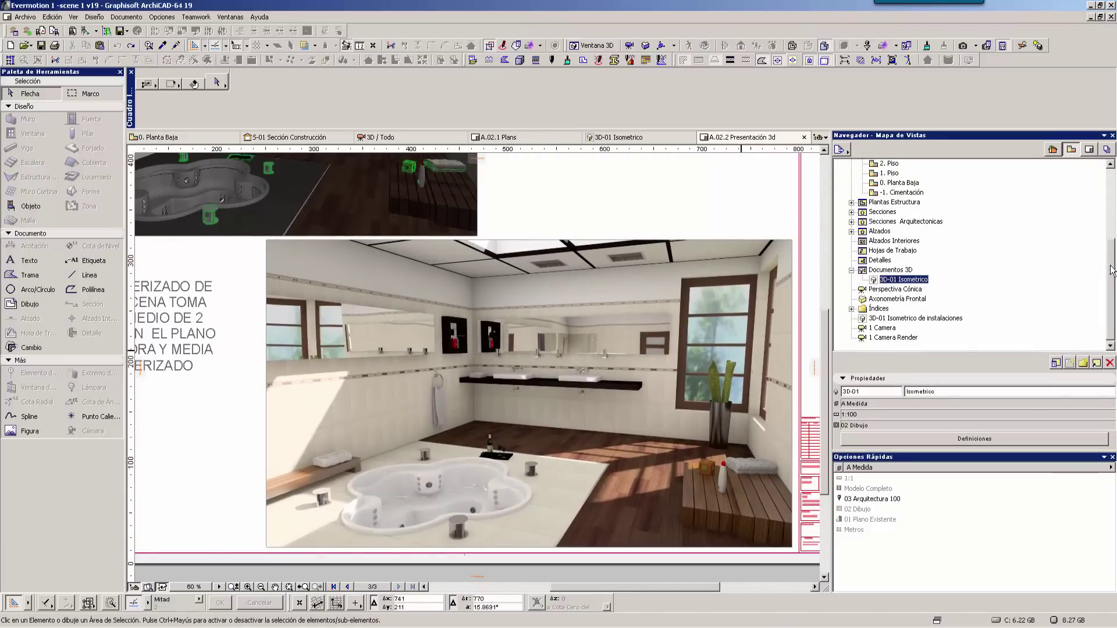
{"action": "left_click", "coordinate": [880, 328]}
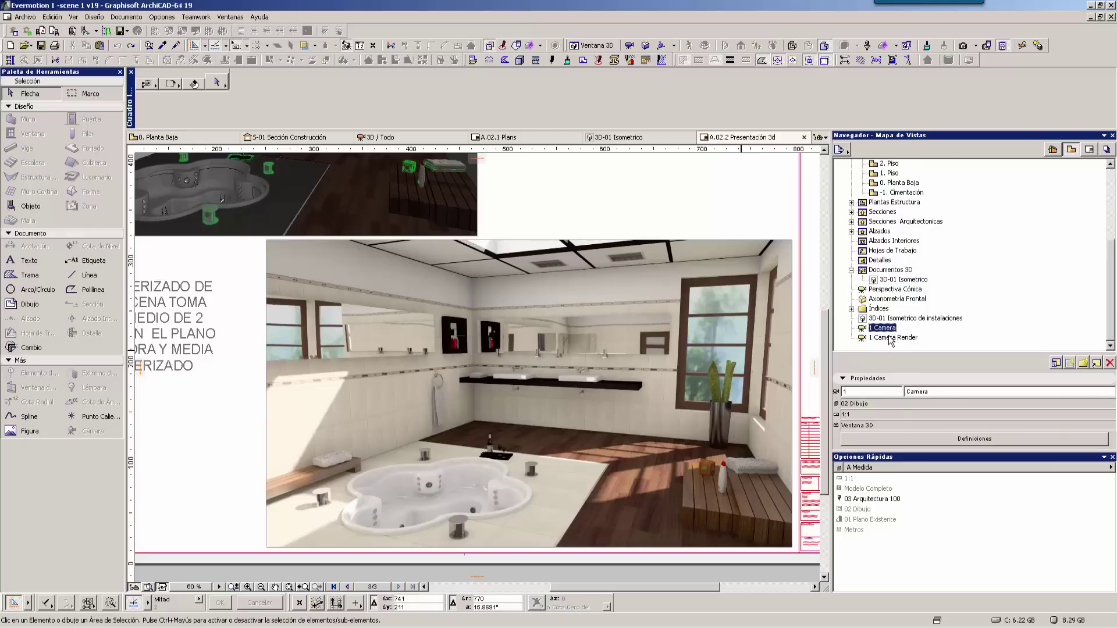
{"action": "left_click", "coordinate": [889, 340]}
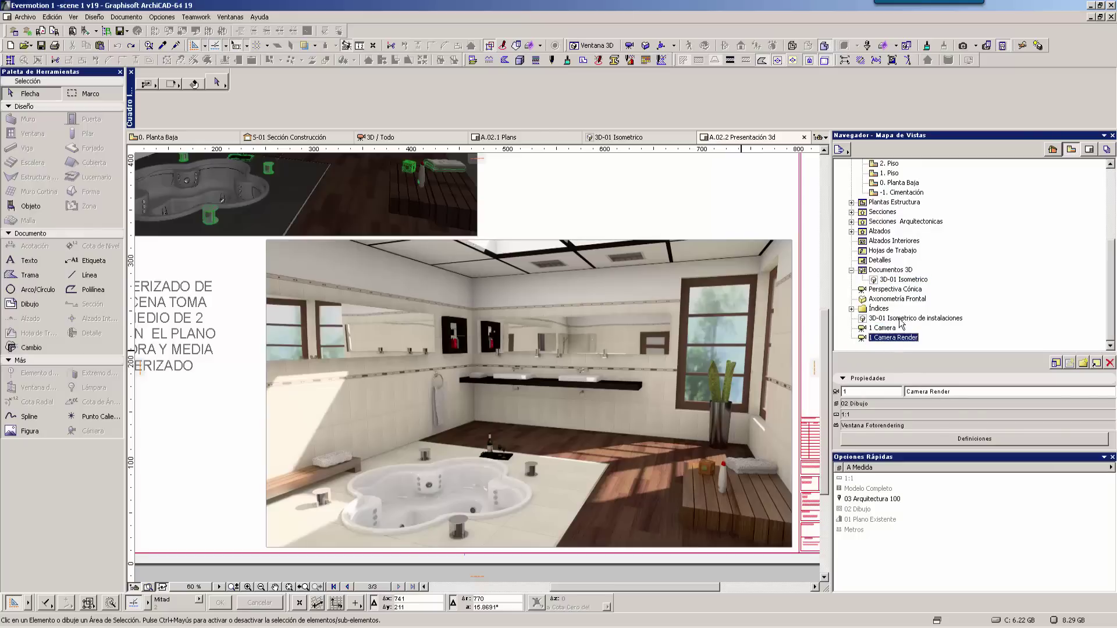
{"action": "left_click", "coordinate": [892, 330]}
{"action": "left_click", "coordinate": [888, 329]}
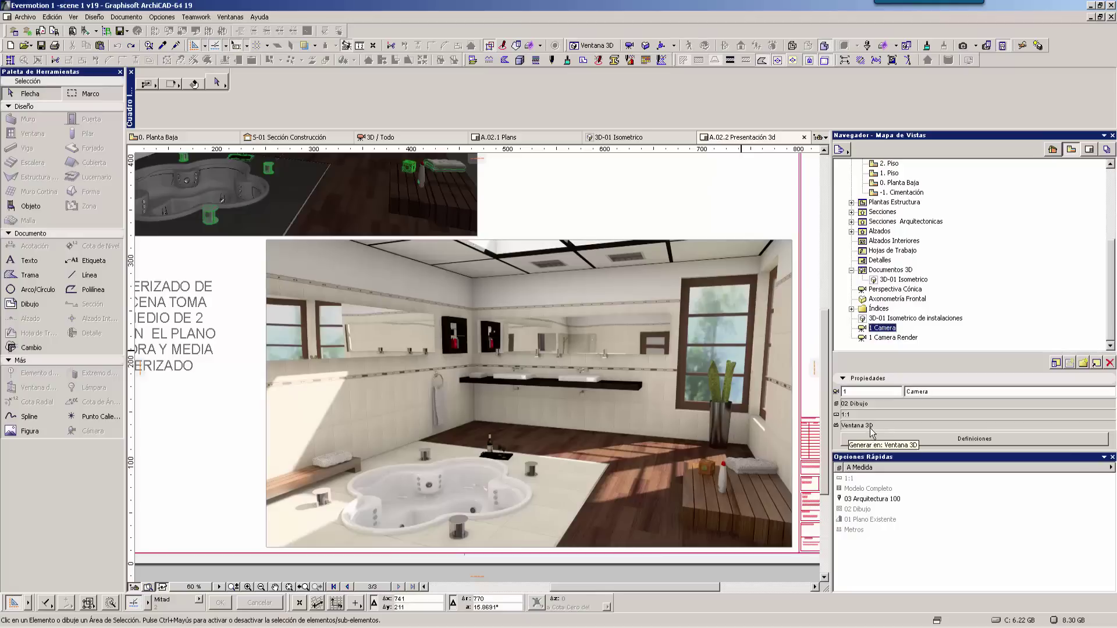
{"action": "left_click", "coordinate": [894, 339]}
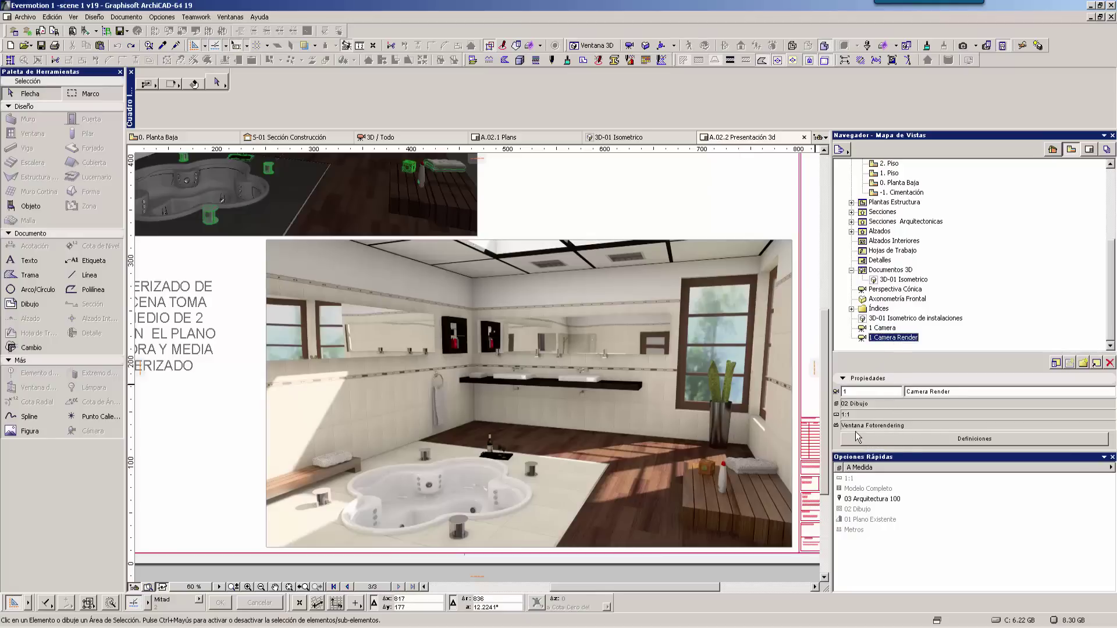
{"action": "left_click", "coordinate": [899, 436]}
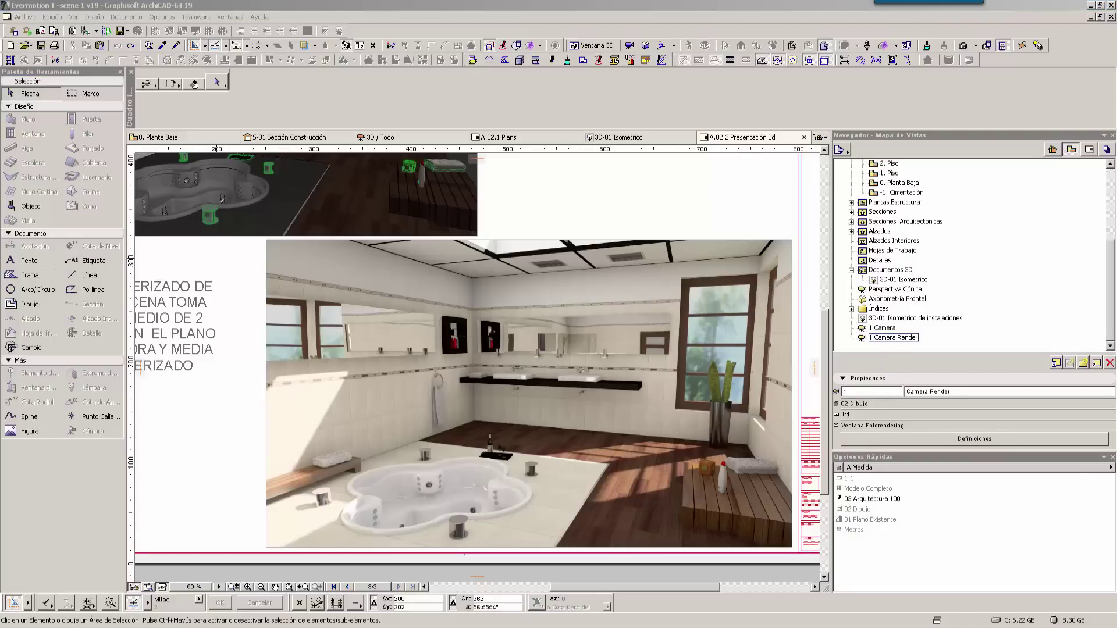
Step: Check the 1 Camera view's generation option without changes, then pan the layout to the note
{"action": "left_click", "coordinate": [885, 329]}
{"action": "left_click", "coordinate": [967, 438]}
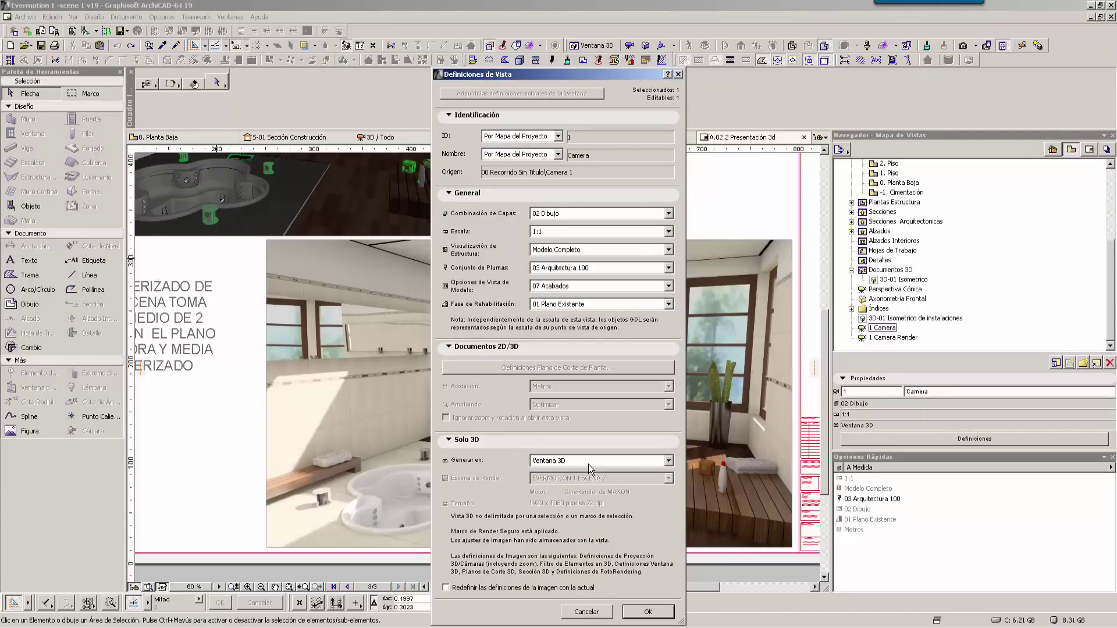
{"action": "left_click", "coordinate": [571, 464]}
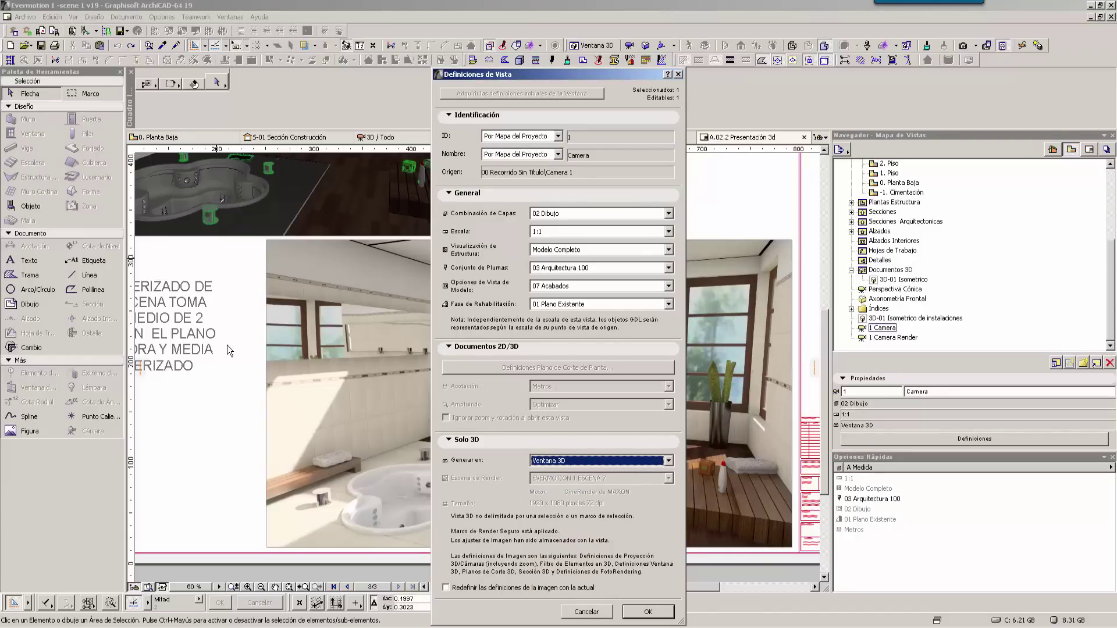
{"action": "left_click", "coordinate": [600, 612]}
{"action": "mouse_move", "coordinate": [363, 243]}
{"action": "middle_mouse_down"}
{"action": "mouse_move", "coordinate": [591, 470]}
{"action": "mouse_move", "coordinate": [441, 345]}
{"action": "middle_mouse_up"}
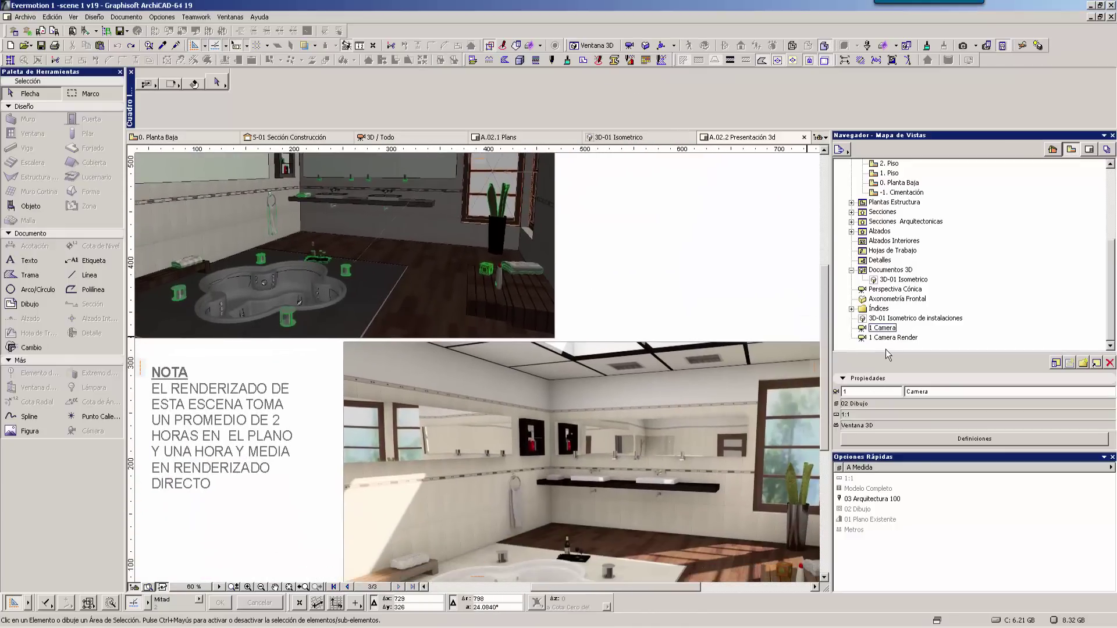
Step: Make 1 Camera generate in the Photorendering Window with render scene EVERMOTION 1 ESCENA 7
{"action": "right_click", "coordinate": [884, 328]}
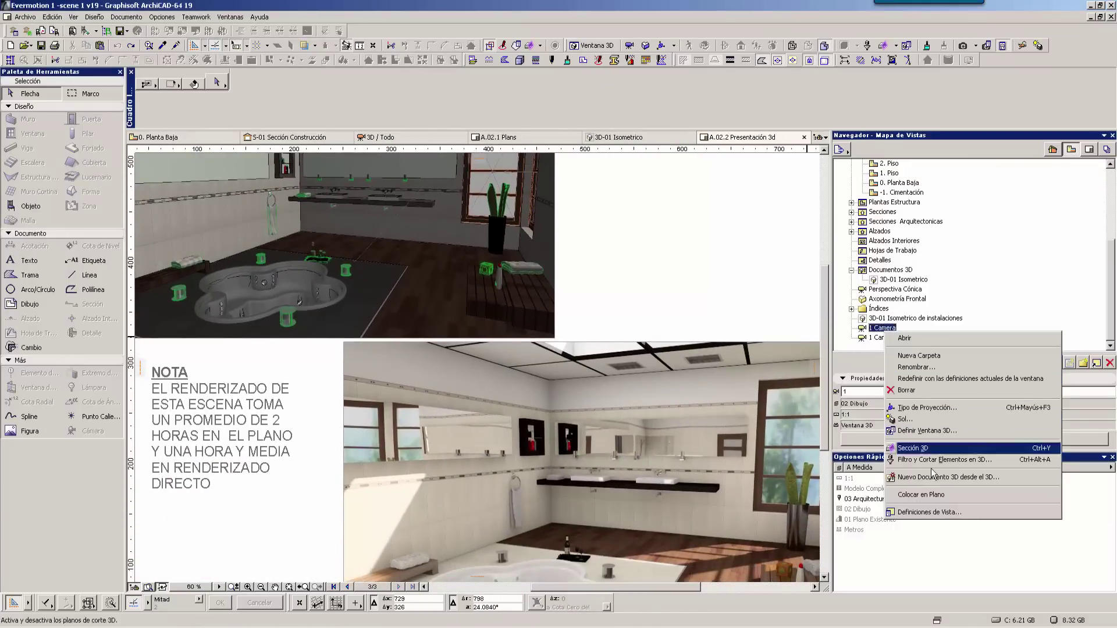
{"action": "left_click", "coordinate": [943, 514]}
{"action": "left_click", "coordinate": [596, 460]}
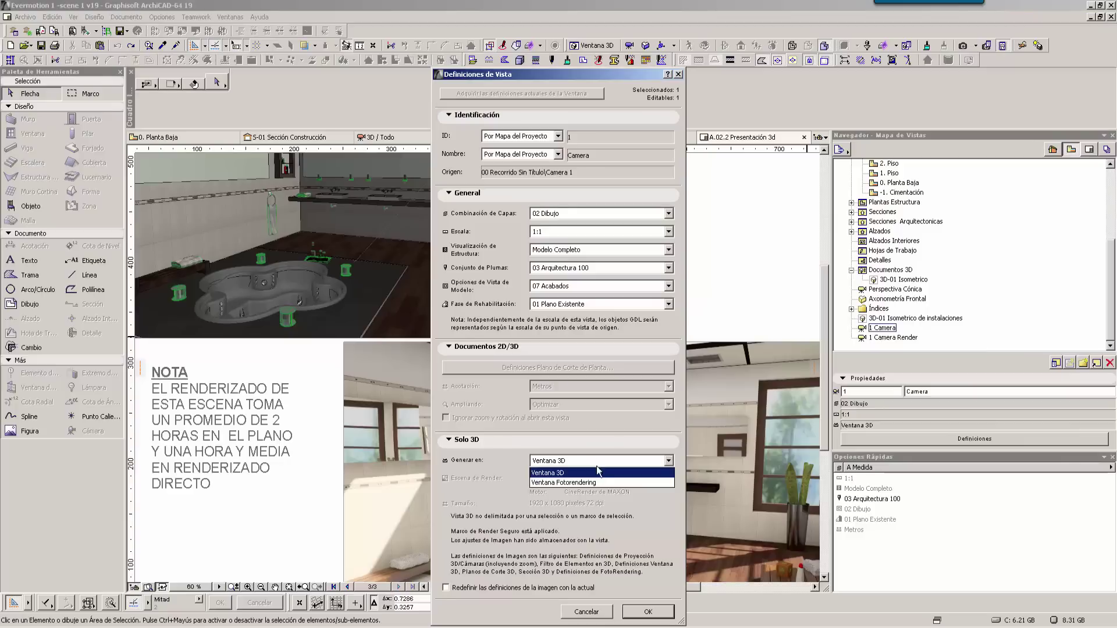
{"action": "left_click", "coordinate": [553, 482]}
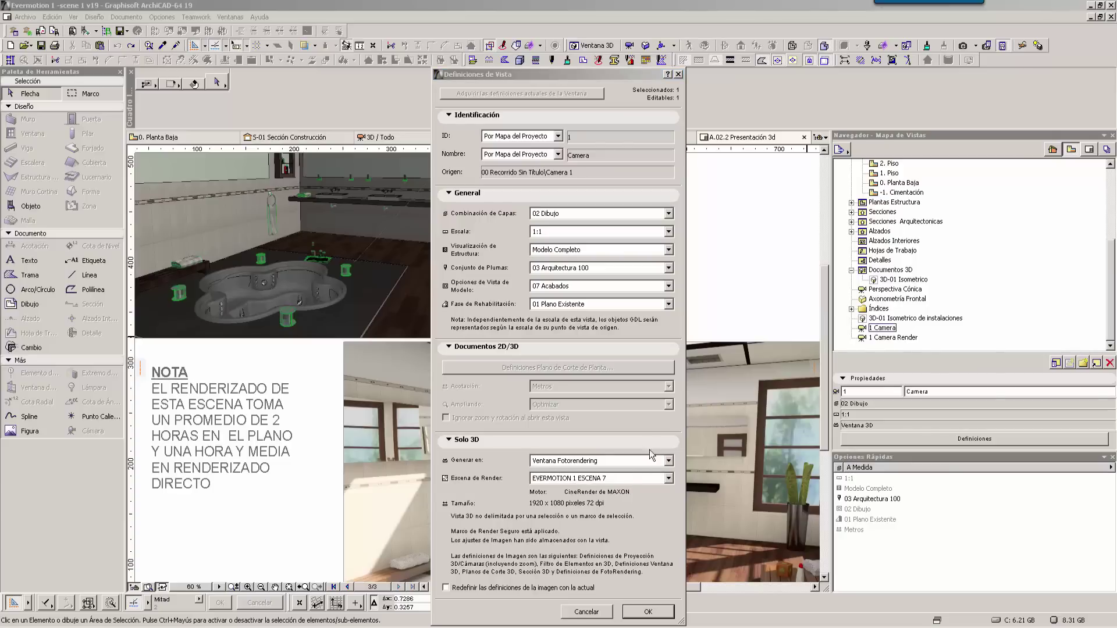
{"action": "left_click", "coordinate": [626, 478]}
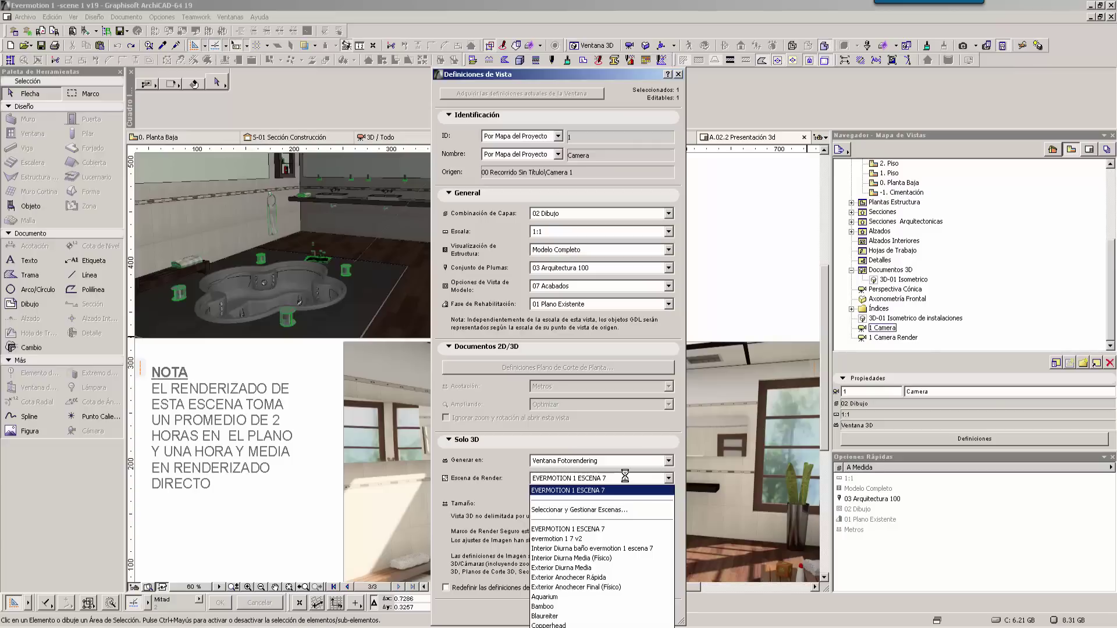
{"action": "left_click", "coordinate": [627, 479]}
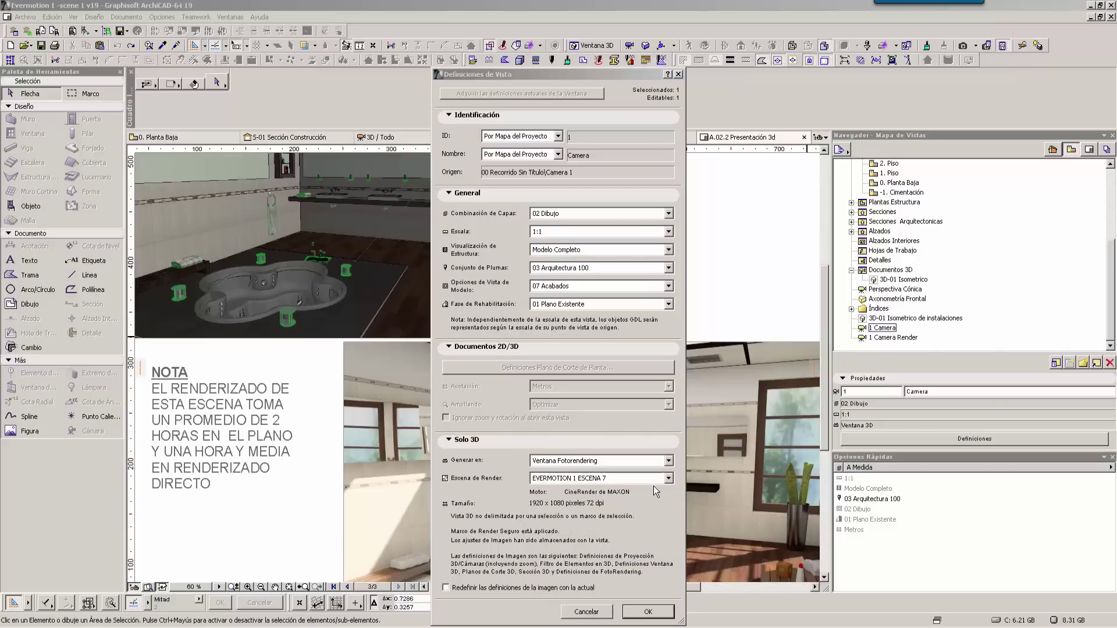
{"action": "left_click", "coordinate": [624, 478]}
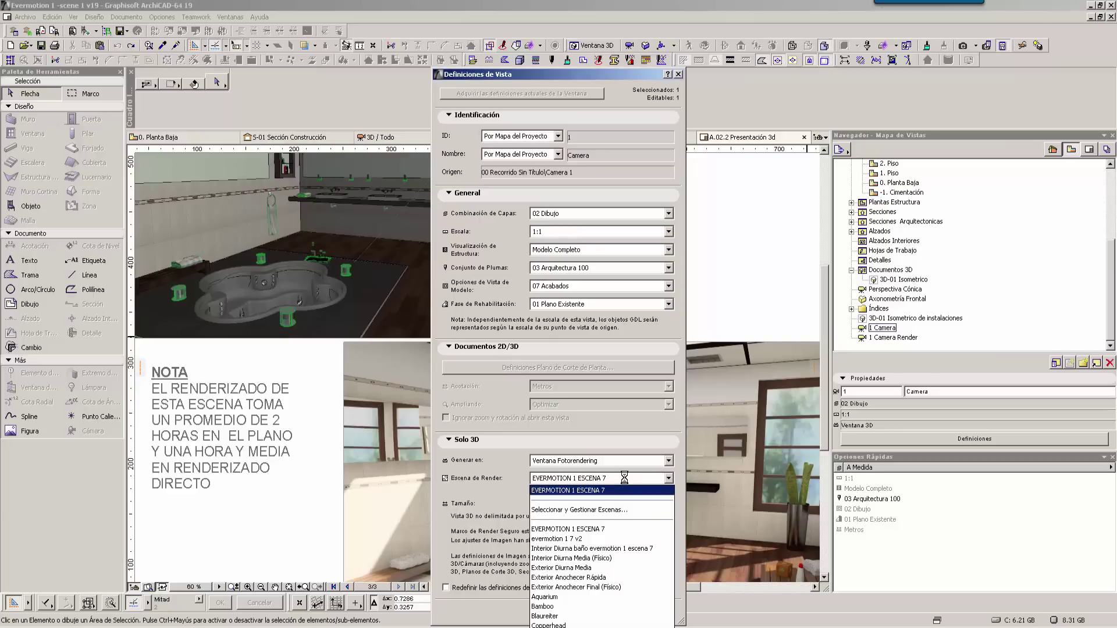
{"action": "left_click", "coordinate": [625, 478]}
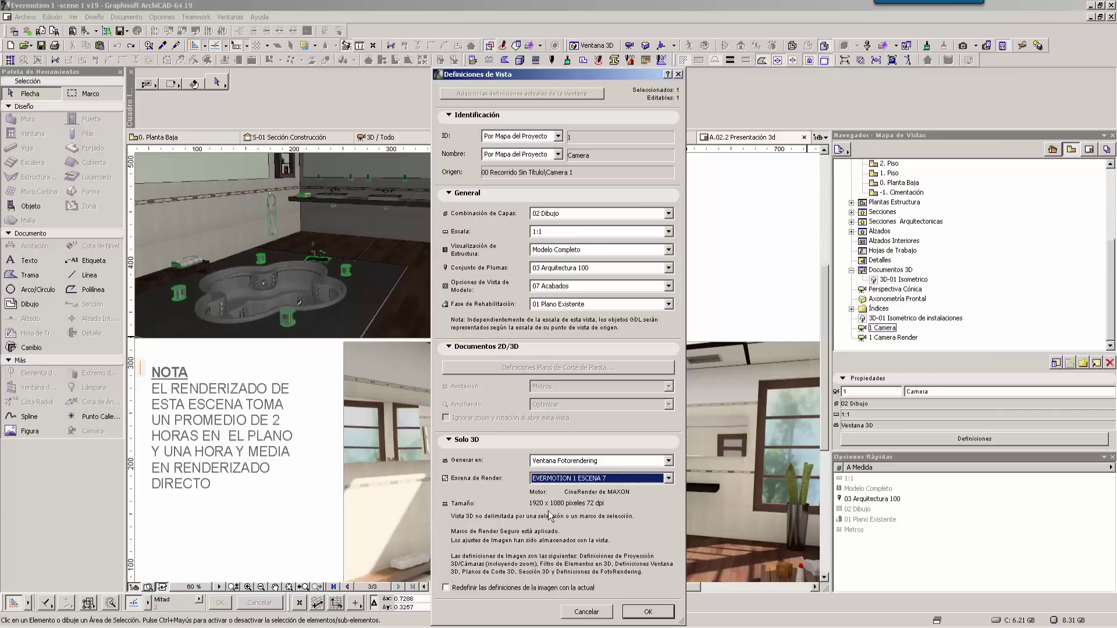
{"action": "left_click", "coordinate": [648, 611]}
Step: Pan and zoom out the A.02.2 sheet to review both renders and the note, then switch to 3D / Todo
{"action": "mouse_move", "coordinate": [628, 501]}
{"action": "middle_mouse_down"}
{"action": "mouse_move", "coordinate": [497, 367]}
{"action": "mouse_move", "coordinate": [532, 373]}
{"action": "middle_mouse_up"}
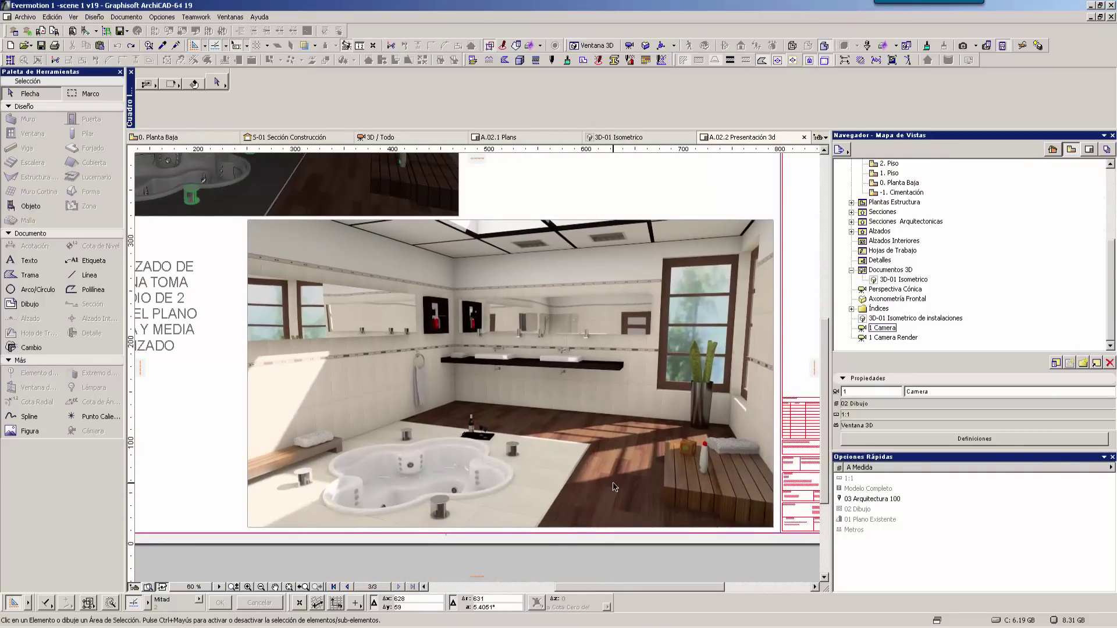
{"action": "scroll", "coordinate": [674, 397], "scroll_direction": "down", "scroll_amount": 2}
{"action": "scroll", "coordinate": [632, 392], "scroll_direction": "down", "scroll_amount": 1}
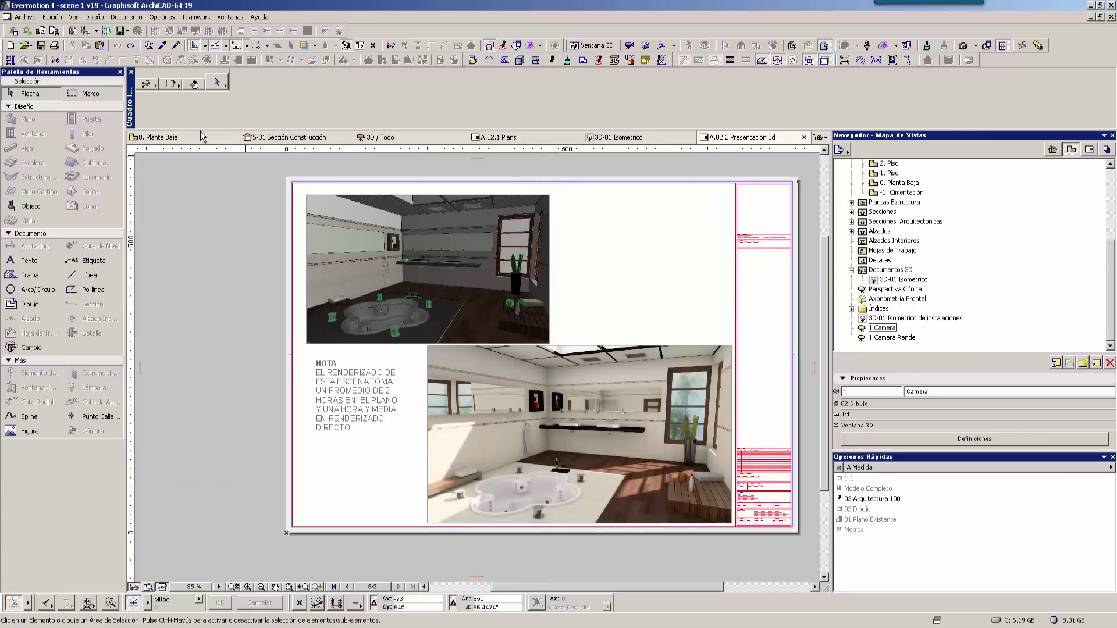
{"action": "left_click", "coordinate": [388, 138]}
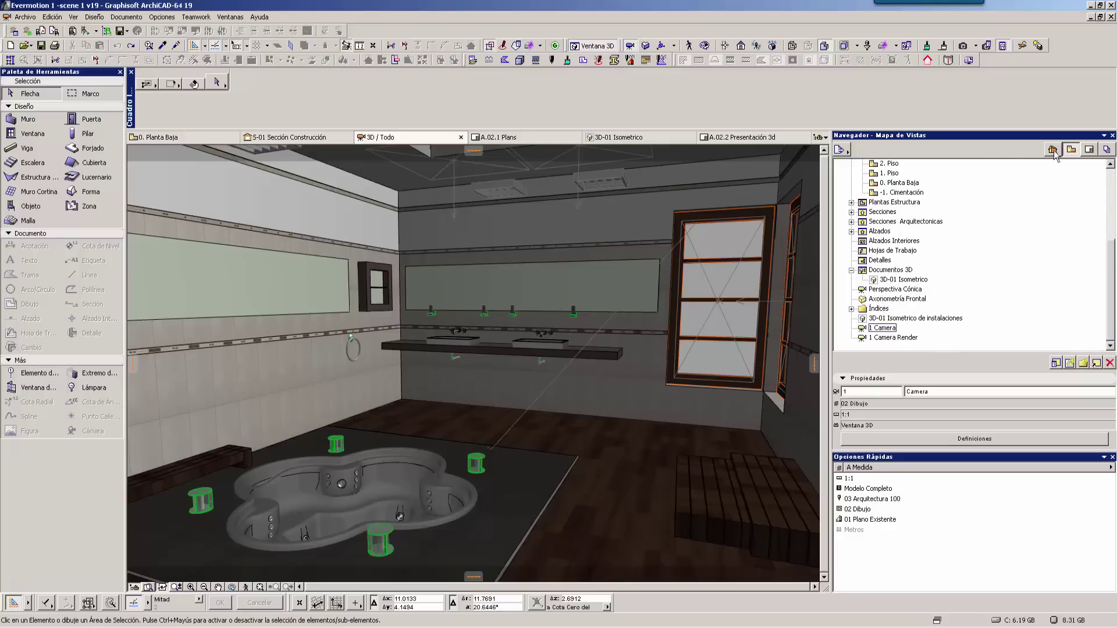
Step: Open 0. Planta Arquitectonica from the Project Map, then return to the 3D / Todo view
{"action": "scroll", "coordinate": [1114, 209], "scroll_direction": "up", "scroll_amount": 5}
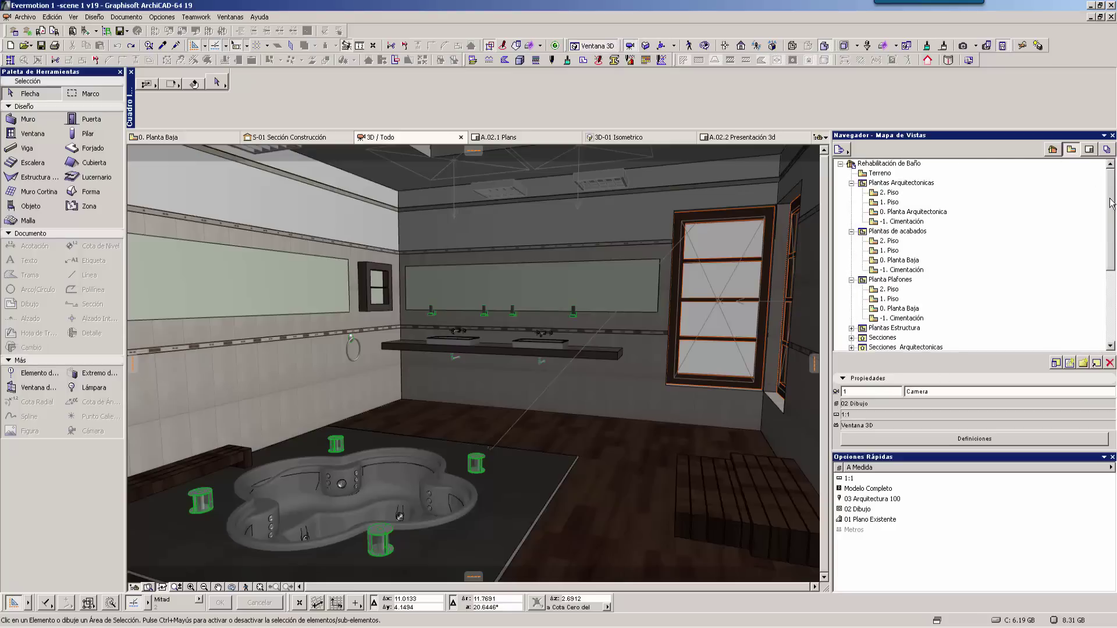
{"action": "left_click", "coordinate": [903, 213]}
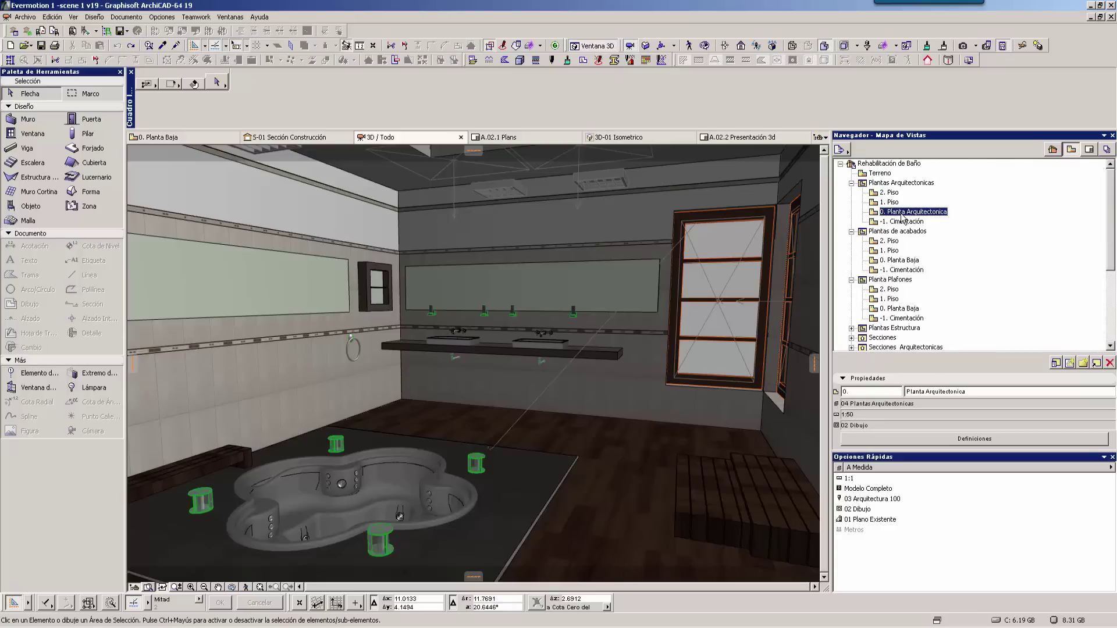
{"action": "double_click", "coordinate": [902, 213]}
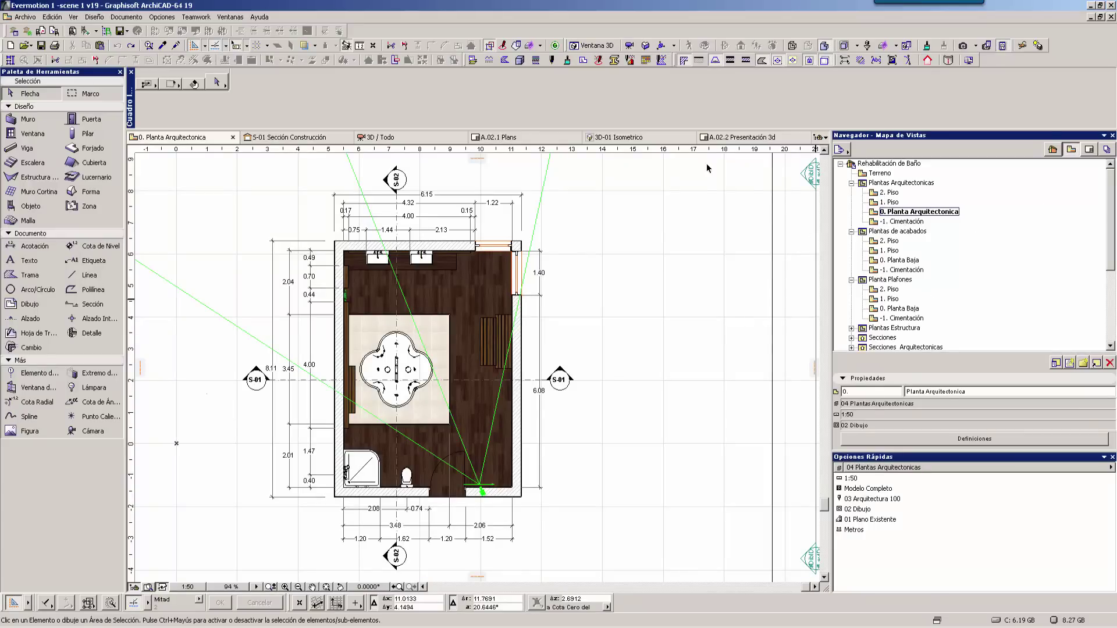
{"action": "left_click", "coordinate": [379, 140]}
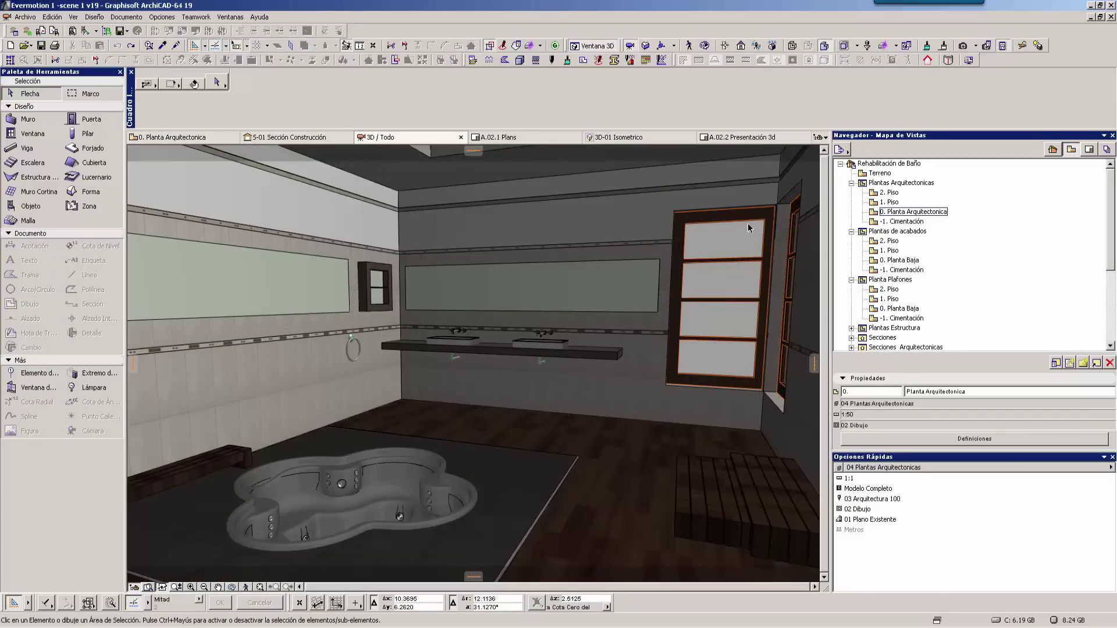
Step: Switch the Quick Options layer combination to 02 Dibujo, restoring ceiling, plant and towels
{"action": "left_click", "coordinate": [916, 216]}
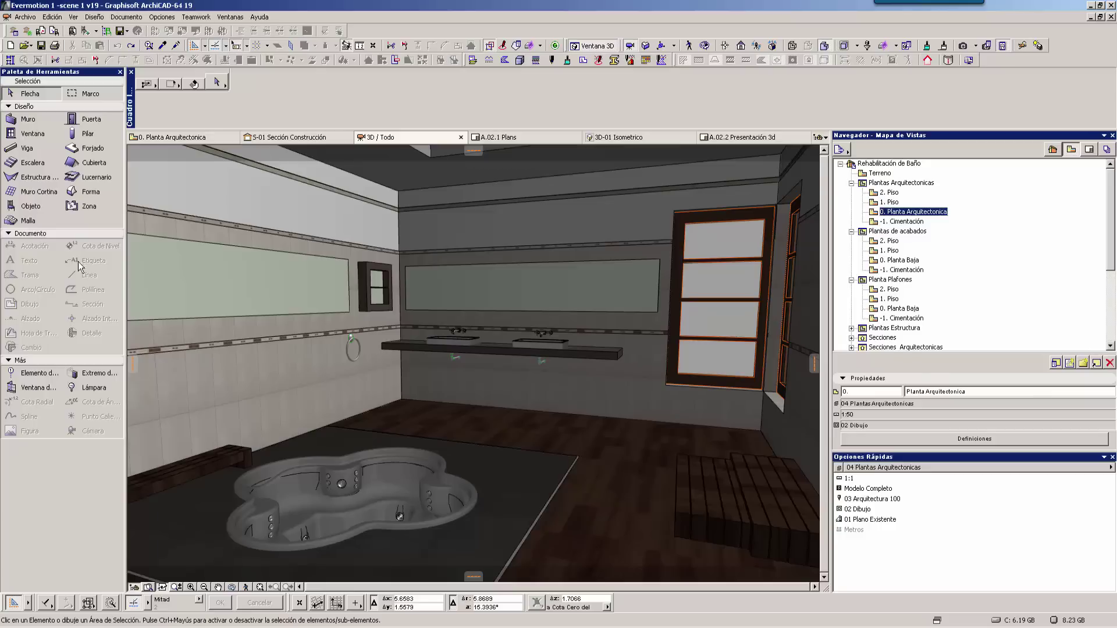
{"action": "left_click", "coordinate": [916, 469]}
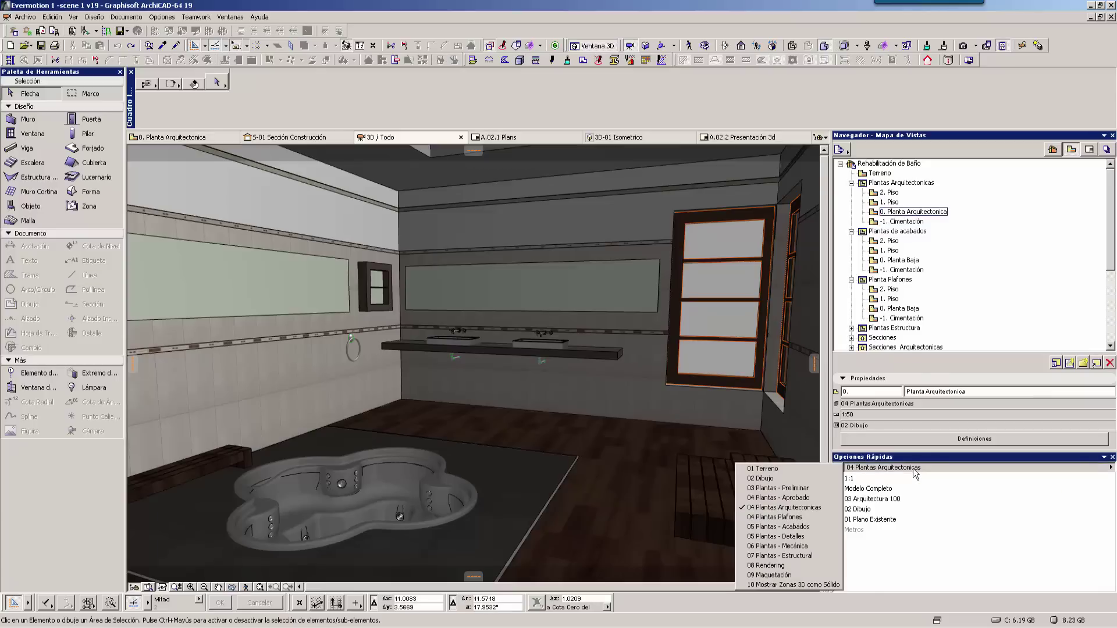
{"action": "left_click", "coordinate": [760, 480]}
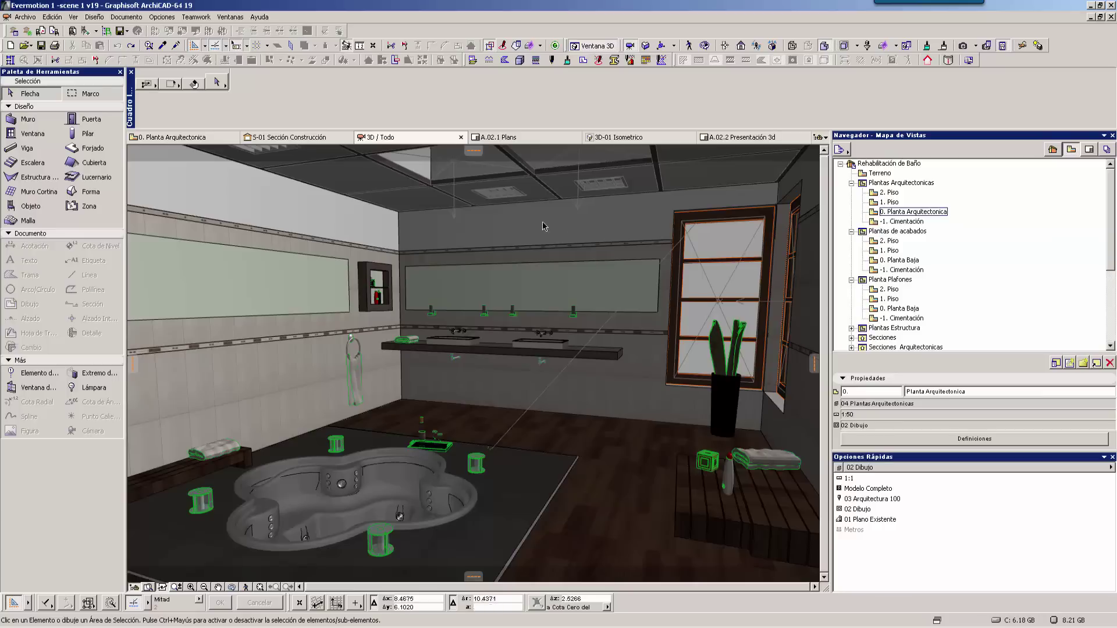
Step: Move the LamparaVentana 19 lamp onto the right-hand window and confirm 100% intensity with shadows on
{"action": "left_click", "coordinate": [454, 220]}
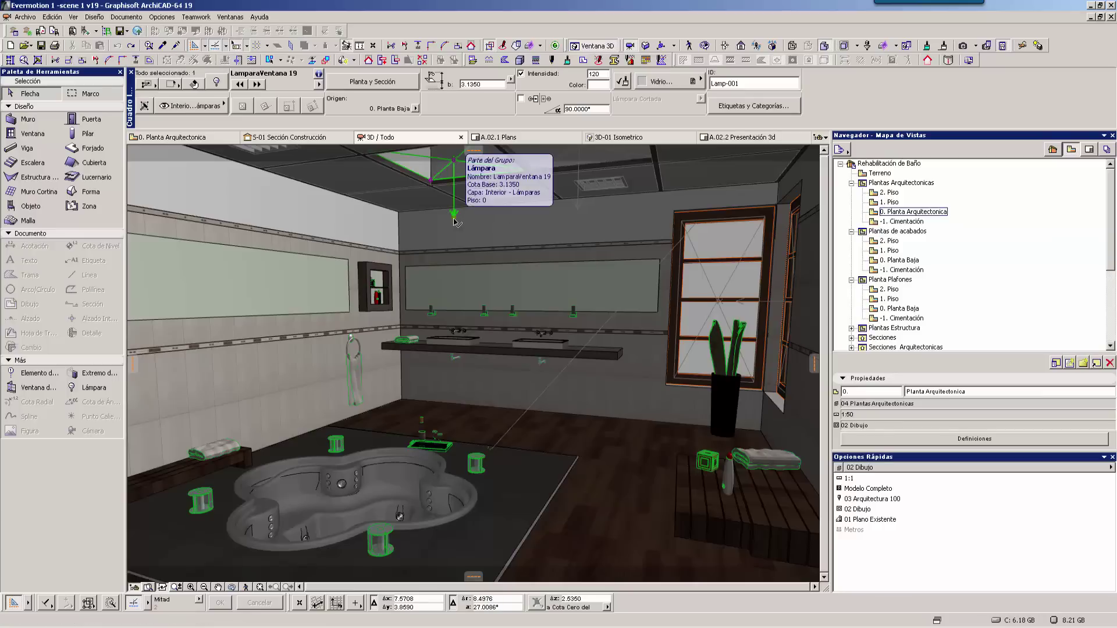
{"action": "left_click", "coordinate": [580, 213]}
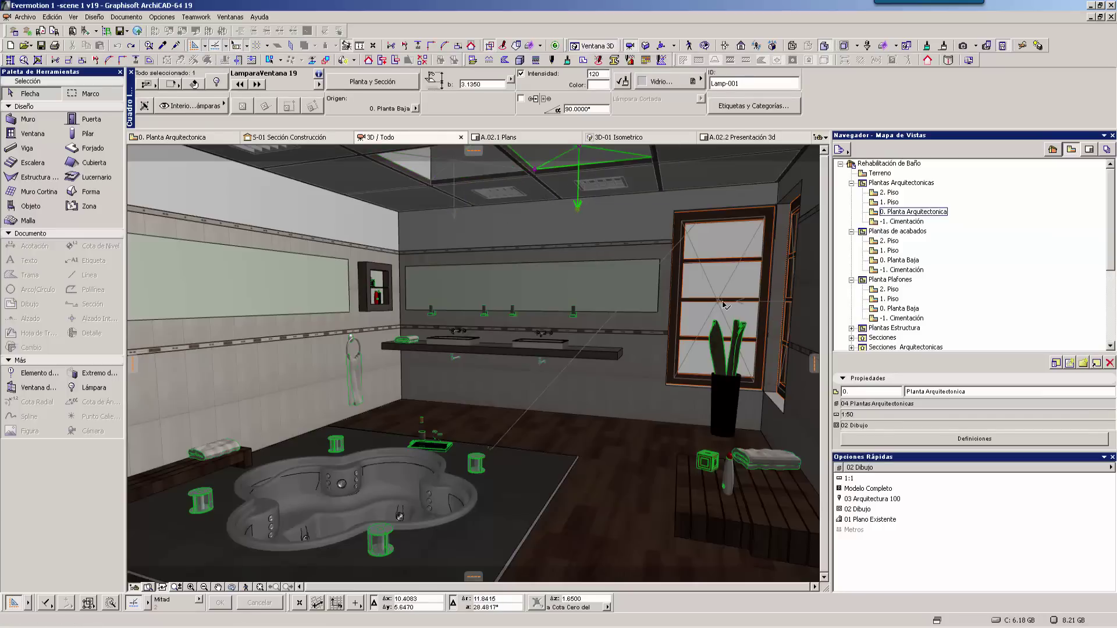
{"action": "left_click", "coordinate": [724, 304]}
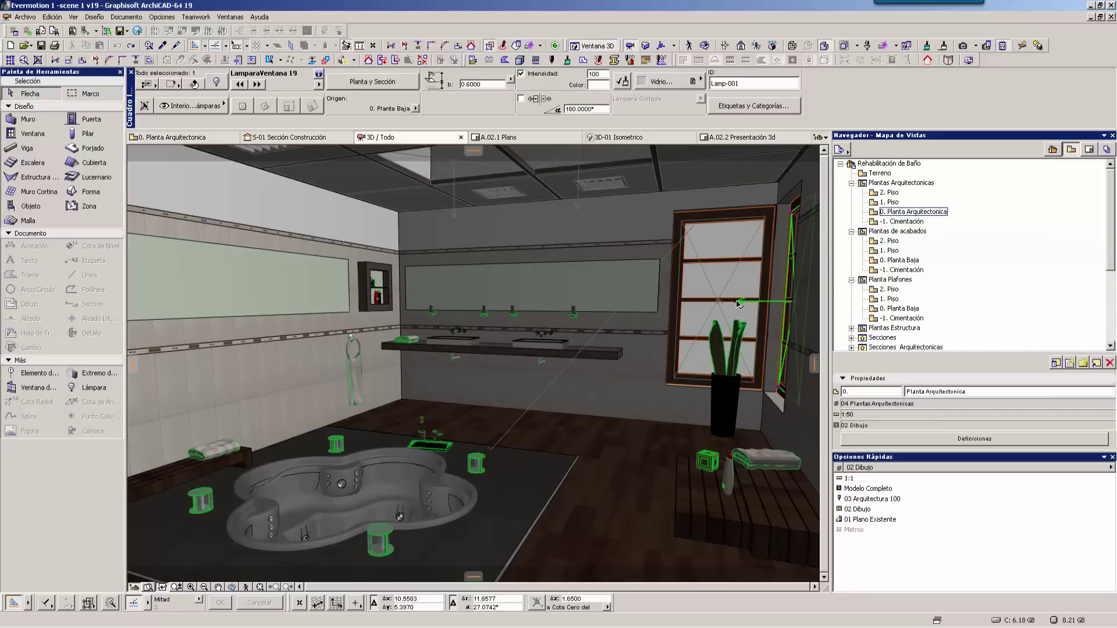
{"action": "left_click", "coordinate": [218, 82]}
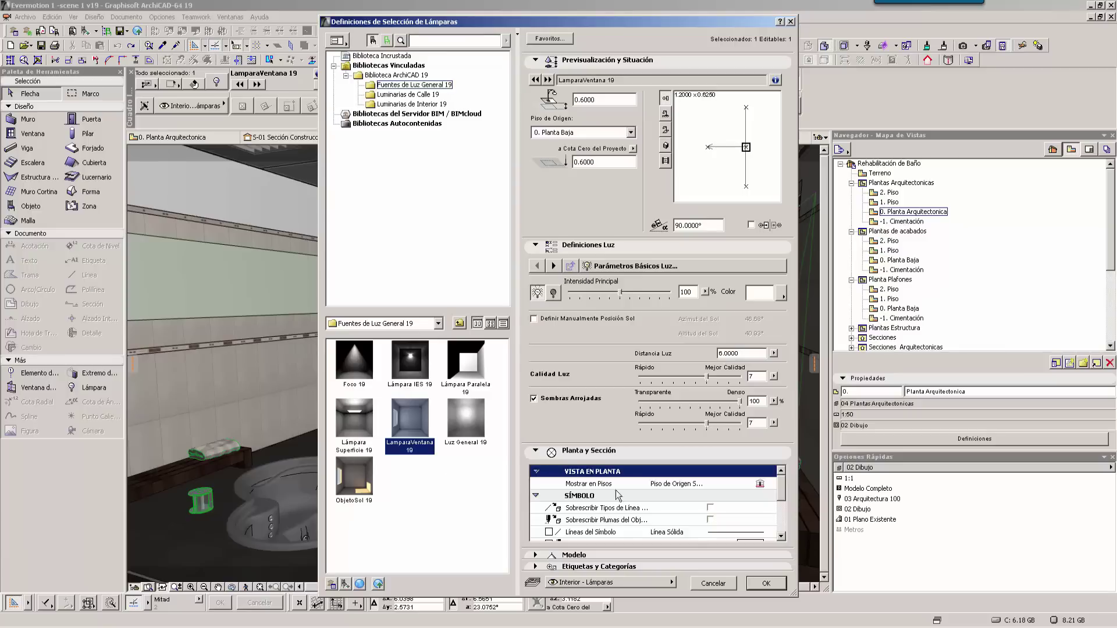
{"action": "left_click", "coordinate": [722, 586]}
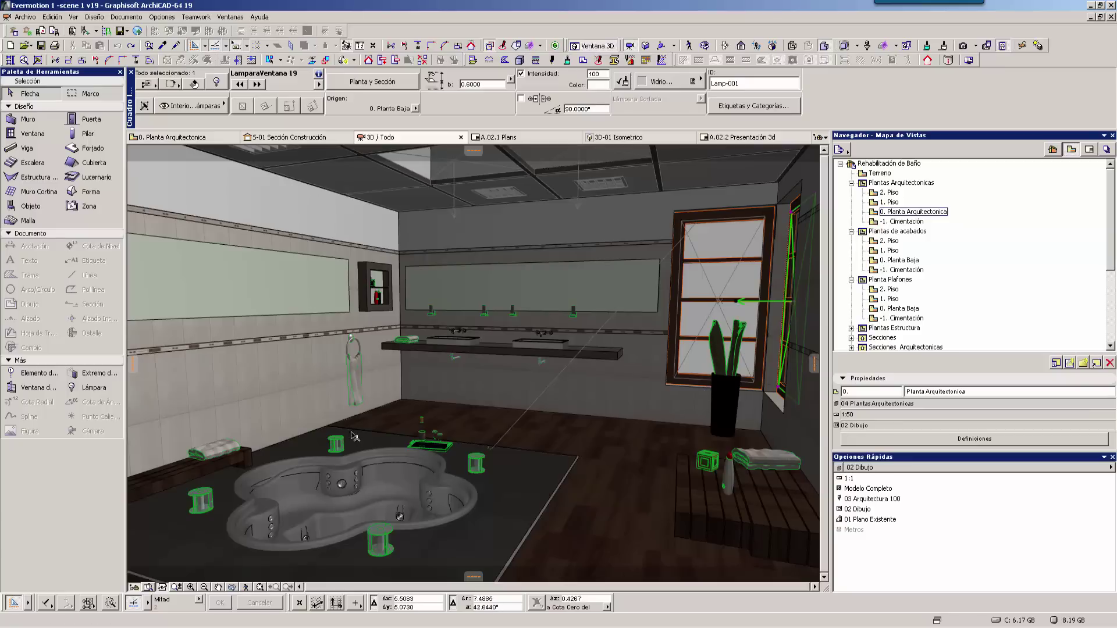
Step: Explore the bathroom interior, orbiting toward the sinks, ceiling and building side
{"action": "left_click", "coordinate": [244, 588]}
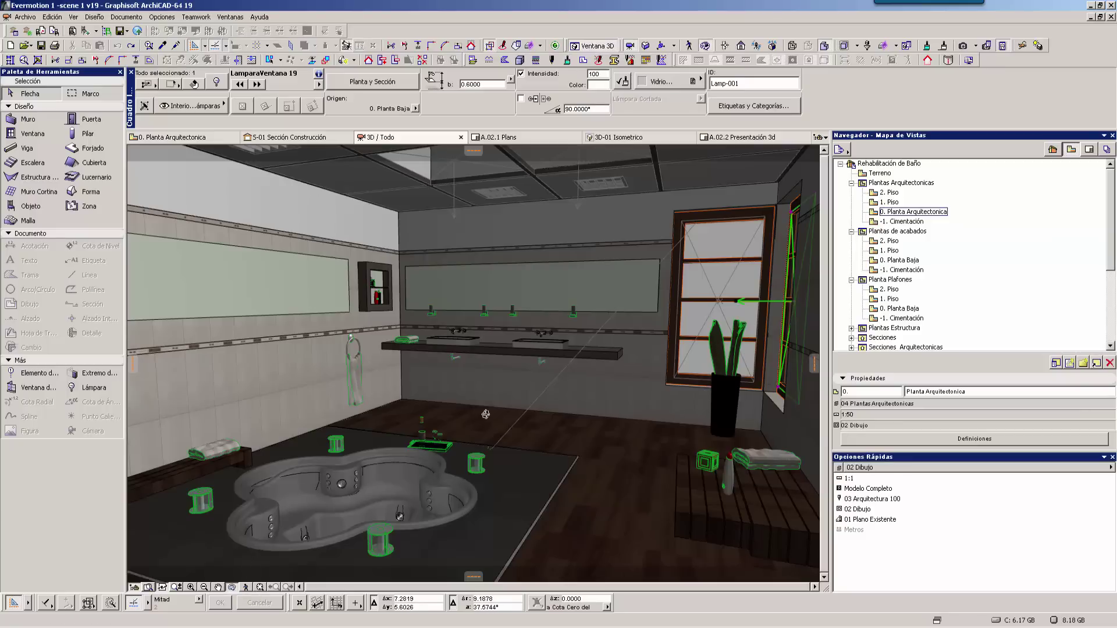
{"action": "middle_click_drag", "start_coordinate": [610, 395], "coordinate": [583, 422], "text": "shift"}
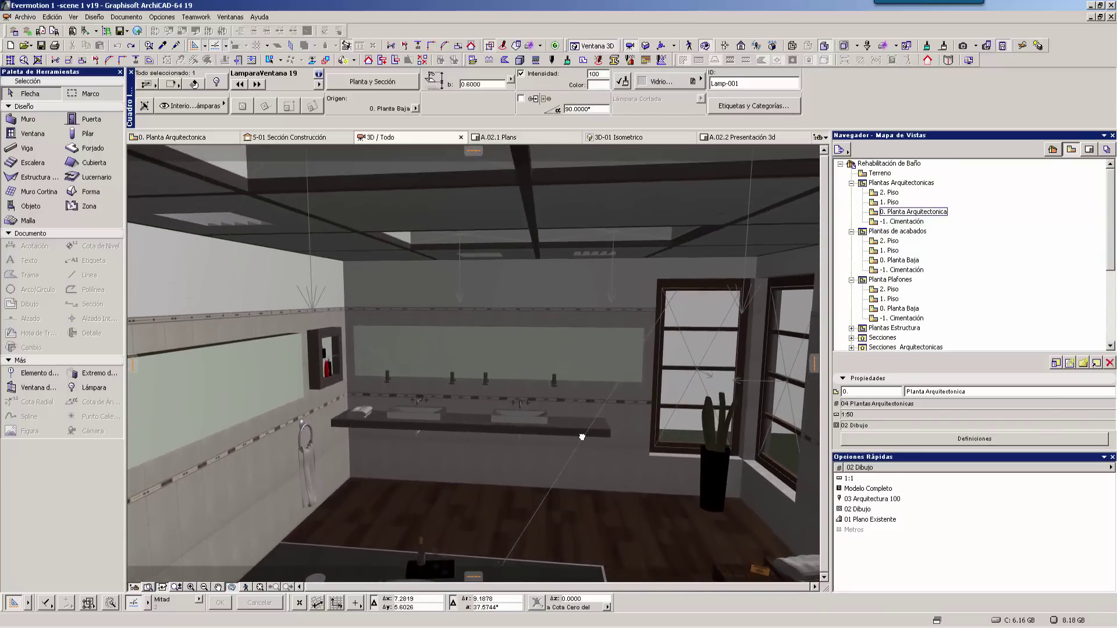
{"action": "mouse_move", "coordinate": [583, 422]}
{"action": "middle_mouse_down", "text": "shift"}
{"action": "mouse_move", "coordinate": [513, 393]}
{"action": "mouse_move", "coordinate": [669, 342]}
{"action": "mouse_move", "coordinate": [740, 195]}
{"action": "mouse_move", "coordinate": [547, 370]}
{"action": "mouse_move", "coordinate": [605, 400]}
{"action": "mouse_move", "coordinate": [614, 389]}
{"action": "middle_mouse_up", "text": "shift"}
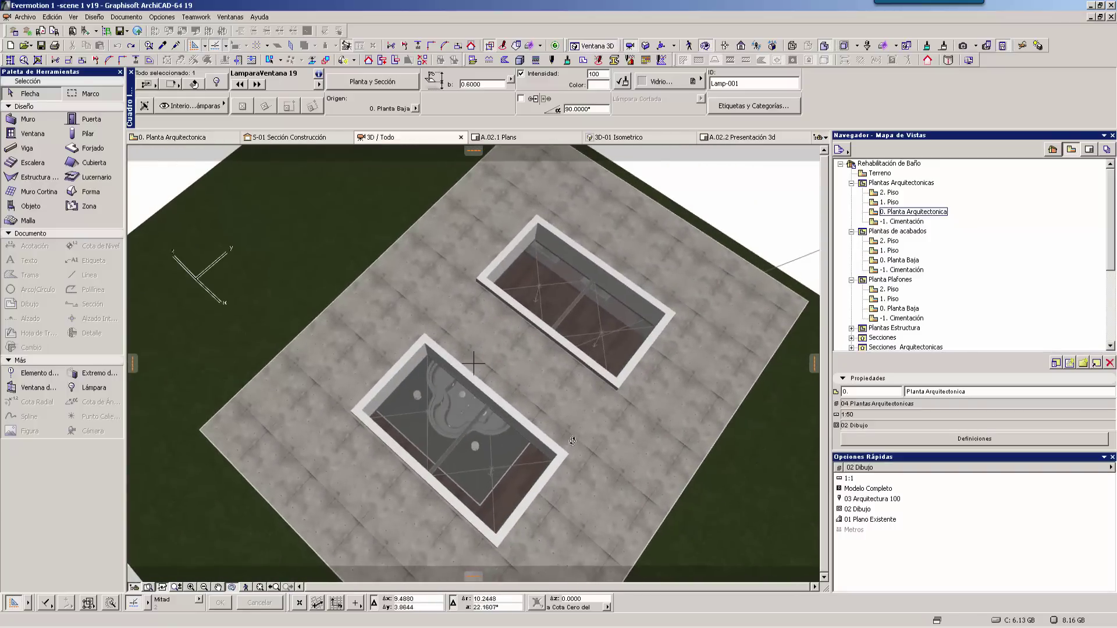
{"action": "middle_click_drag", "start_coordinate": [636, 348], "coordinate": [610, 419], "text": "shift"}
{"action": "scroll", "coordinate": [609, 419], "scroll_direction": "up", "scroll_amount": 5}
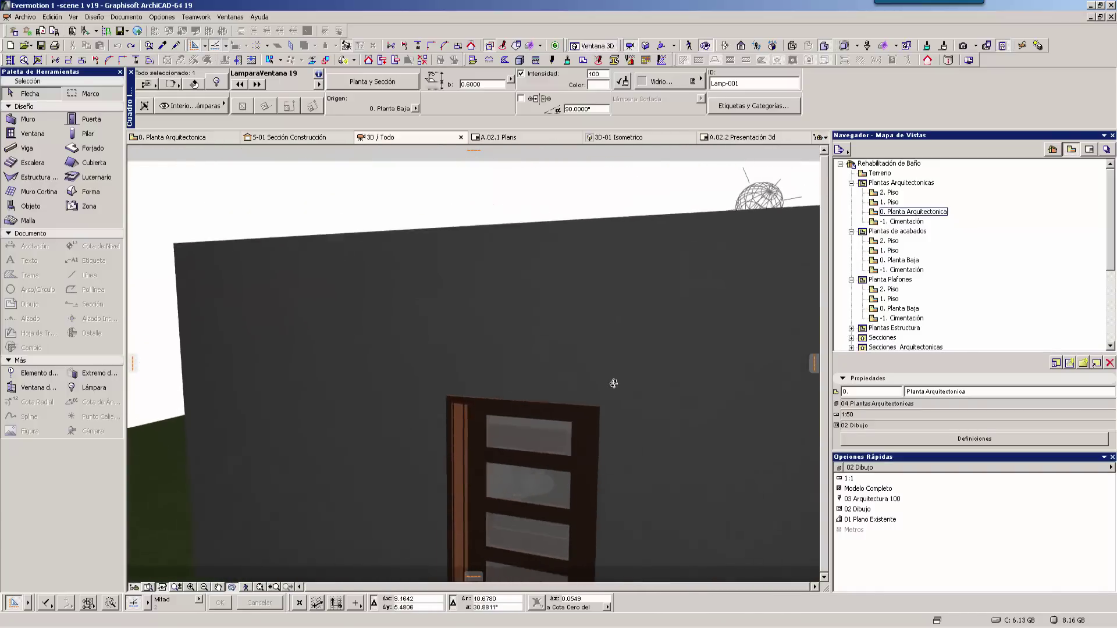
{"action": "scroll", "coordinate": [588, 386], "scroll_direction": "up", "scroll_amount": 2}
{"action": "scroll", "coordinate": [601, 392], "scroll_direction": "up", "scroll_amount": 3}
{"action": "scroll", "coordinate": [574, 447], "scroll_direction": "up", "scroll_amount": 3}
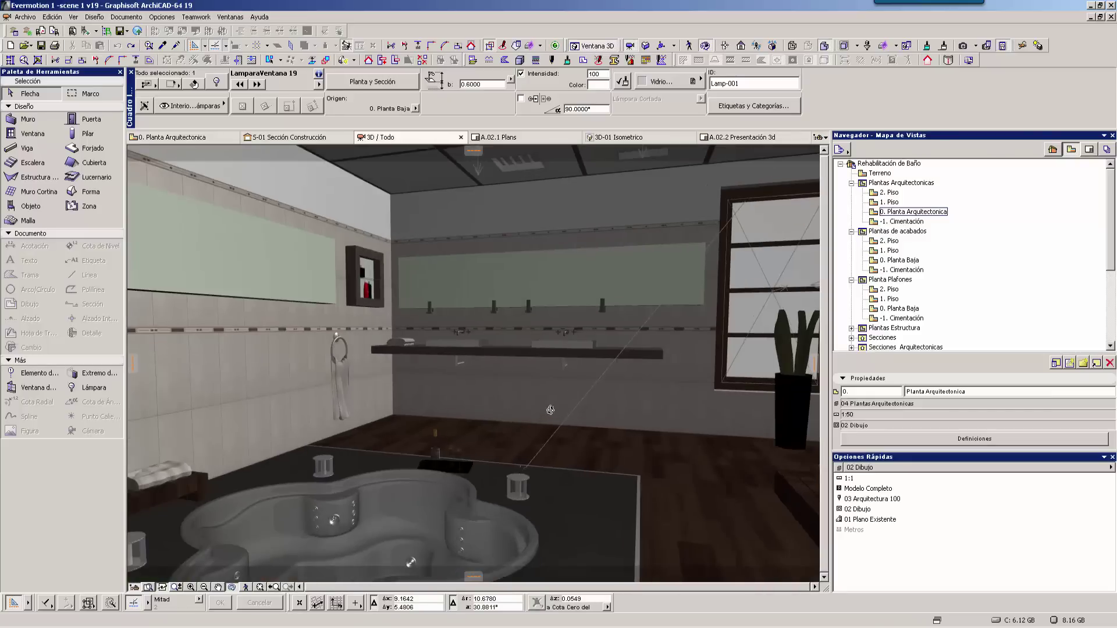
Step: Orbit out to an exterior view of the house and marquee-select the ObjetoSol 19 sun
{"action": "mouse_move", "coordinate": [573, 447]}
{"action": "middle_mouse_down", "text": "shift"}
{"action": "mouse_move", "coordinate": [710, 396]}
{"action": "mouse_move", "coordinate": [568, 413]}
{"action": "mouse_move", "coordinate": [552, 326]}
{"action": "mouse_move", "coordinate": [588, 395]}
{"action": "mouse_move", "coordinate": [650, 458]}
{"action": "mouse_move", "coordinate": [731, 435]}
{"action": "mouse_move", "coordinate": [582, 395]}
{"action": "middle_mouse_up", "text": "shift"}
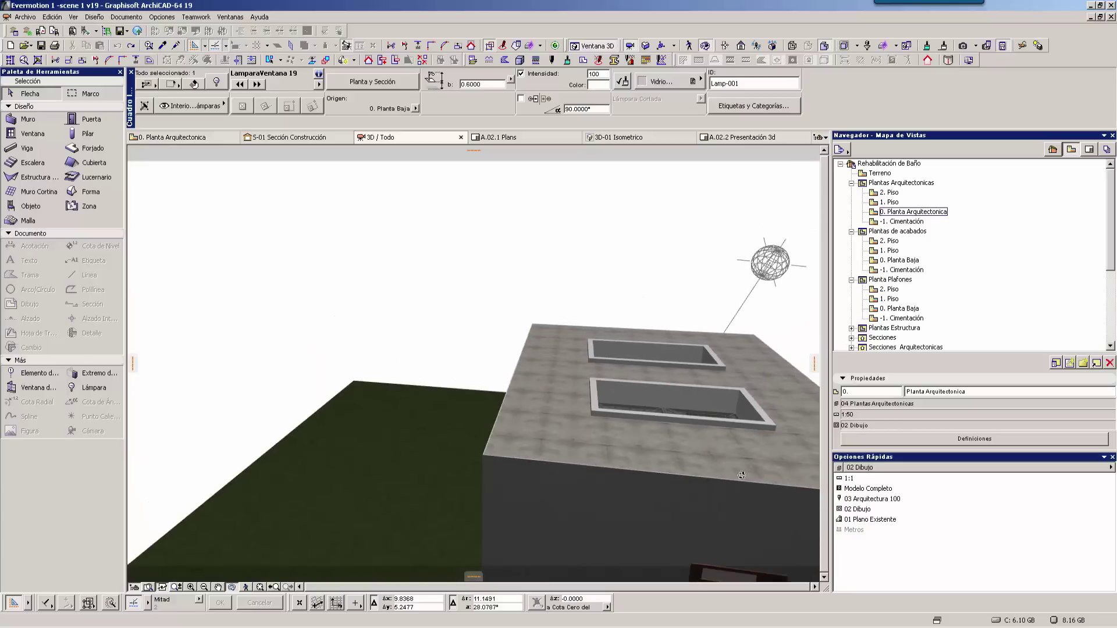
{"action": "middle_click_drag", "start_coordinate": [474, 362], "coordinate": [531, 448], "text": "shift"}
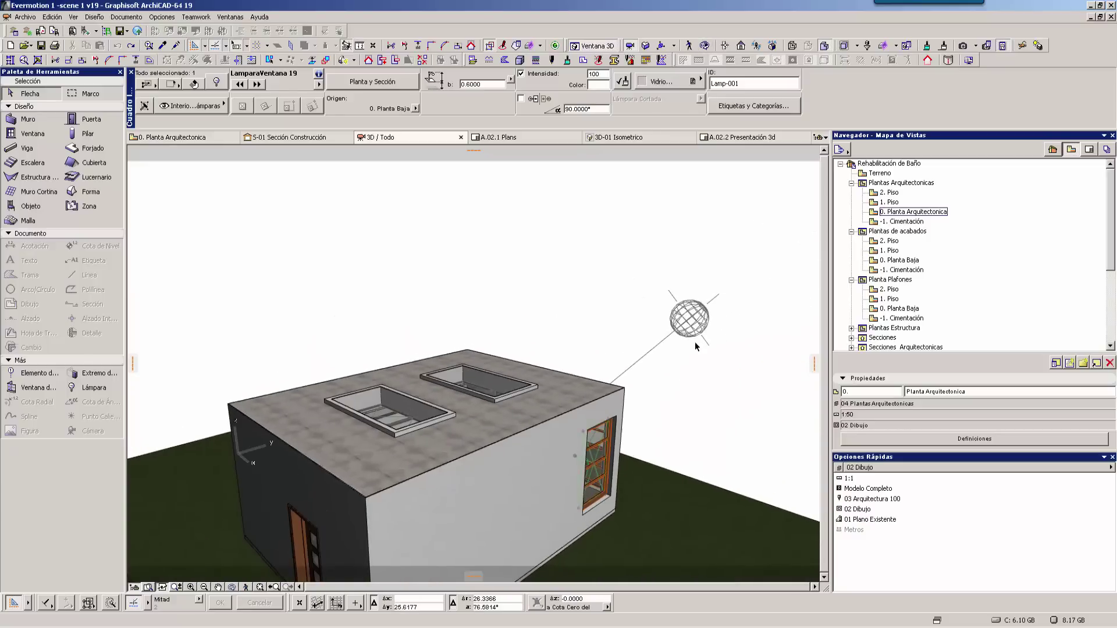
{"action": "left_click", "coordinate": [727, 278]}
{"action": "left_click", "coordinate": [645, 359]}
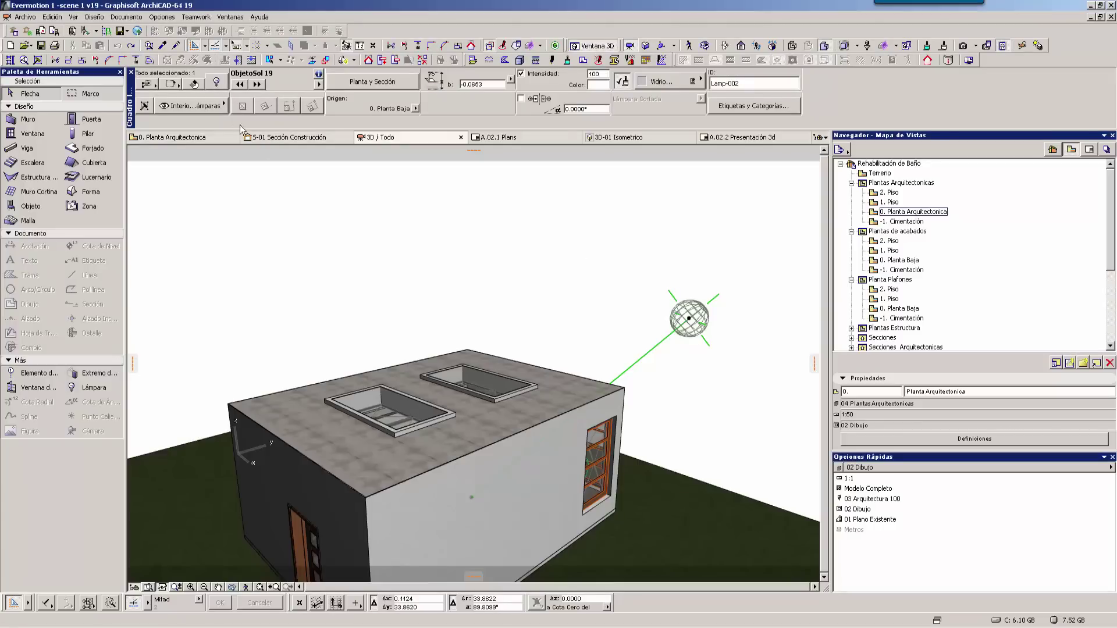
{"action": "left_click", "coordinate": [216, 84]}
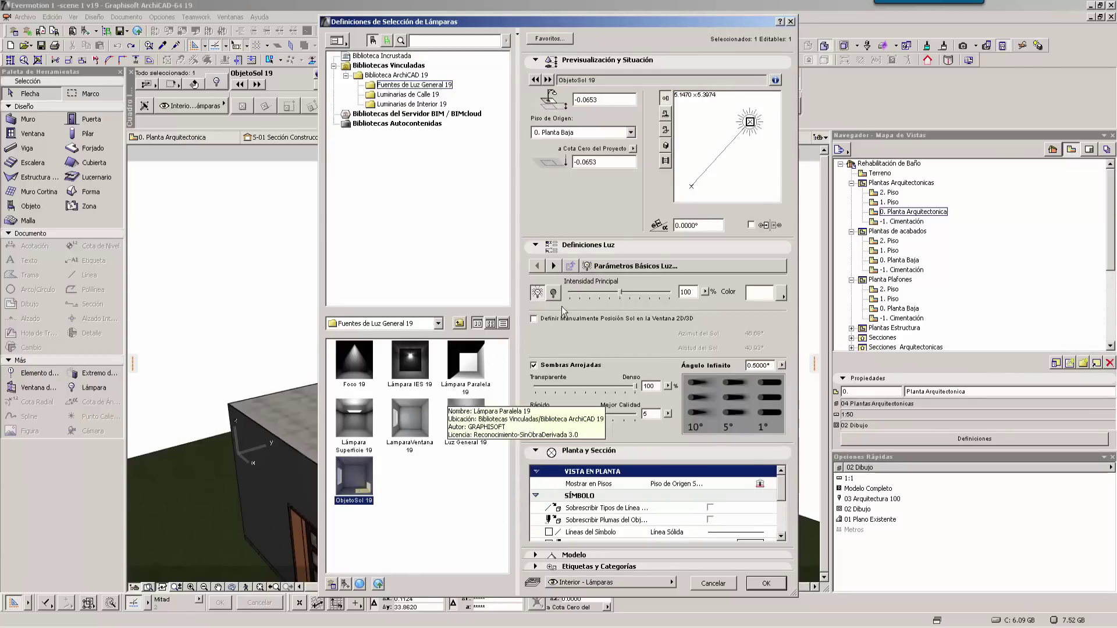
{"action": "left_click", "coordinate": [712, 585]}
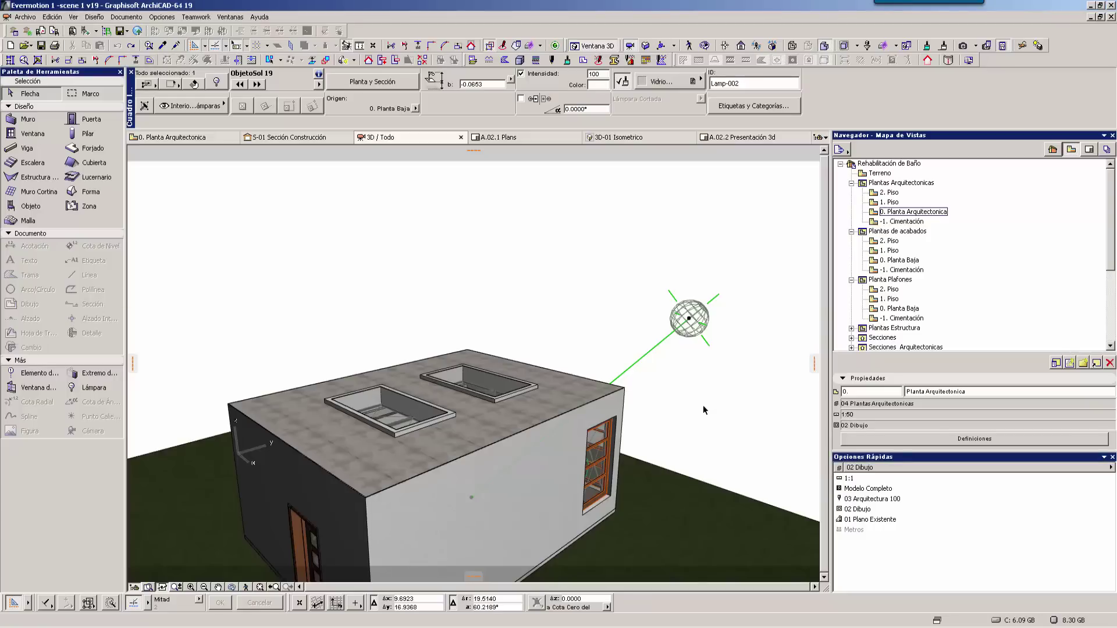
{"action": "middle_click_drag", "start_coordinate": [703, 405], "coordinate": [801, 330], "text": "shift"}
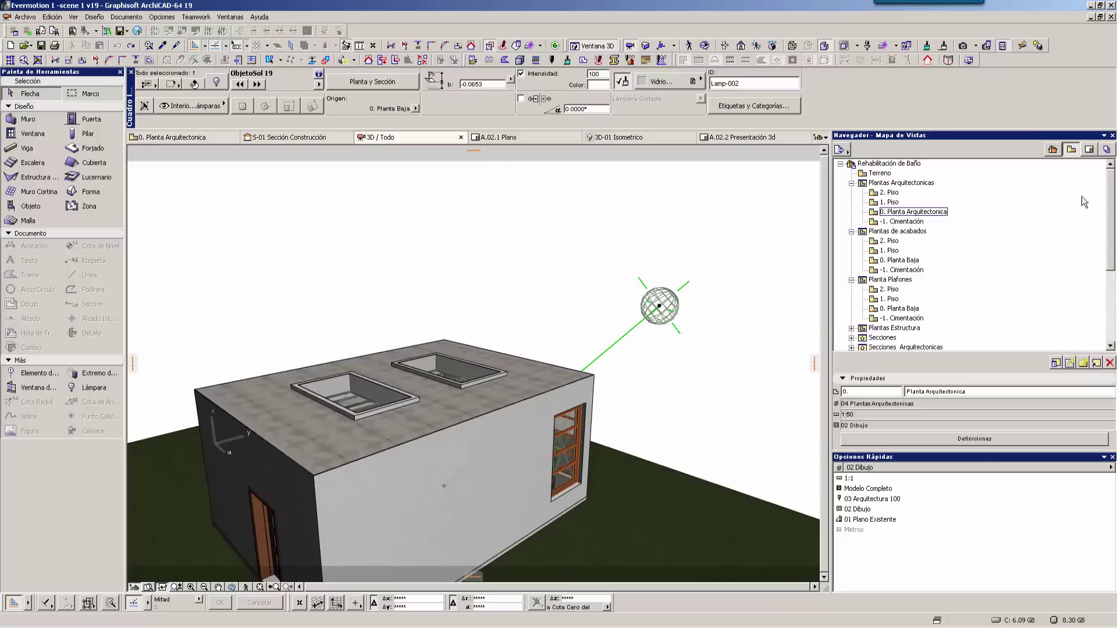
Step: Open the Camera 1 bathroom view and its photorender settings for EVERMOTION 1 ESCENA 7
{"action": "left_click", "coordinate": [1111, 307]}
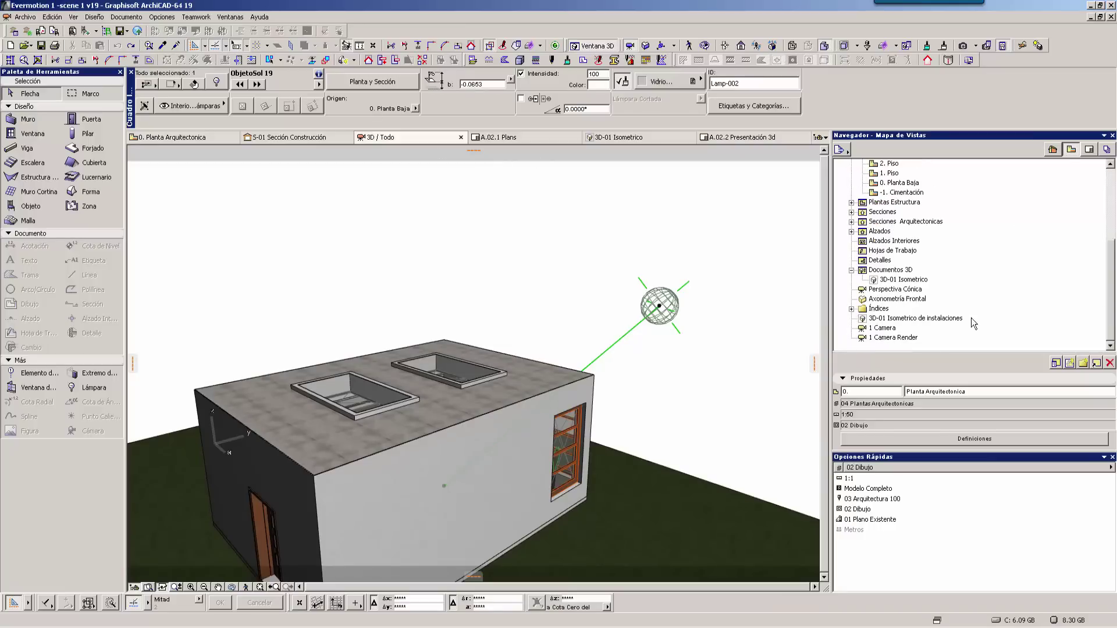
{"action": "left_click", "coordinate": [1053, 150]}
{"action": "left_click", "coordinate": [1114, 350]}
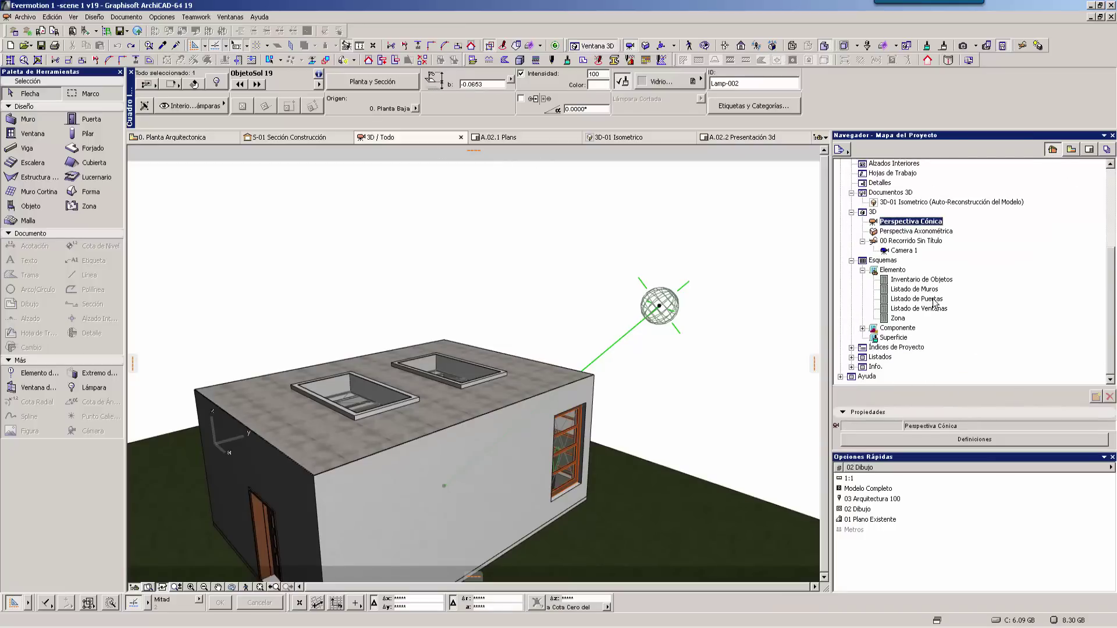
{"action": "double_click", "coordinate": [906, 250]}
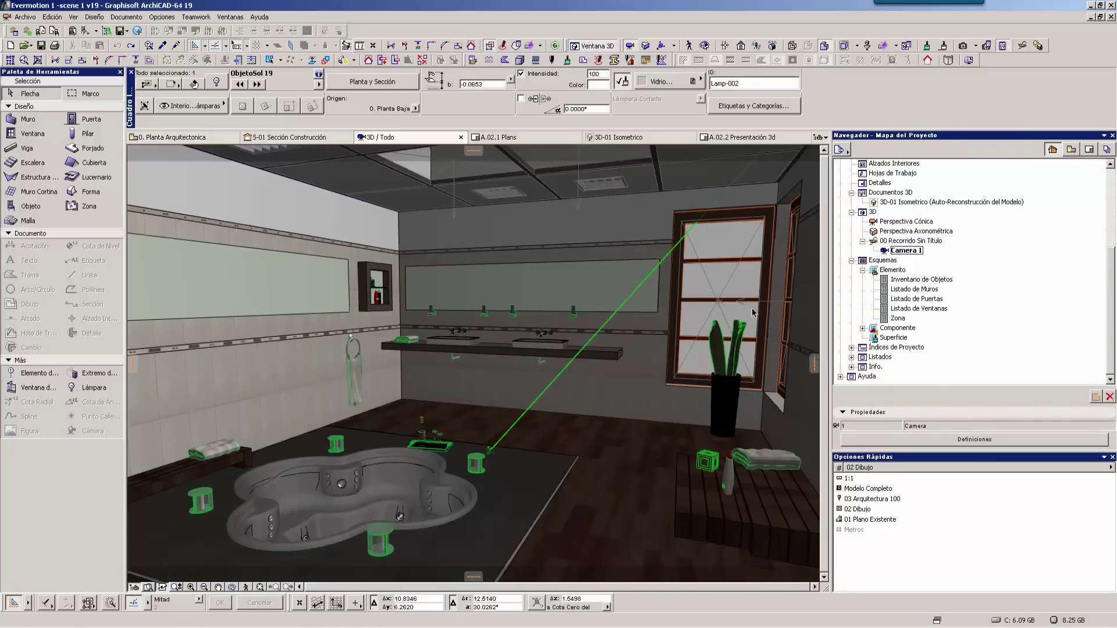
{"action": "left_click", "coordinate": [987, 50]}
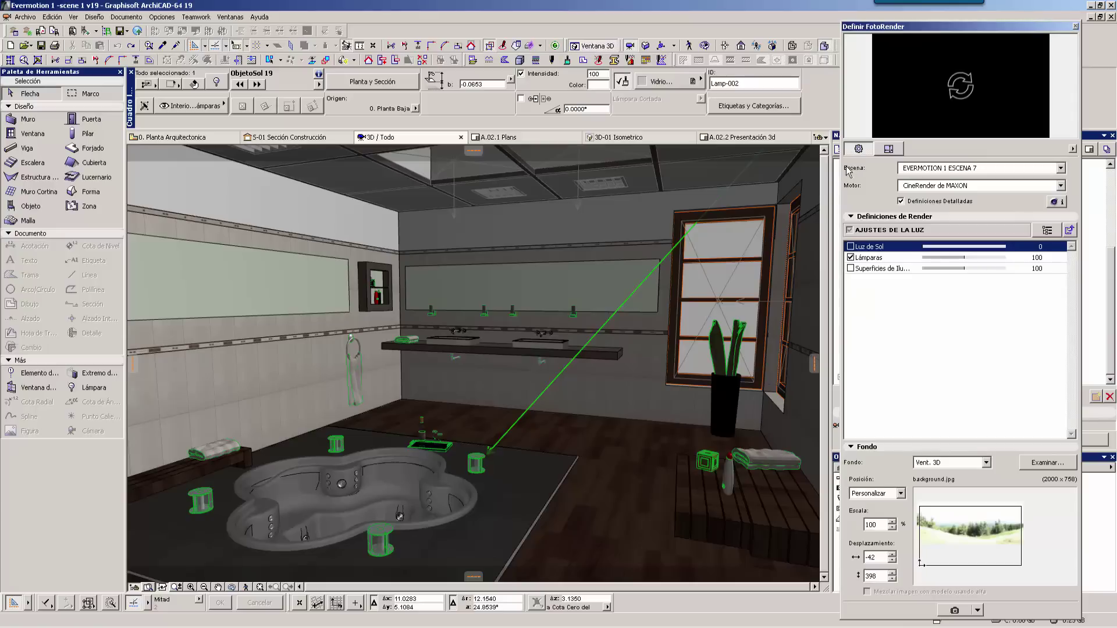
Step: Widen the FotoRender palette and its settings tree
{"action": "left_click_drag", "start_coordinate": [839, 170], "coordinate": [545, 167]}
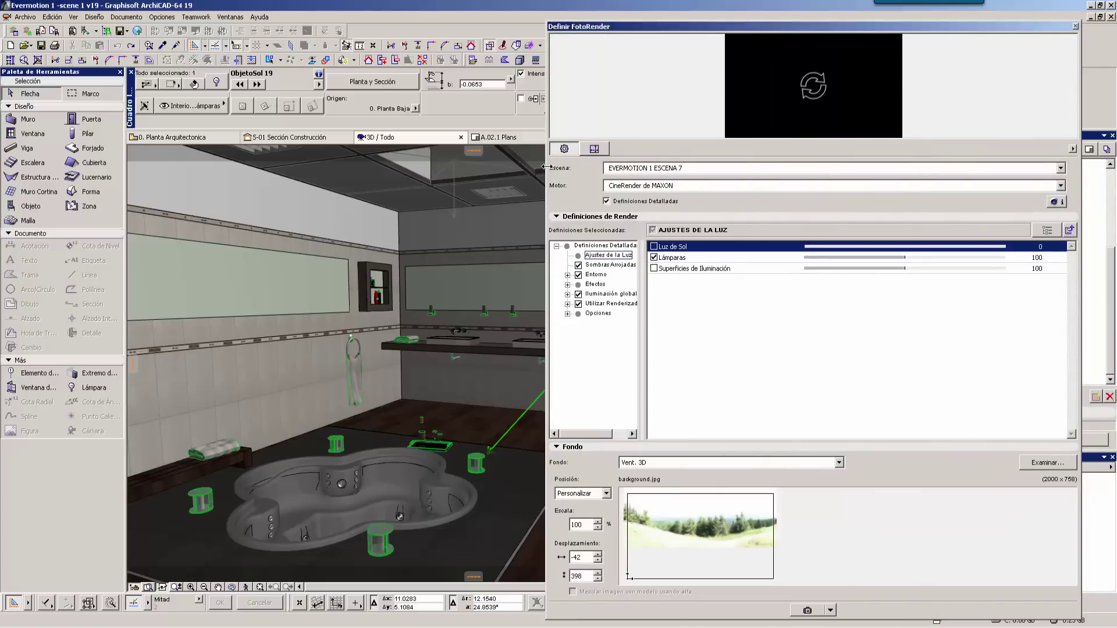
{"action": "mouse_move", "coordinate": [643, 283]}
{"action": "left_mouse_down"}
{"action": "mouse_move", "coordinate": [697, 282]}
{"action": "mouse_move", "coordinate": [681, 287]}
{"action": "left_mouse_up"}
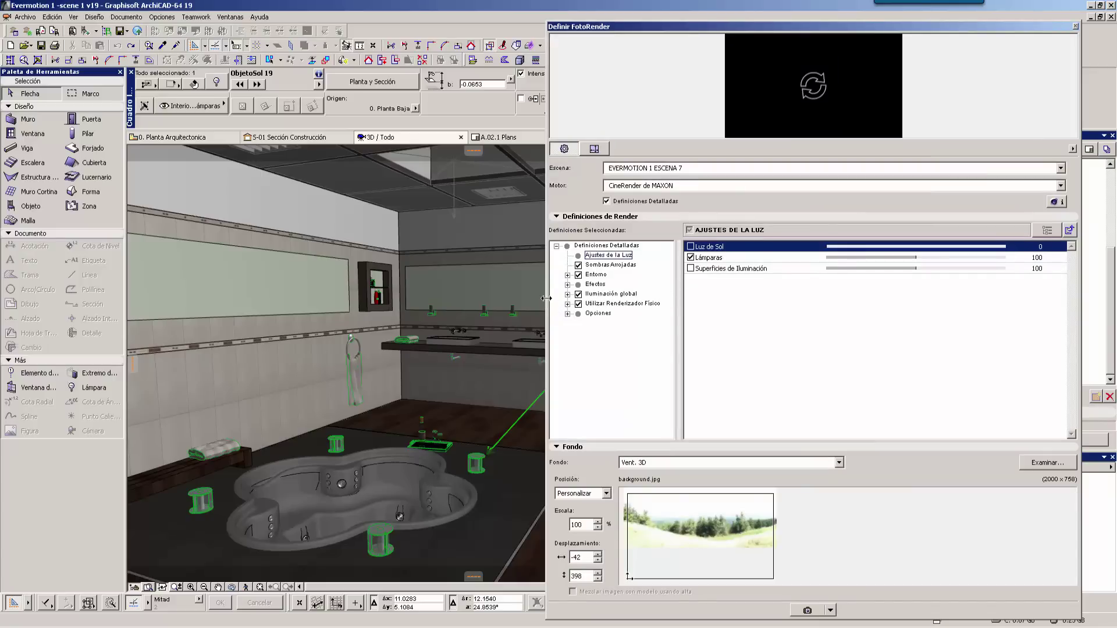
{"action": "left_click_drag", "start_coordinate": [547, 298], "coordinate": [527, 298]}
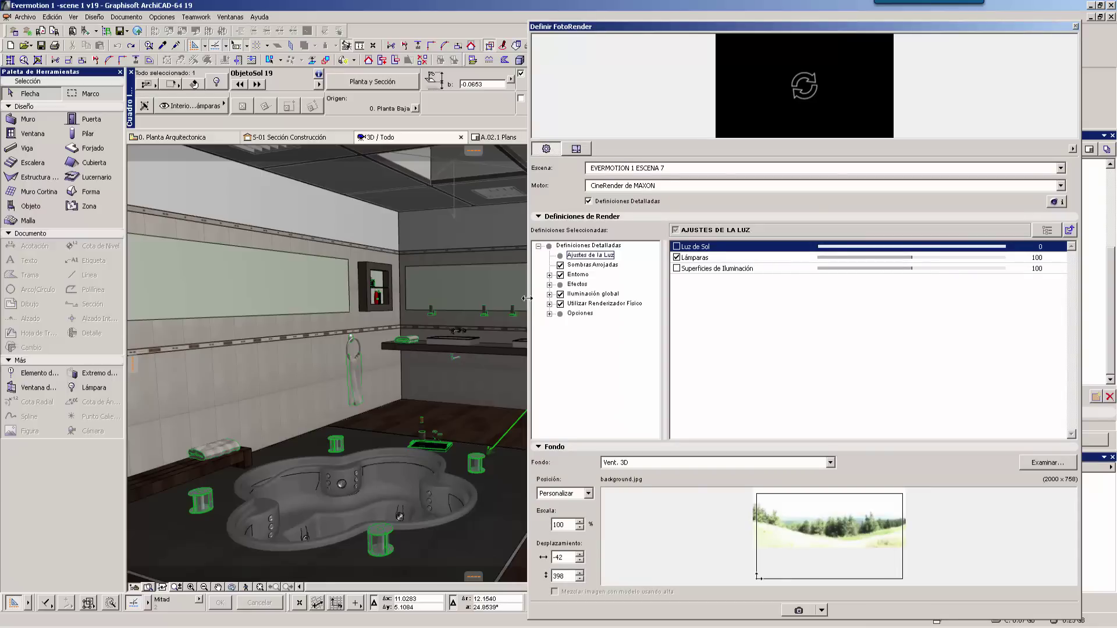
Step: Expand Entorno and Efectos in the tree to show the Cielo HDRi sky page
{"action": "left_click", "coordinate": [549, 304]}
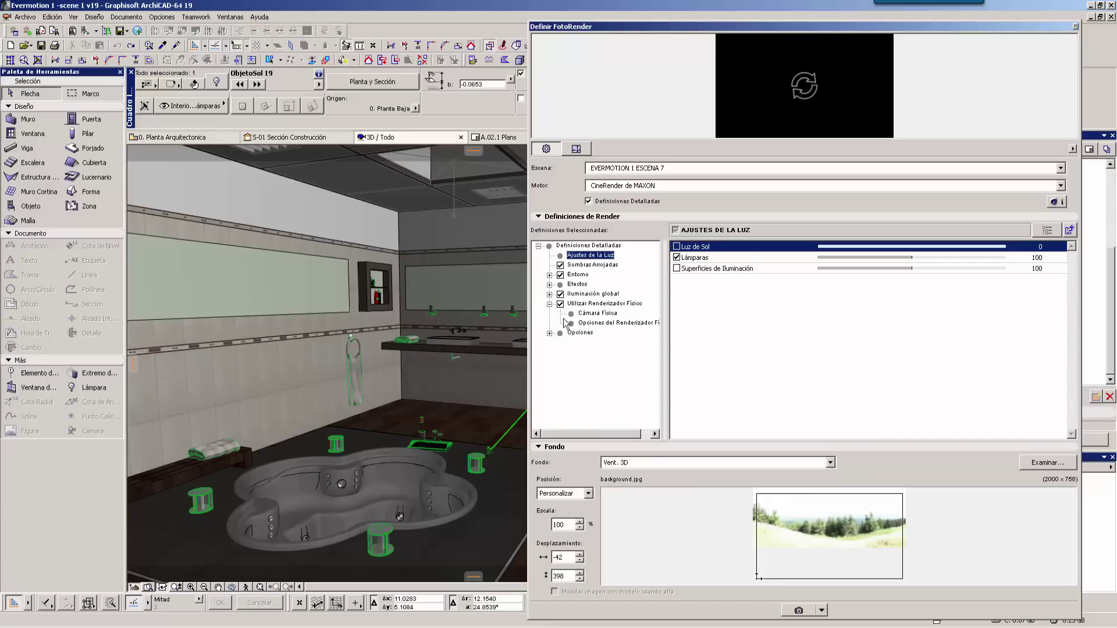
{"action": "left_click", "coordinate": [549, 294]}
{"action": "left_click", "coordinate": [550, 284]}
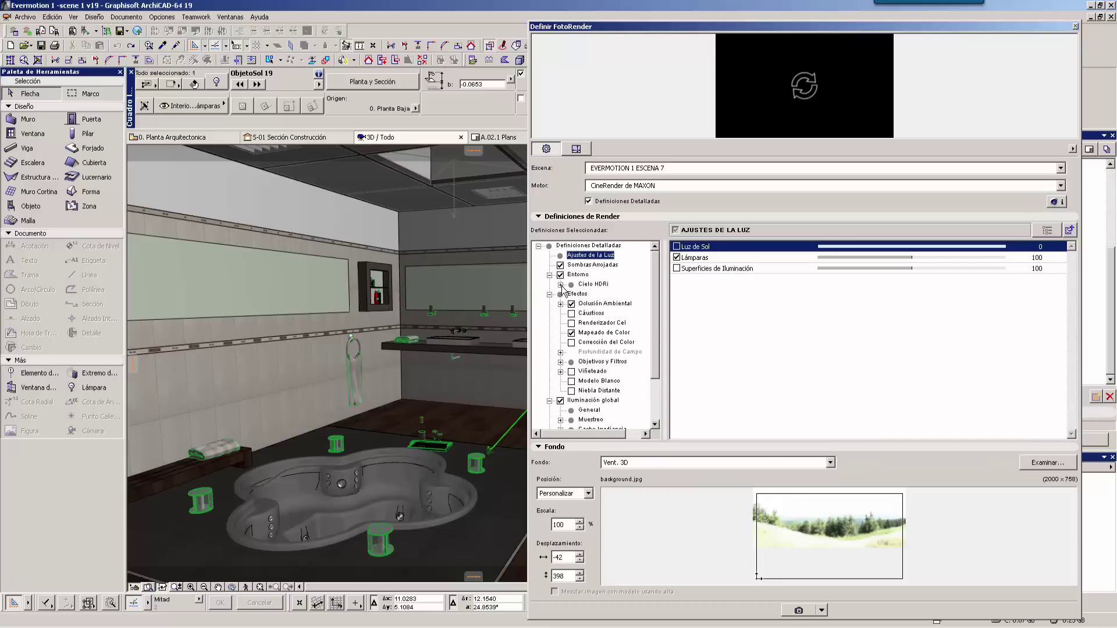
{"action": "left_click", "coordinate": [560, 285]}
{"action": "left_click", "coordinate": [600, 284]}
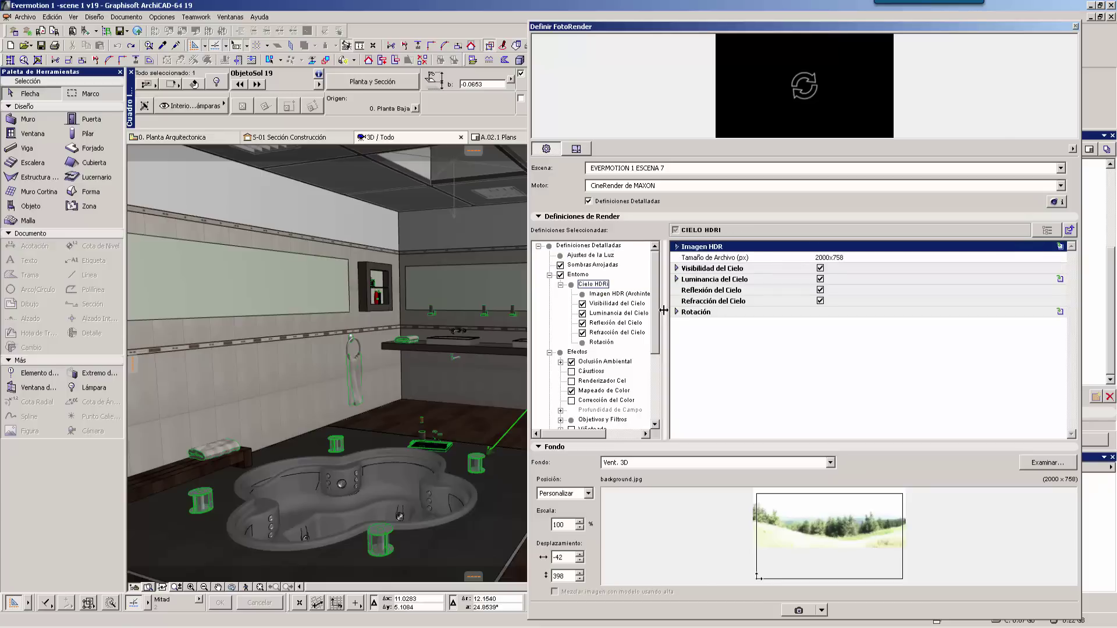
Step: Set the HDR sky image to Archinteriors1_07_background.jpg and check sky brightness 10
{"action": "left_click_drag", "start_coordinate": [669, 315], "coordinate": [697, 314]}
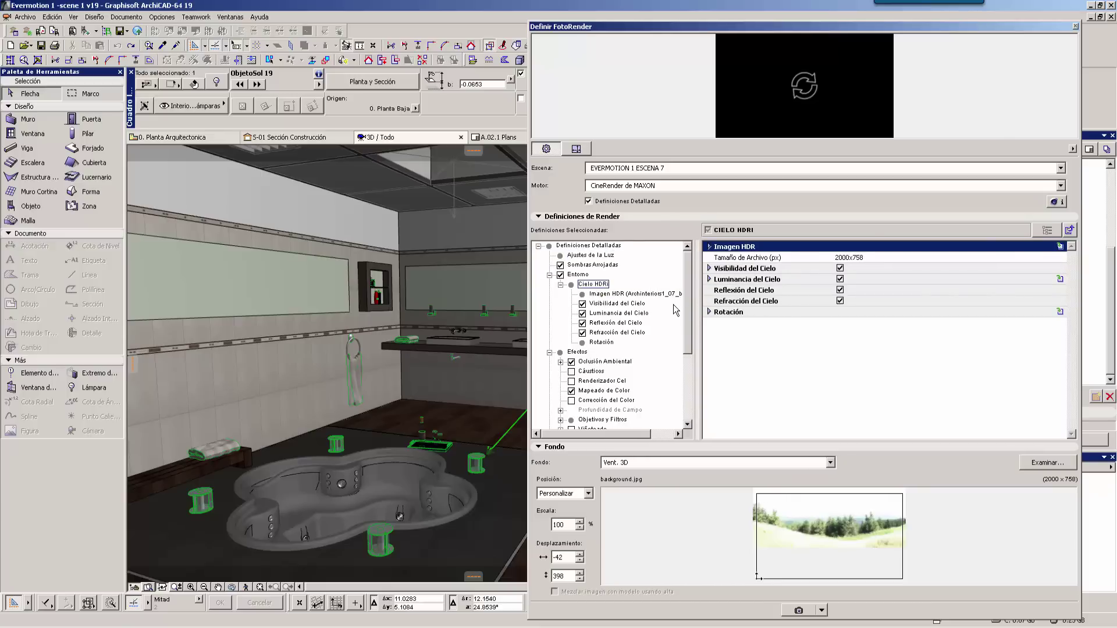
{"action": "left_click", "coordinate": [614, 295]}
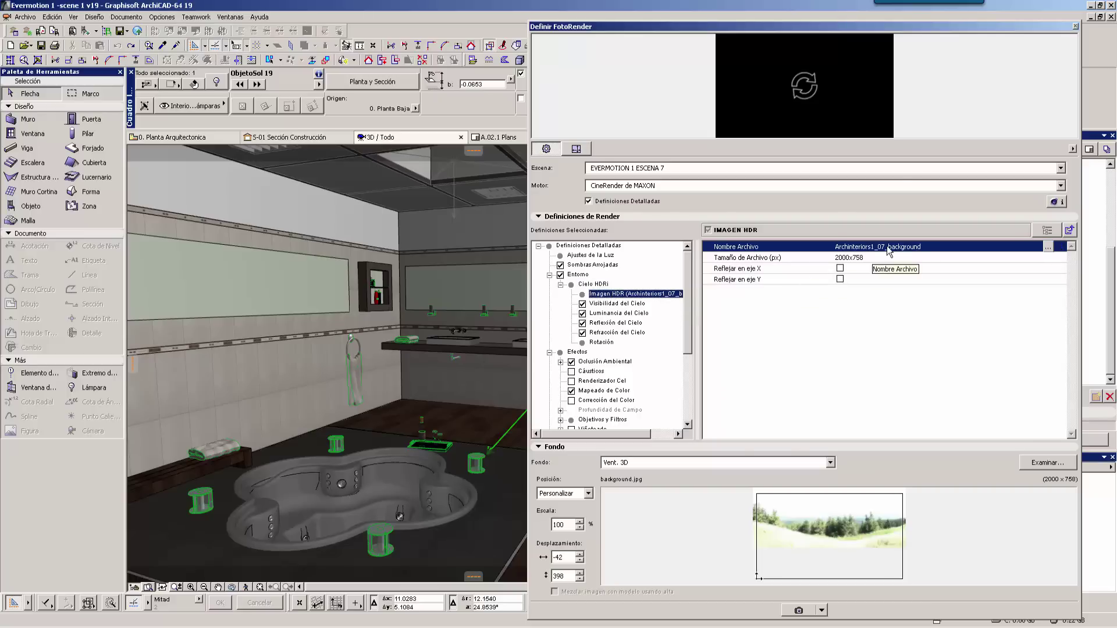
{"action": "left_click", "coordinate": [1048, 246]}
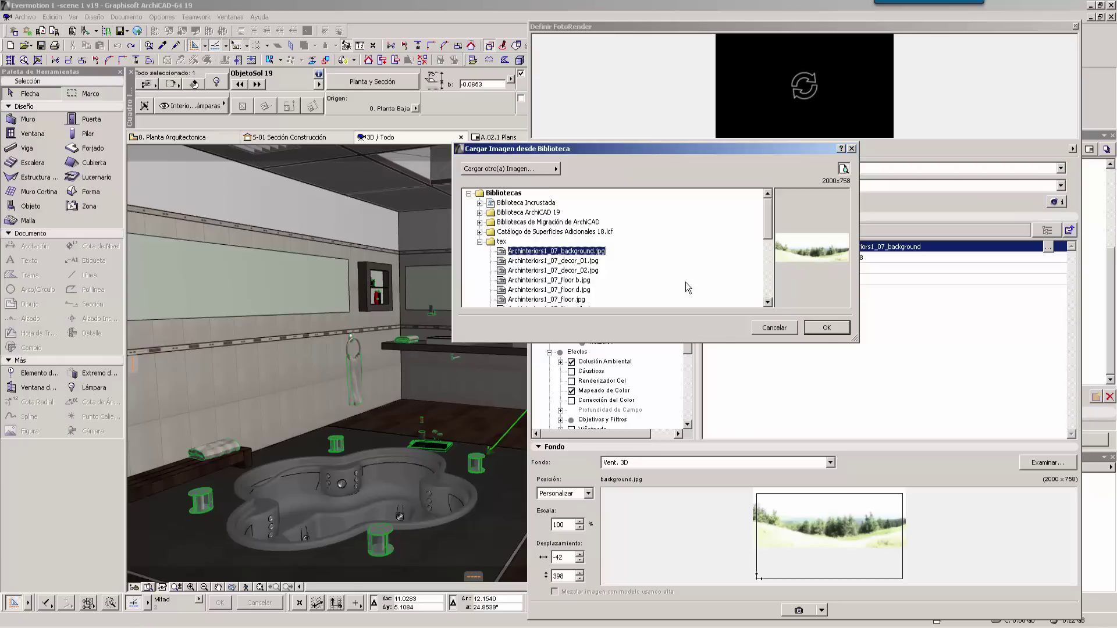
{"action": "left_click", "coordinate": [791, 328]}
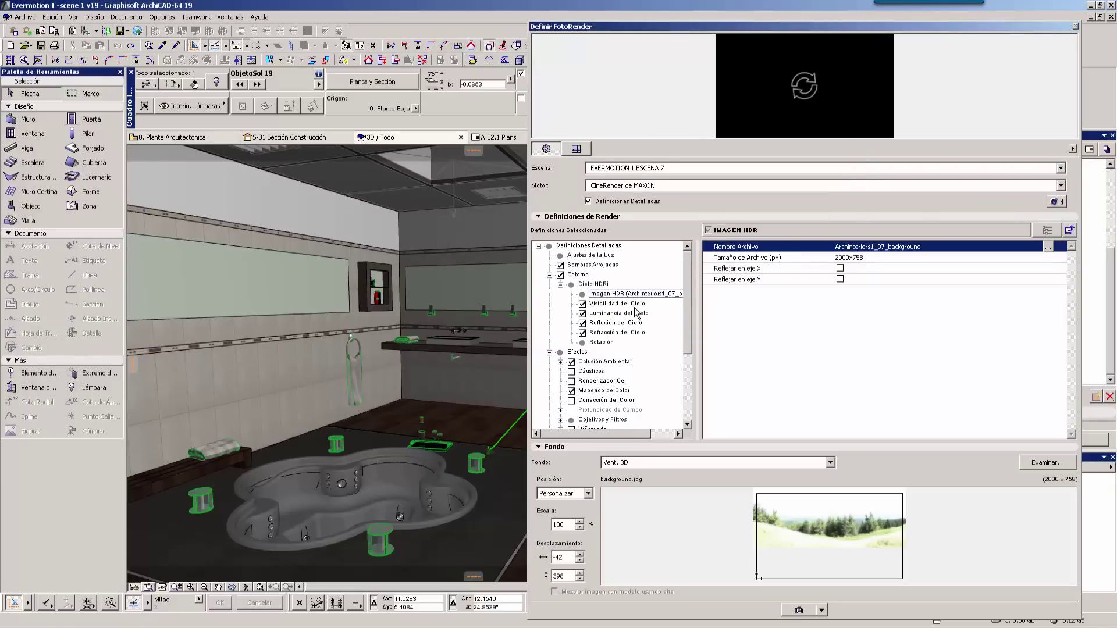
{"action": "left_click", "coordinate": [617, 303]}
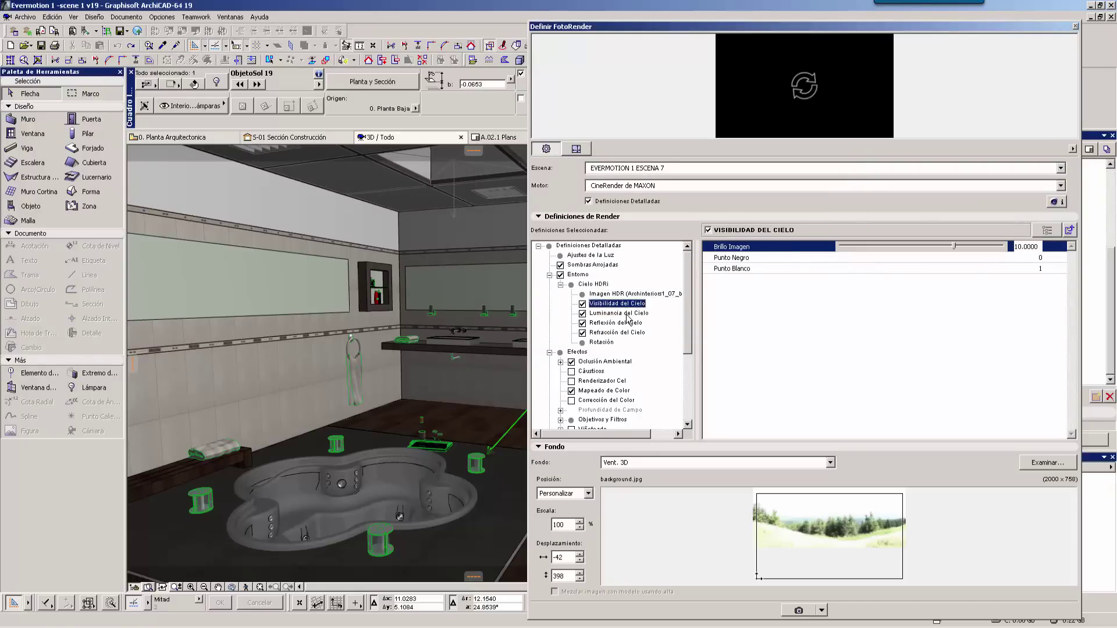
{"action": "left_click", "coordinate": [1038, 248]}
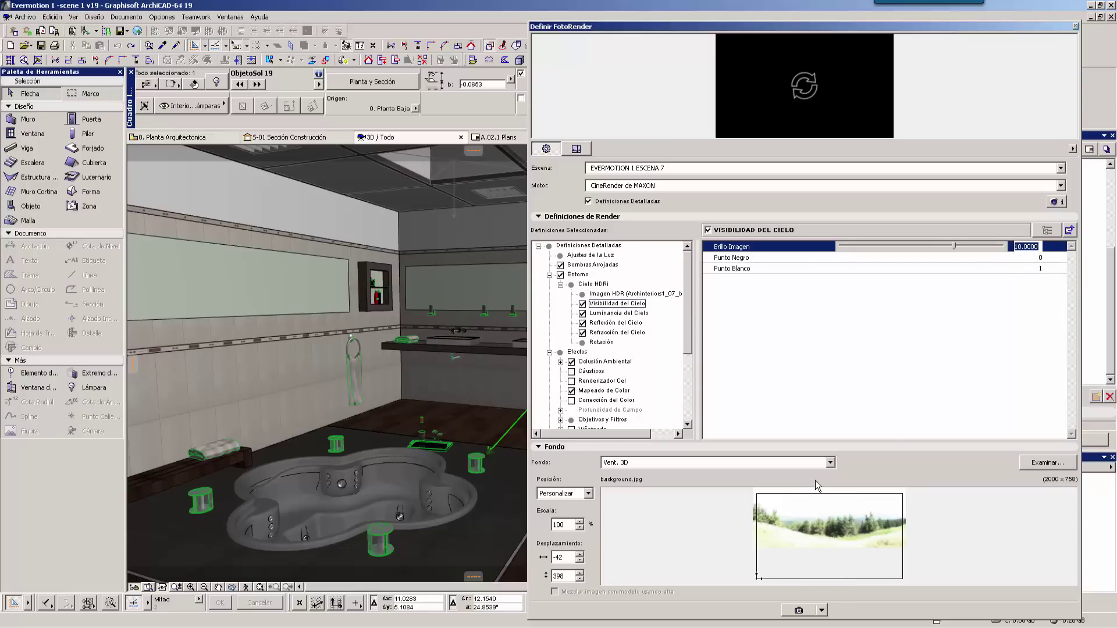
{"action": "left_click_drag", "start_coordinate": [688, 342], "coordinate": [683, 382]}
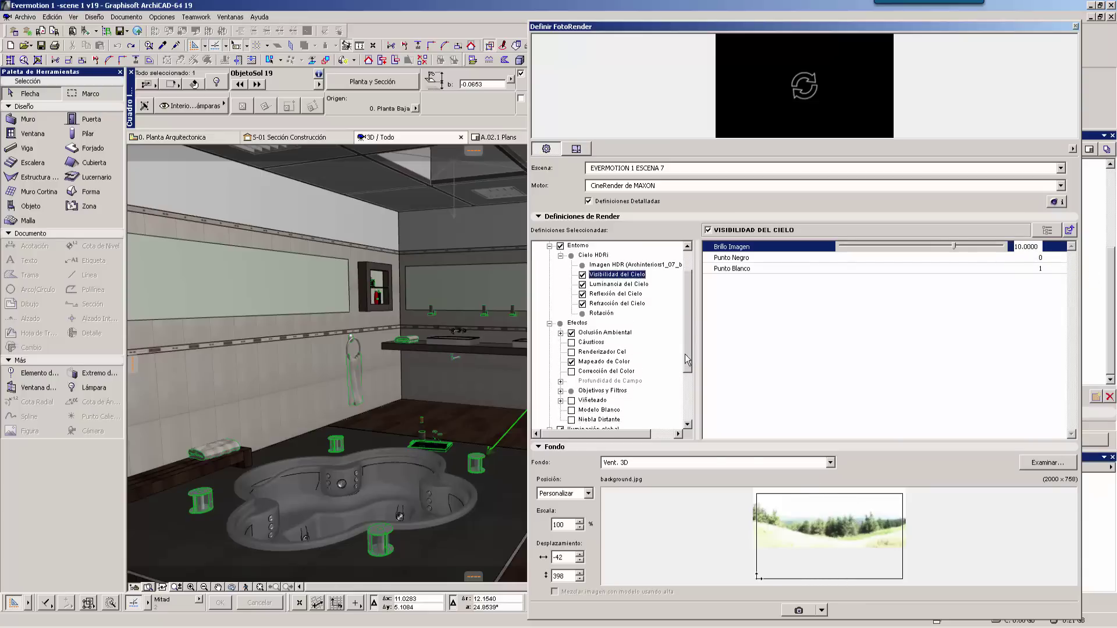
Step: Review Oclusión Ambiental, then Mapeado de Color (Exponencial, Modelo HSV, darkness multiplier 1.5)
{"action": "left_click", "coordinate": [561, 285]}
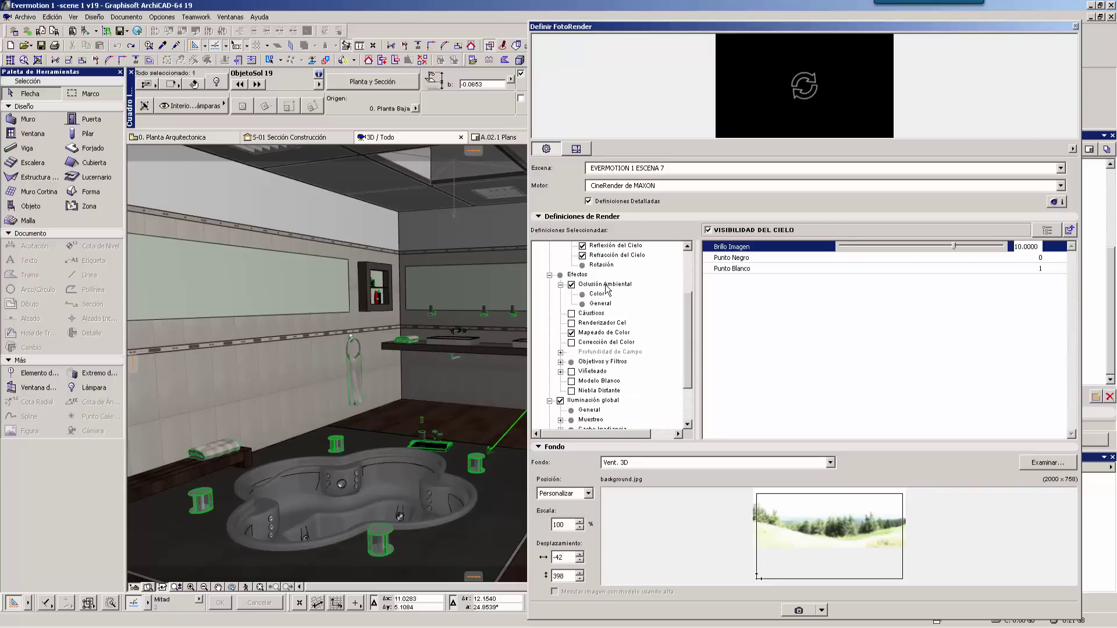
{"action": "left_click", "coordinate": [606, 285]}
{"action": "left_click", "coordinate": [600, 303]}
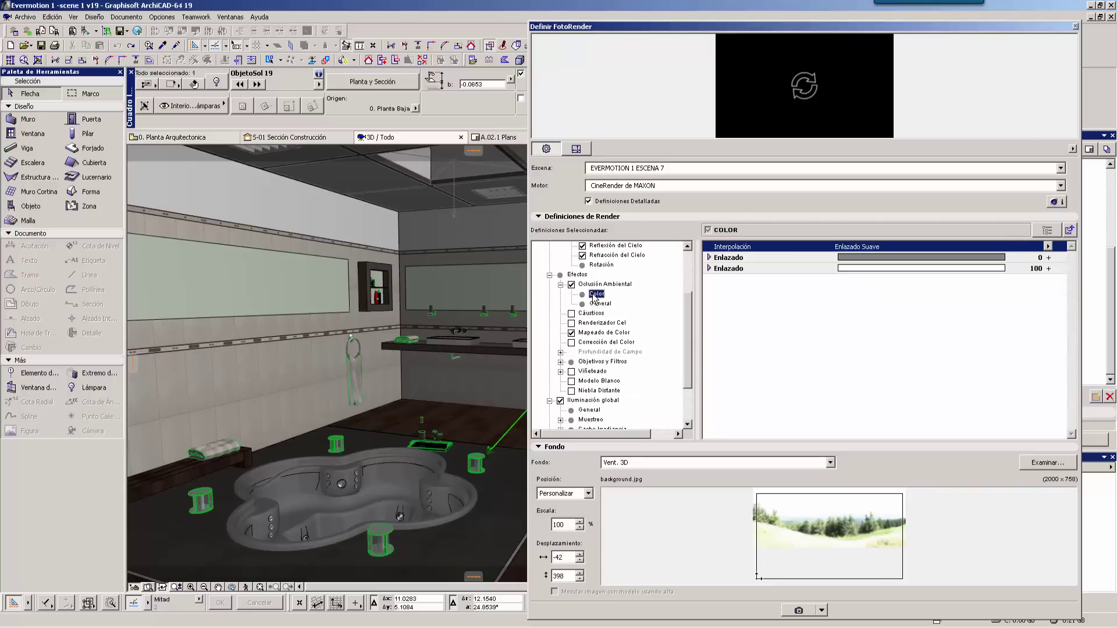
{"action": "left_click", "coordinate": [599, 303]}
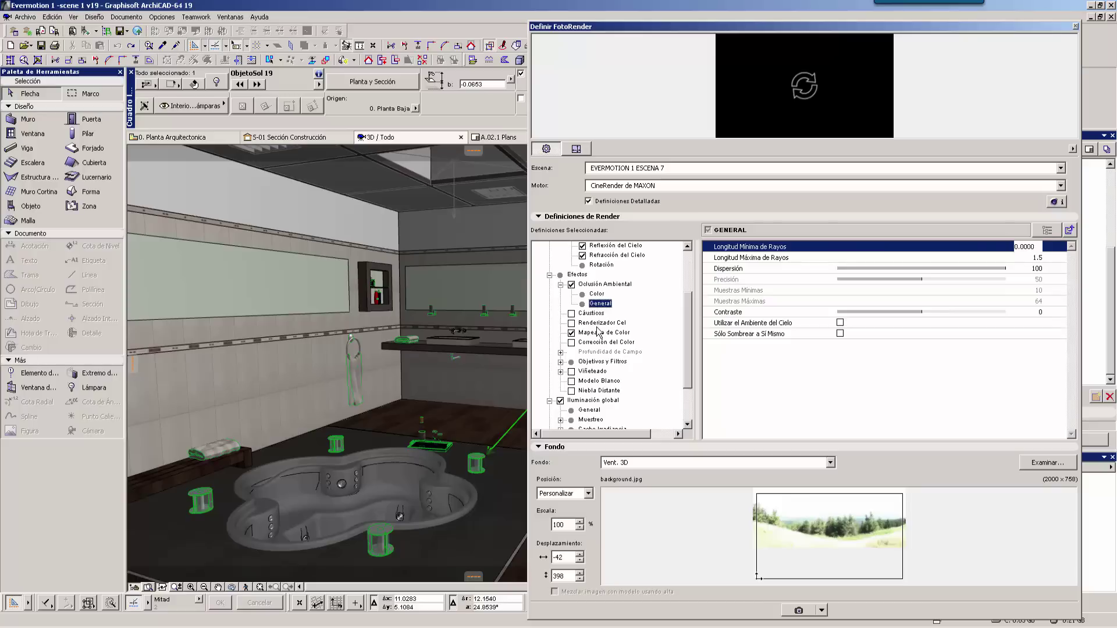
{"action": "left_click", "coordinate": [607, 333]}
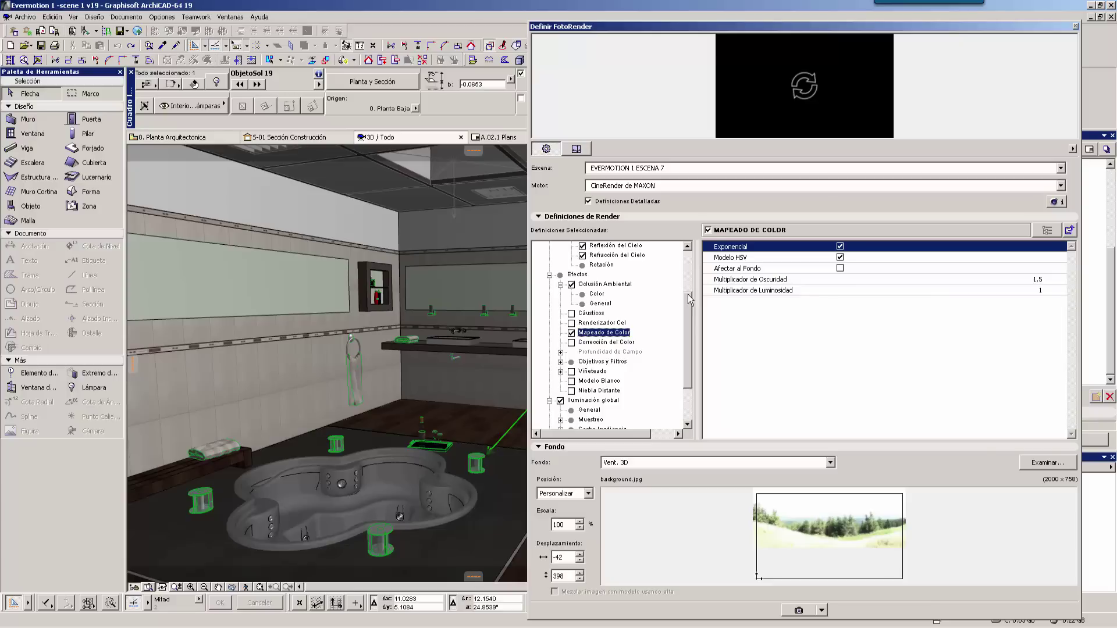
Step: Expand Iluminación global sampling and irradiance cache to show the cache refinement page
{"action": "scroll", "coordinate": [685, 372], "scroll_direction": "down", "scroll_amount": 1}
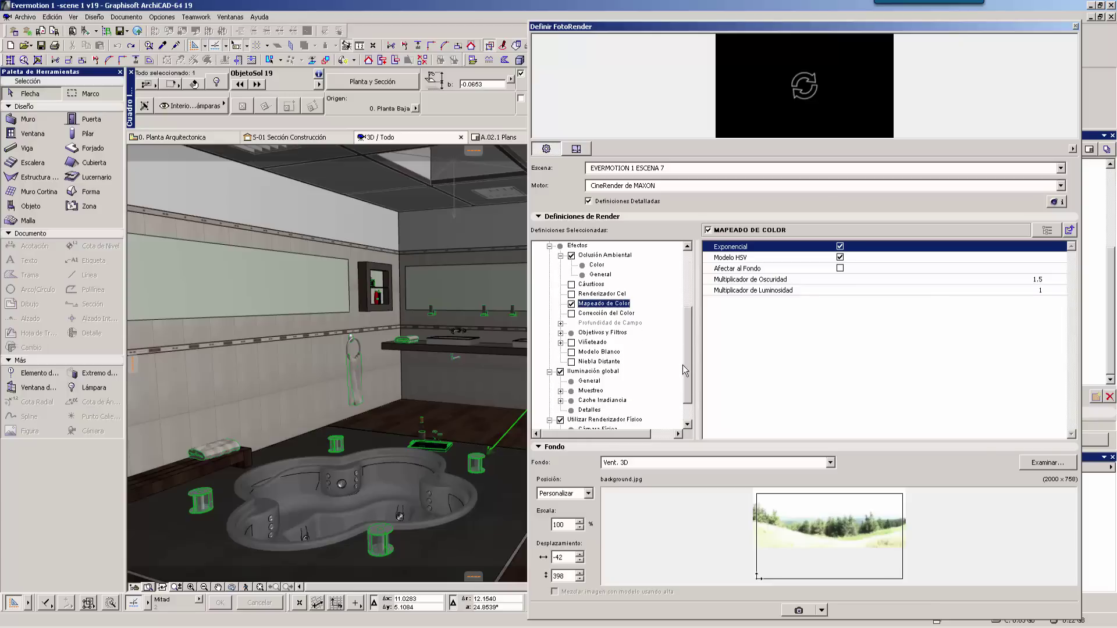
{"action": "left_click", "coordinate": [593, 372]}
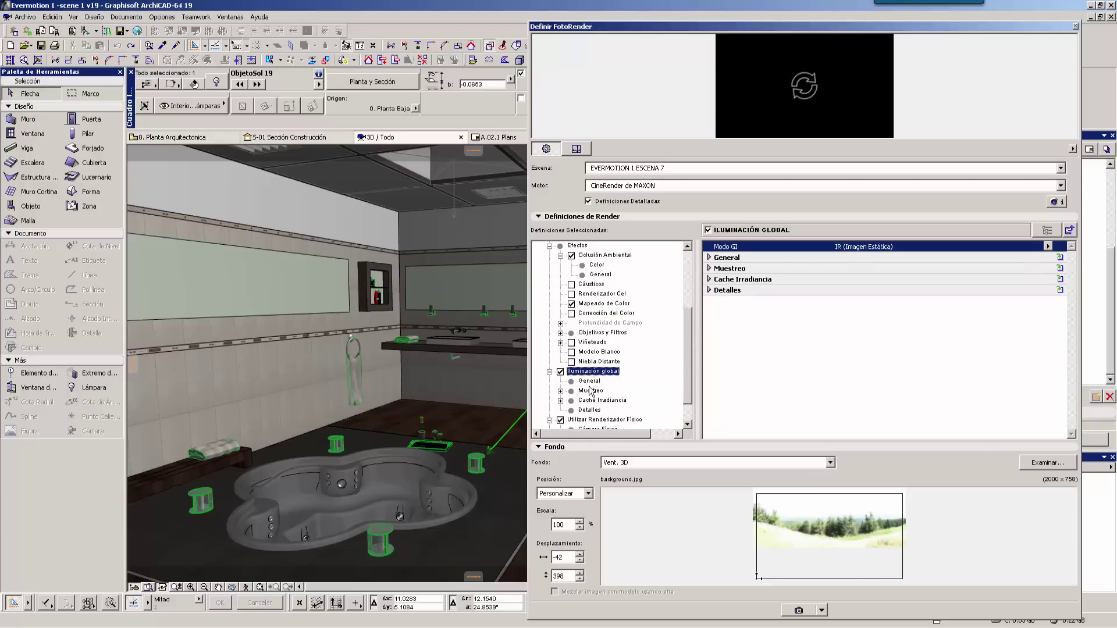
{"action": "left_click", "coordinate": [561, 391]}
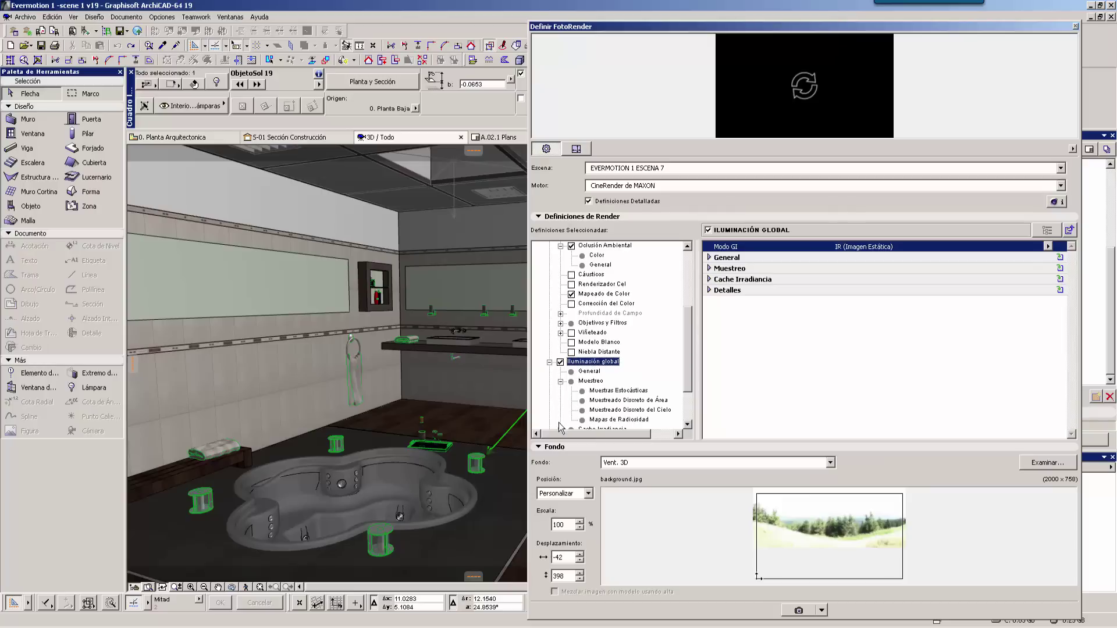
{"action": "scroll", "coordinate": [687, 420], "scroll_direction": "down", "scroll_amount": 2}
{"action": "left_click", "coordinate": [560, 372]}
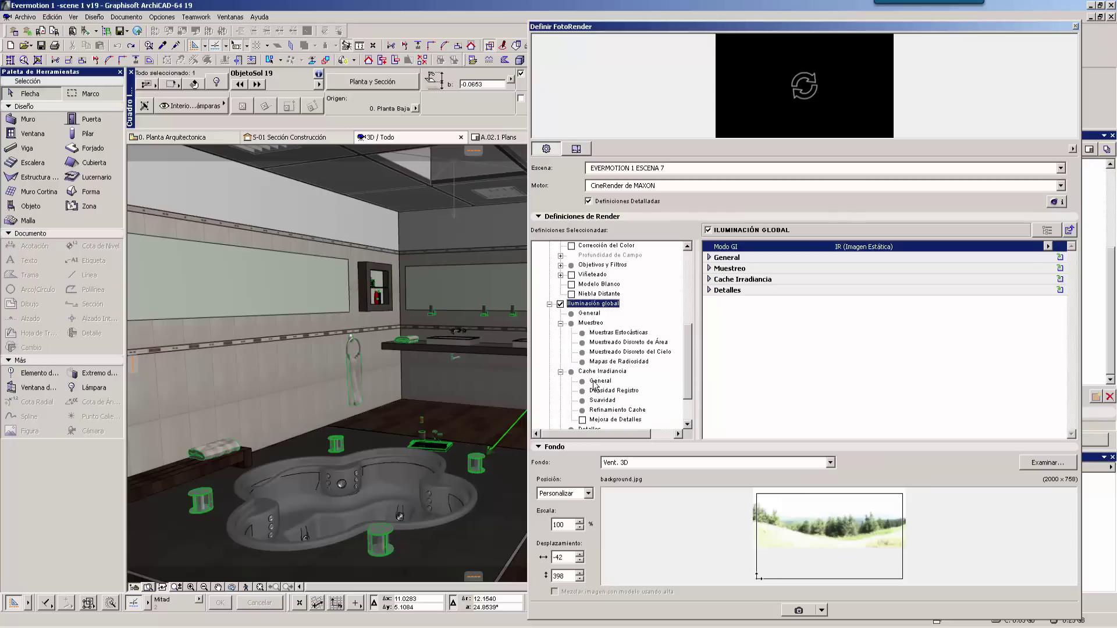
{"action": "left_click", "coordinate": [604, 372]}
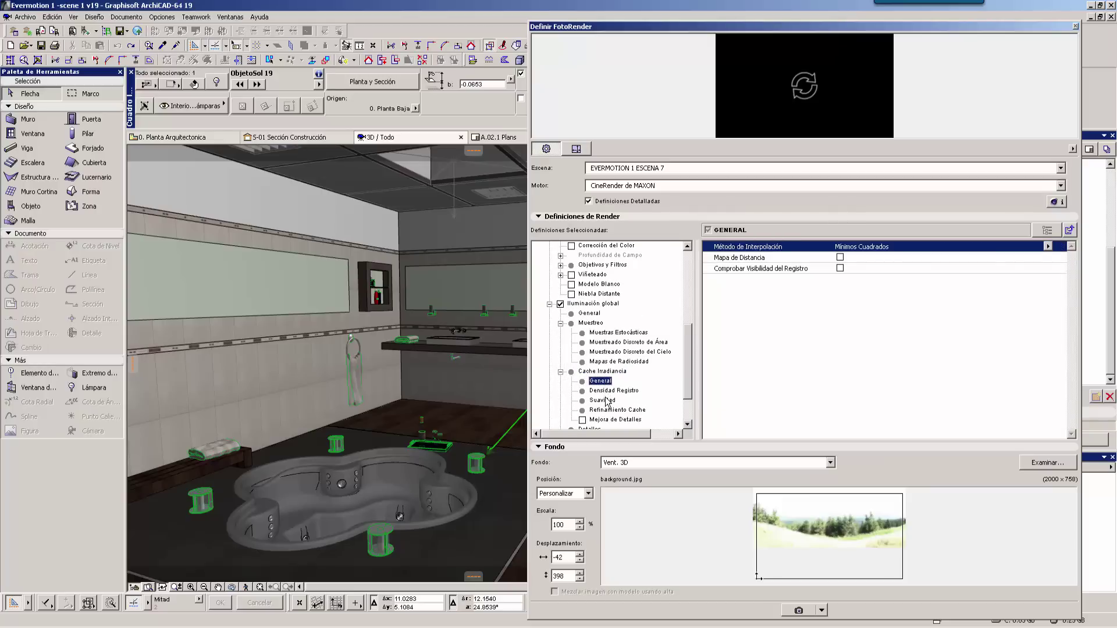
{"action": "left_click", "coordinate": [604, 410]}
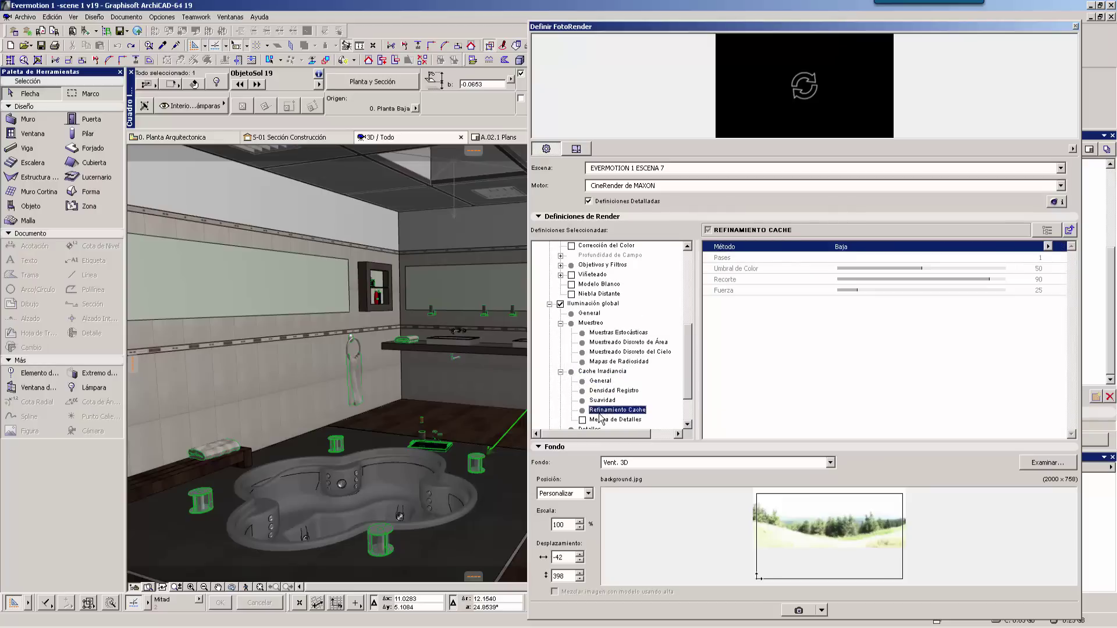
Step: Try the Personalizado refinement method, revert to Baja, and review density and smoothing settings
{"action": "left_click", "coordinate": [1048, 247]}
{"action": "left_click", "coordinate": [1051, 249]}
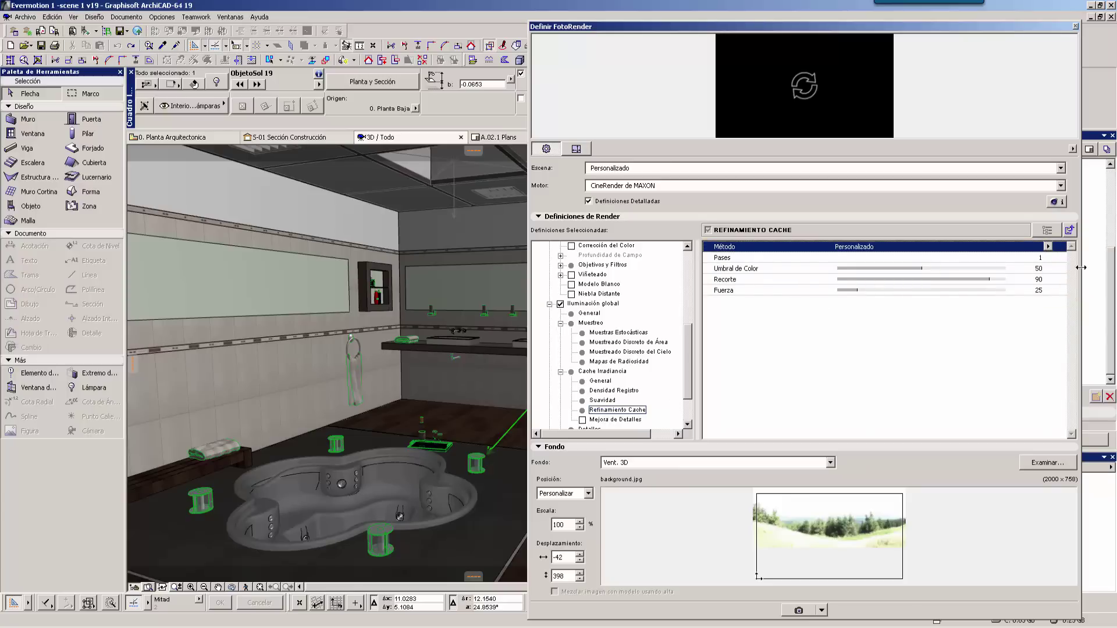
{"action": "left_click", "coordinate": [1048, 247]}
{"action": "left_click", "coordinate": [1064, 276]}
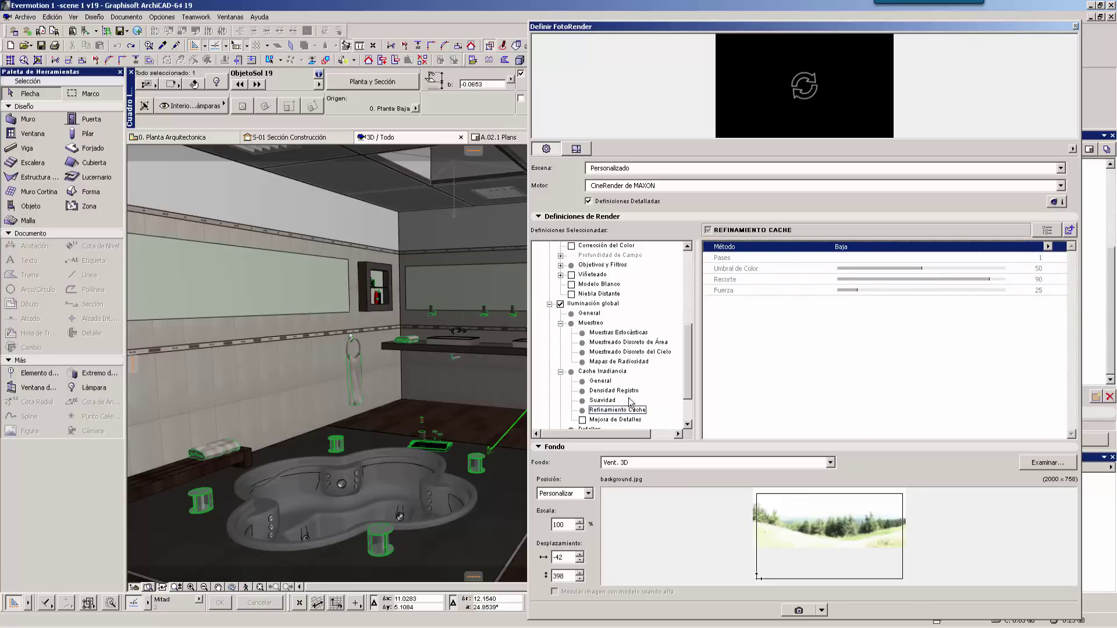
{"action": "left_click", "coordinate": [612, 391]}
{"action": "left_click", "coordinate": [601, 381]}
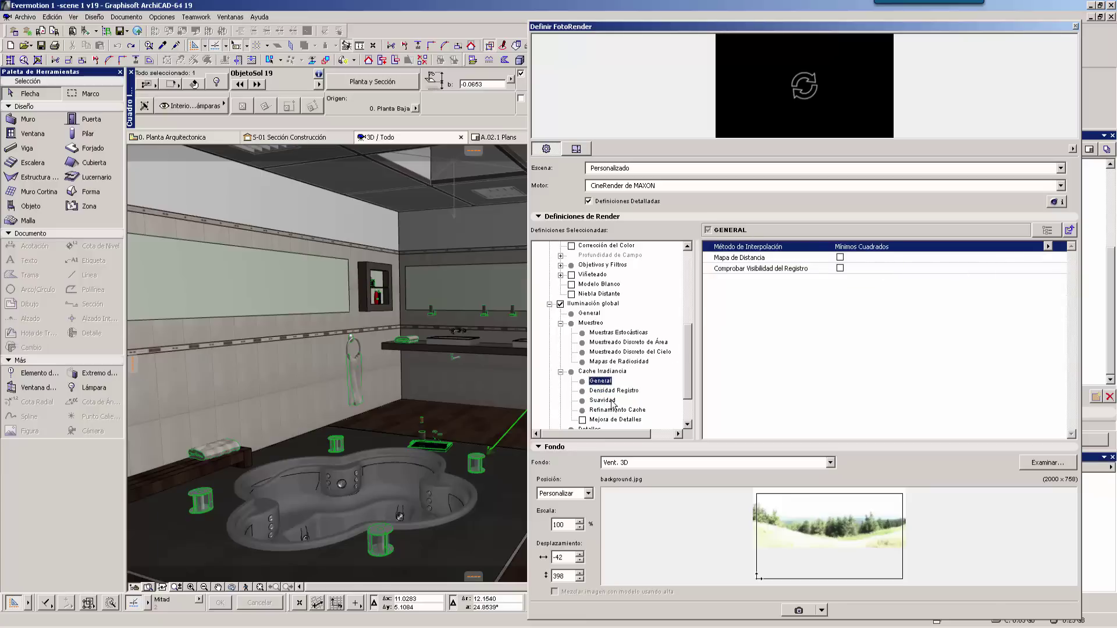
{"action": "left_click", "coordinate": [608, 401]}
Step: Compare sky and stochastic sampling, ending on Mapas de Radiosidad (maps off, 64 samples)
{"action": "left_click", "coordinate": [625, 353]}
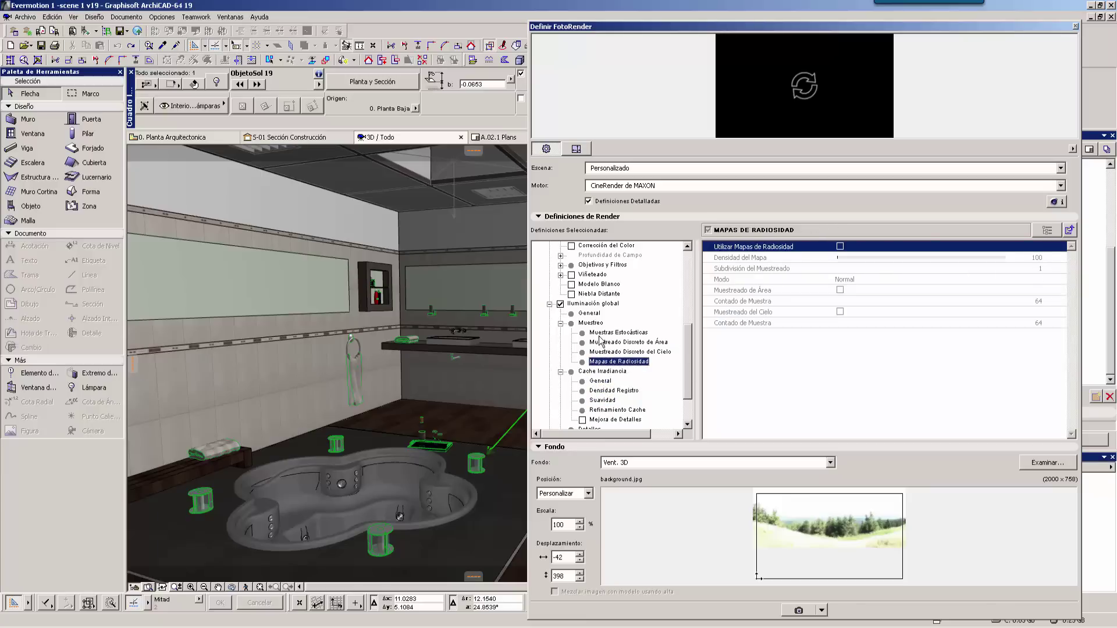
{"action": "left_click", "coordinate": [601, 333]}
{"action": "left_click", "coordinate": [609, 343]}
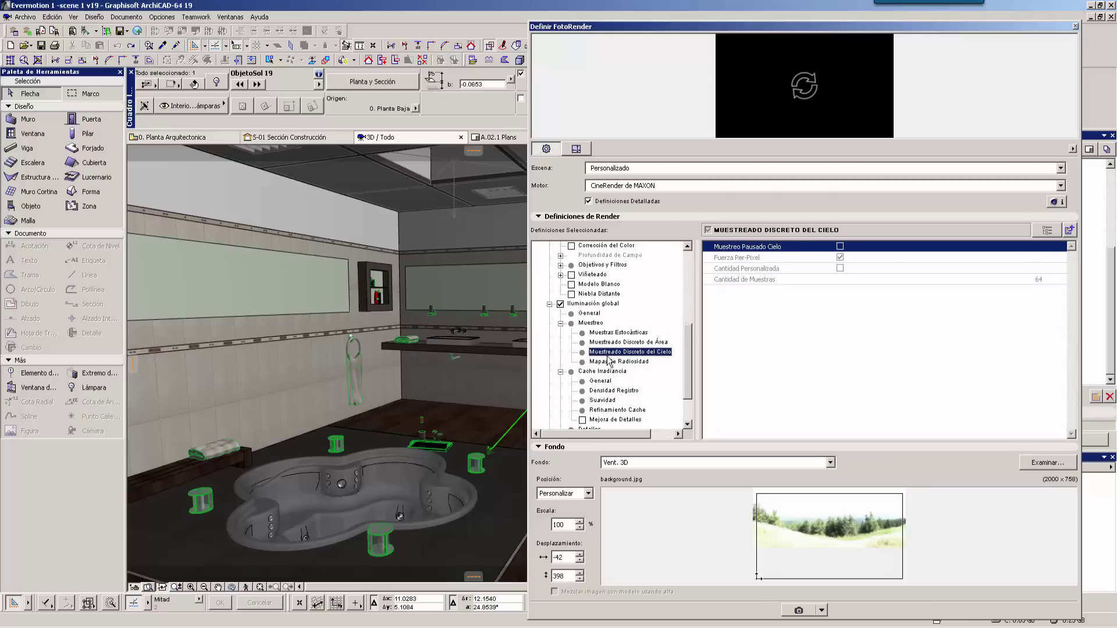
{"action": "left_click", "coordinate": [619, 362]}
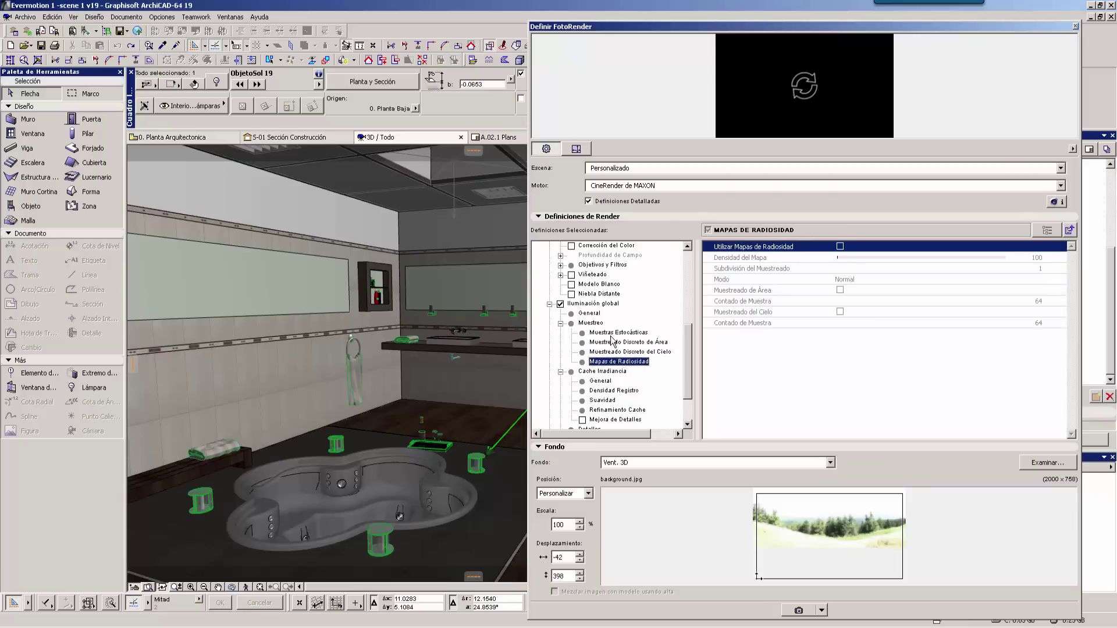
{"action": "left_click", "coordinate": [605, 333]}
{"action": "left_click", "coordinate": [607, 352]}
{"action": "left_click", "coordinate": [607, 362]}
{"action": "left_click_drag", "start_coordinate": [692, 393], "coordinate": [690, 415]}
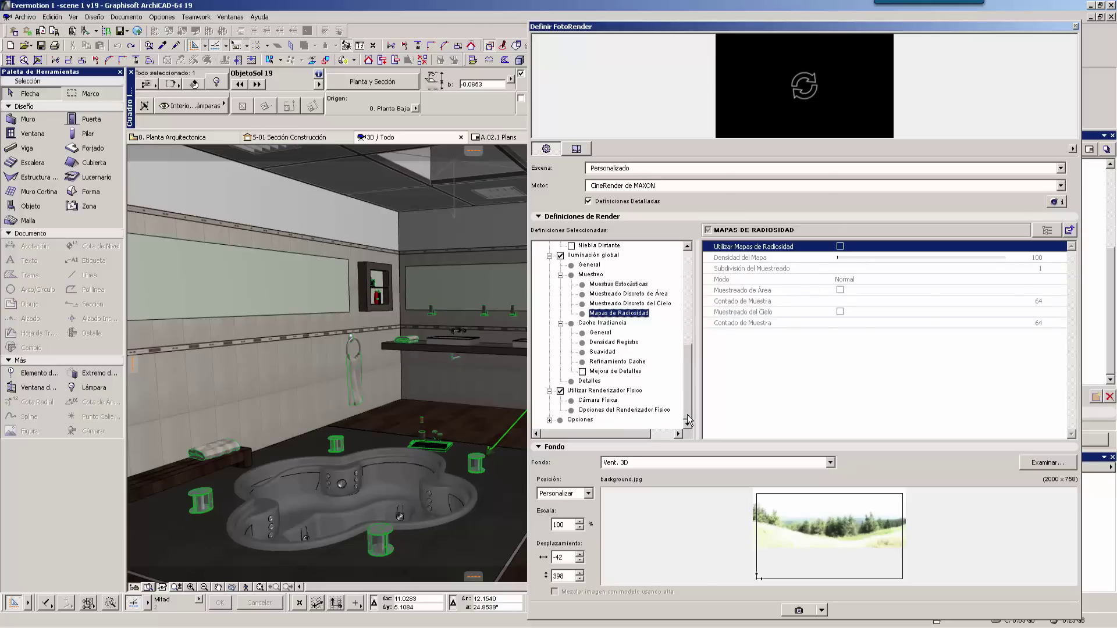
Step: Review Cámara Física (ISO 400, 1/60, 6500 K), then the Adaptable-sampler physical renderer options
{"action": "left_click", "coordinate": [598, 400]}
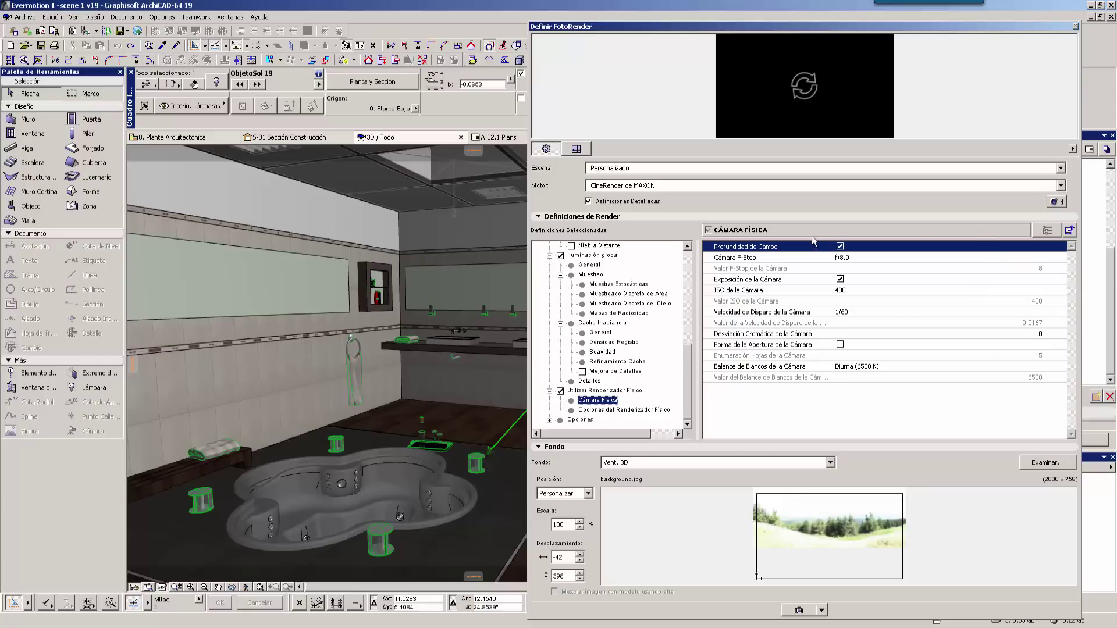
{"action": "left_click", "coordinate": [772, 295]}
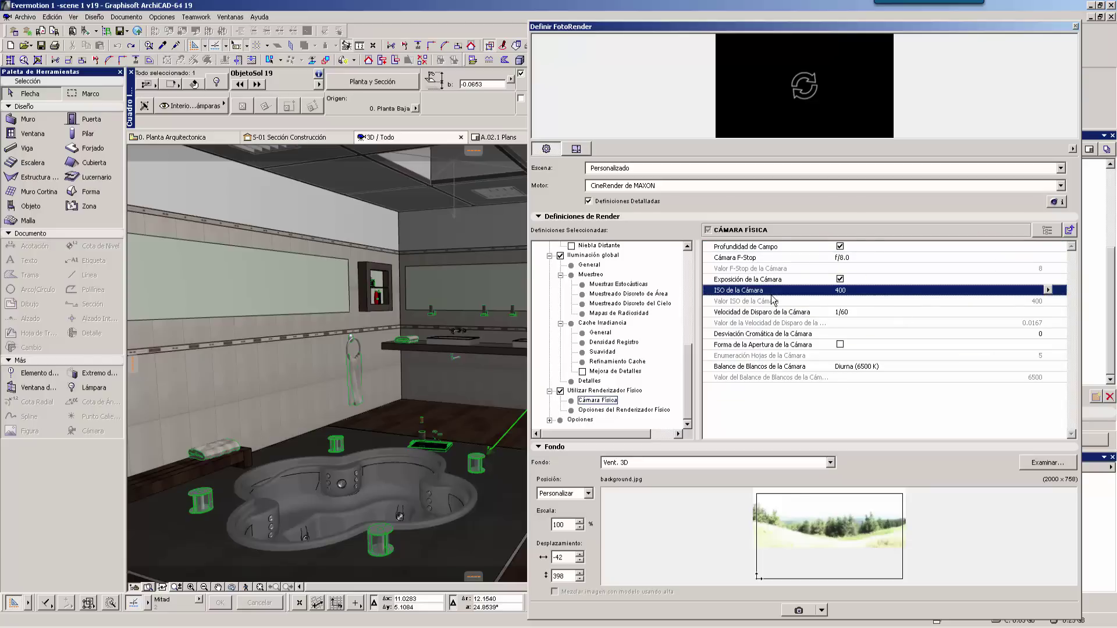
{"action": "left_click", "coordinate": [773, 315]}
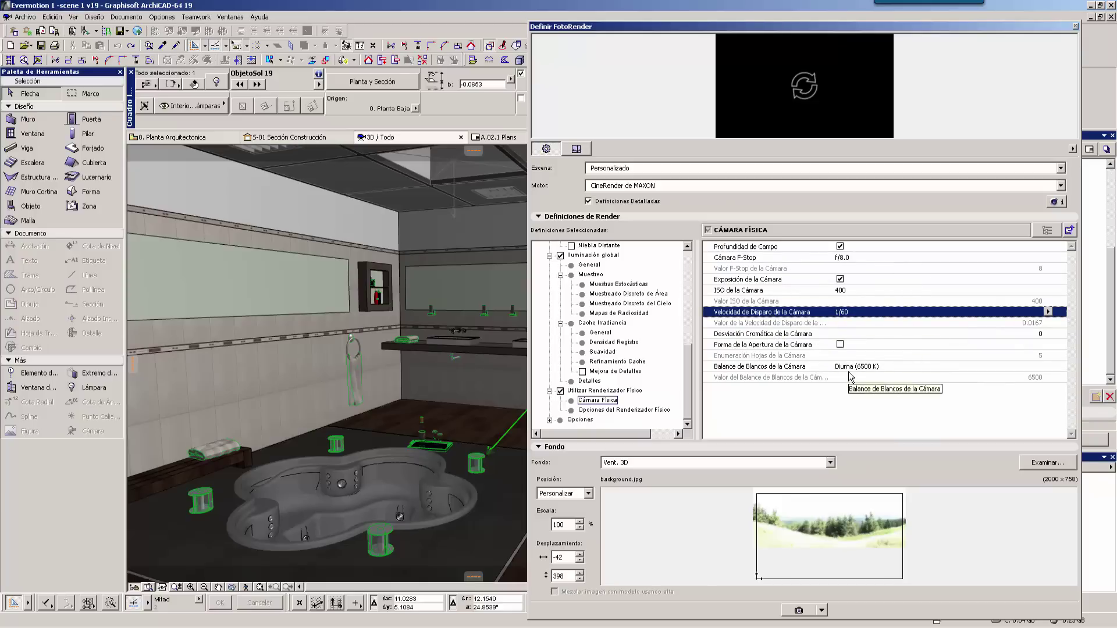
{"action": "left_click", "coordinate": [786, 368]}
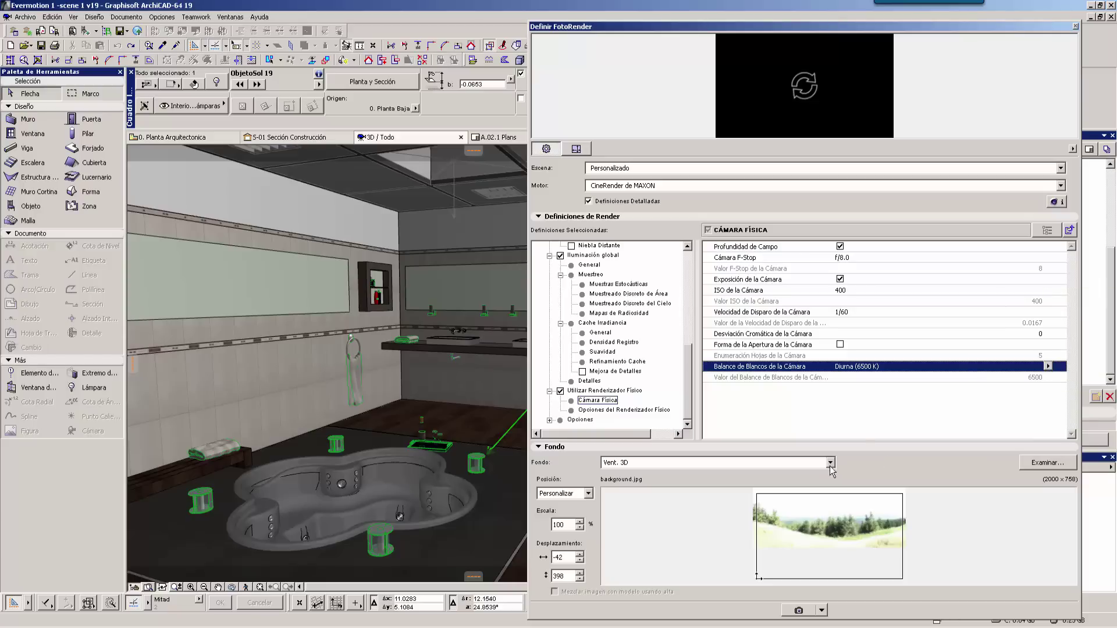
{"action": "left_click", "coordinate": [659, 411]}
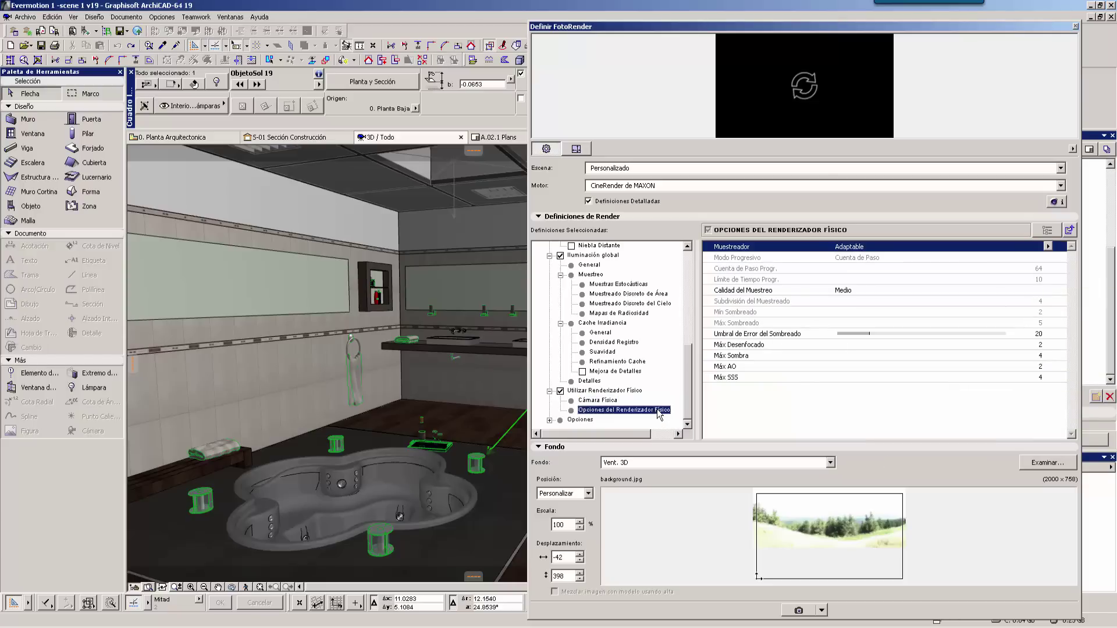
Step: Step through Opciones Generales, Antialiasing, Hierba and Arrojar Sombras (250x250 shadow map, filter 100)
{"action": "left_click", "coordinate": [550, 421]}
{"action": "left_click", "coordinate": [593, 401]}
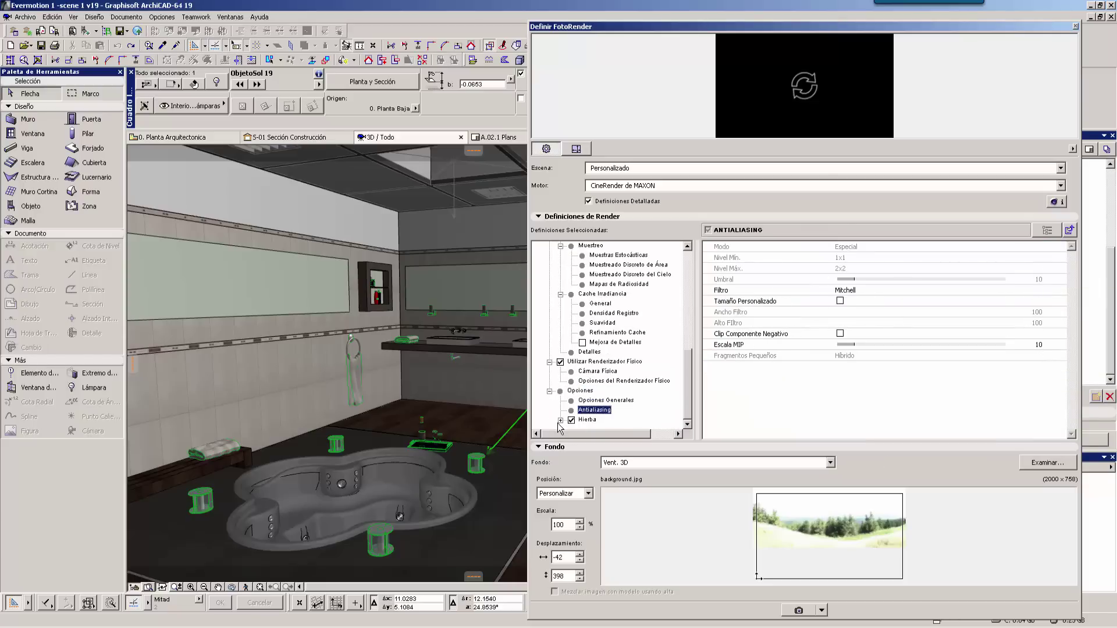
{"action": "left_click", "coordinate": [560, 419]}
{"action": "left_click", "coordinate": [601, 391]}
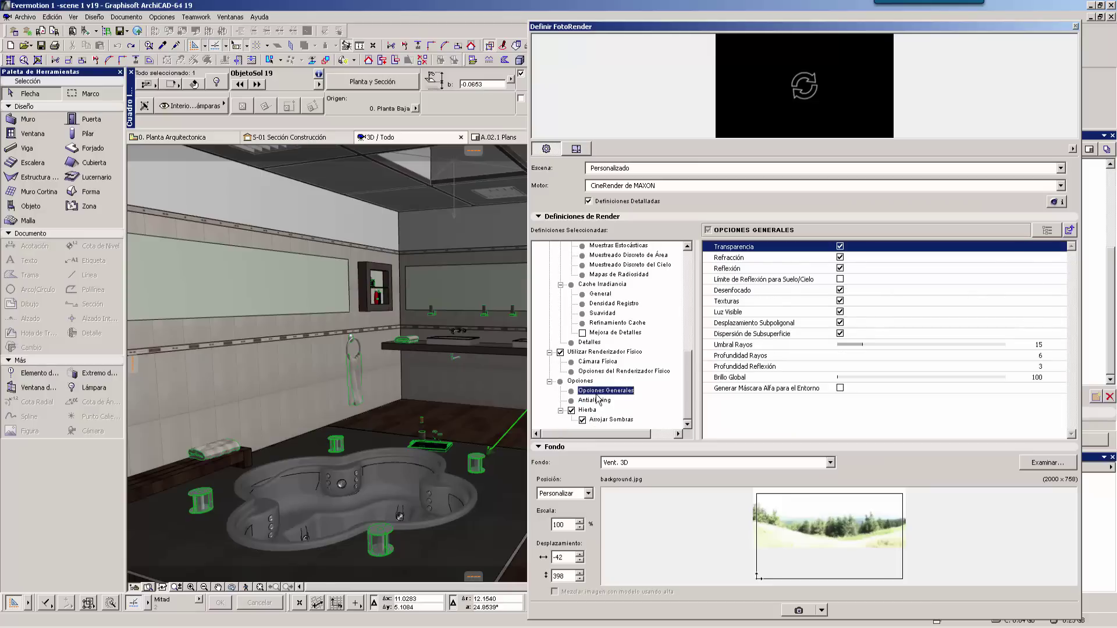
{"action": "left_click", "coordinate": [587, 410]}
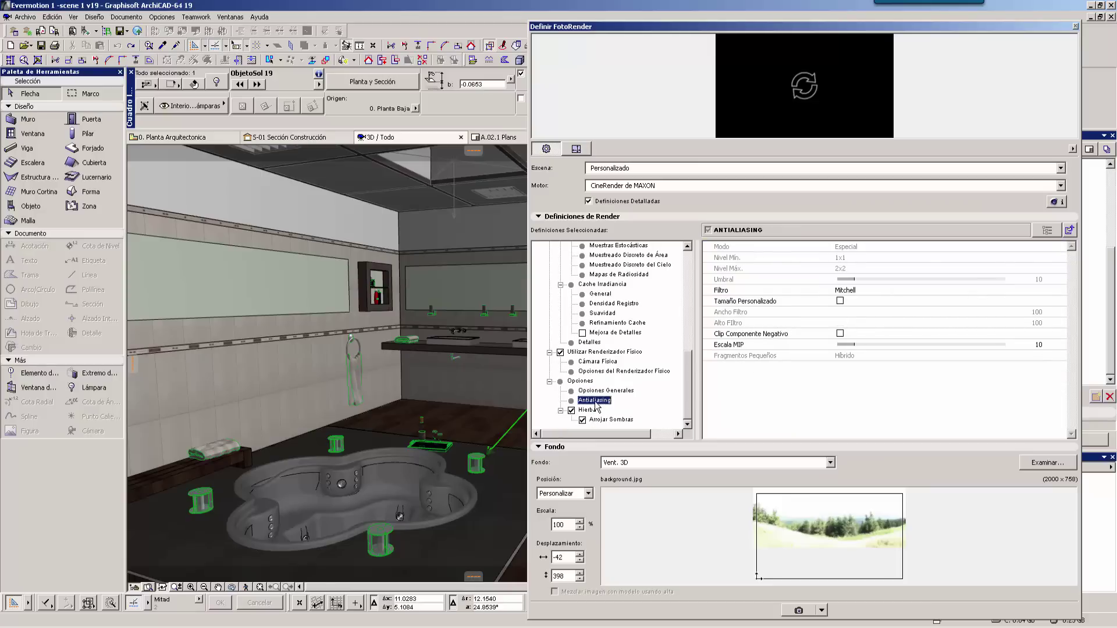
{"action": "left_click", "coordinate": [605, 420]}
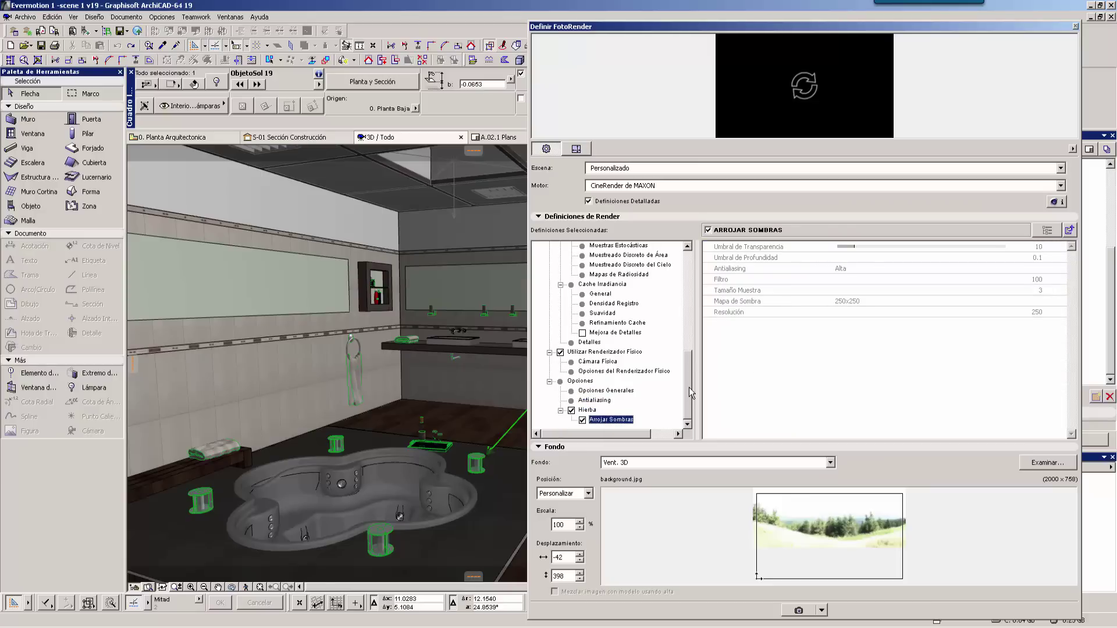
{"action": "left_click_drag", "start_coordinate": [693, 392], "coordinate": [696, 282]}
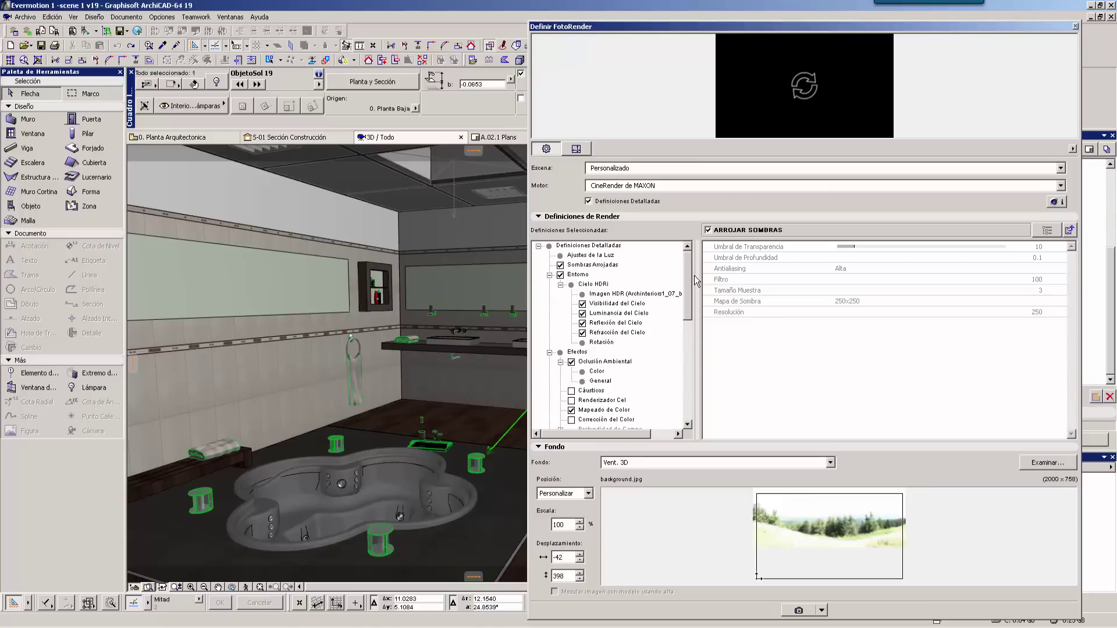
Step: Keep the Personalizado scene, confirm the 1920 × 1080 render size, and close Definir FotoRender
{"action": "left_click", "coordinate": [714, 169]}
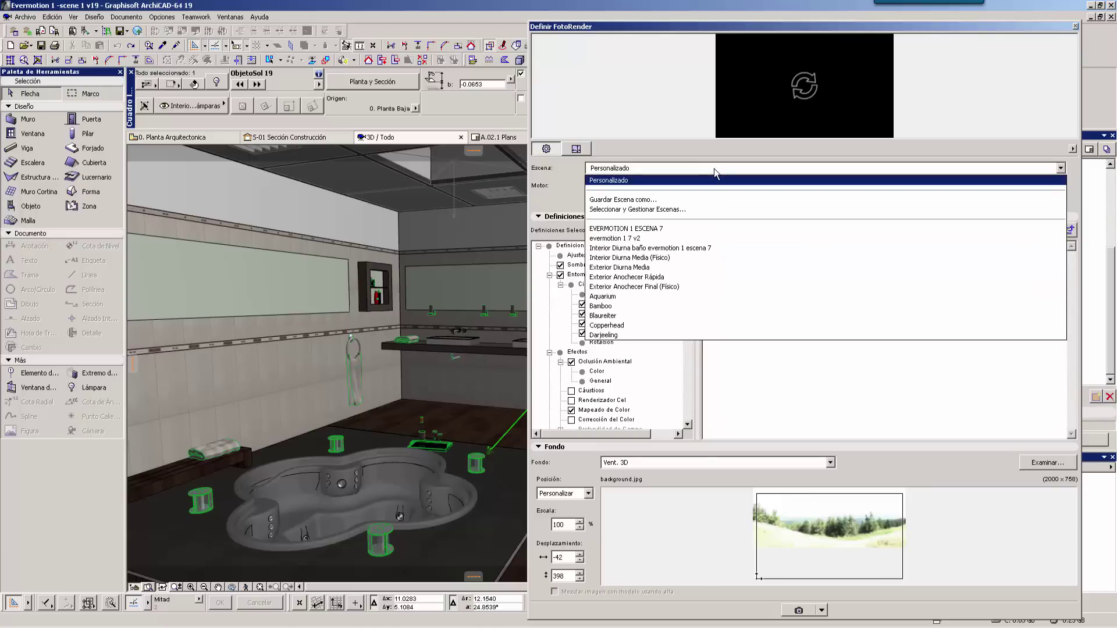
{"action": "left_click", "coordinate": [714, 169]}
{"action": "left_click", "coordinate": [576, 149]}
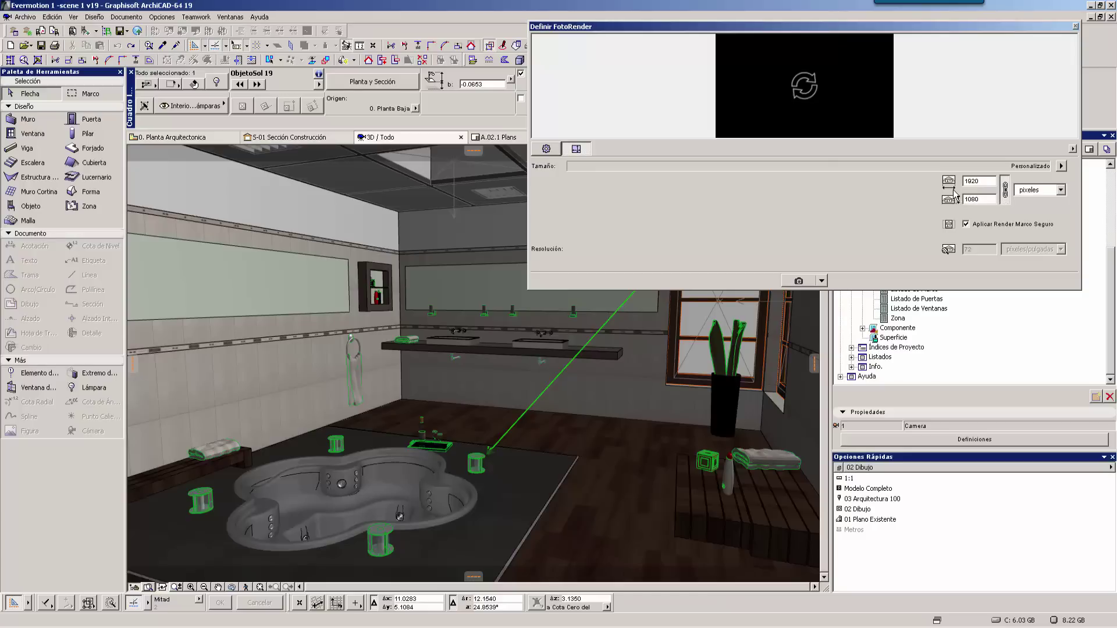
{"action": "left_click", "coordinate": [1076, 27]}
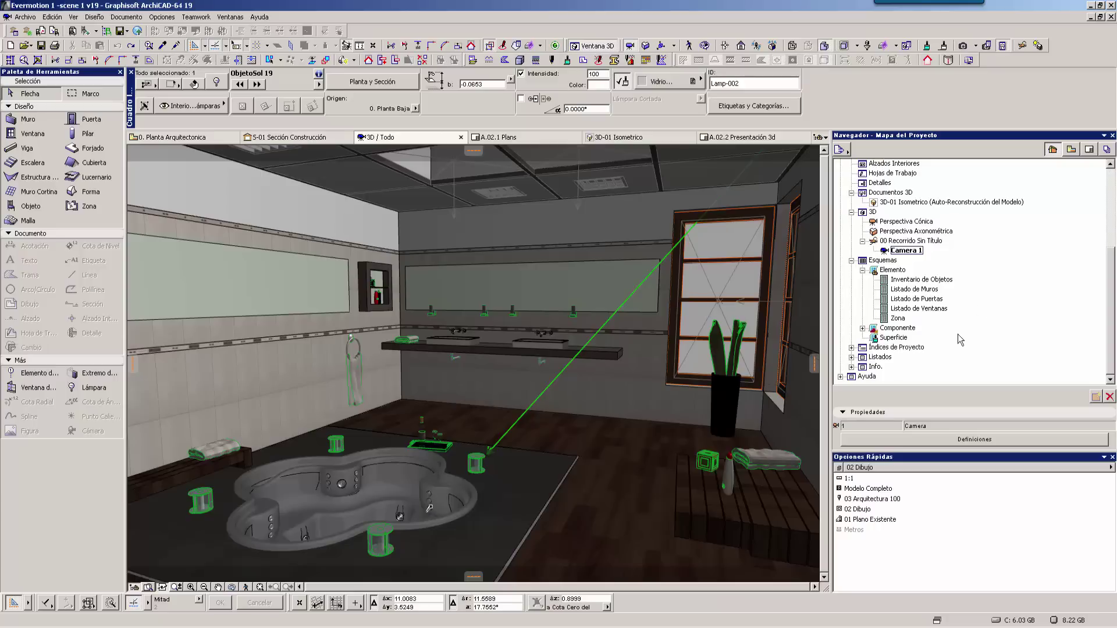
Step: Select 1 Camera Render in the View Map, then return to the A.02.2 Presentación 3d layout
{"action": "left_click", "coordinate": [1089, 150]}
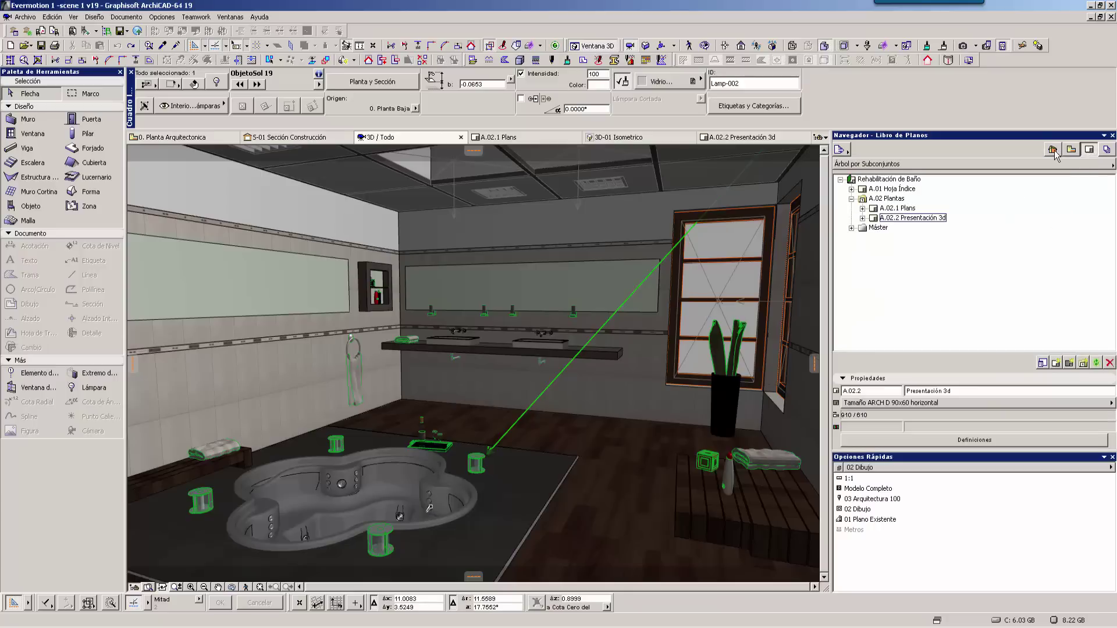
{"action": "left_click", "coordinate": [1071, 150]}
{"action": "left_click", "coordinate": [904, 338]}
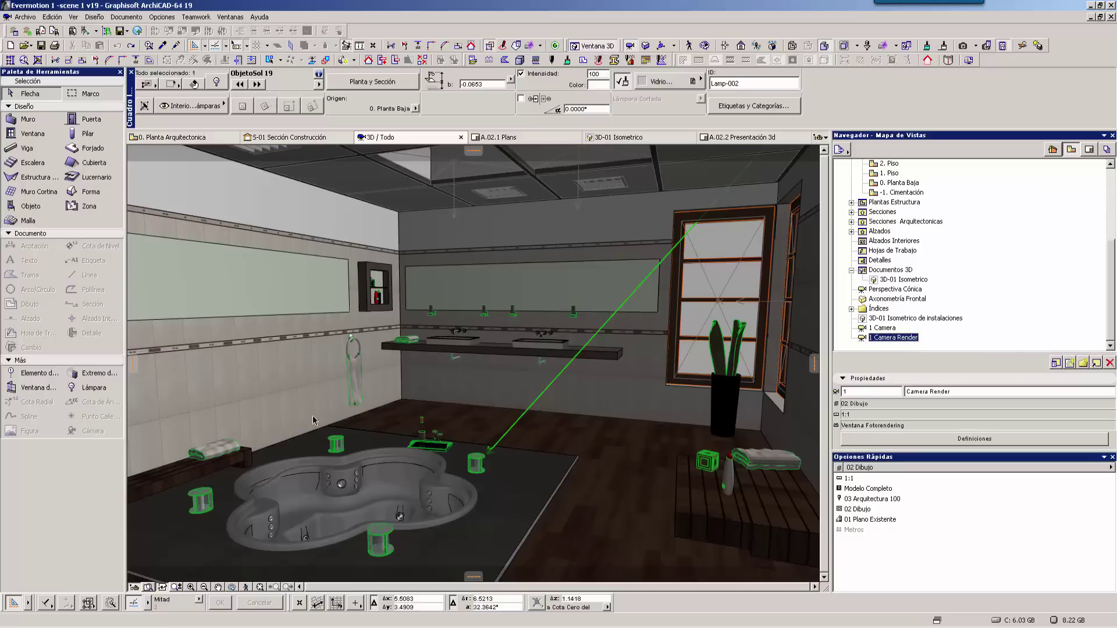
{"action": "left_click", "coordinate": [1091, 151]}
Step: Open the A.02.2 Presentación 3d layout and select the placed bathroom render drawing
{"action": "double_click", "coordinate": [889, 219]}
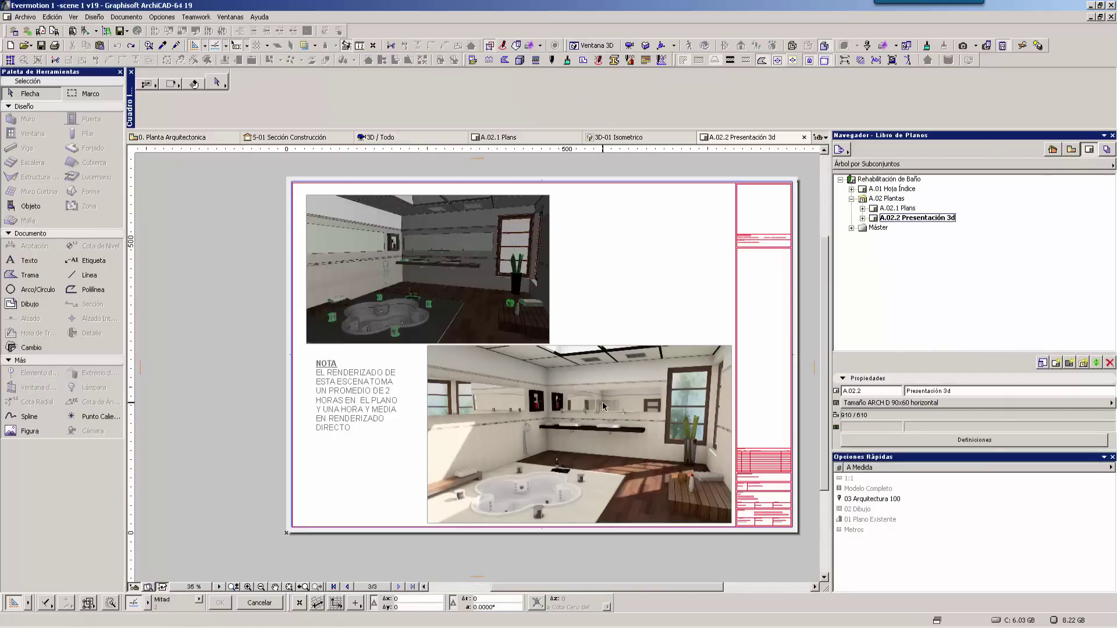
{"action": "left_click", "coordinate": [559, 508]}
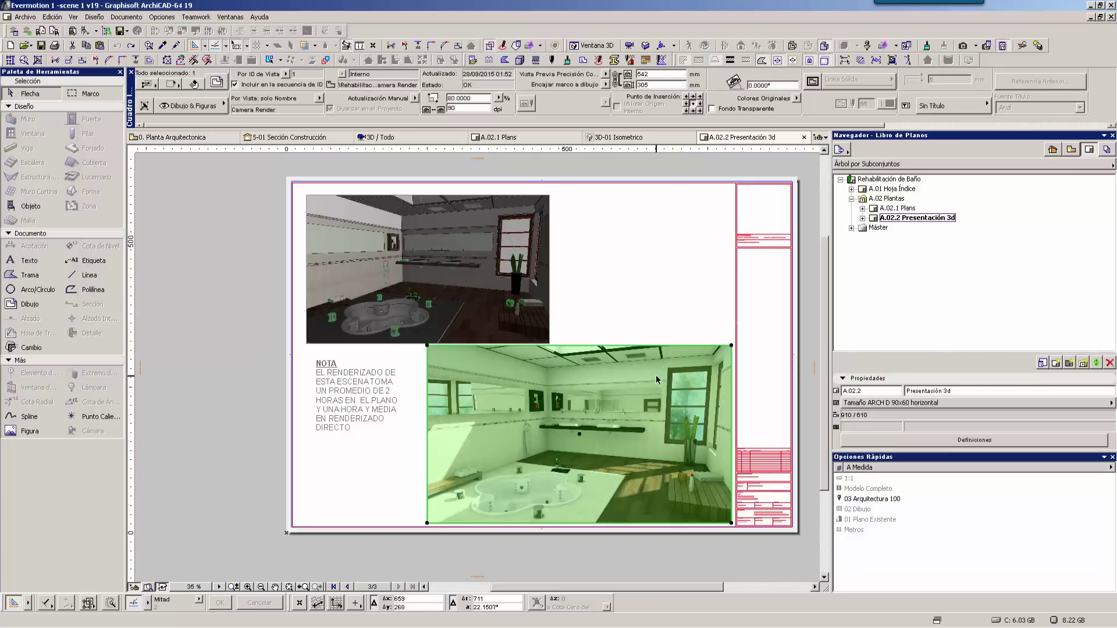
{"action": "right_click", "coordinate": [662, 287]}
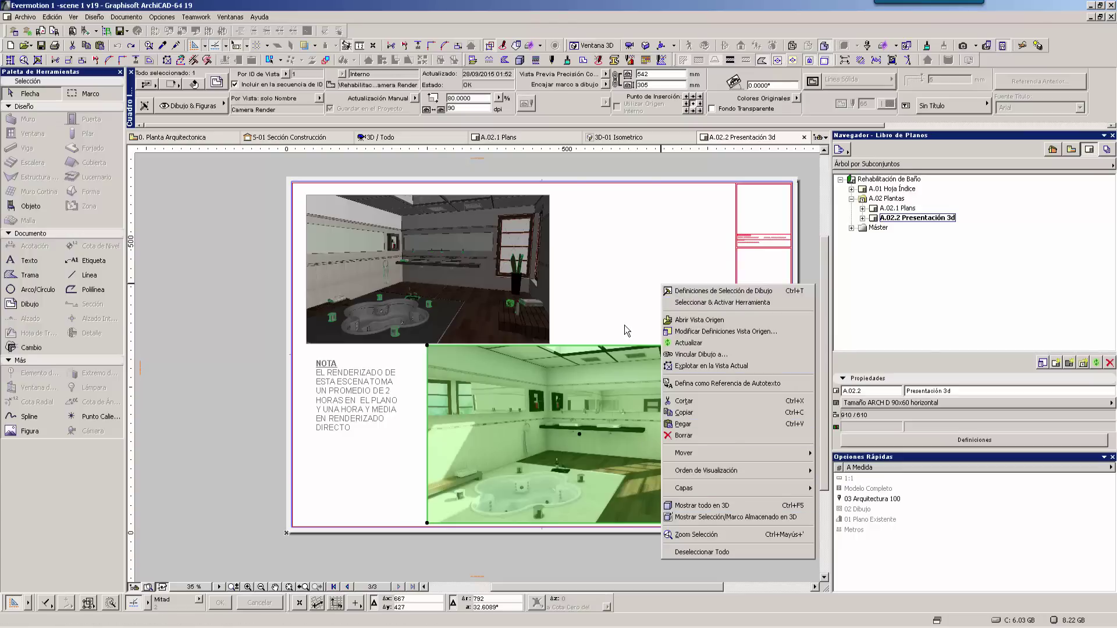
{"action": "left_click", "coordinate": [627, 330]}
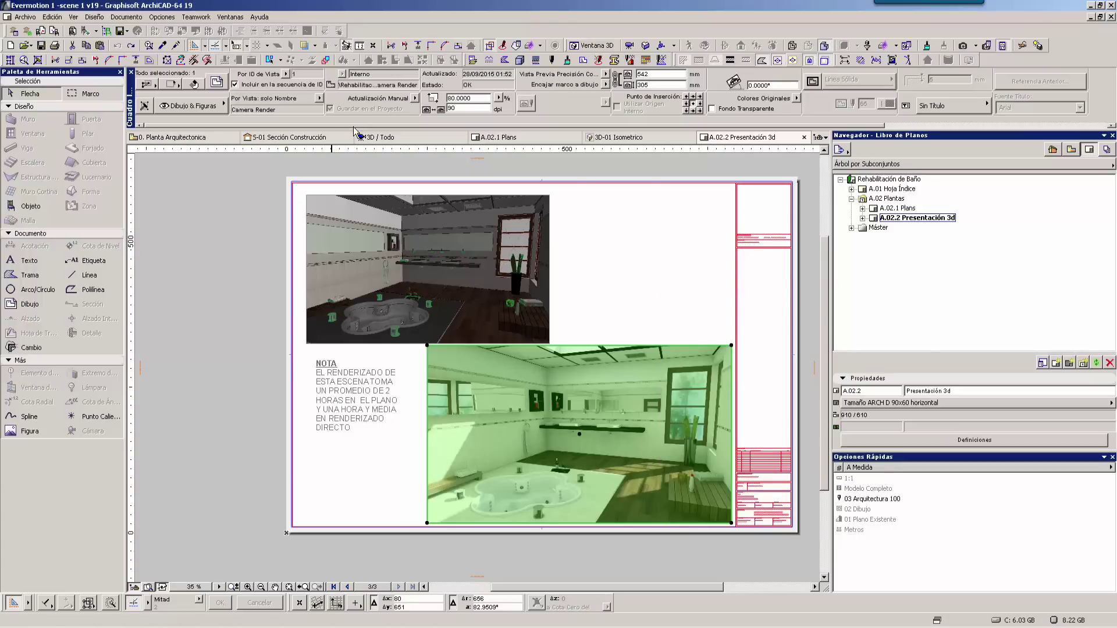
Step: Keep the bathroom render drawing on Actualización Manual, confirming it twice, then deselect it
{"action": "left_click", "coordinate": [414, 98]}
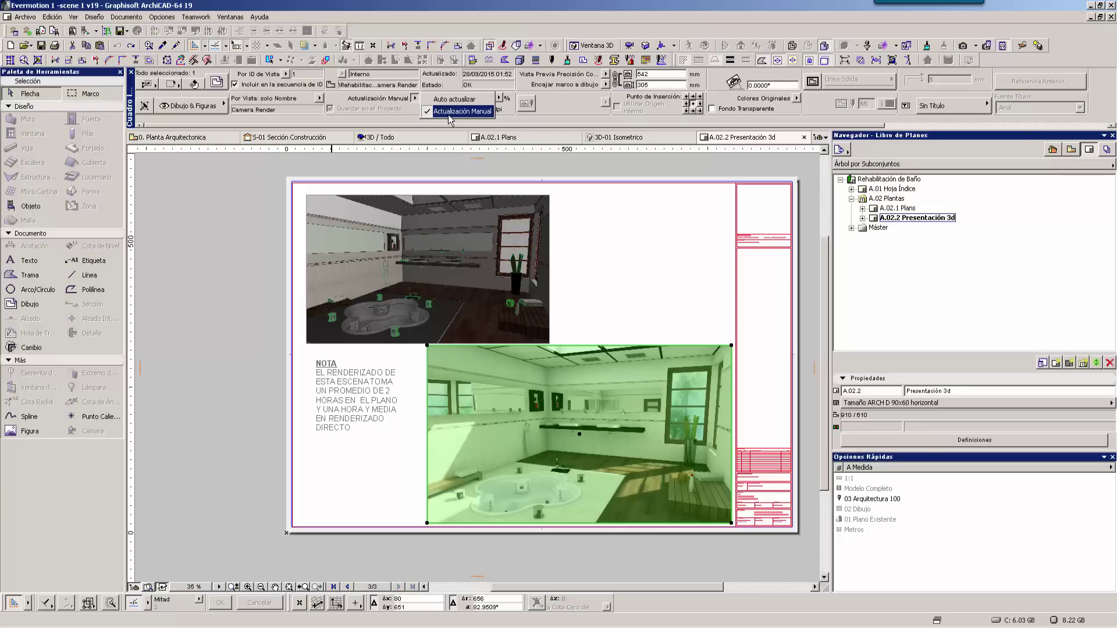
{"action": "left_click", "coordinate": [449, 117]}
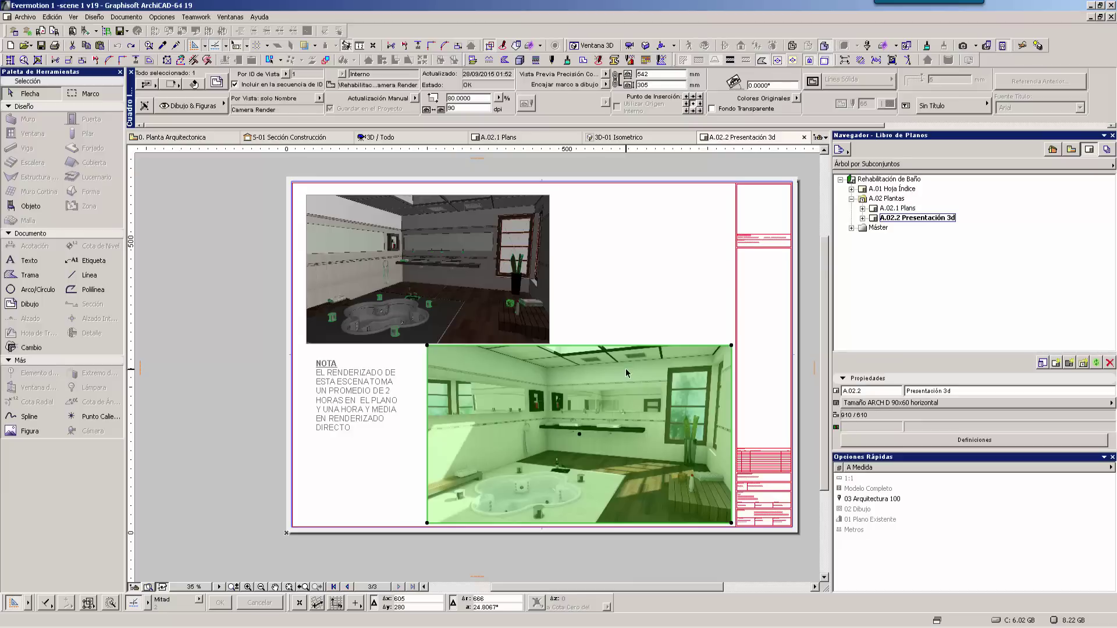
{"action": "key", "text": "Escape"}
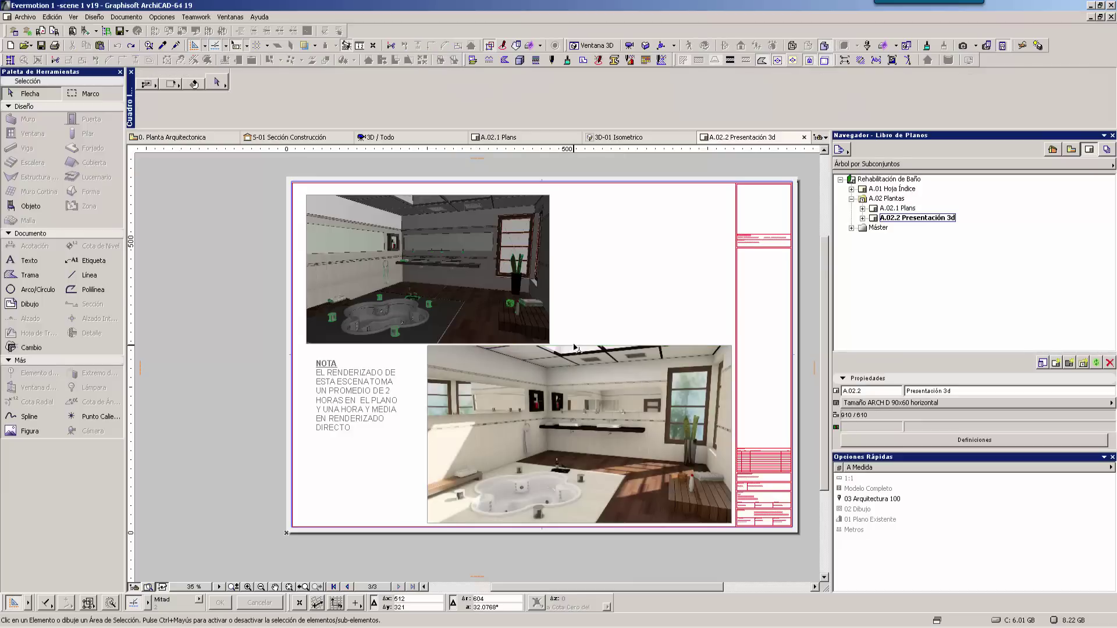
{"action": "left_click", "coordinate": [575, 349]}
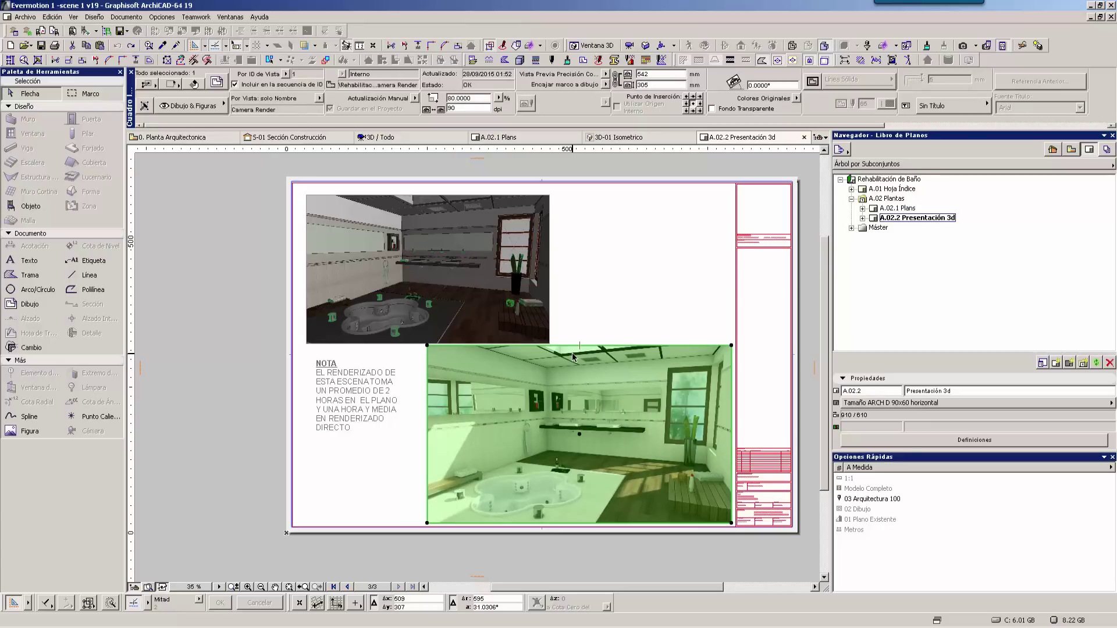
{"action": "left_click", "coordinate": [414, 99]}
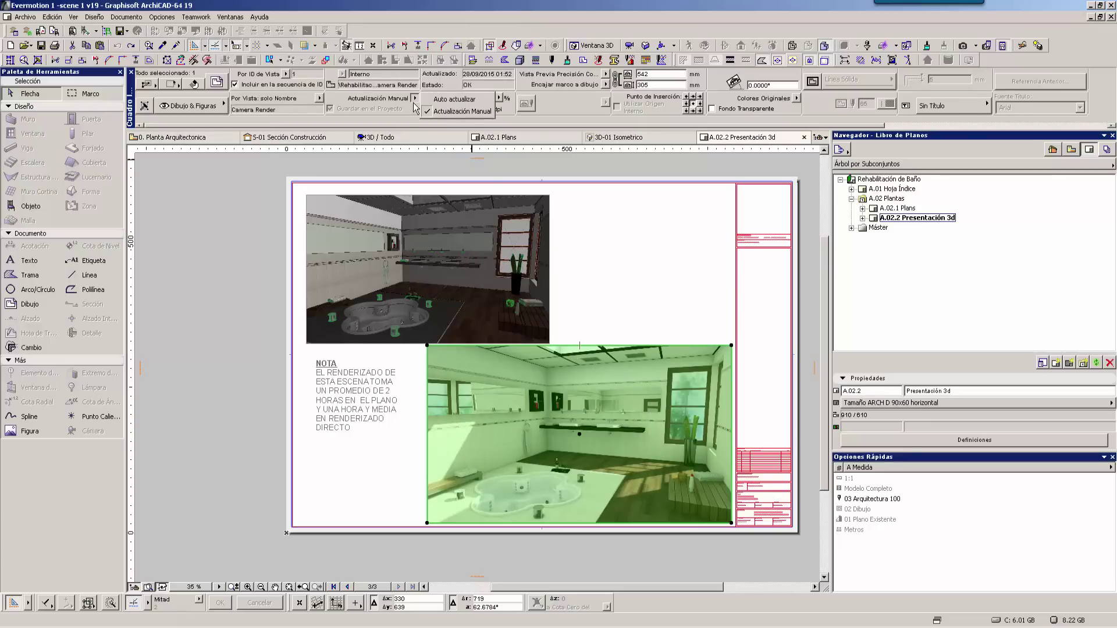
{"action": "left_click", "coordinate": [406, 109]}
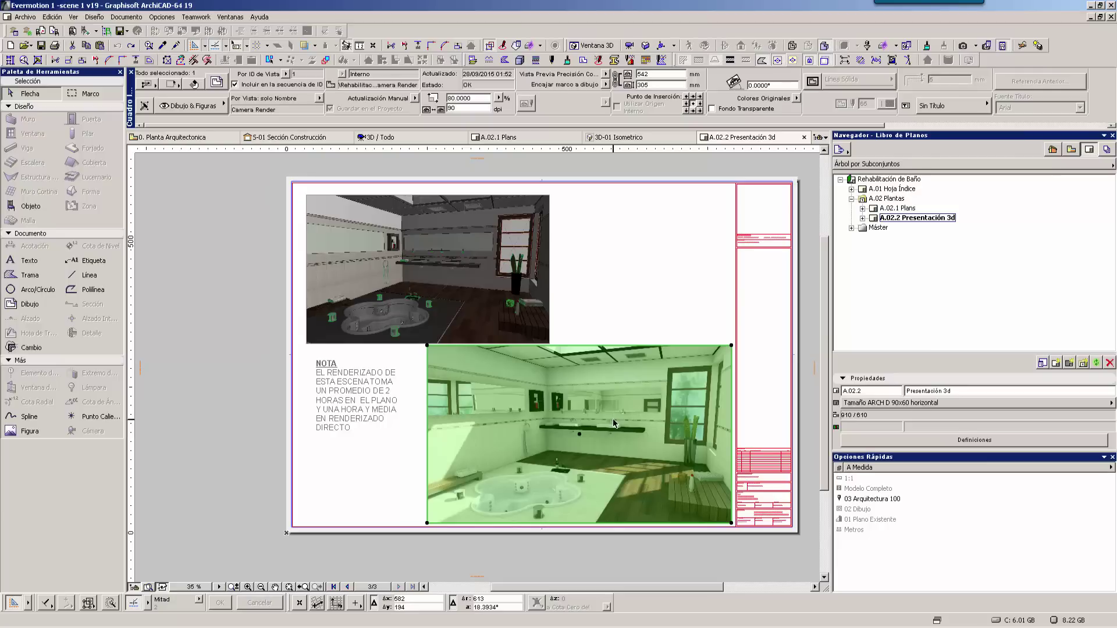
{"action": "left_click", "coordinate": [669, 322]}
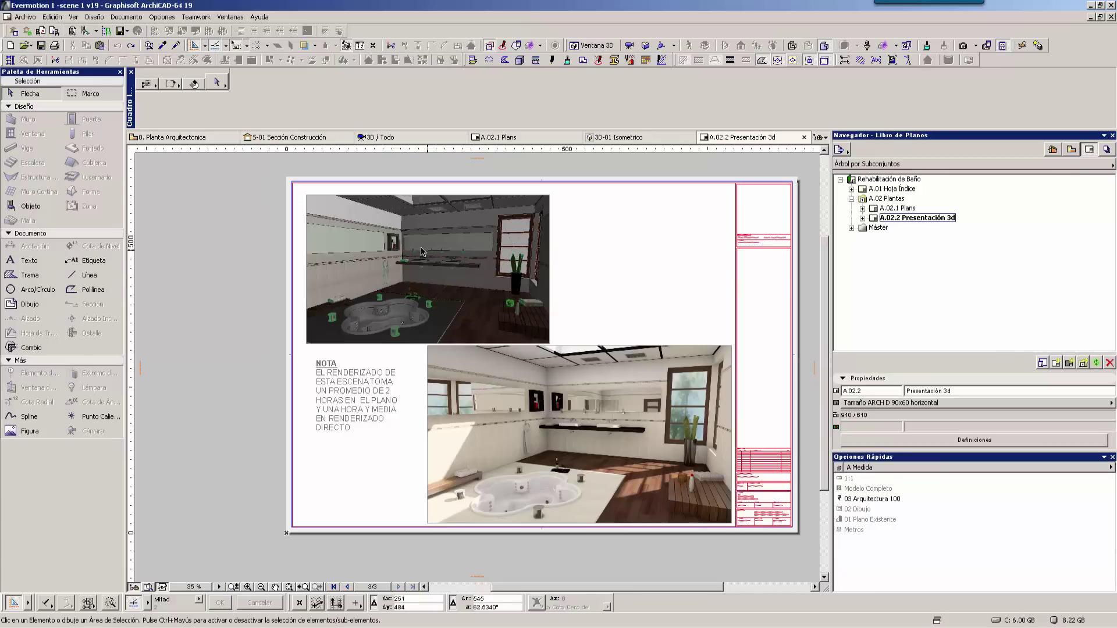
Step: Switch to the 3D bathroom view and browse the Guardar Planta file types, cancelling without saving
{"action": "left_click", "coordinate": [385, 138]}
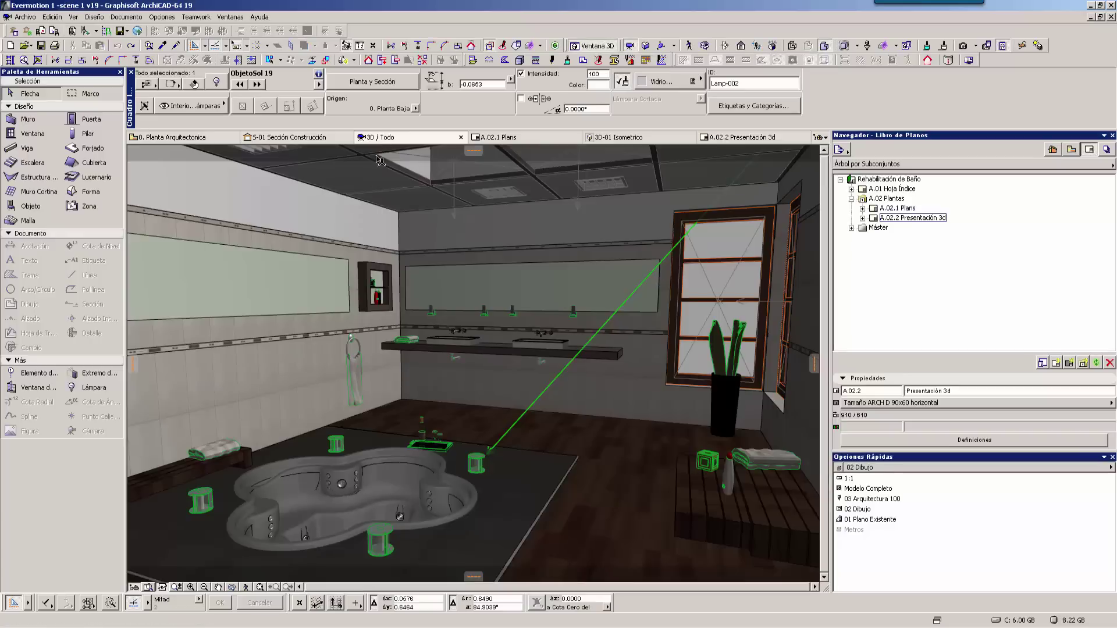
{"action": "left_click", "coordinate": [25, 17]}
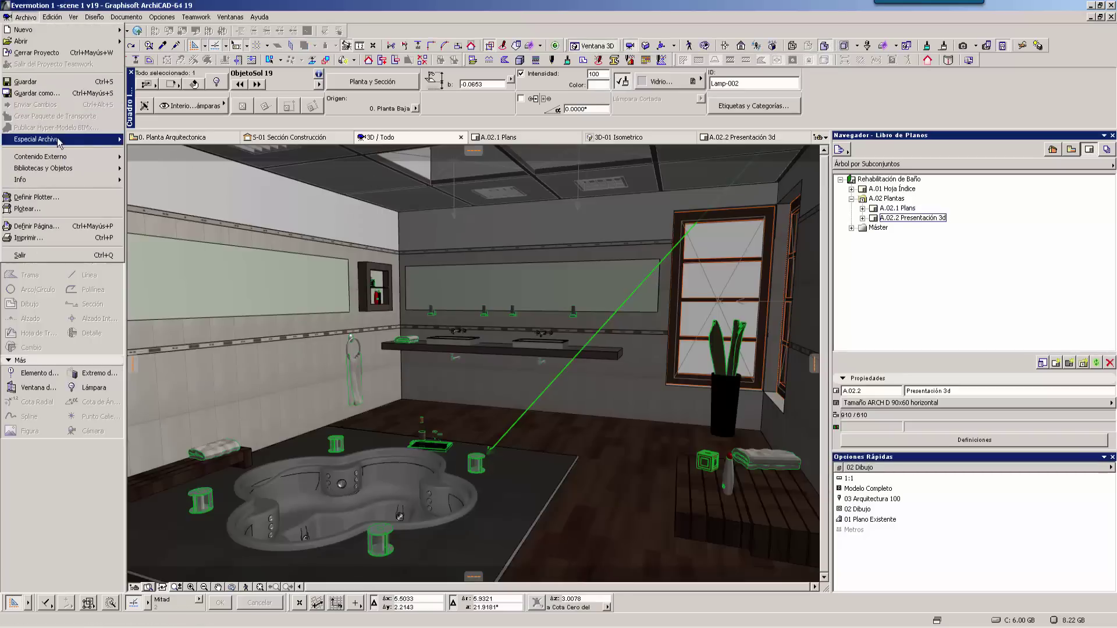
{"action": "mouse_move", "coordinate": [36, 140]}
{"action": "left_click", "coordinate": [175, 164]}
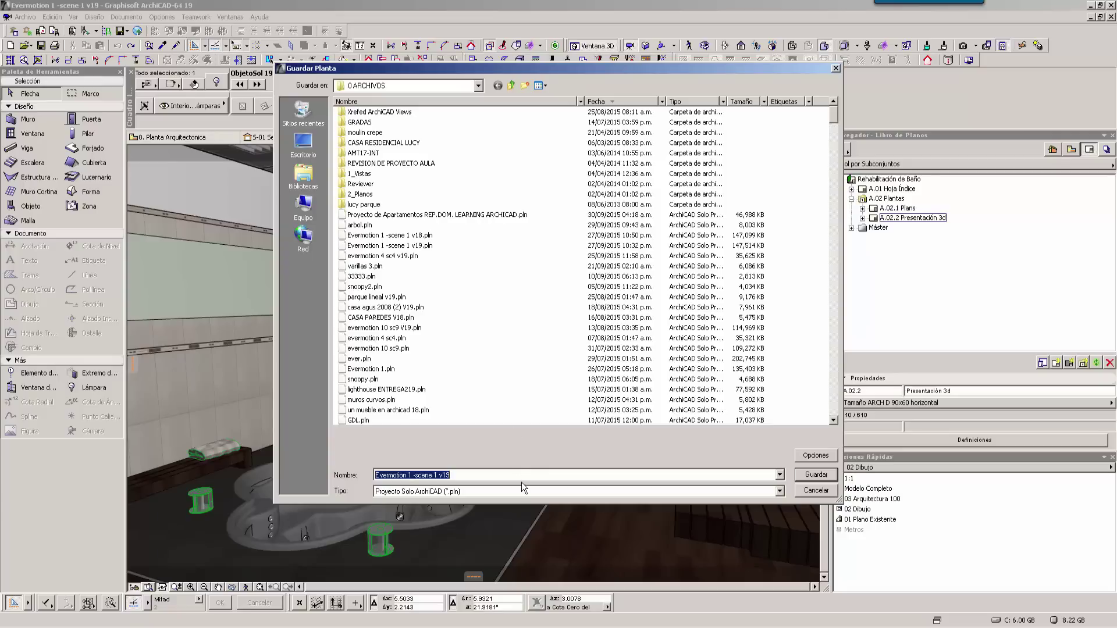
{"action": "left_click", "coordinate": [520, 490]}
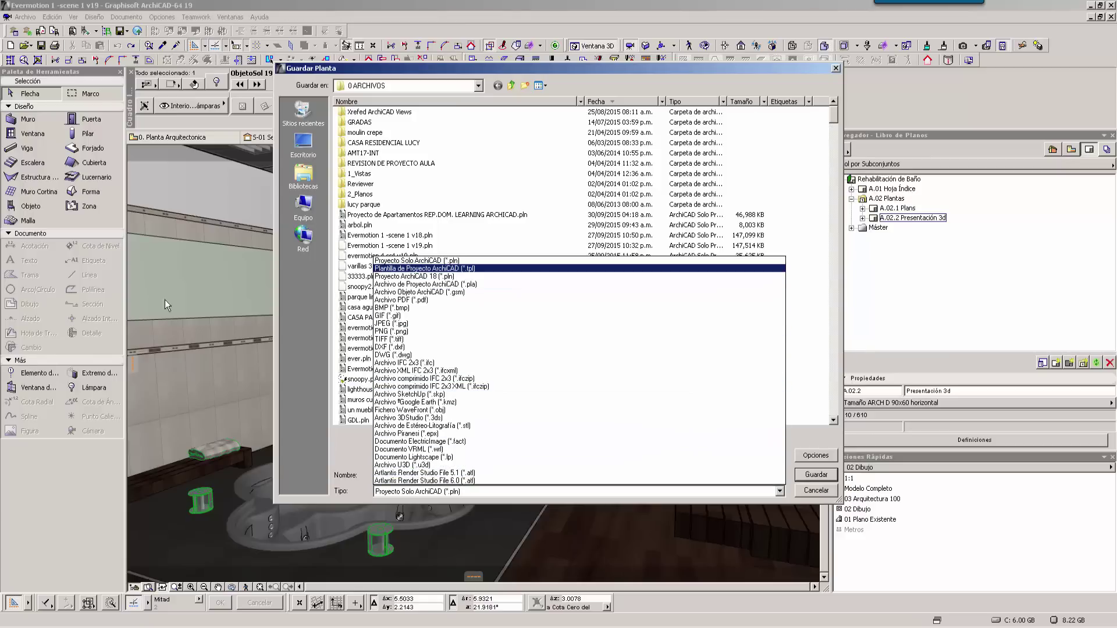
{"action": "key", "text": "Escape"}
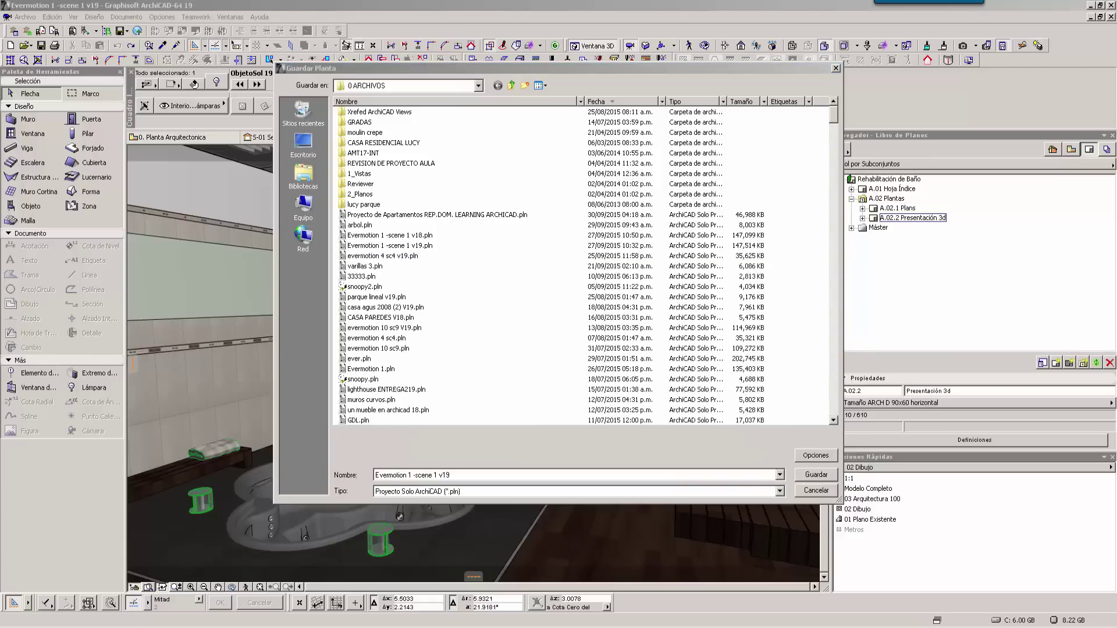
{"action": "left_click", "coordinate": [809, 492]}
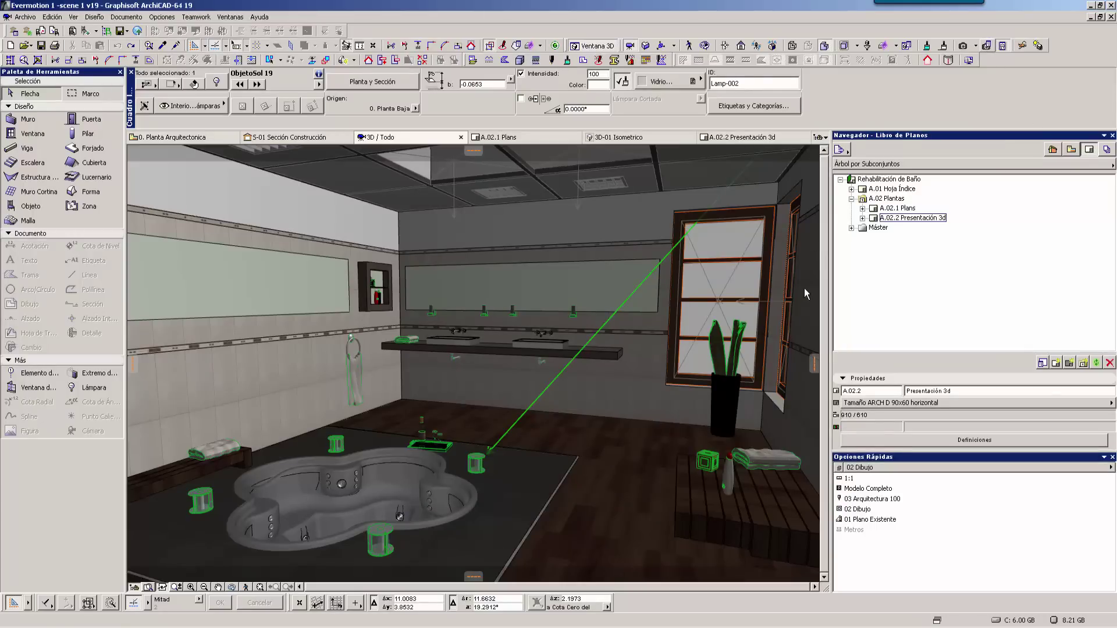
Step: Open the FotoRender settings and browse the CINEMA 4D export file types, cancelling the export
{"action": "key", "text": "alt+shift+r"}
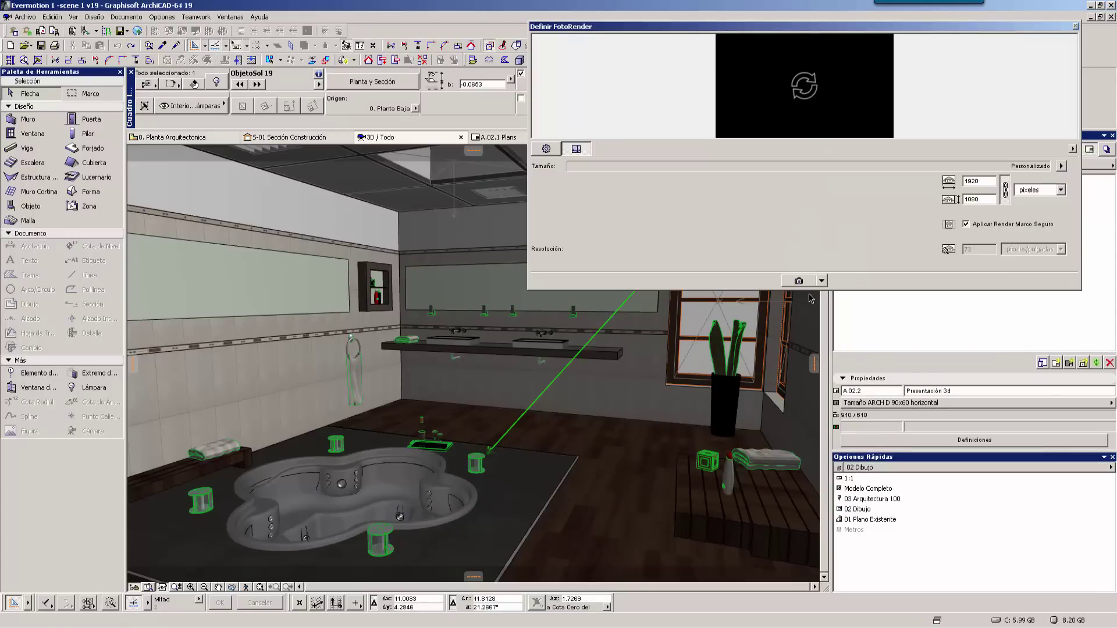
{"action": "left_click", "coordinate": [824, 283]}
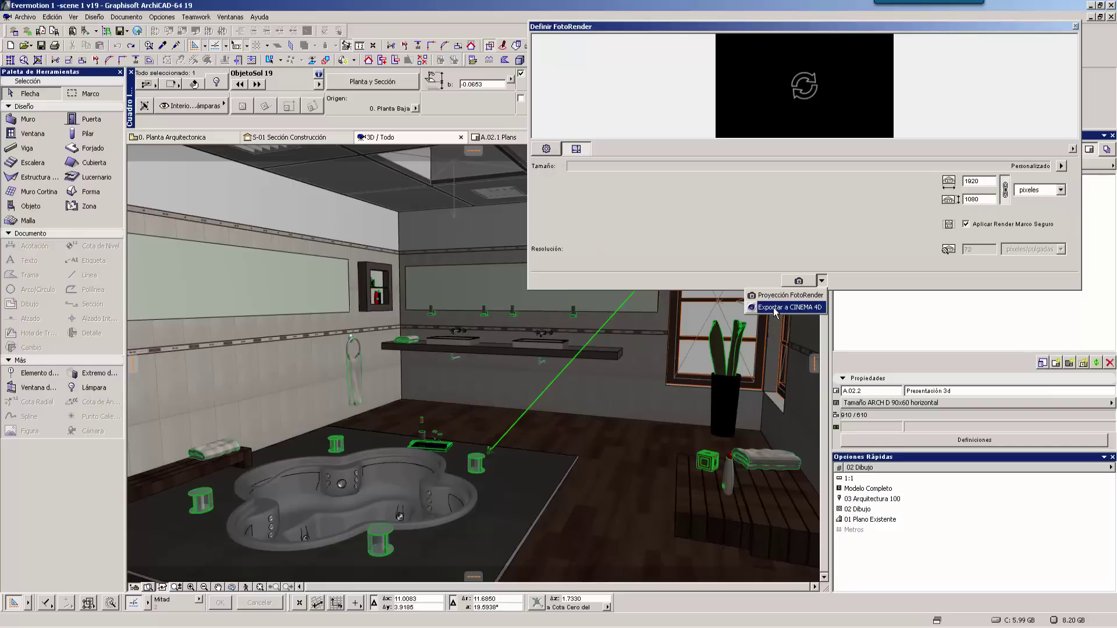
{"action": "left_click", "coordinate": [775, 309]}
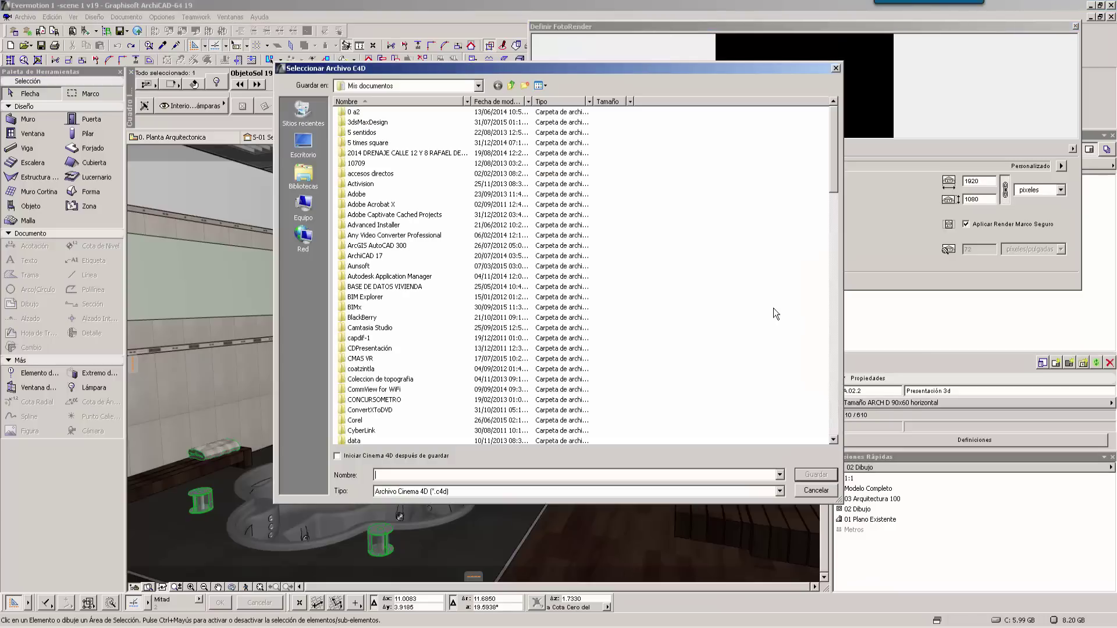
{"action": "left_click", "coordinate": [523, 491]}
{"action": "left_click", "coordinate": [529, 480]}
{"action": "left_click", "coordinate": [815, 490]}
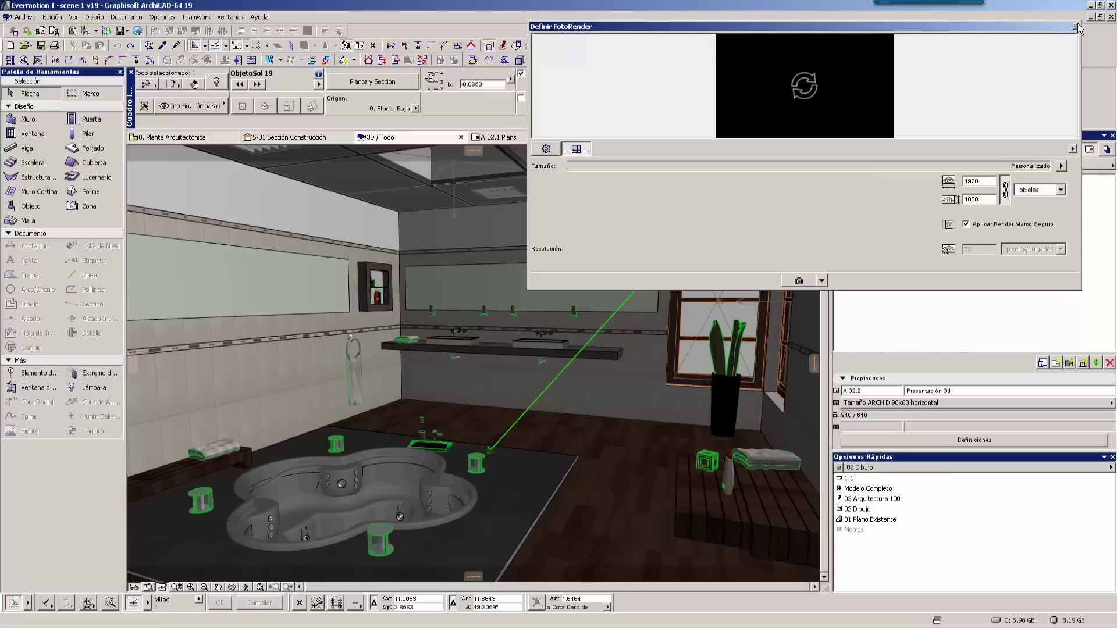
Step: Resize and reposition the Definir FotoRender palette: narrower, taller, and widened to the left
{"action": "left_click_drag", "start_coordinate": [1080, 36], "coordinate": [820, 58]}
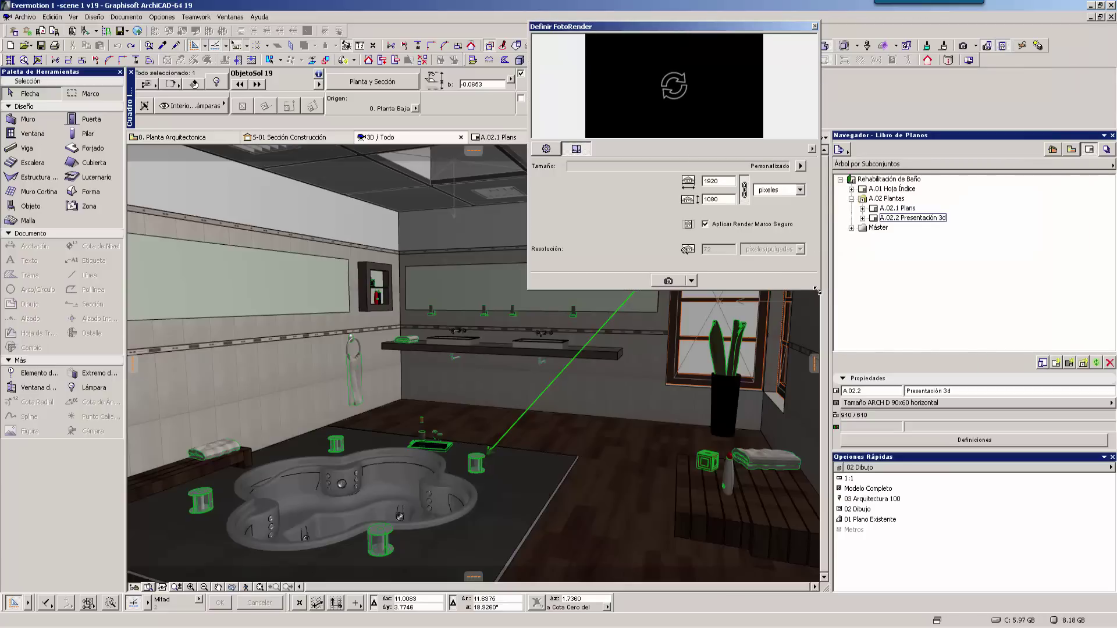
{"action": "left_click_drag", "start_coordinate": [817, 290], "coordinate": [767, 466]}
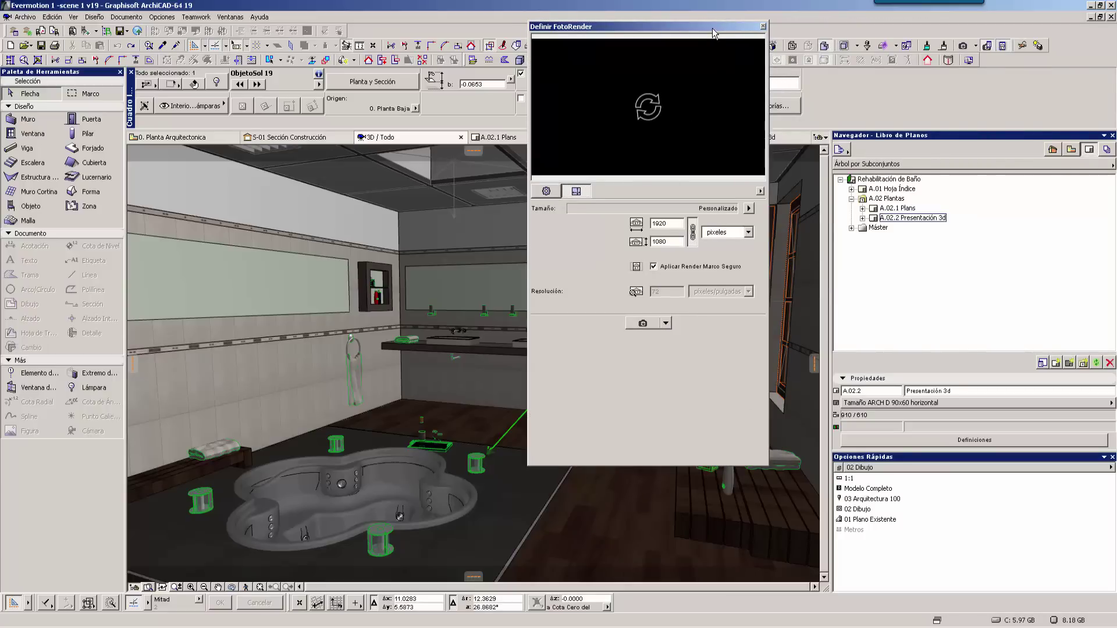
{"action": "left_click_drag", "start_coordinate": [715, 33], "coordinate": [737, 52]}
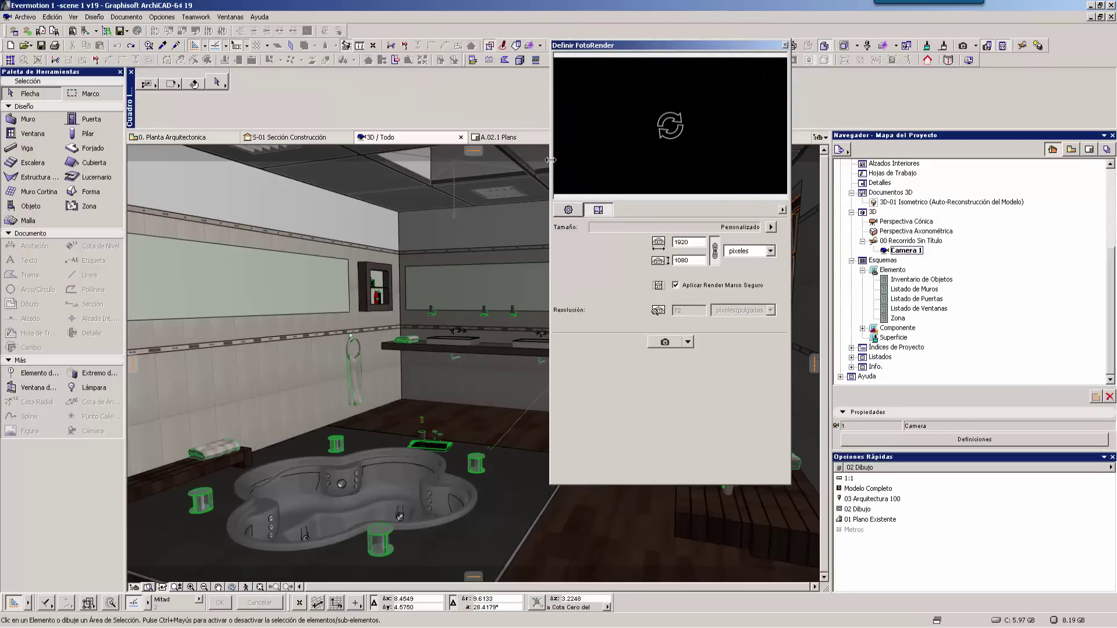
{"action": "left_click_drag", "start_coordinate": [550, 160], "coordinate": [438, 168]}
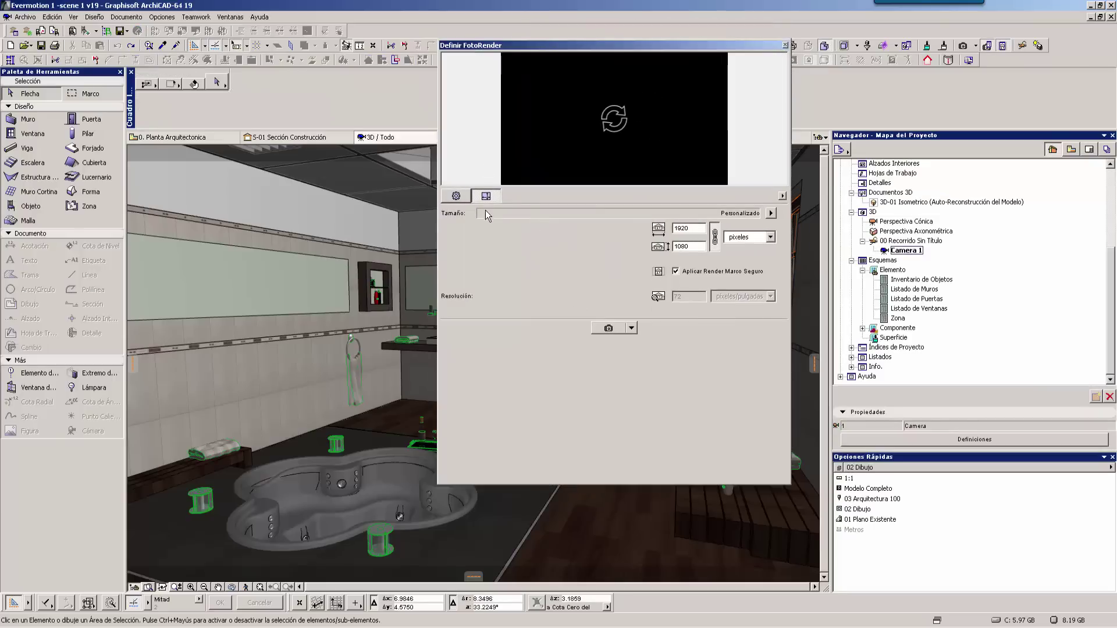
Step: Show the scene, engine and render settings, widen the settings tree, and list the scene presets
{"action": "left_click", "coordinate": [457, 196]}
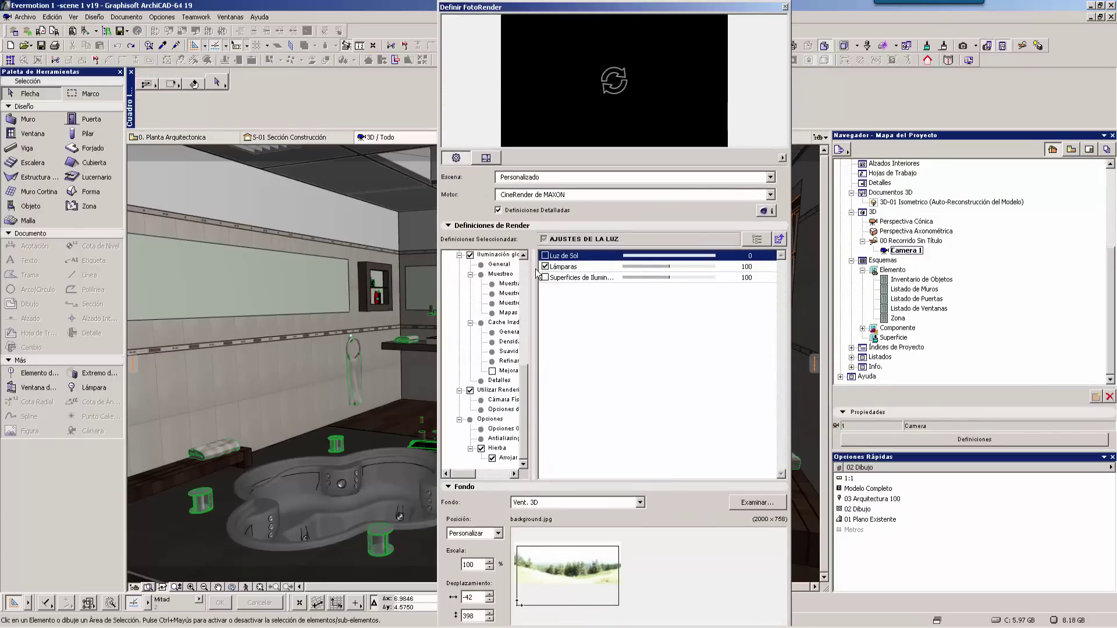
{"action": "left_click_drag", "start_coordinate": [534, 268], "coordinate": [599, 279]}
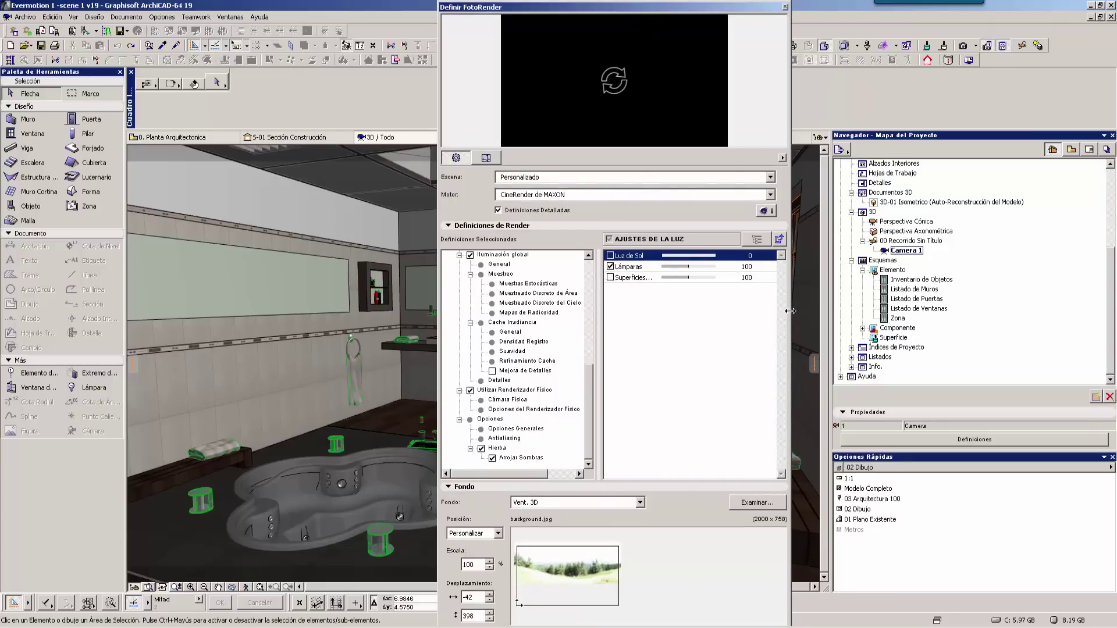
{"action": "left_click_drag", "start_coordinate": [791, 315], "coordinate": [922, 313]}
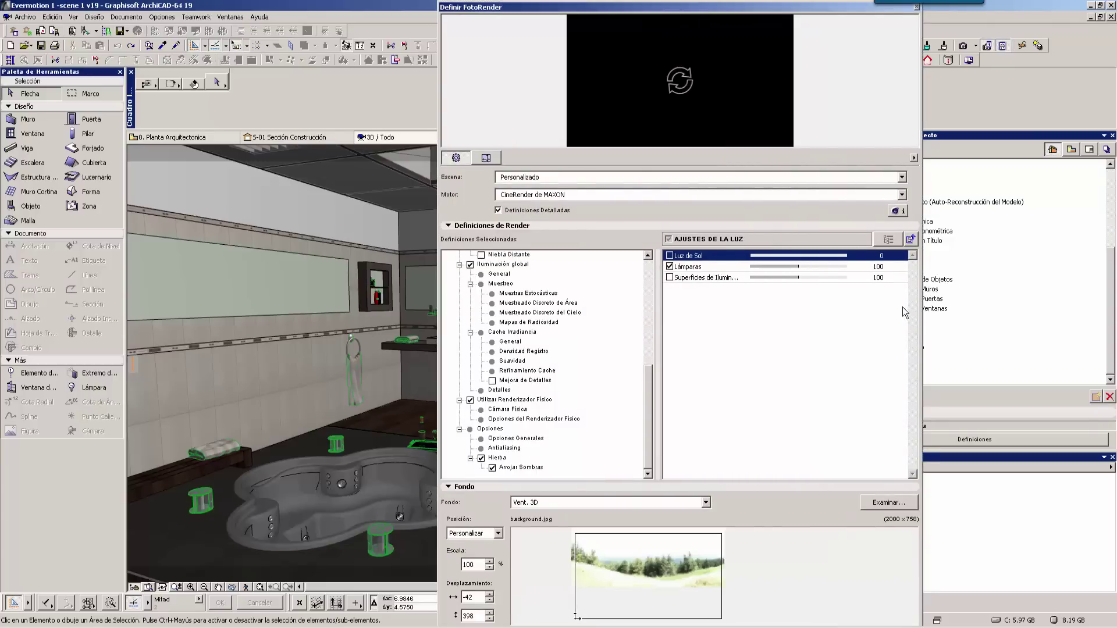
{"action": "left_click", "coordinate": [788, 177]}
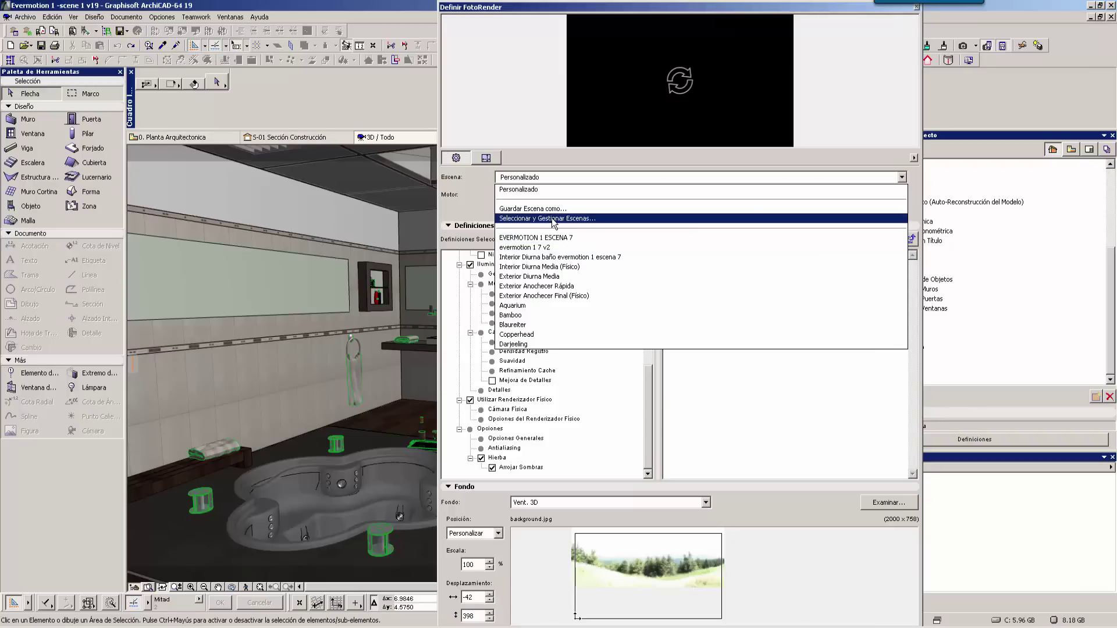
Step: Pick the EVERMOTION 1 ESCENA 7 scene in the scene manager, then cancel a first export attempt
{"action": "left_click", "coordinate": [554, 220]}
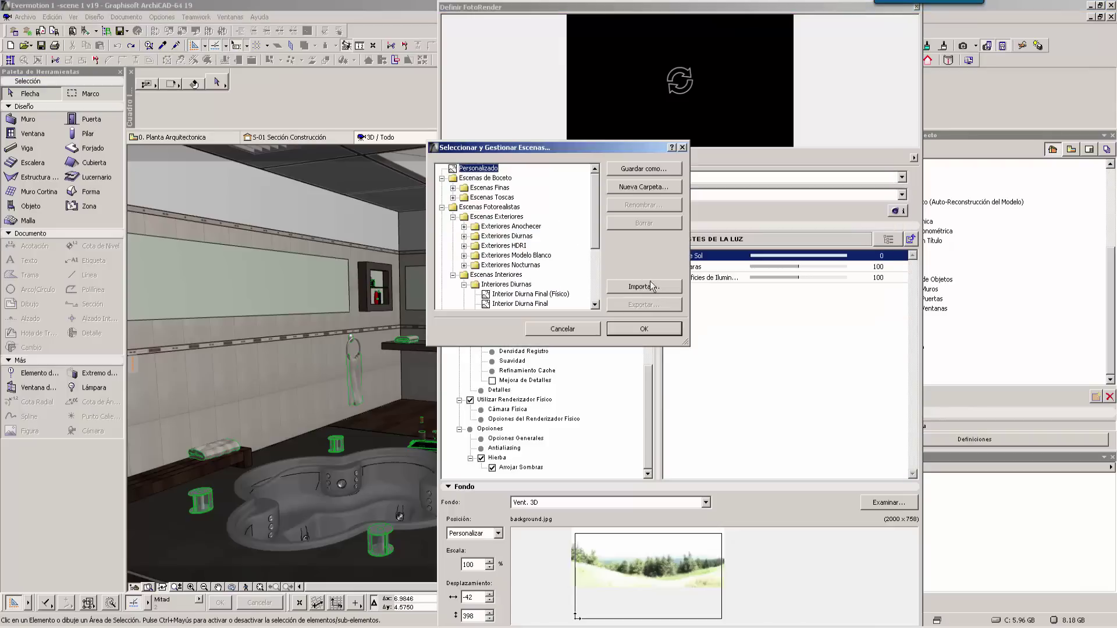
{"action": "left_click_drag", "start_coordinate": [595, 233], "coordinate": [594, 302]}
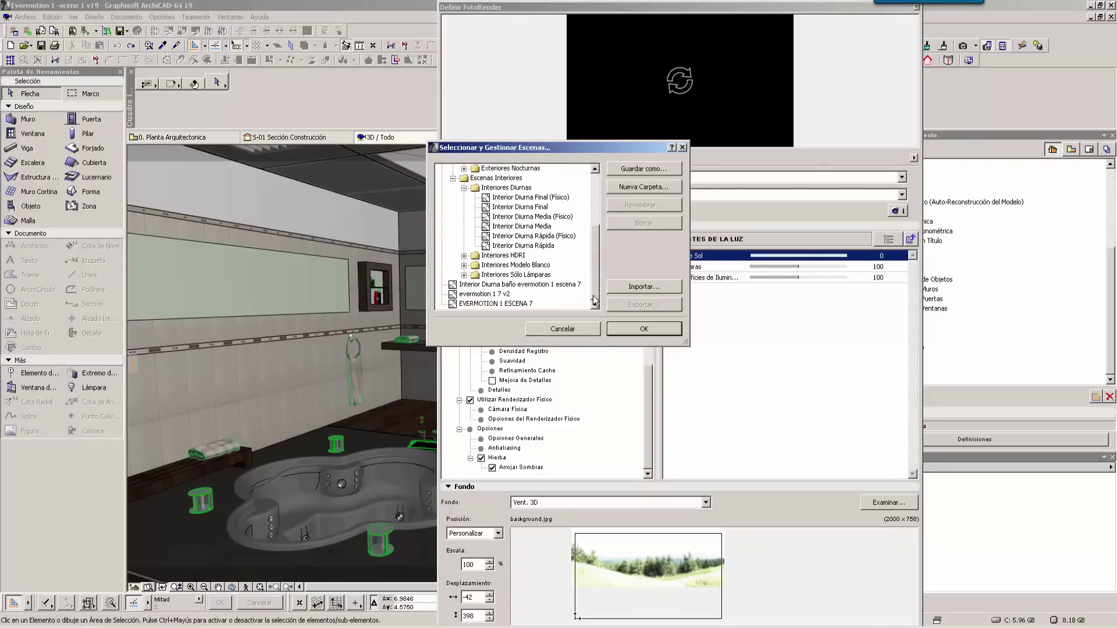
{"action": "left_click", "coordinate": [482, 304]}
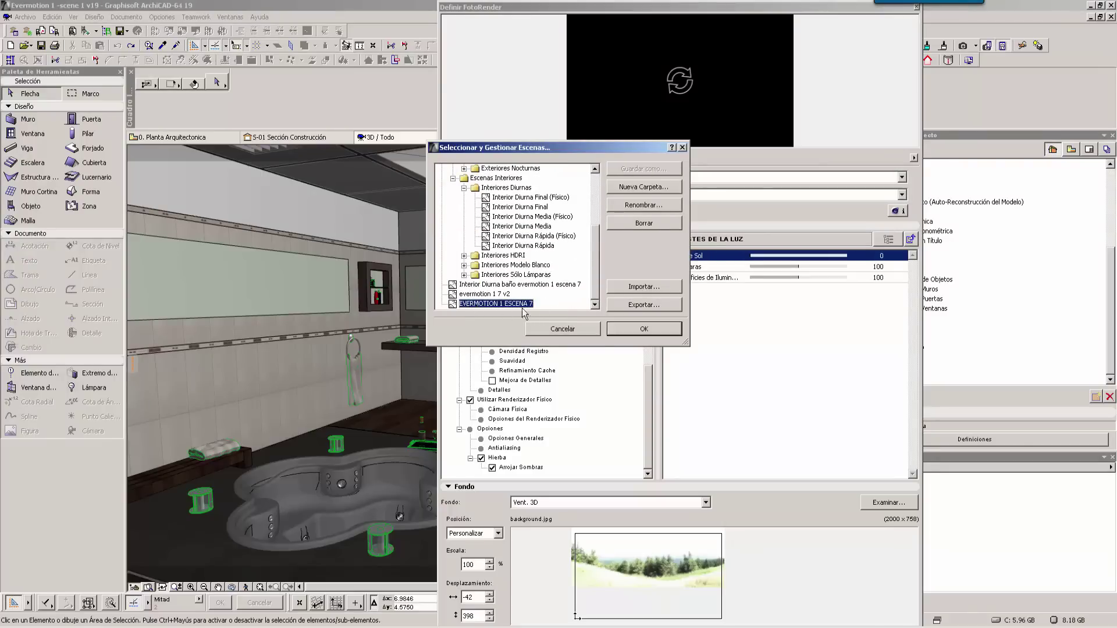
{"action": "left_click", "coordinate": [641, 309]}
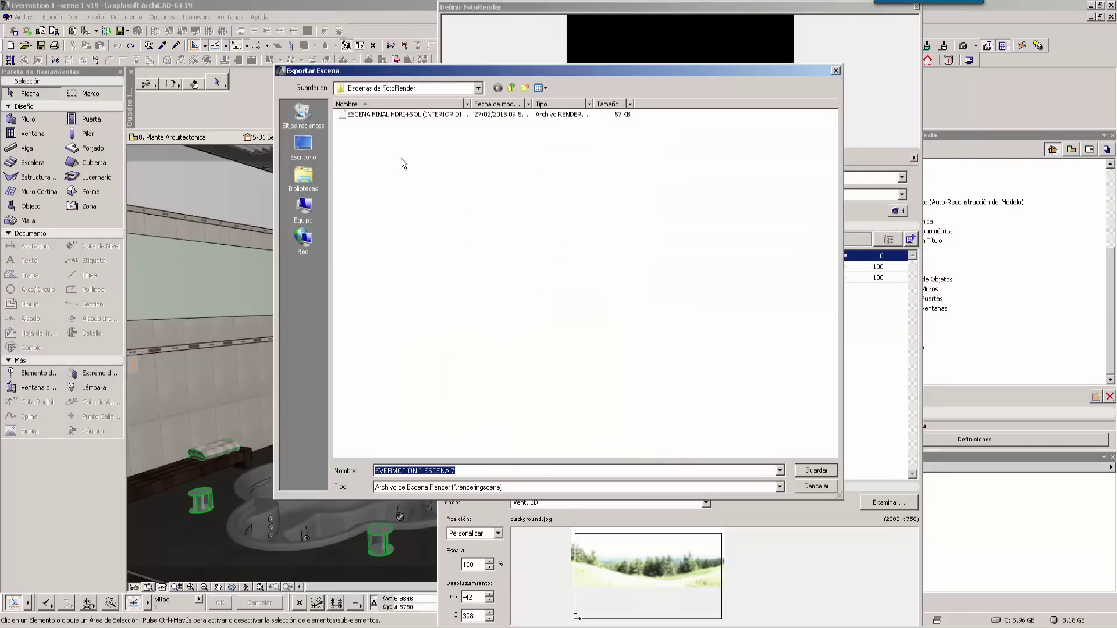
{"action": "left_click", "coordinate": [814, 487]}
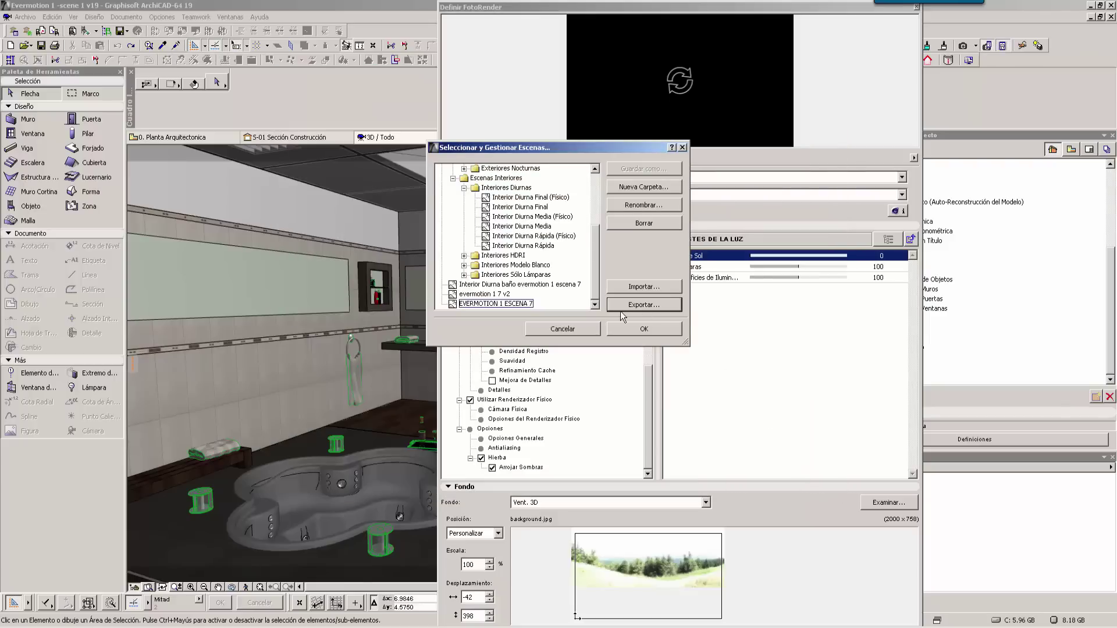
Step: Export the EVERMOTION 1 ESCENA 7 scene, save it under that name, and close the scene manager
{"action": "mouse_move", "coordinate": [595, 282]}
{"action": "left_mouse_down"}
{"action": "mouse_move", "coordinate": [597, 224]}
{"action": "mouse_move", "coordinate": [598, 307]}
{"action": "left_mouse_up"}
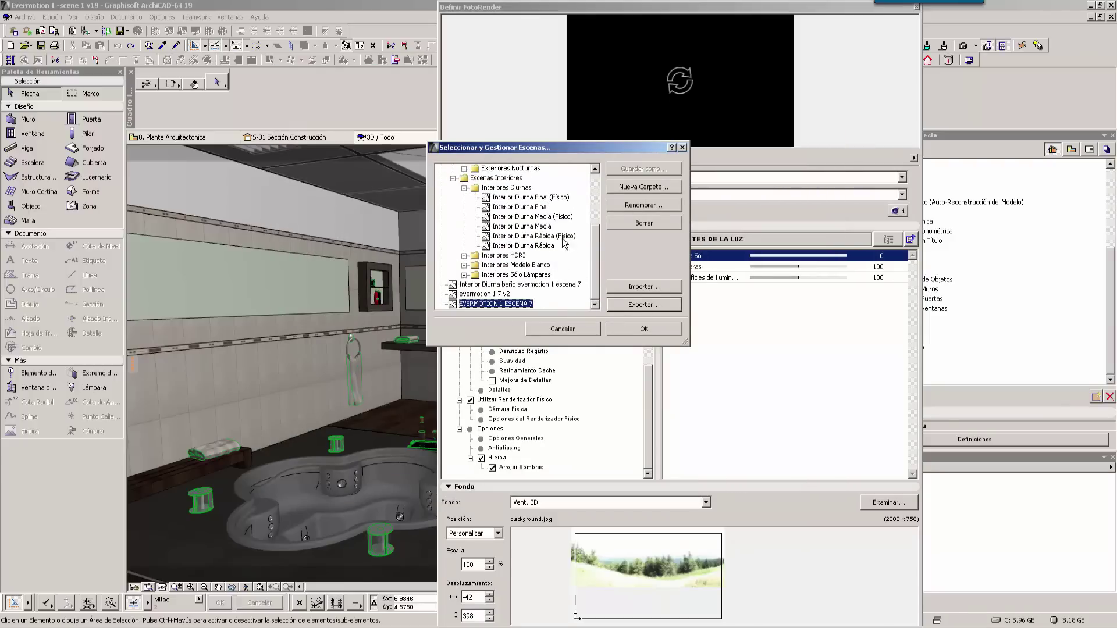
{"action": "mouse_move", "coordinate": [595, 282]}
{"action": "left_mouse_down"}
{"action": "mouse_move", "coordinate": [596, 218]}
{"action": "mouse_move", "coordinate": [599, 288]}
{"action": "left_mouse_up"}
{"action": "left_click", "coordinate": [498, 294]}
{"action": "left_click", "coordinate": [499, 304]}
{"action": "left_click", "coordinate": [630, 305]}
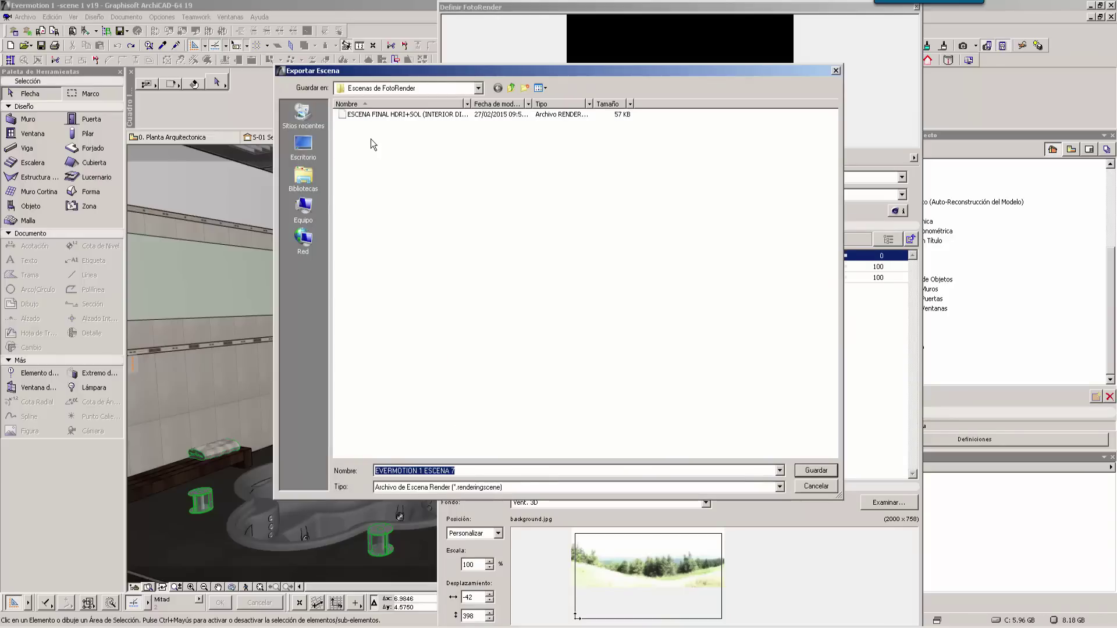
{"action": "left_click", "coordinate": [817, 471]}
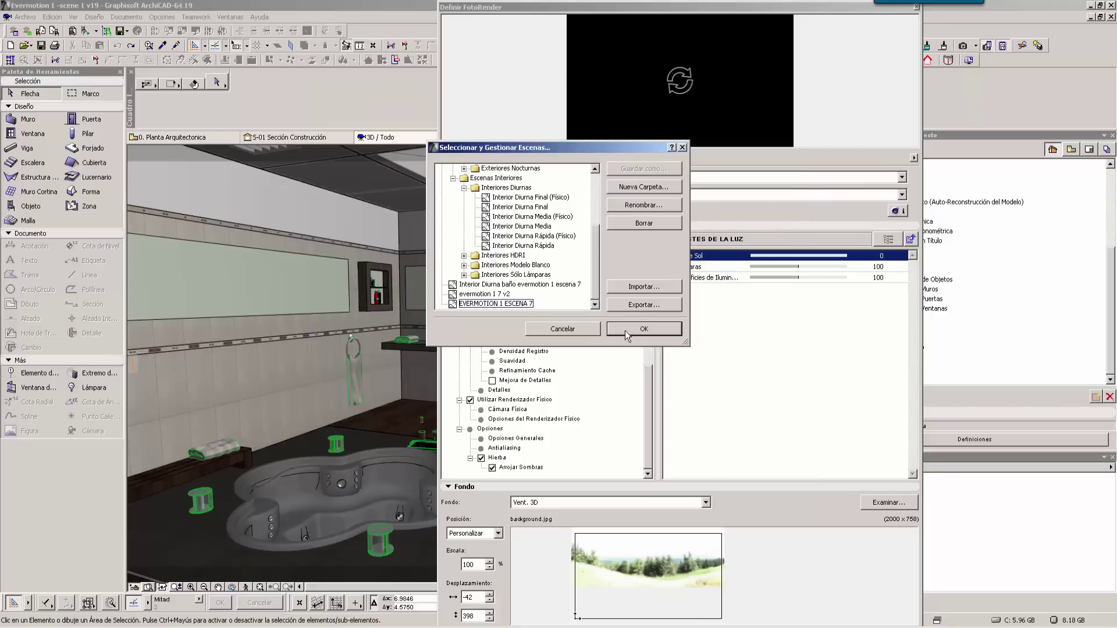
{"action": "left_click", "coordinate": [573, 329]}
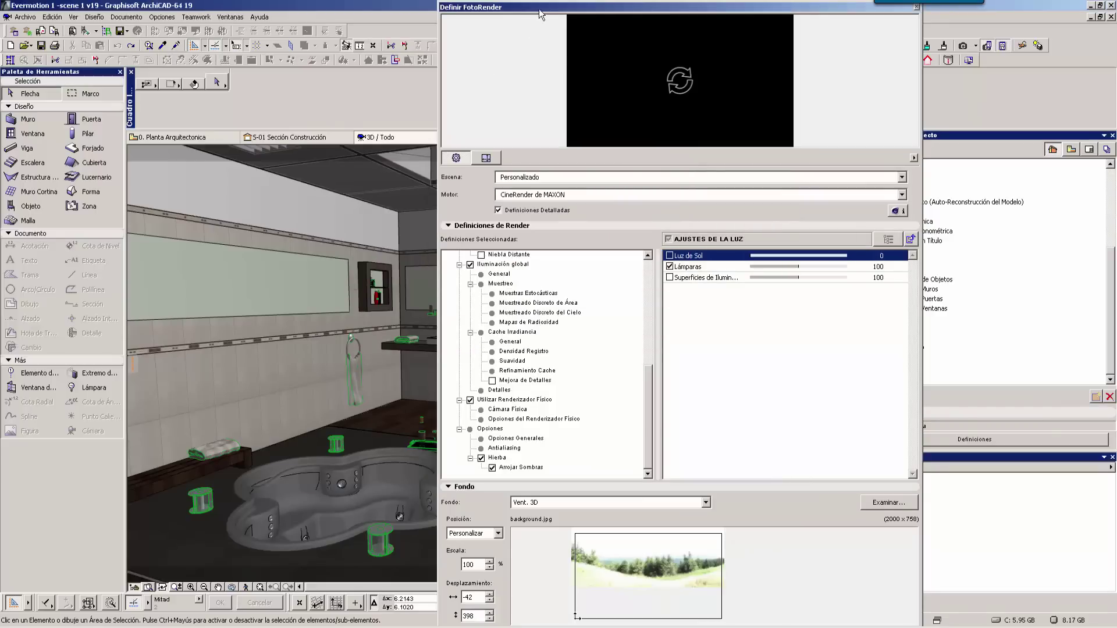
Step: Move the FotoRender settings window aside and back, then close it
{"action": "left_click_drag", "start_coordinate": [765, 328], "coordinate": [749, 416]}
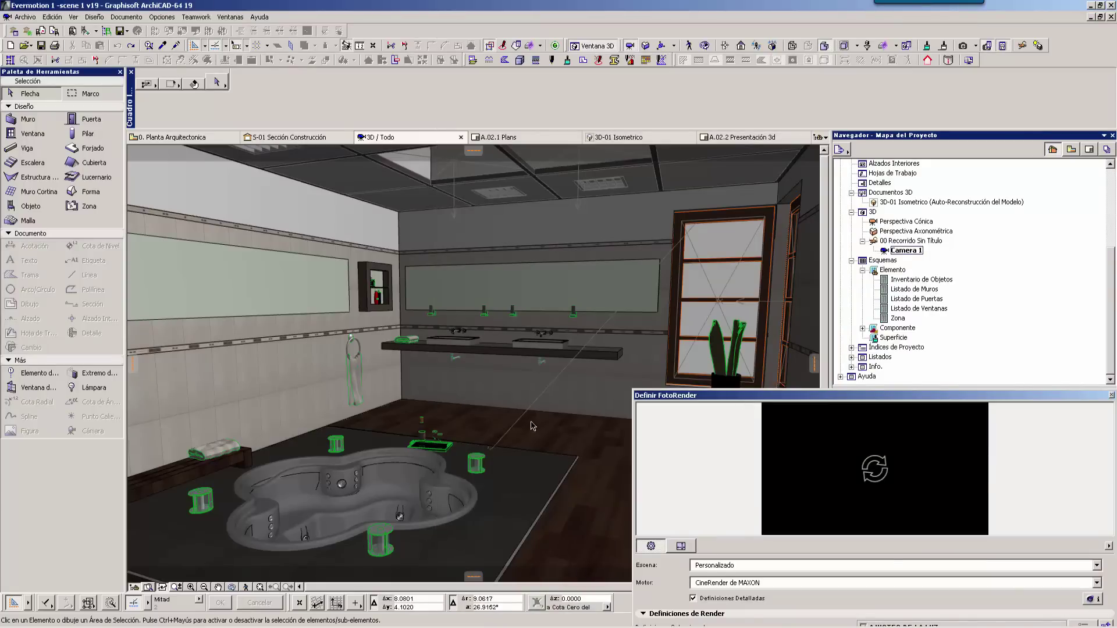
{"action": "mouse_move", "coordinate": [765, 395]}
{"action": "left_mouse_down"}
{"action": "mouse_move", "coordinate": [599, 59]}
{"action": "mouse_move", "coordinate": [622, 15]}
{"action": "left_mouse_up"}
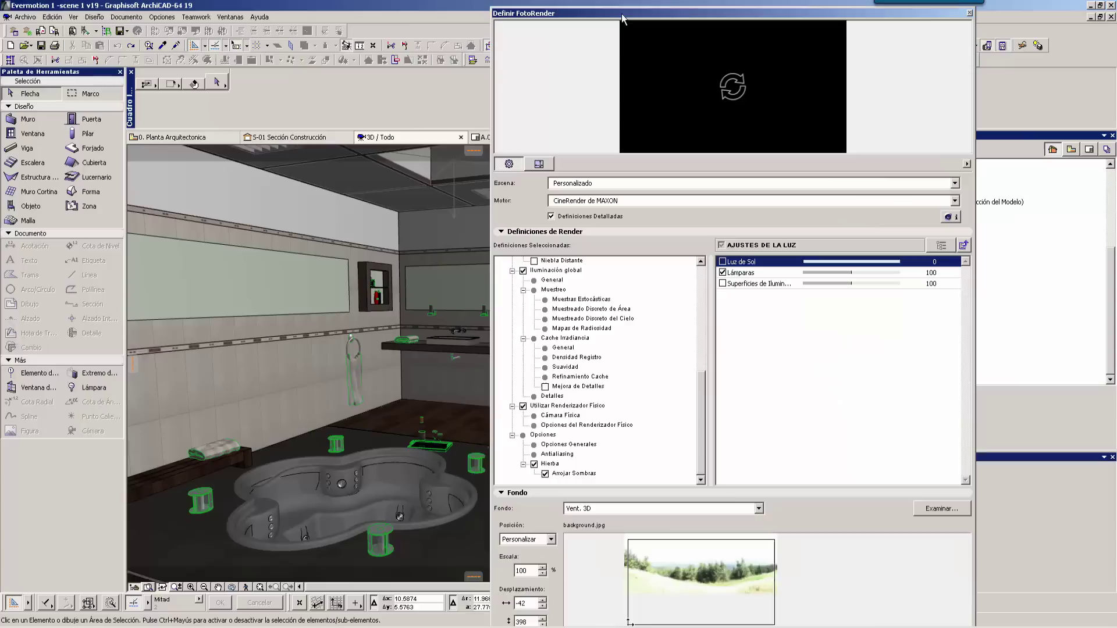
{"action": "left_click", "coordinate": [969, 12]}
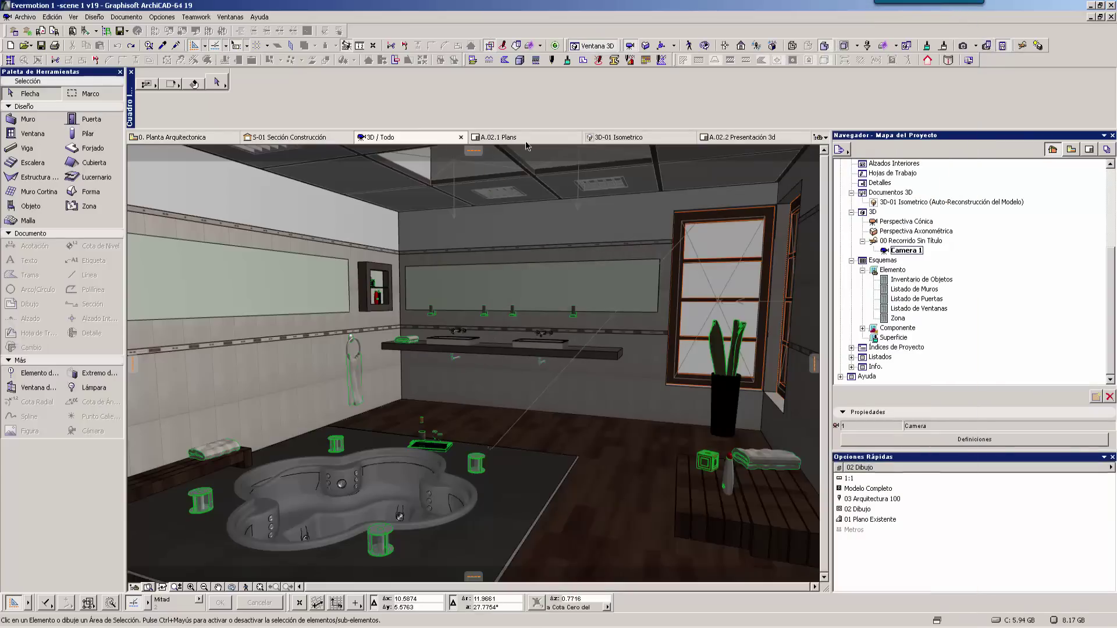
Step: Open the Surface settings on the Baldosas -listelo1 surface and list its render engines
{"action": "left_click", "coordinate": [173, 21]}
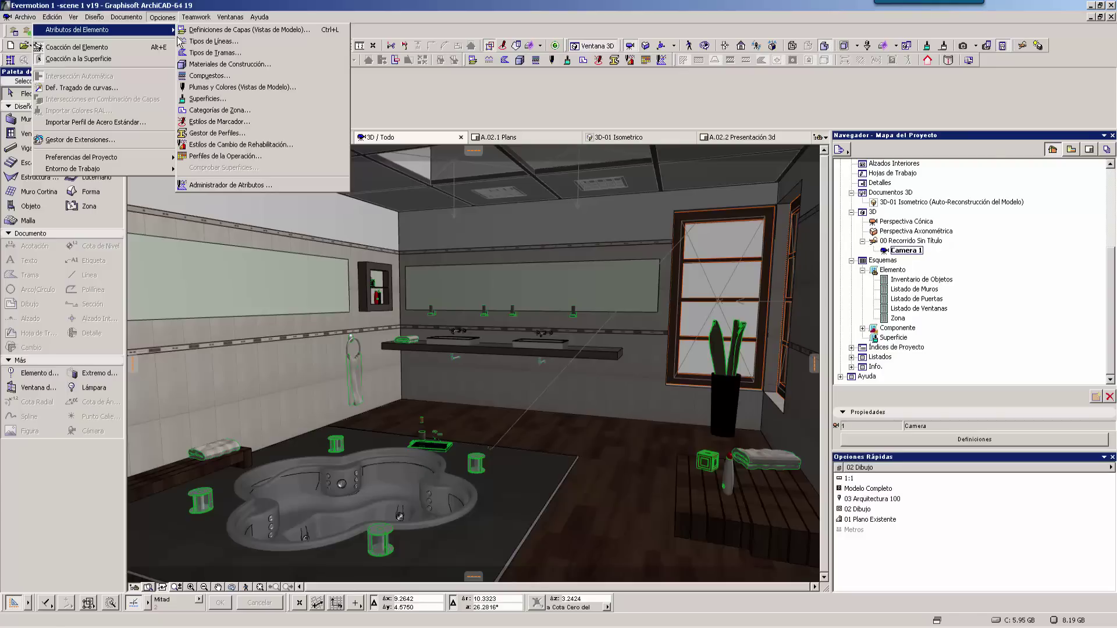
{"action": "mouse_move", "coordinate": [103, 30]}
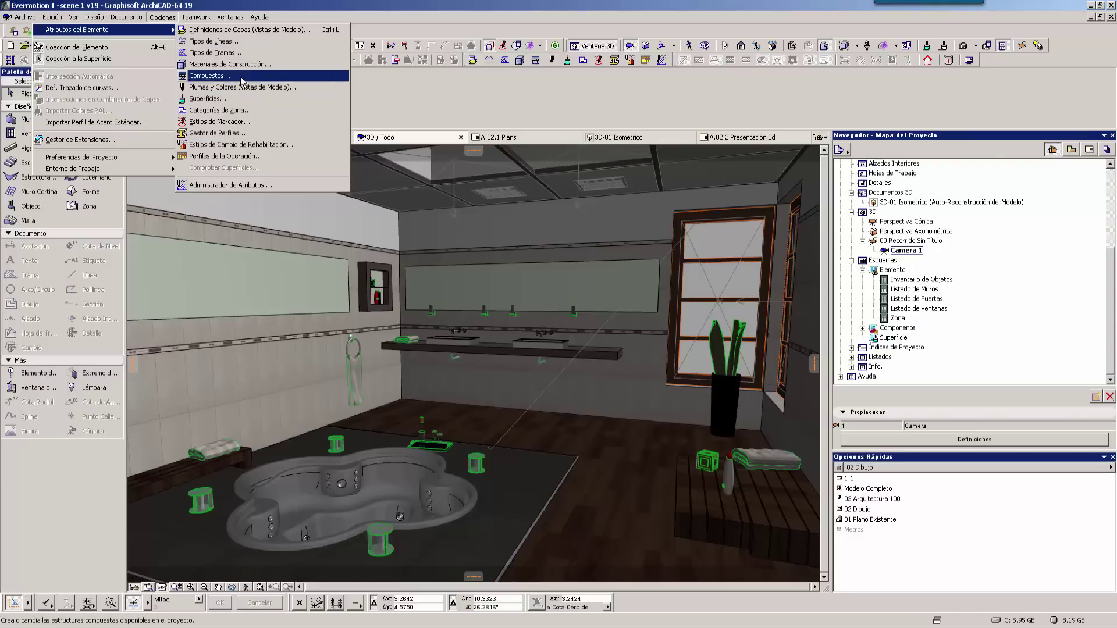
{"action": "left_click", "coordinate": [235, 100]}
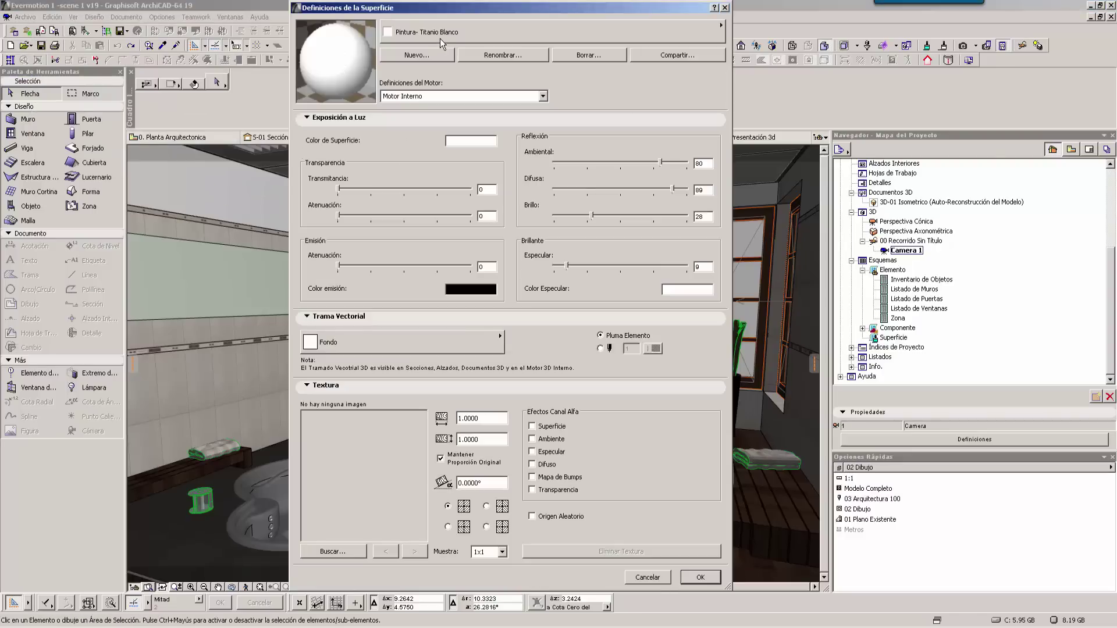
{"action": "left_click", "coordinate": [440, 38]}
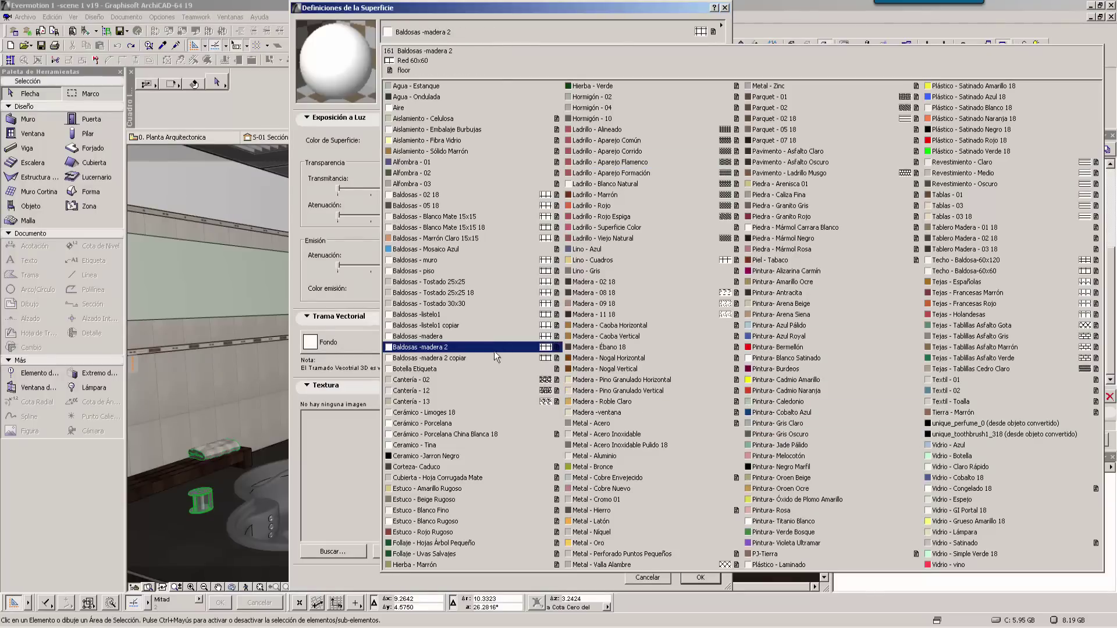
{"action": "left_click", "coordinate": [442, 315]}
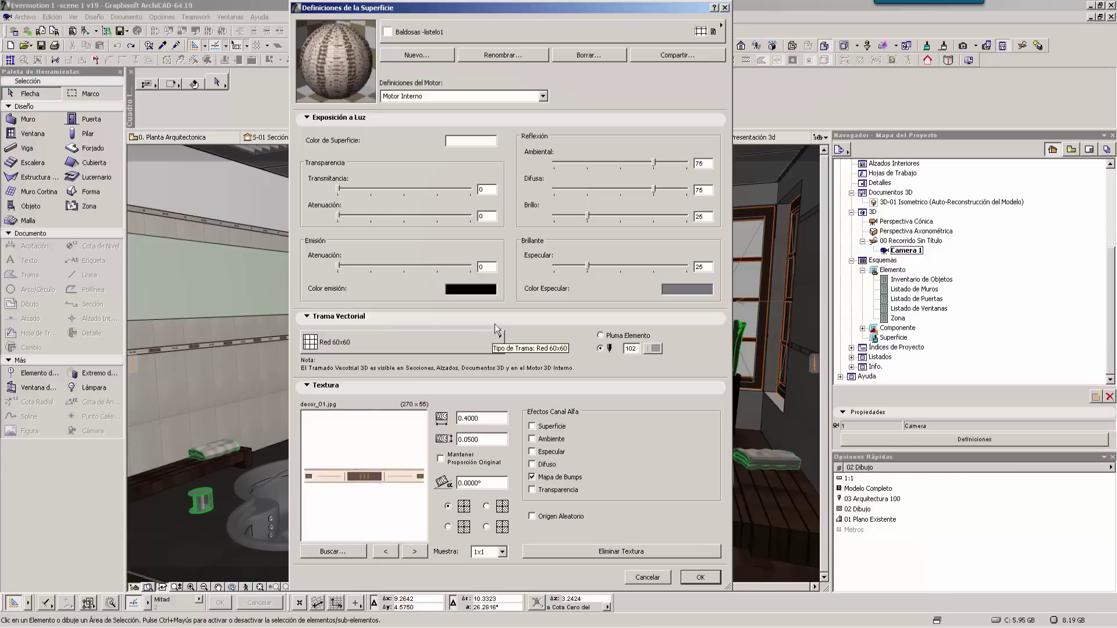
{"action": "left_click", "coordinate": [497, 99]}
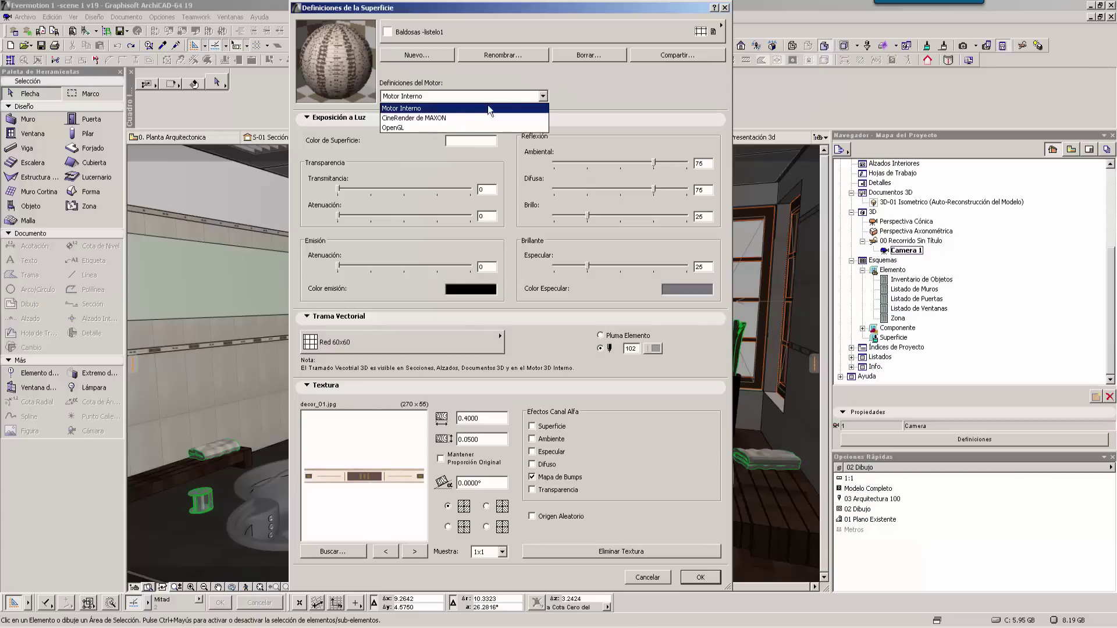
Step: Switch Baldosas -listelo1 to CineRender de MAXON, enlarge the dialog, and expand Relieve and Hierba
{"action": "left_click", "coordinate": [429, 118]}
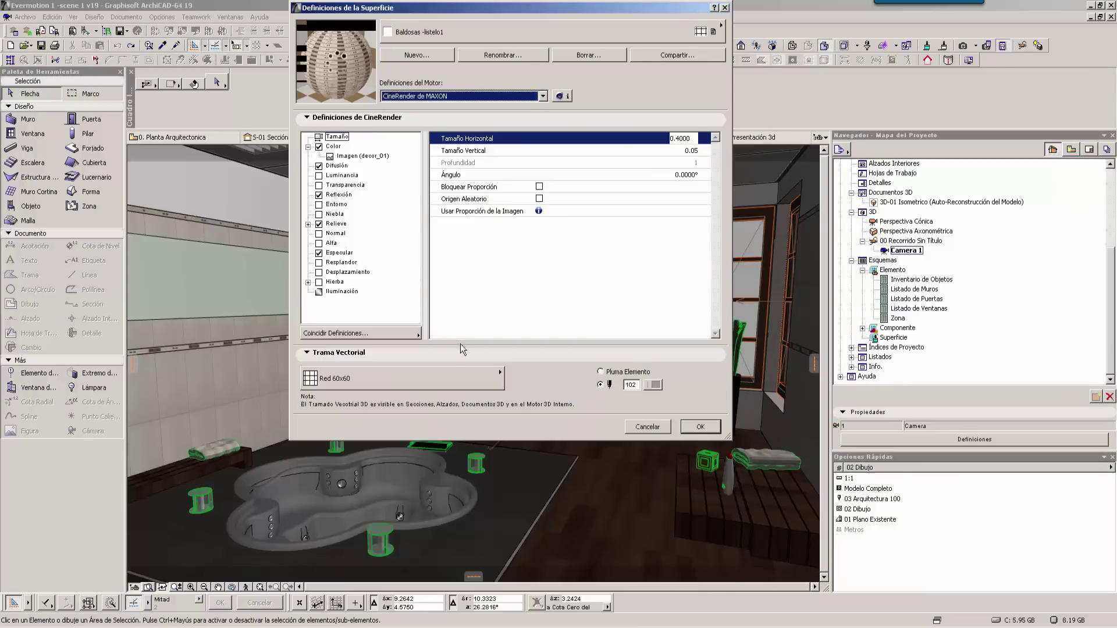
{"action": "left_click_drag", "start_coordinate": [727, 435], "coordinate": [737, 582]}
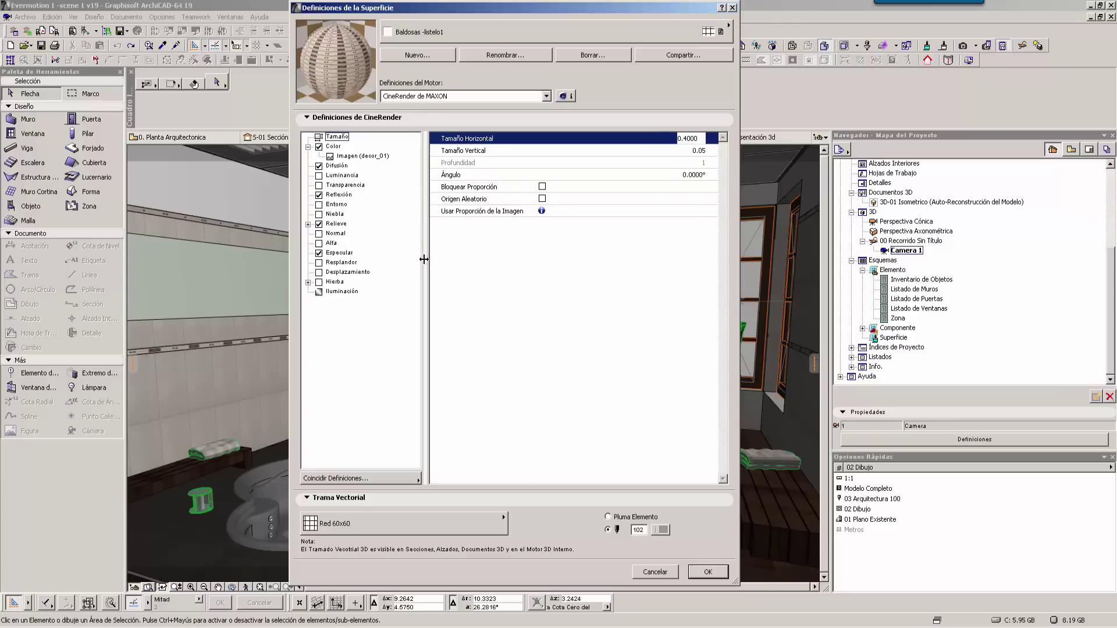
{"action": "left_click_drag", "start_coordinate": [425, 259], "coordinate": [414, 259]}
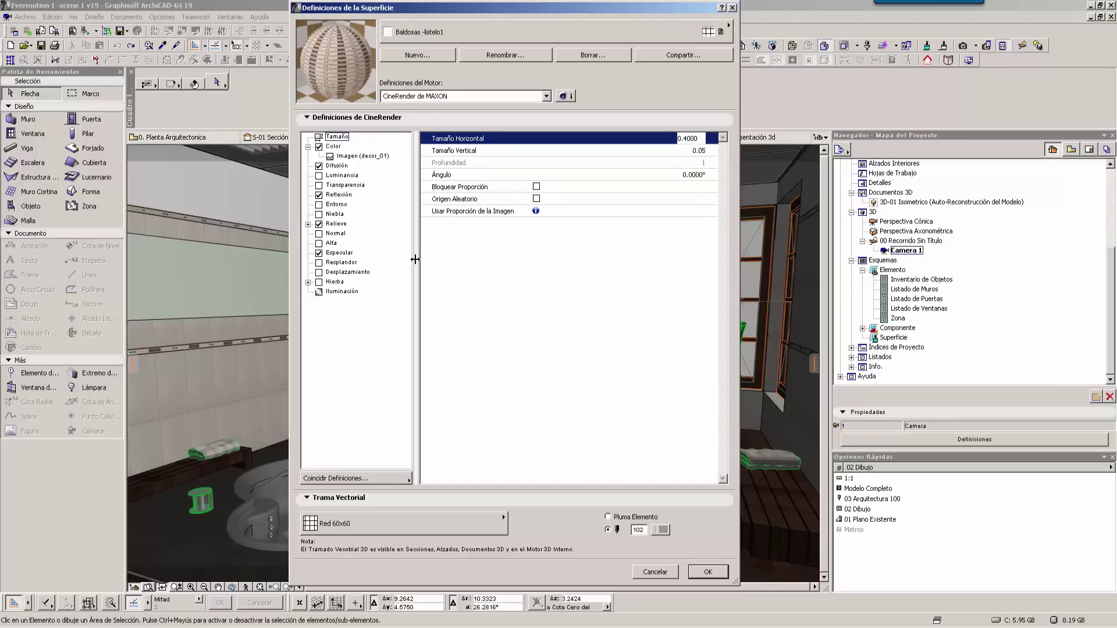
{"action": "left_click", "coordinate": [307, 225]}
{"action": "left_click", "coordinate": [308, 292]}
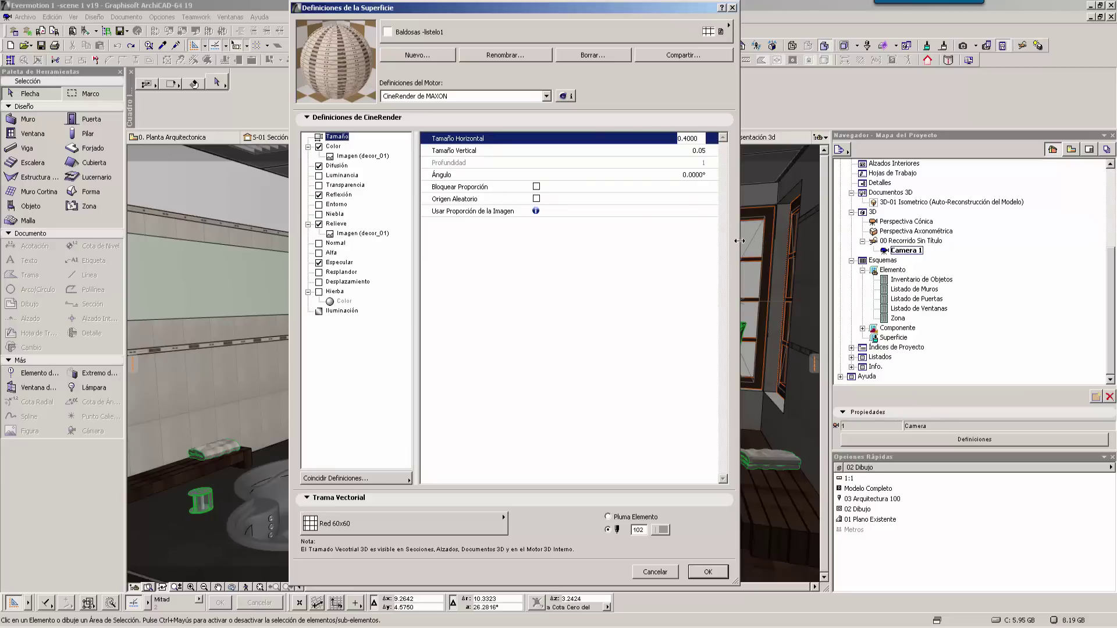
{"action": "left_click_drag", "start_coordinate": [739, 241], "coordinate": [804, 240]}
Step: Inspect the Difusión, Reflexión and Niebla channel parameters, ending on the Color channel
{"action": "left_click", "coordinate": [343, 165]}
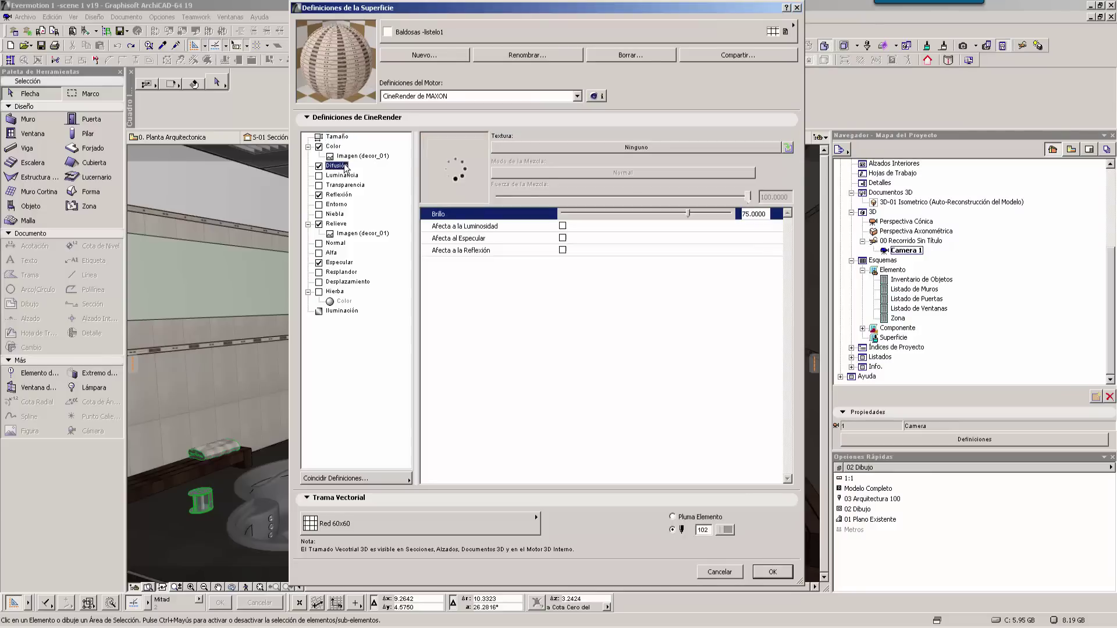
{"action": "left_click", "coordinate": [346, 185]}
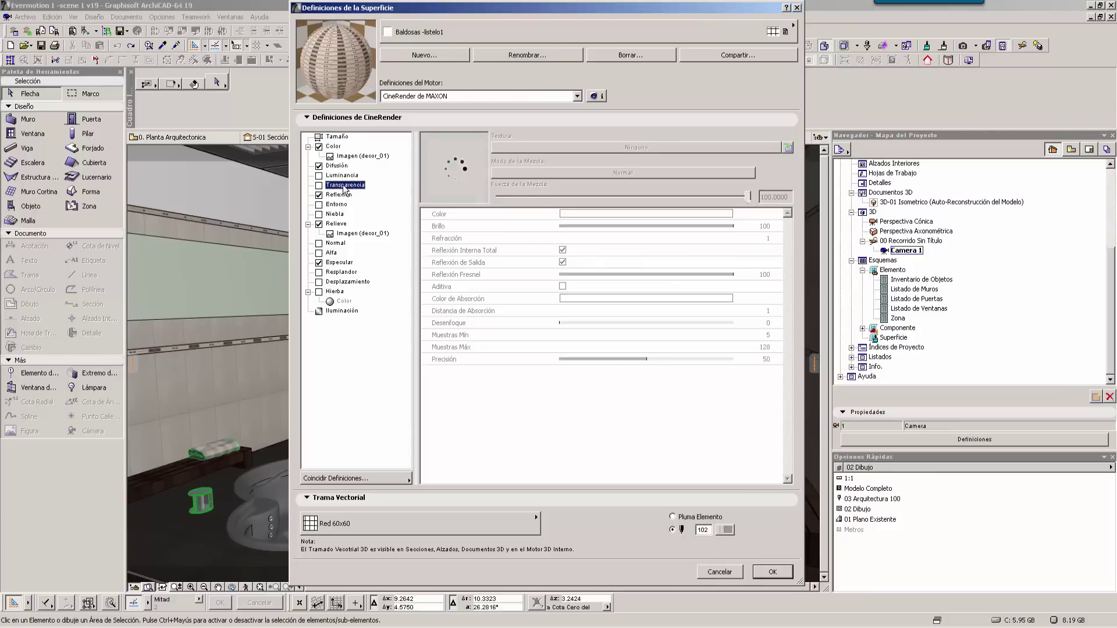
{"action": "left_click", "coordinate": [337, 214]}
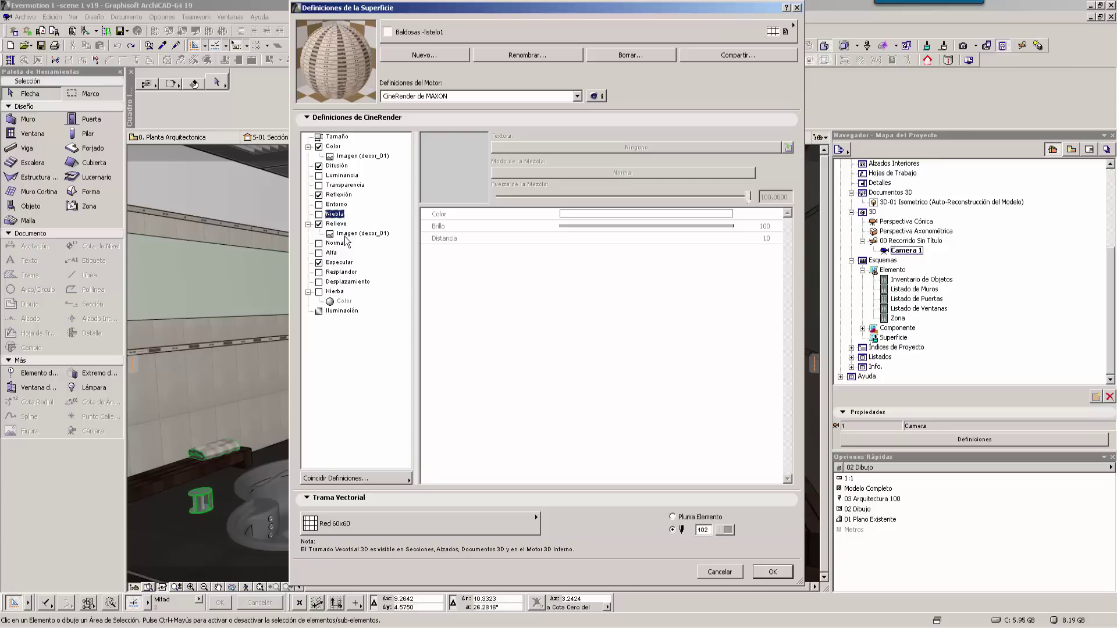
{"action": "left_click", "coordinate": [341, 168]}
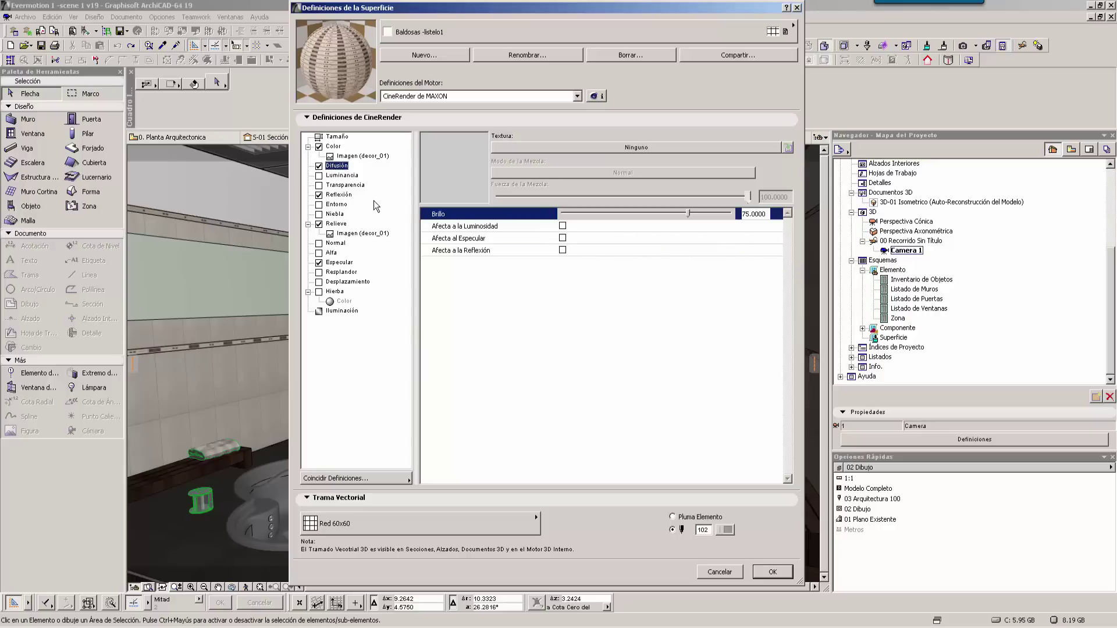
{"action": "left_click", "coordinate": [333, 147]}
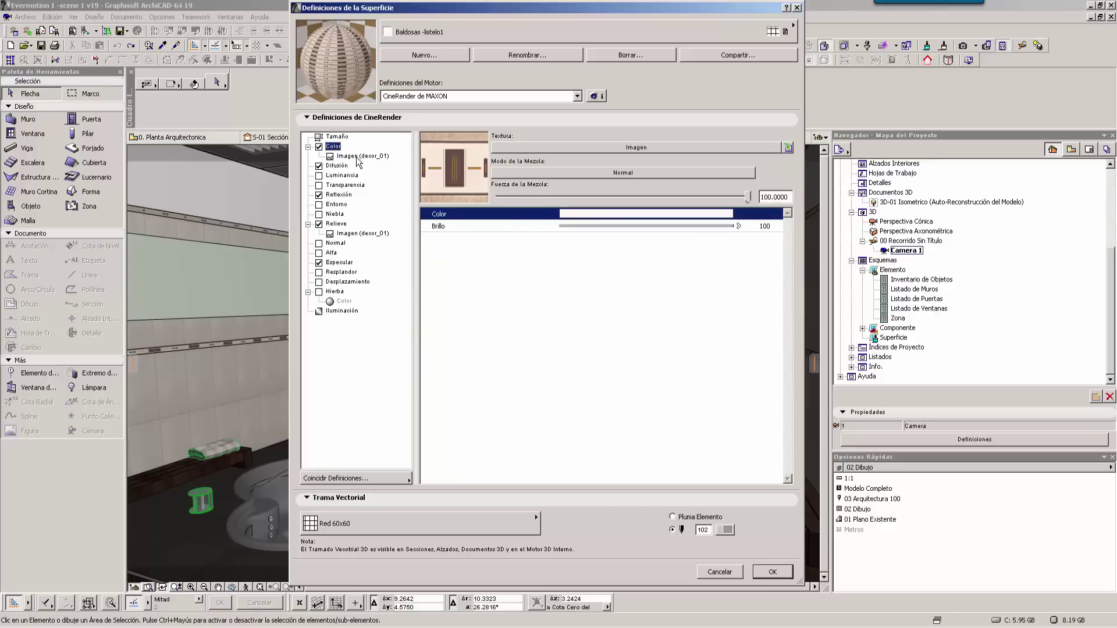
Step: View the Color channel's decor_01 image settings, browsing the image library without changes
{"action": "left_click", "coordinate": [359, 157]}
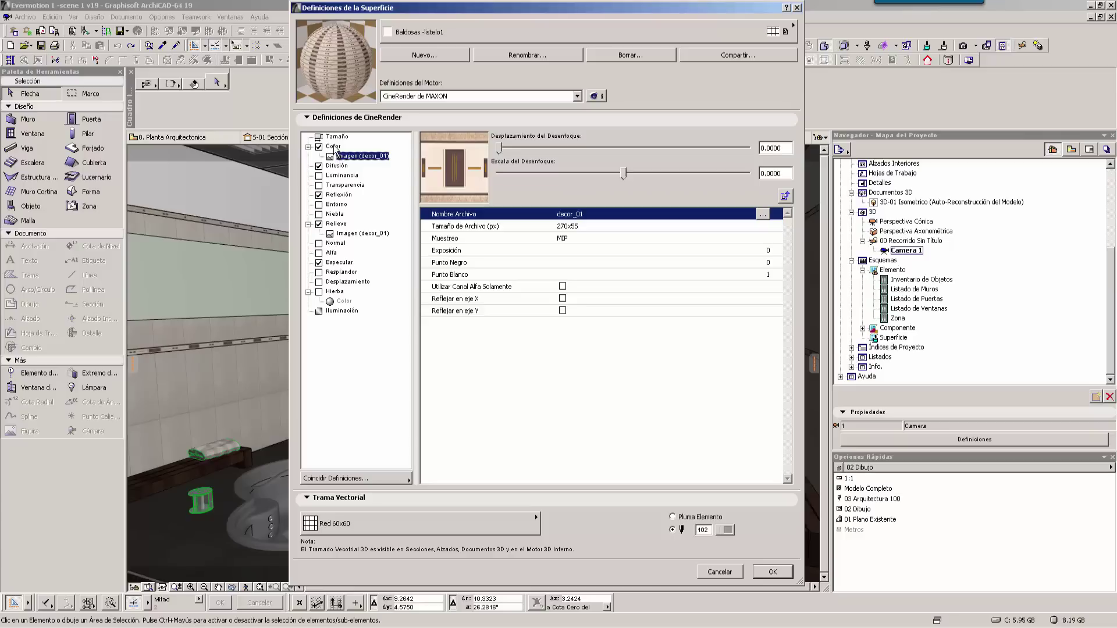
{"action": "left_click", "coordinate": [339, 149]}
{"action": "left_click", "coordinate": [763, 215]}
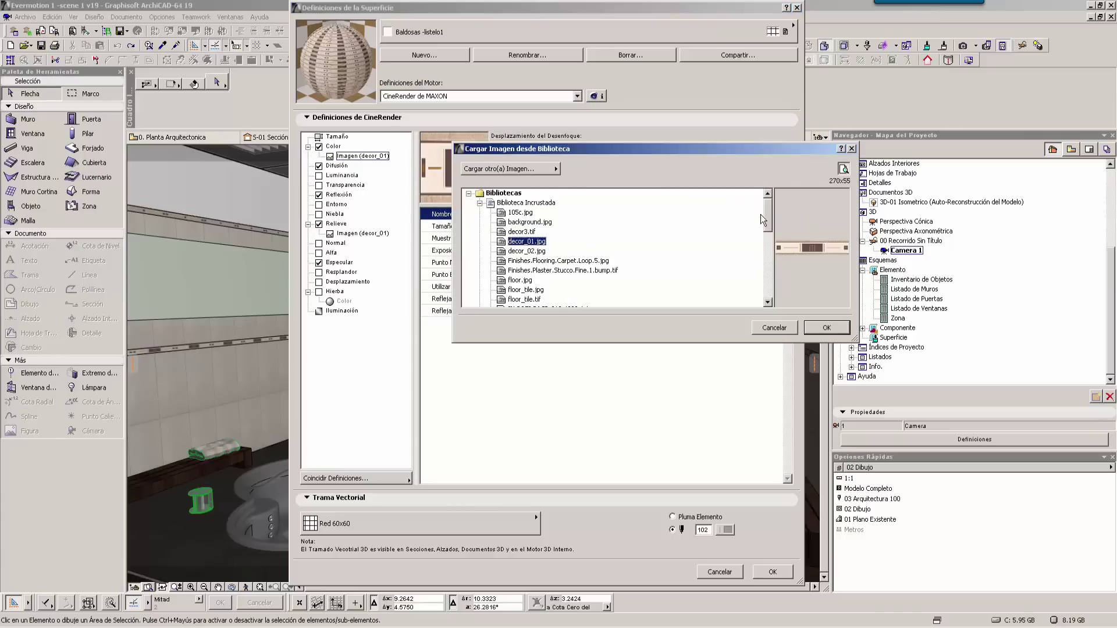
{"action": "left_click", "coordinate": [774, 327]}
{"action": "left_click", "coordinate": [333, 146]}
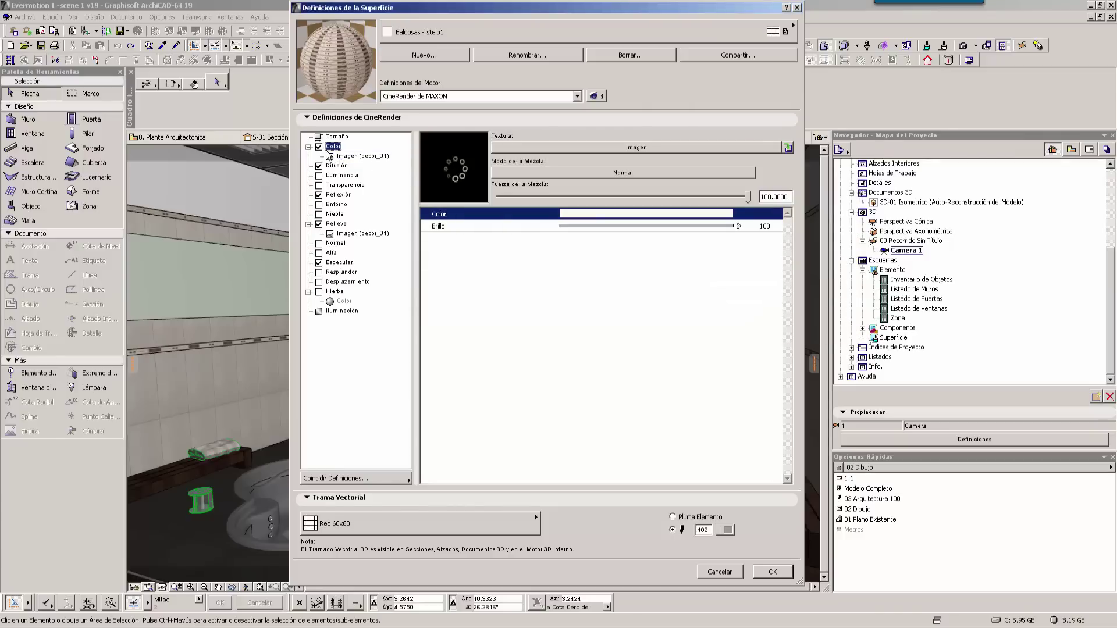
Step: Keep the Color texture type as Imagen and the blend mode as Normal
{"action": "left_click", "coordinate": [634, 148]}
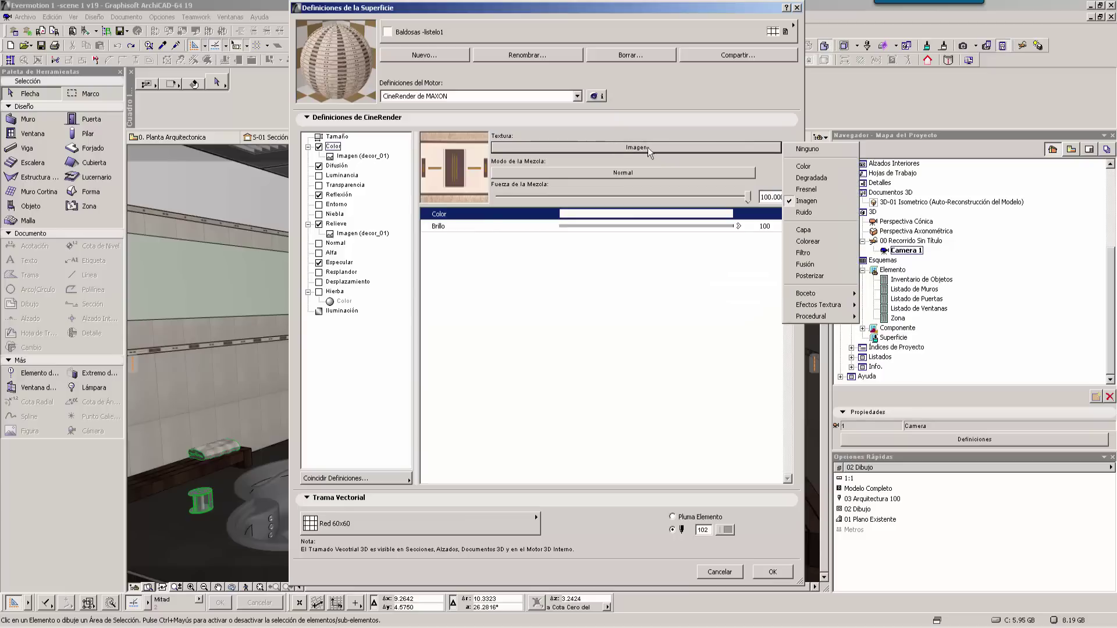
{"action": "left_click", "coordinate": [582, 249]}
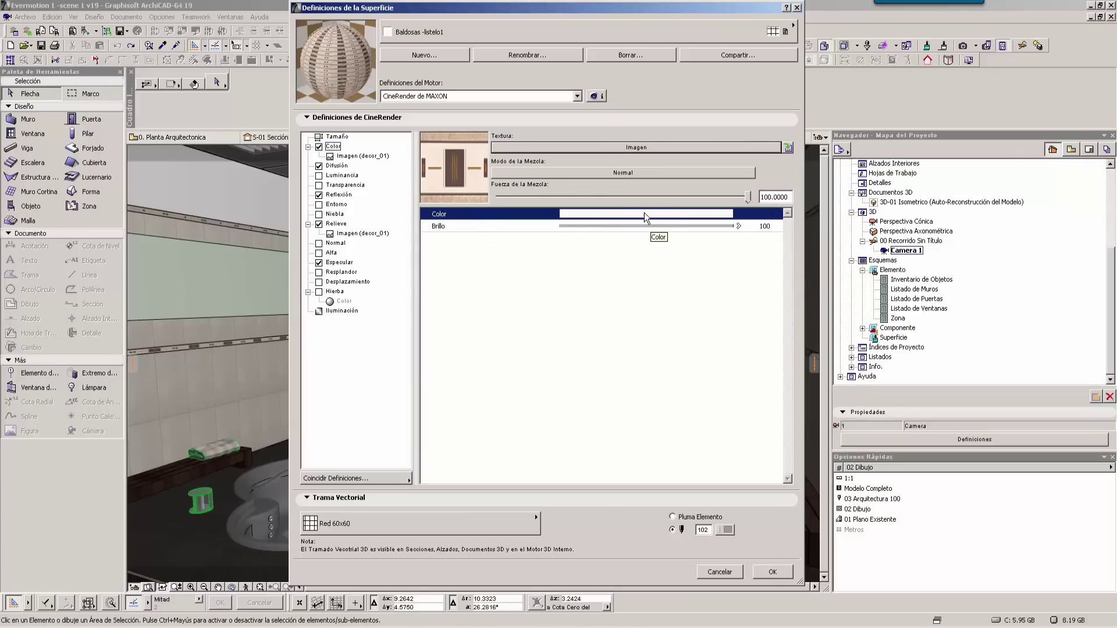
{"action": "left_click", "coordinate": [588, 175]}
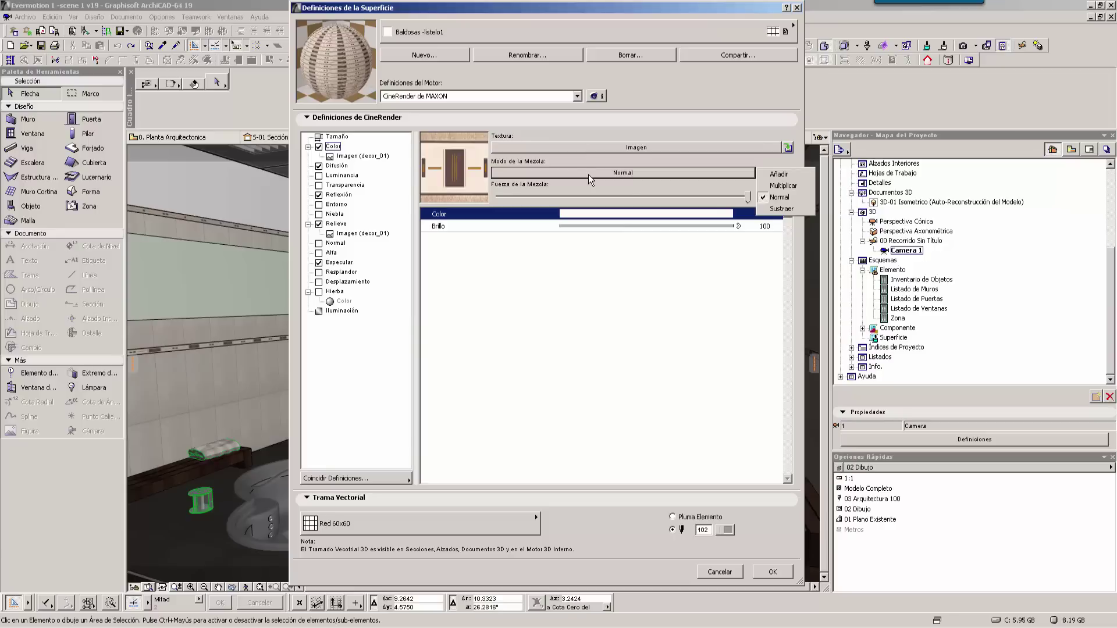
{"action": "left_click", "coordinate": [777, 197]}
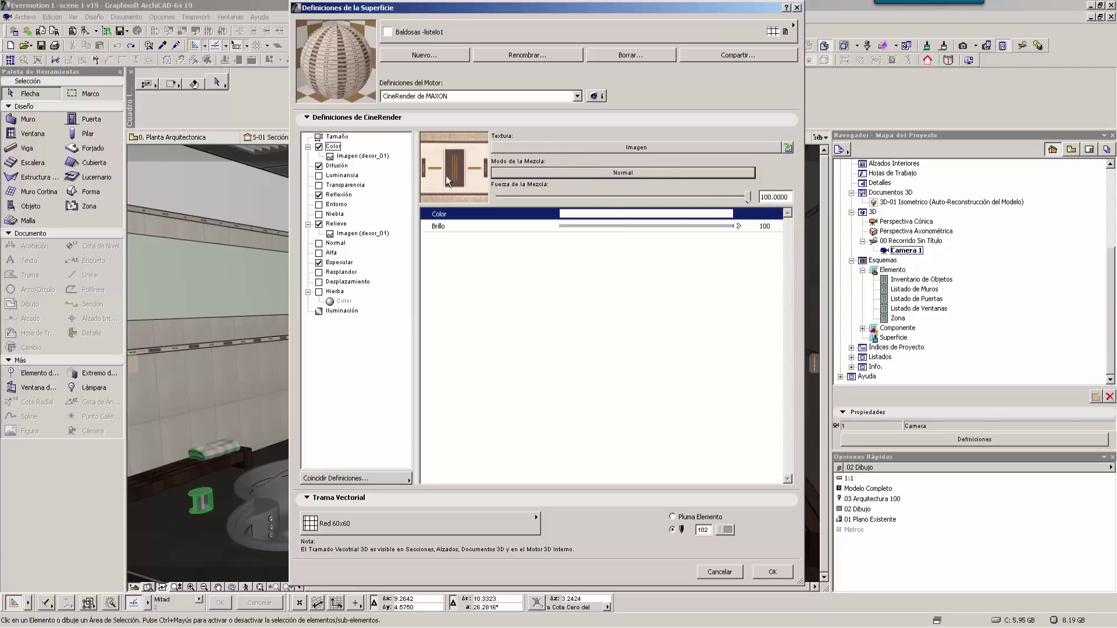
Step: Recheck the decor_01 image in the library unchanged, then show the texture Tamaño settings
{"action": "left_click", "coordinate": [347, 157]}
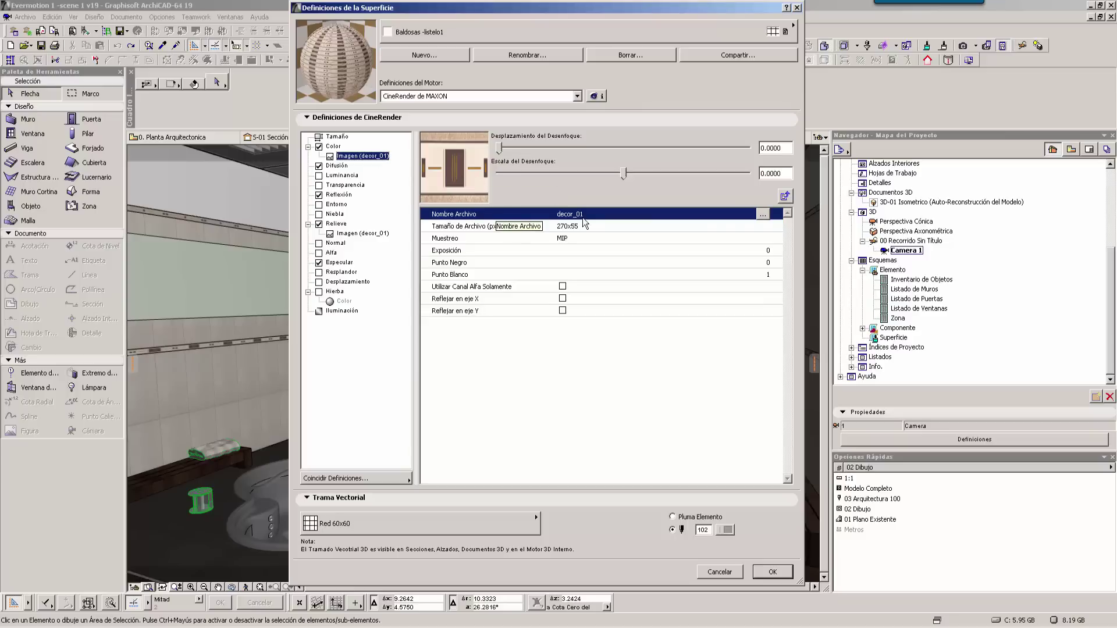
{"action": "left_click", "coordinate": [762, 214]}
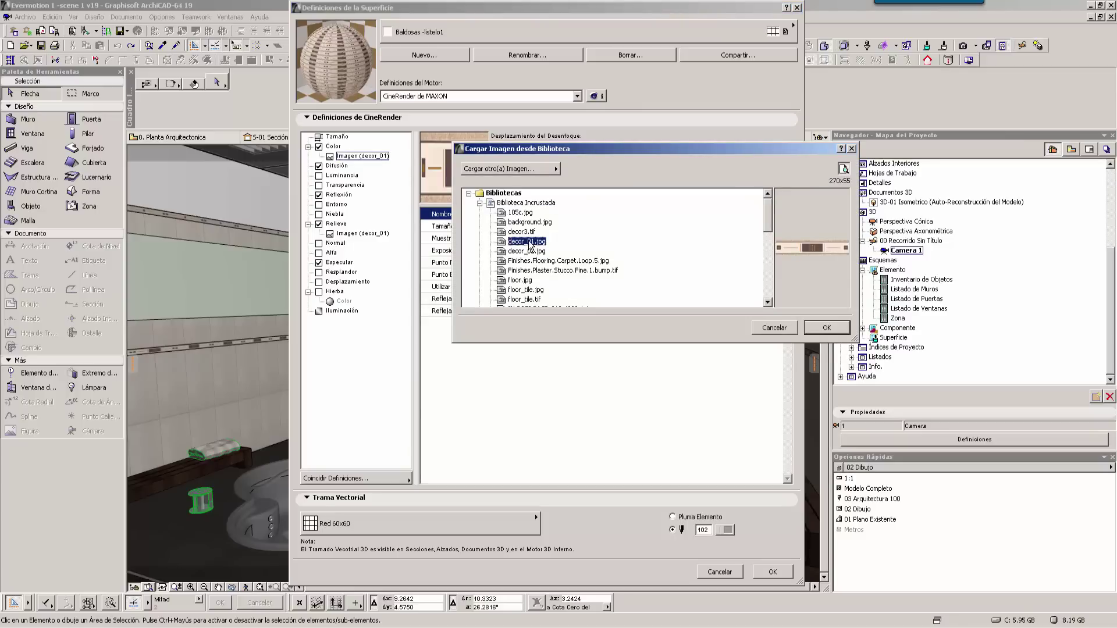
{"action": "left_click", "coordinate": [827, 329]}
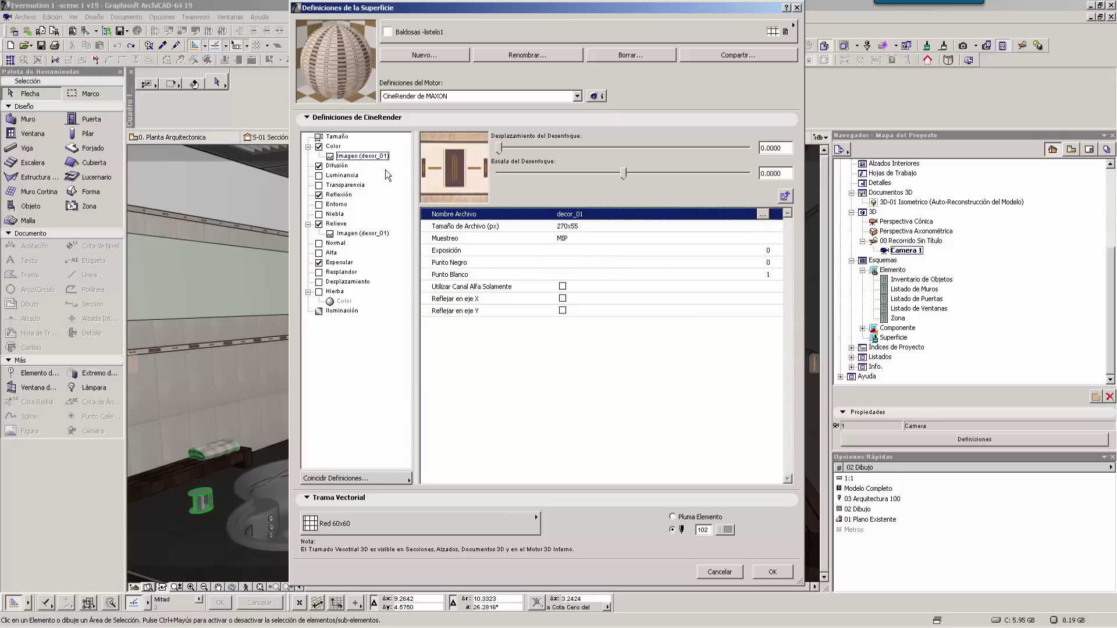
{"action": "left_click", "coordinate": [345, 138]}
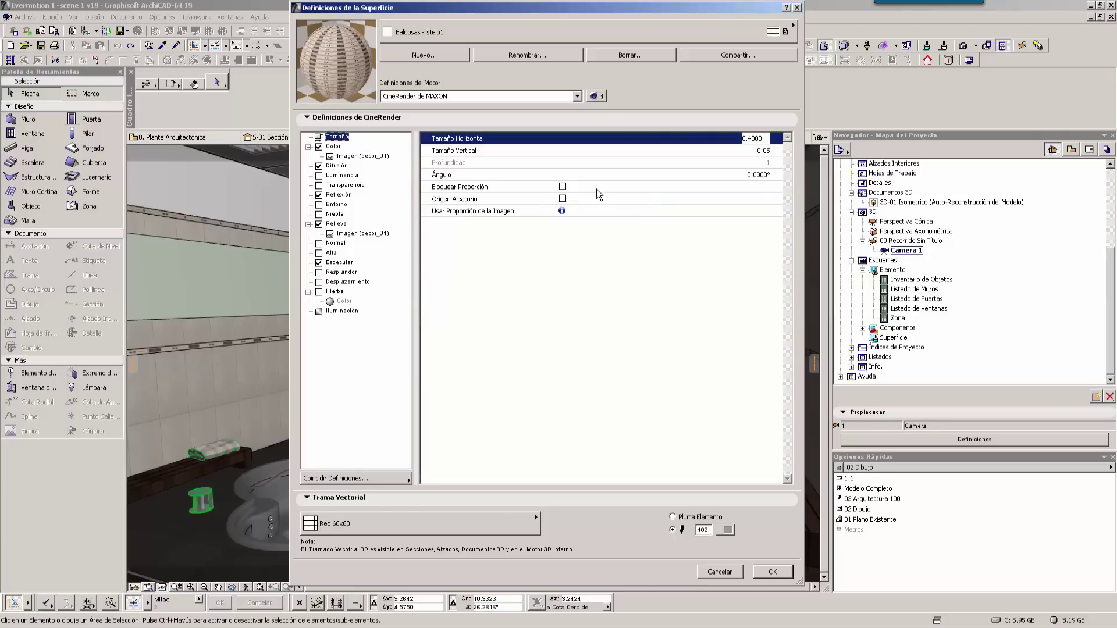
Step: Confirm Tamaño Horizontal 0.4 and Vertical 0.05, then return to the Color channel's decor_01 image
{"action": "left_click", "coordinate": [758, 153]}
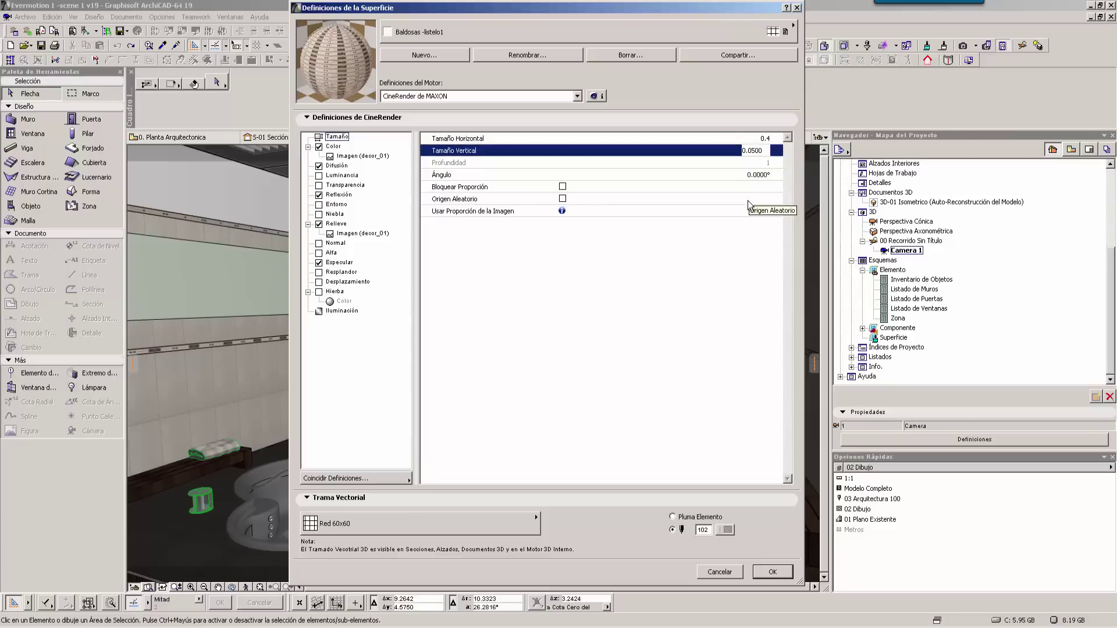
{"action": "left_click", "coordinate": [736, 144]}
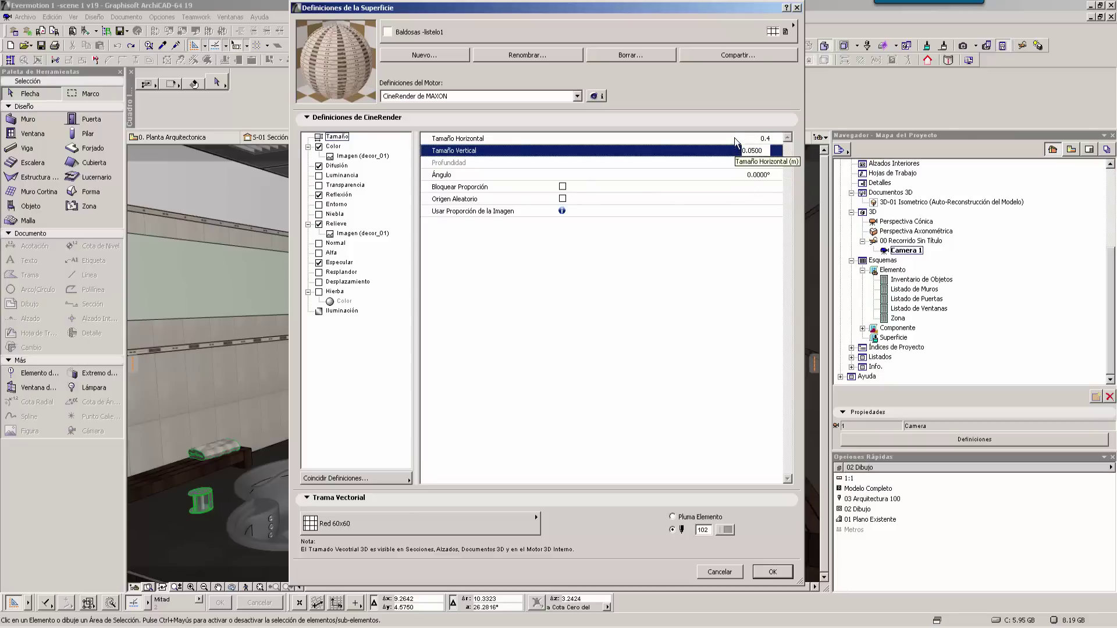
{"action": "left_click", "coordinate": [734, 138]}
{"action": "left_click", "coordinate": [735, 151]}
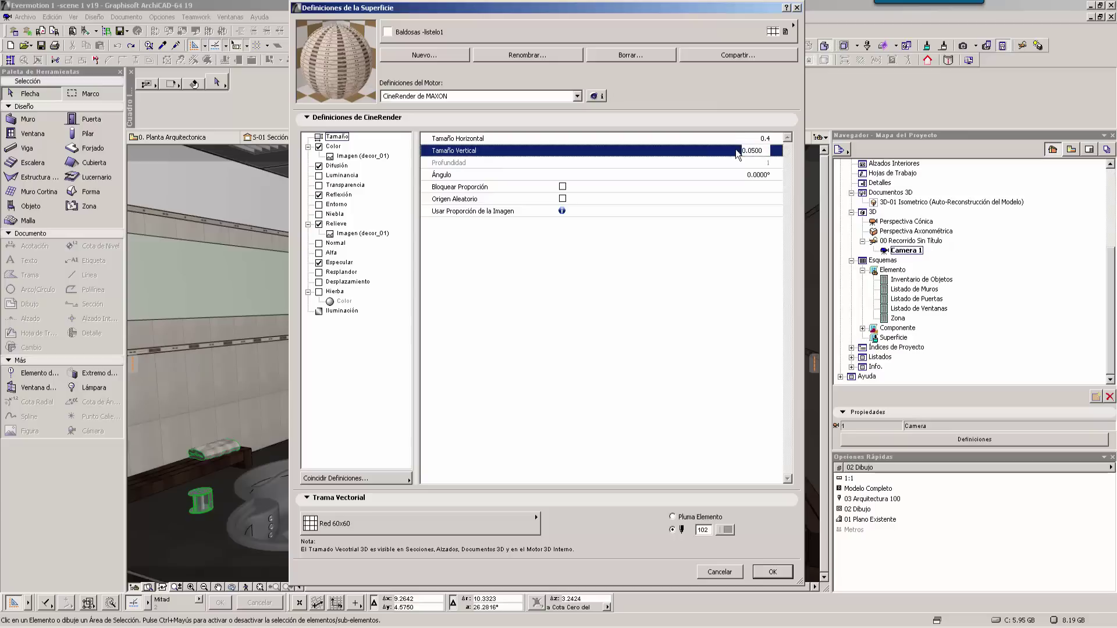
{"action": "left_click", "coordinate": [731, 152]}
{"action": "left_click", "coordinate": [352, 155]}
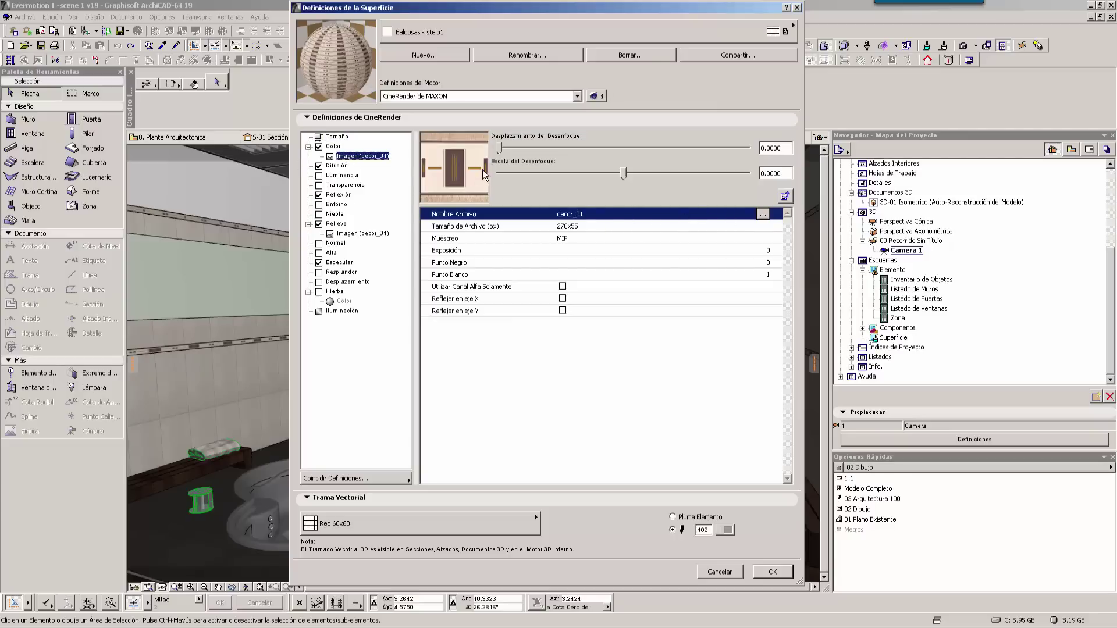
Step: Browse the texture image library from Nombre Archivo and close it without changes
{"action": "left_click", "coordinate": [761, 214]}
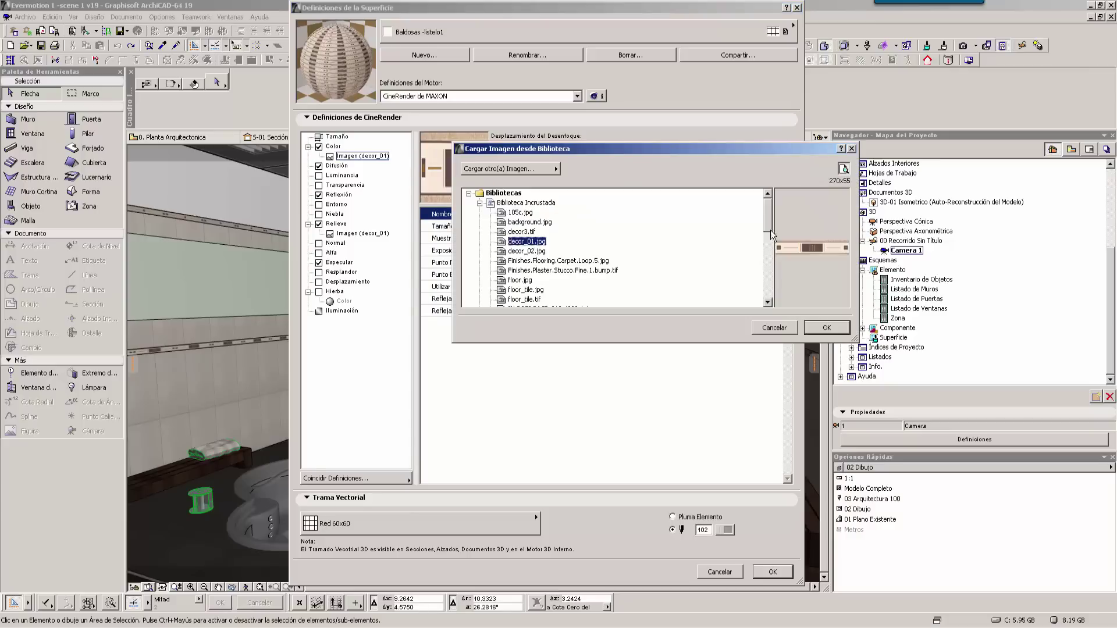
{"action": "left_click", "coordinate": [768, 294]}
{"action": "left_click_drag", "start_coordinate": [768, 251], "coordinate": [771, 222]}
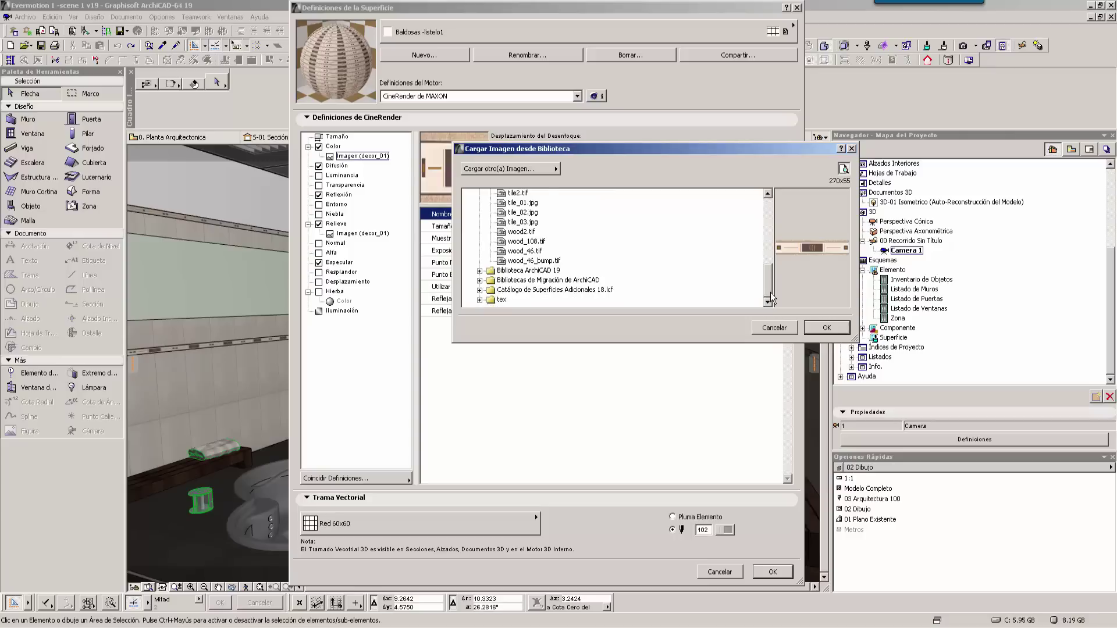
{"action": "left_click", "coordinate": [778, 327]}
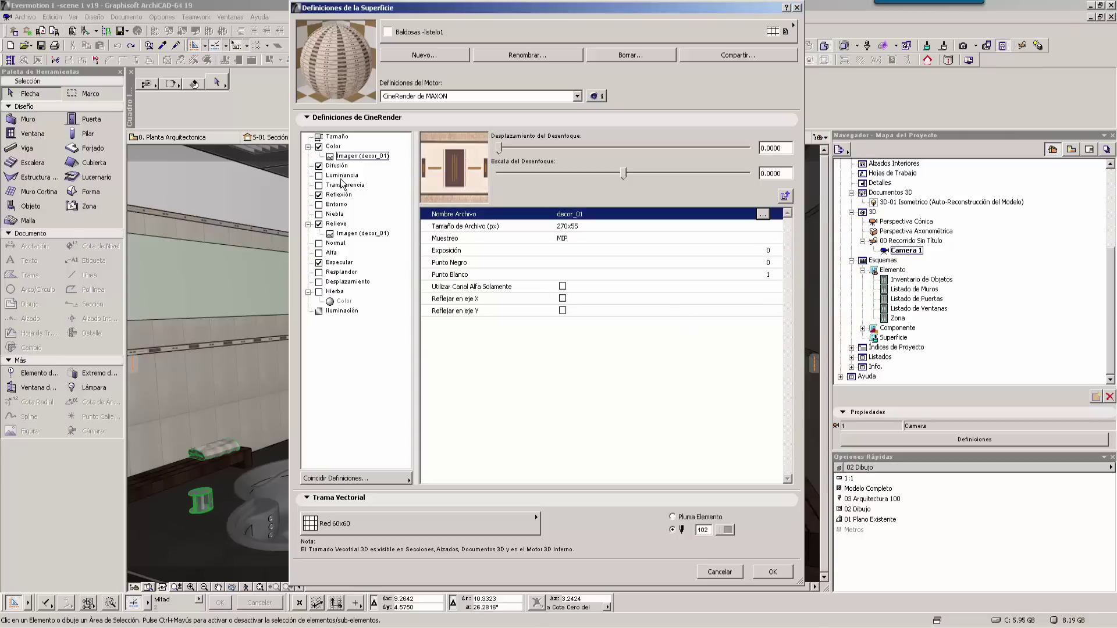
Step: Inspect the Reflexión, Relieve and Especular channels, finishing back on Color
{"action": "left_click", "coordinate": [340, 195]}
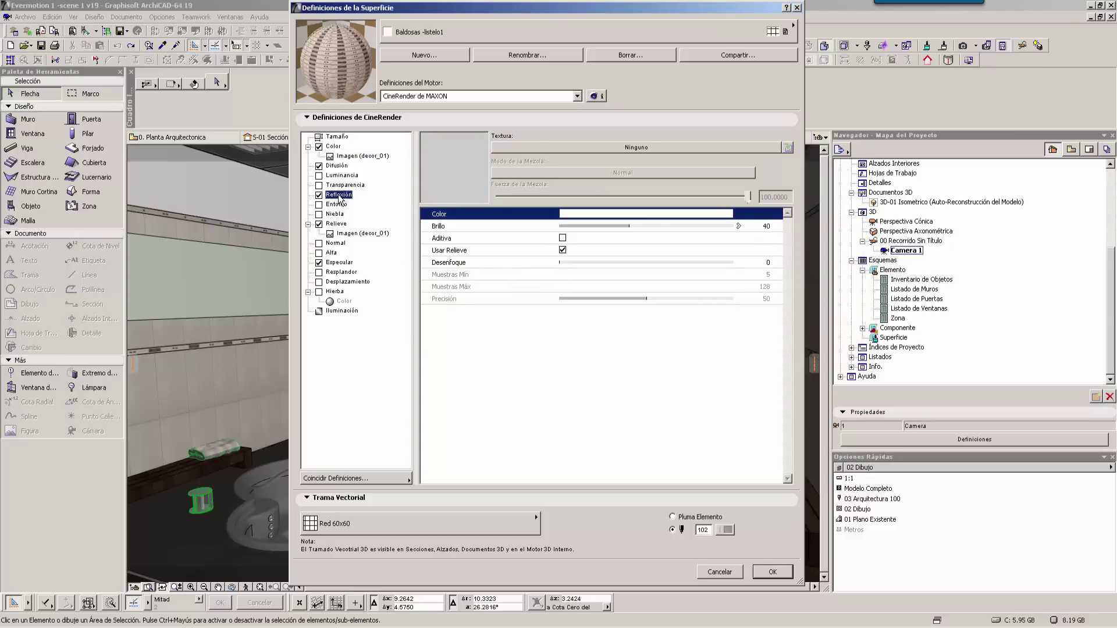
{"action": "left_click", "coordinate": [339, 225]}
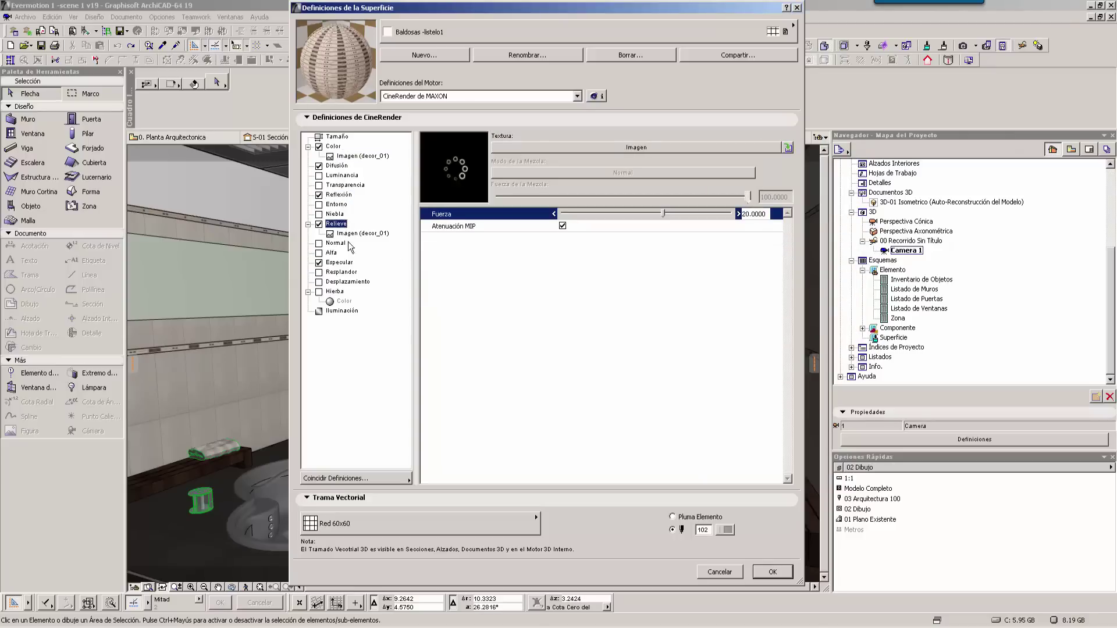
{"action": "left_click", "coordinate": [348, 263]}
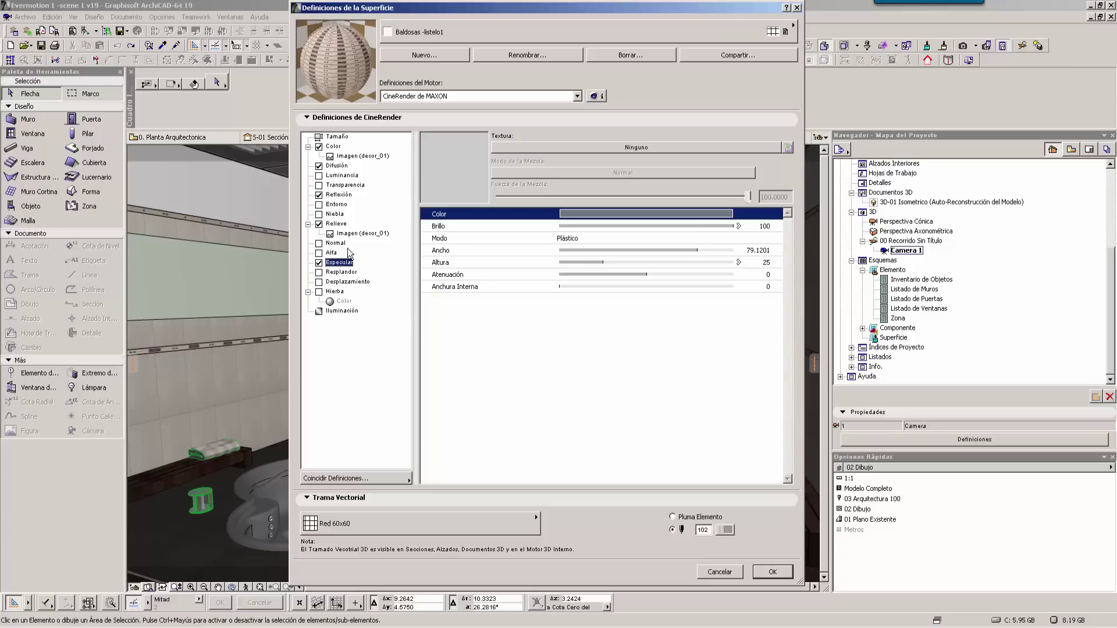
{"action": "left_click", "coordinate": [337, 137]}
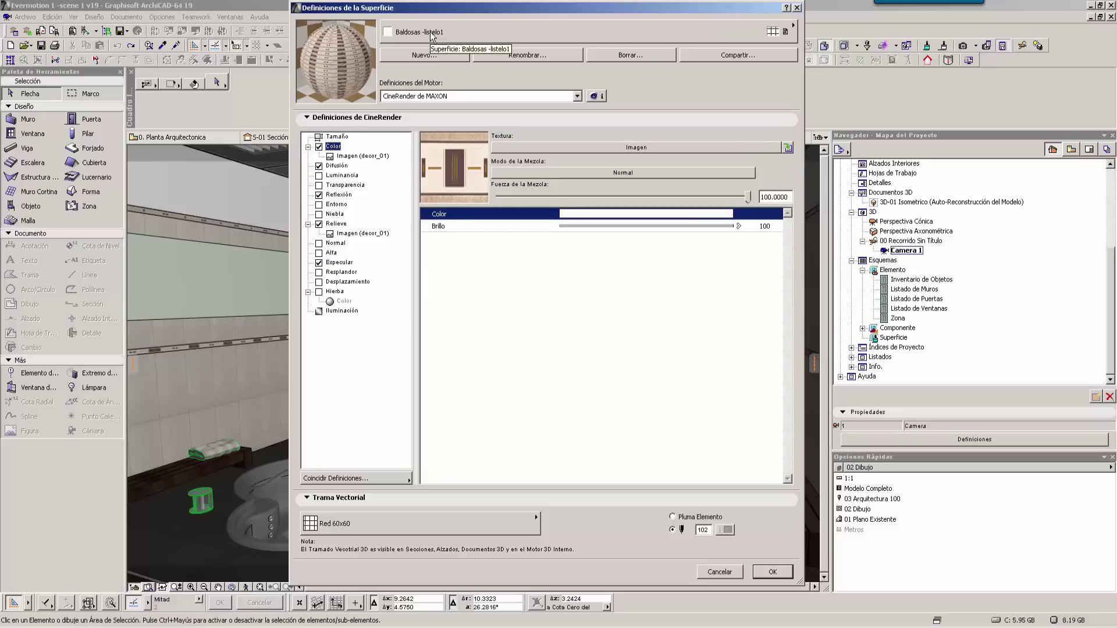
{"action": "left_click", "coordinate": [438, 102]}
{"action": "left_click", "coordinate": [442, 60]}
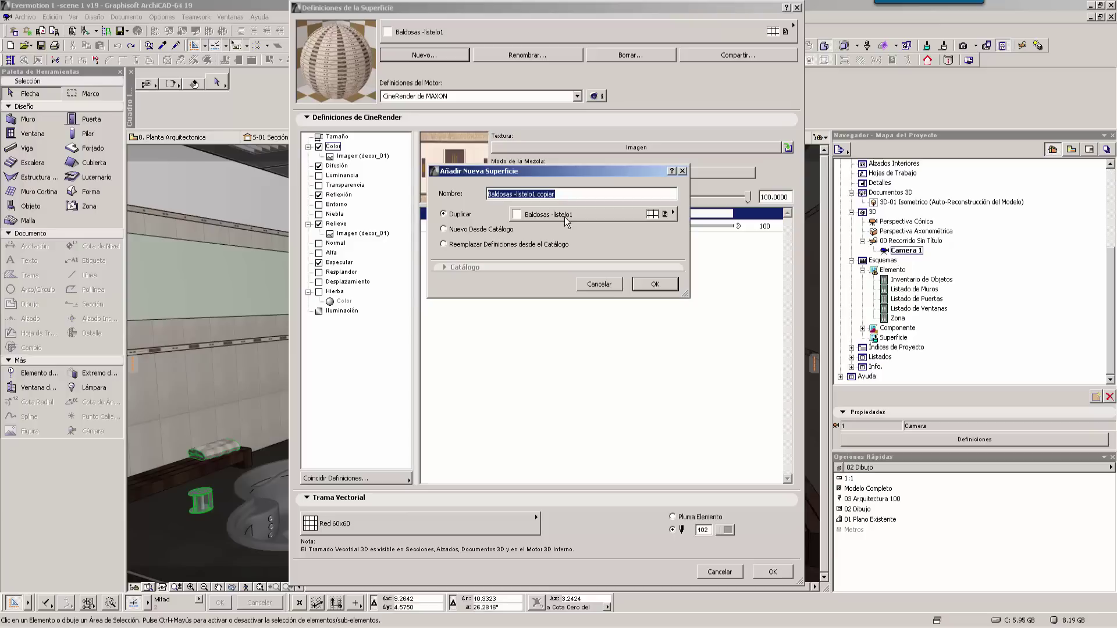
{"action": "left_click", "coordinate": [596, 286]}
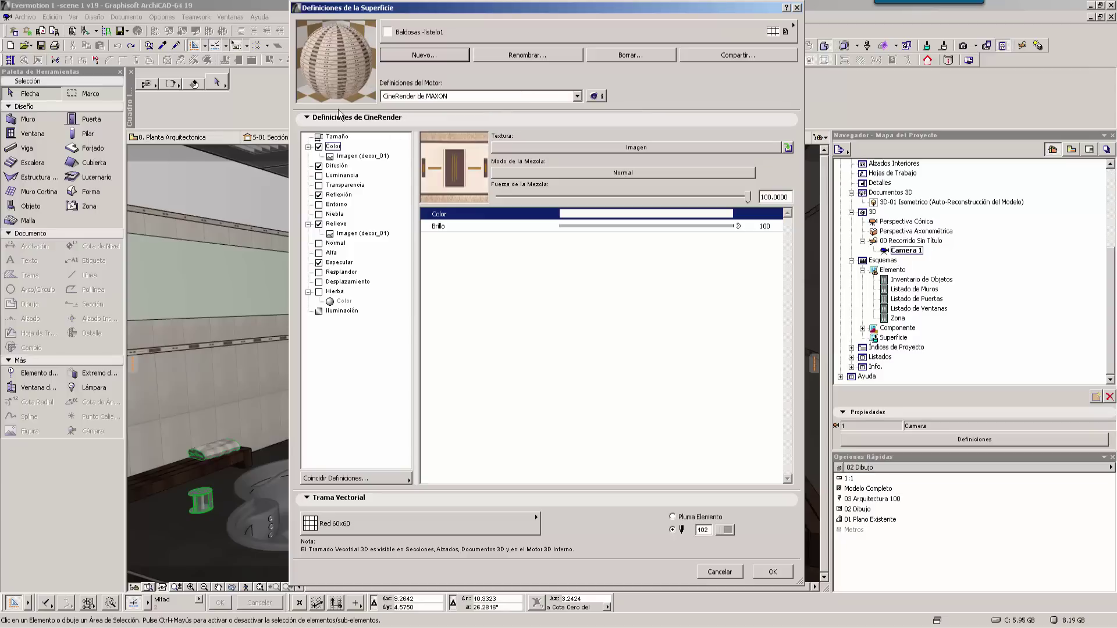
Step: Show the decor_01 image texture's size and sampling, then view the internal engine's surface settings
{"action": "left_click", "coordinate": [332, 139]}
{"action": "left_click", "coordinate": [343, 155]}
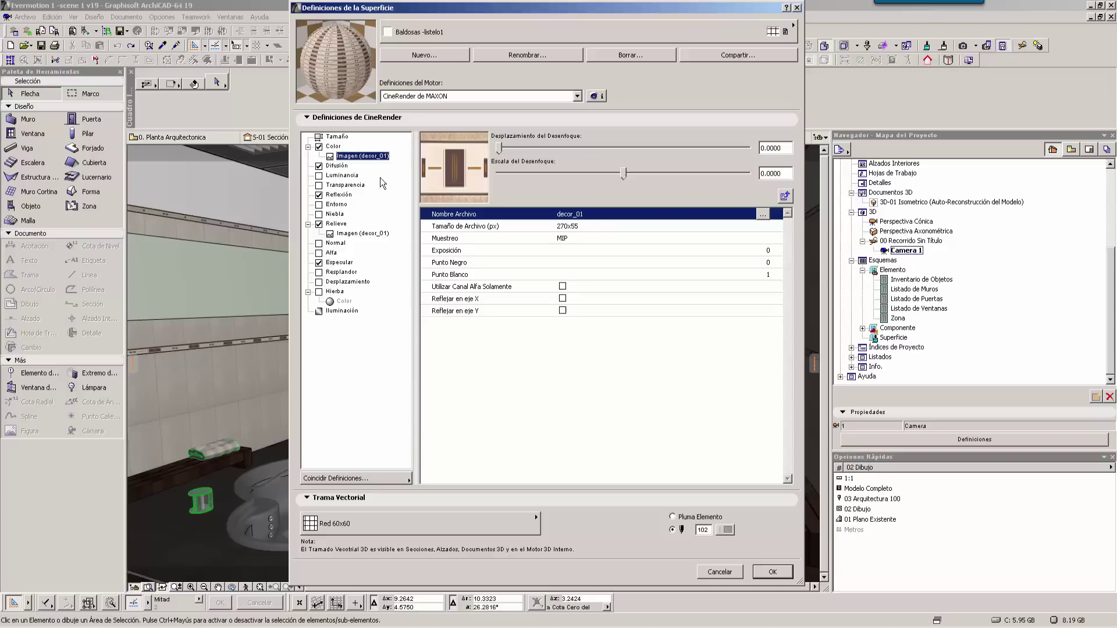
{"action": "left_click", "coordinate": [448, 97]}
{"action": "left_click", "coordinate": [449, 97]}
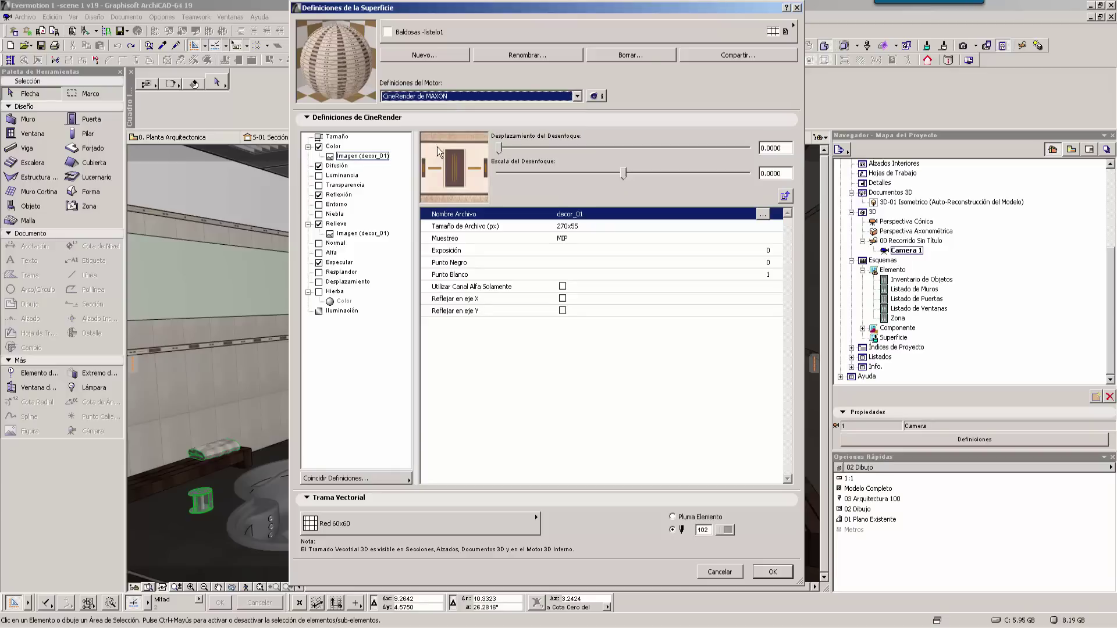
{"action": "left_click", "coordinate": [413, 109]}
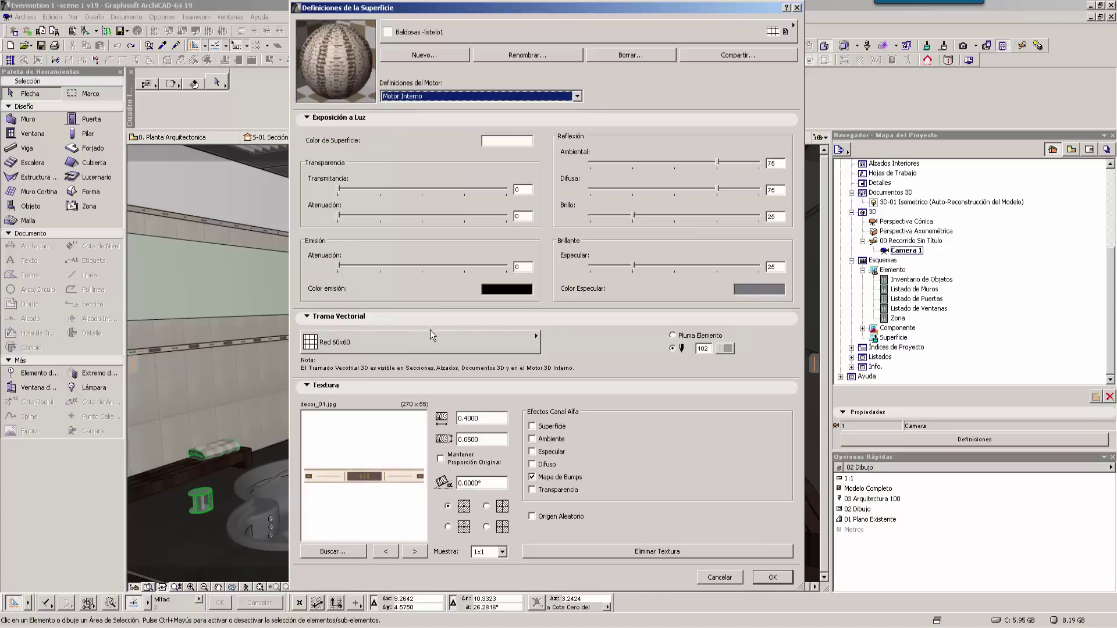
Step: Compare the internal engine and CineRender settings, ending on CineRender de MAXON showing decor_01 at 270x55 with MIP sampling
{"action": "left_click", "coordinate": [452, 97]}
{"action": "left_click", "coordinate": [400, 107]}
{"action": "left_click", "coordinate": [404, 99]}
{"action": "left_click", "coordinate": [414, 115]}
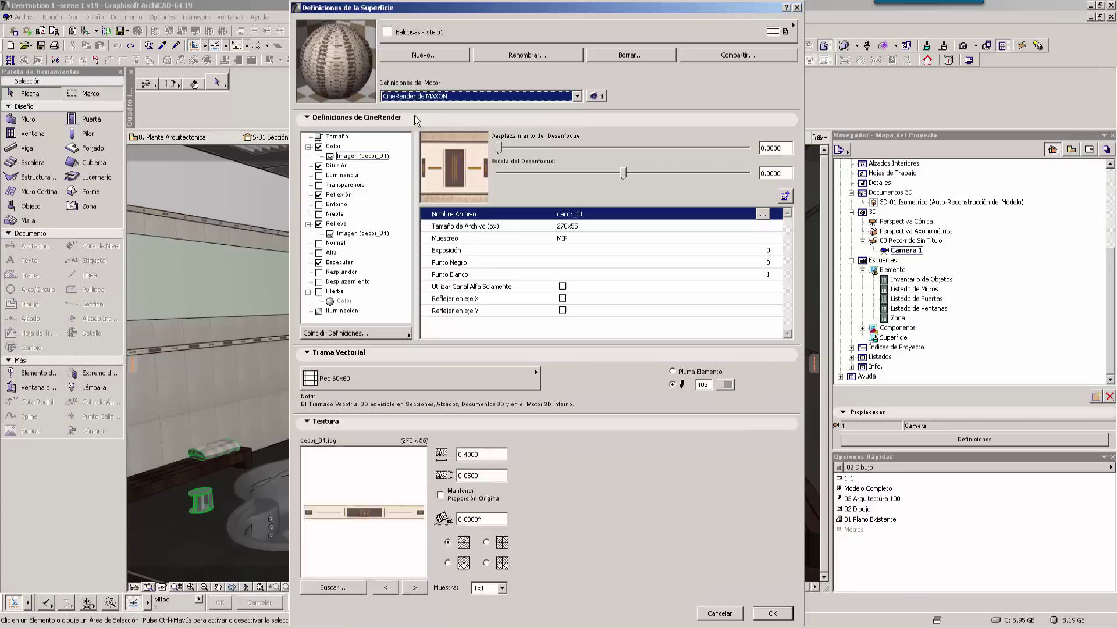
{"action": "left_click", "coordinate": [428, 97]}
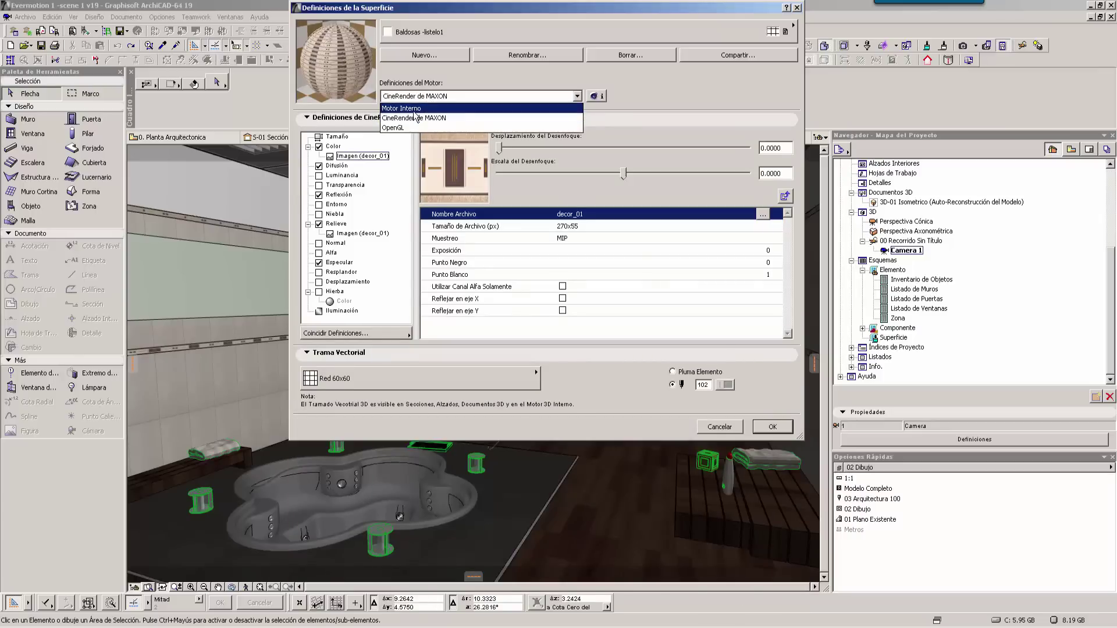
{"action": "left_click", "coordinate": [437, 109]}
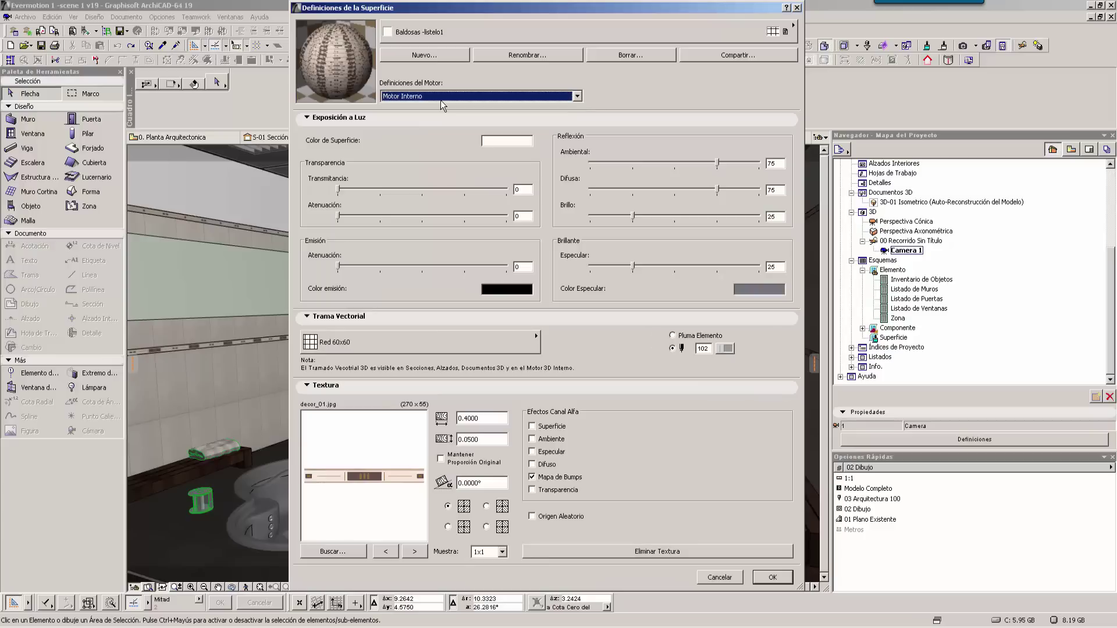
{"action": "left_click", "coordinate": [441, 100]}
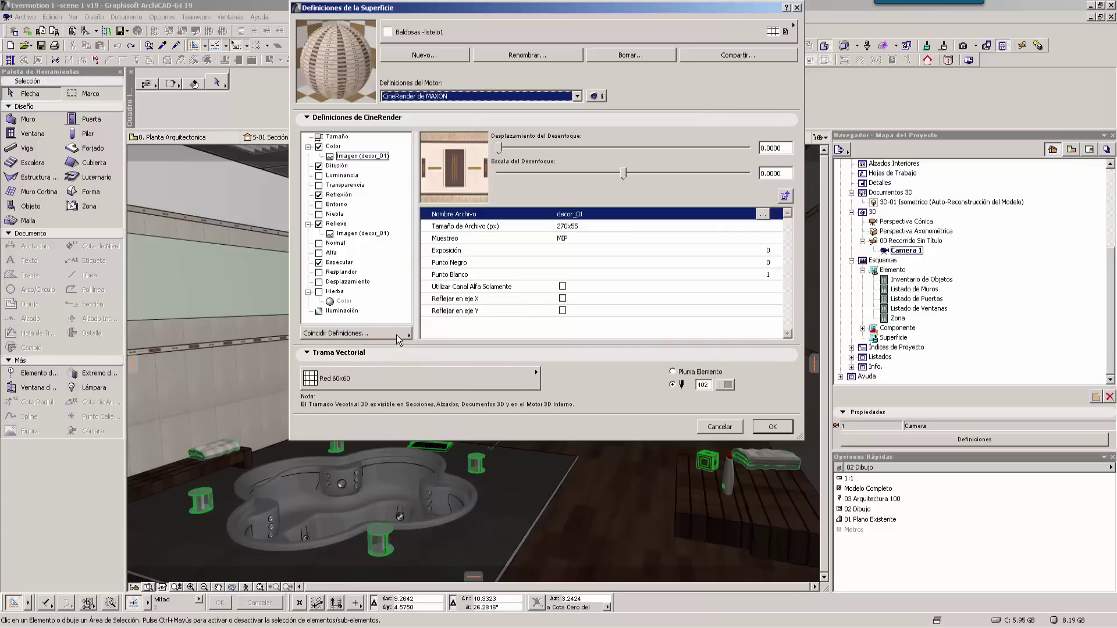
{"action": "left_click", "coordinate": [407, 334]}
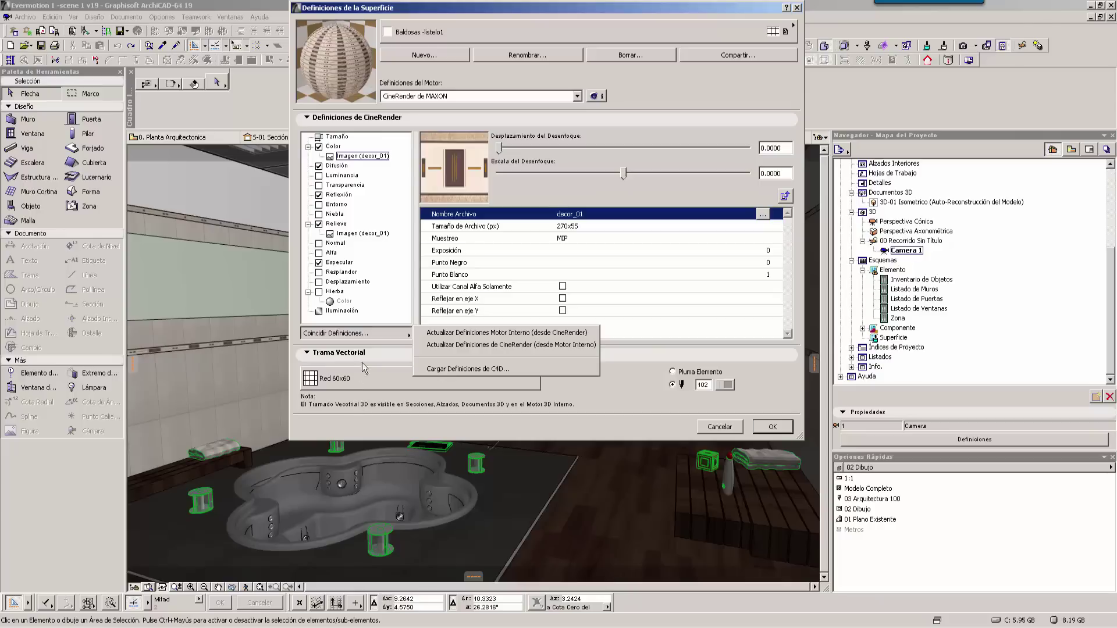
{"action": "left_click", "coordinate": [506, 128]}
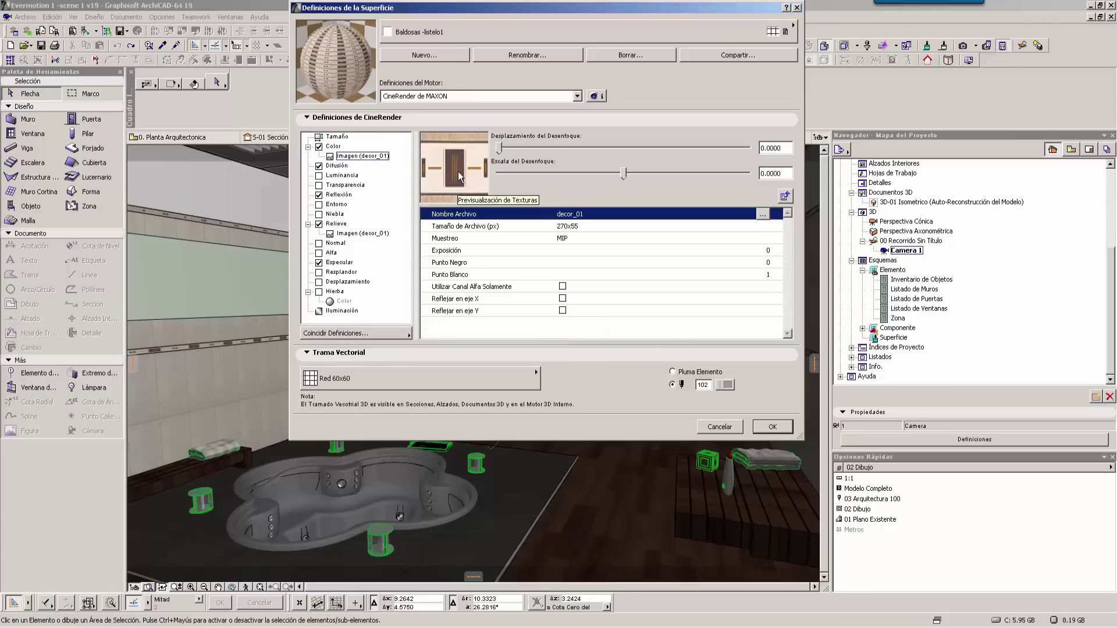
{"action": "left_click", "coordinate": [477, 96]}
{"action": "left_click", "coordinate": [407, 116]}
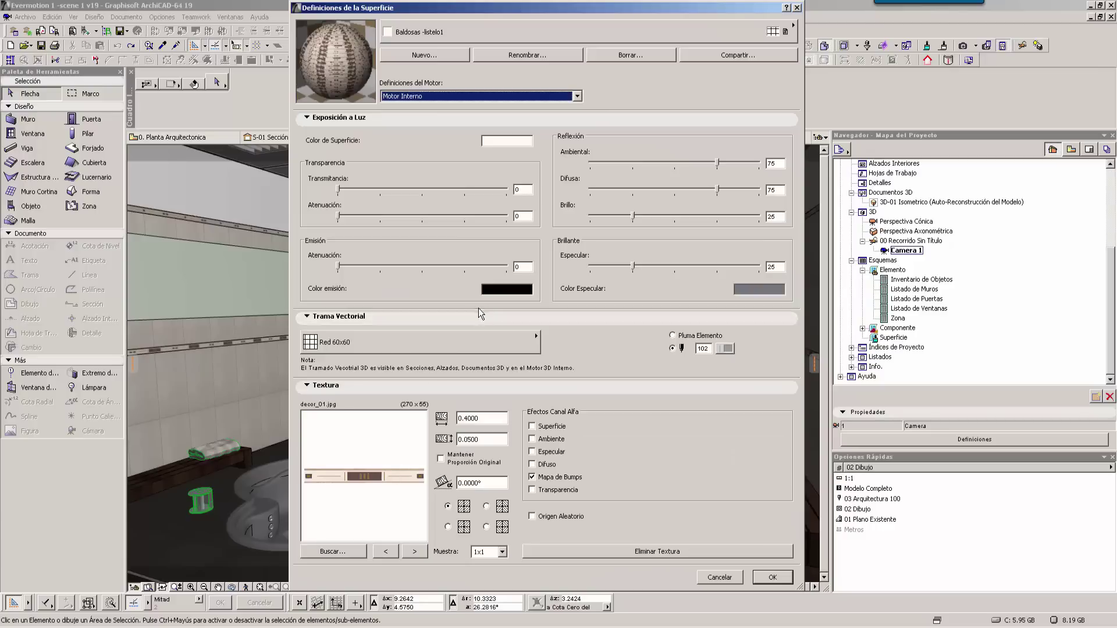
{"action": "key", "text": "Tab"}
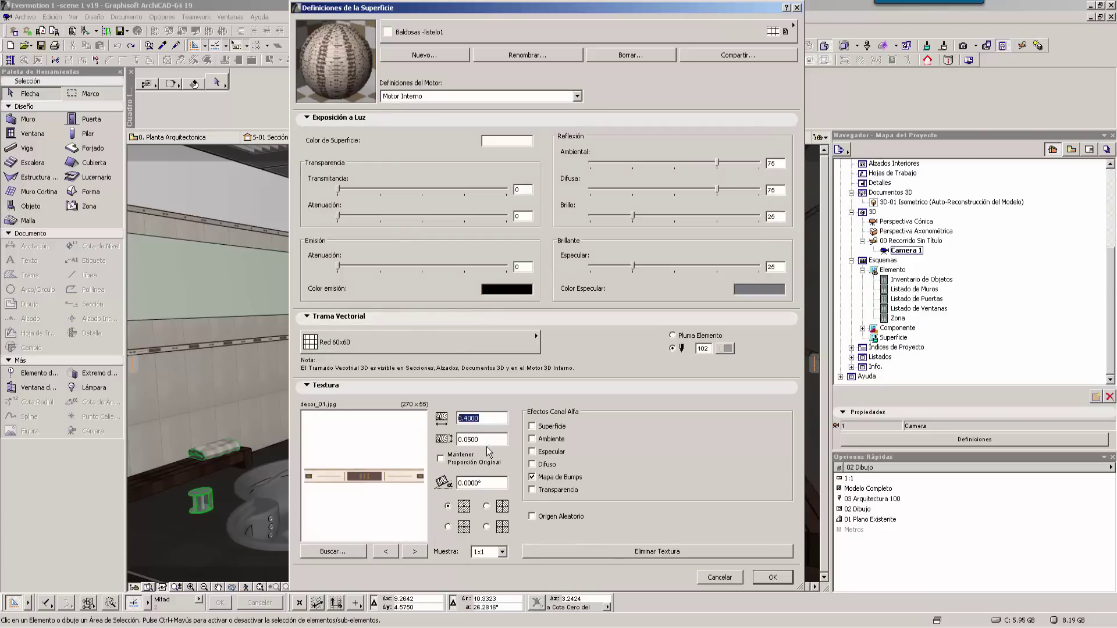
{"action": "key", "text": "Tab"}
{"action": "left_click", "coordinate": [489, 417]}
{"action": "left_click", "coordinate": [539, 94]}
Step: Check the Coincidir Definiciones options, keep the Red 60x60 vector hatch, and cancel the surface settings
{"action": "left_click", "coordinate": [442, 127]}
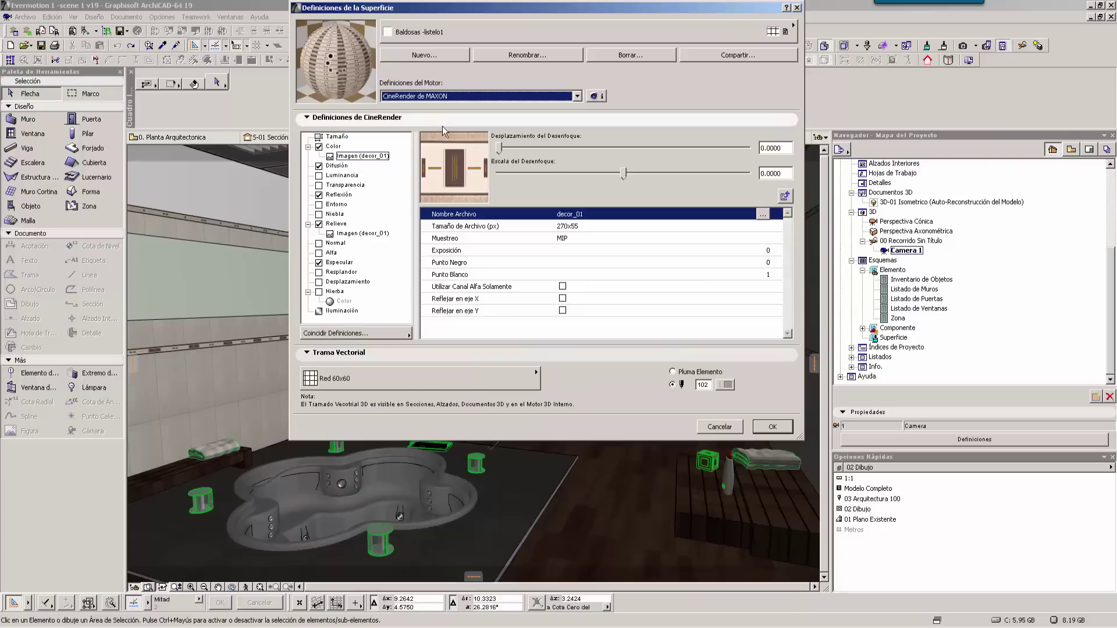
{"action": "left_click", "coordinate": [382, 334]}
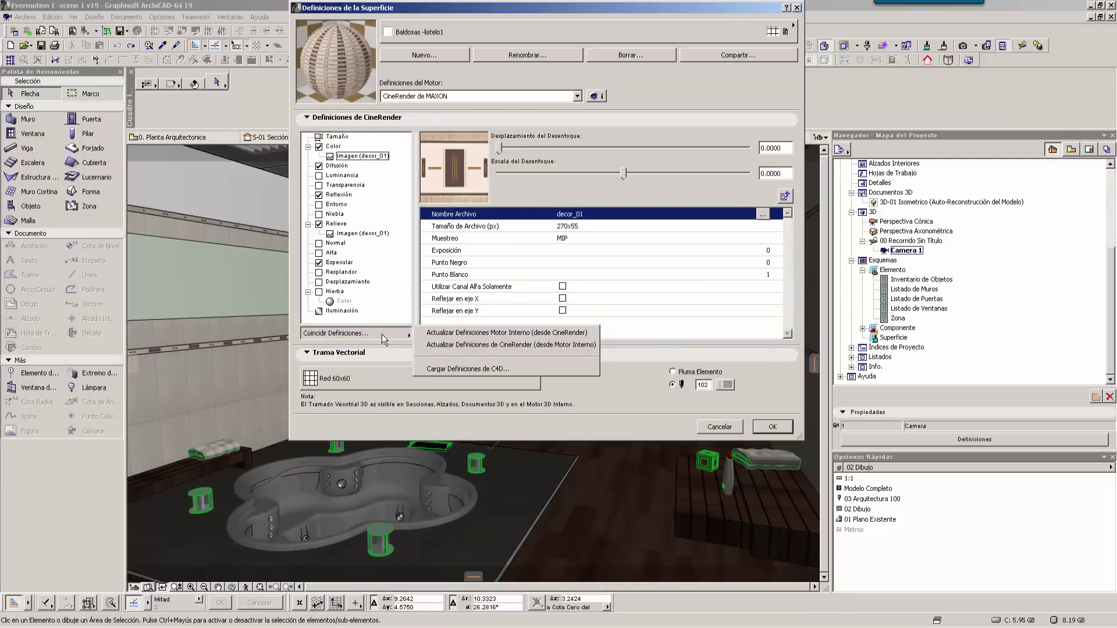
{"action": "left_click", "coordinate": [384, 335]}
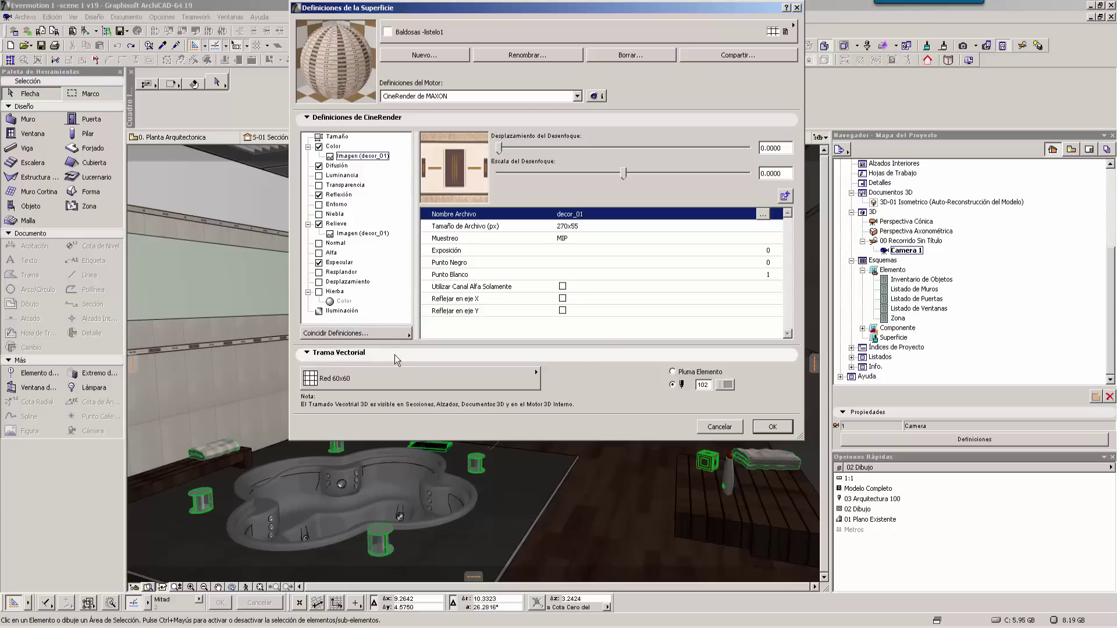
{"action": "left_click", "coordinate": [389, 384]}
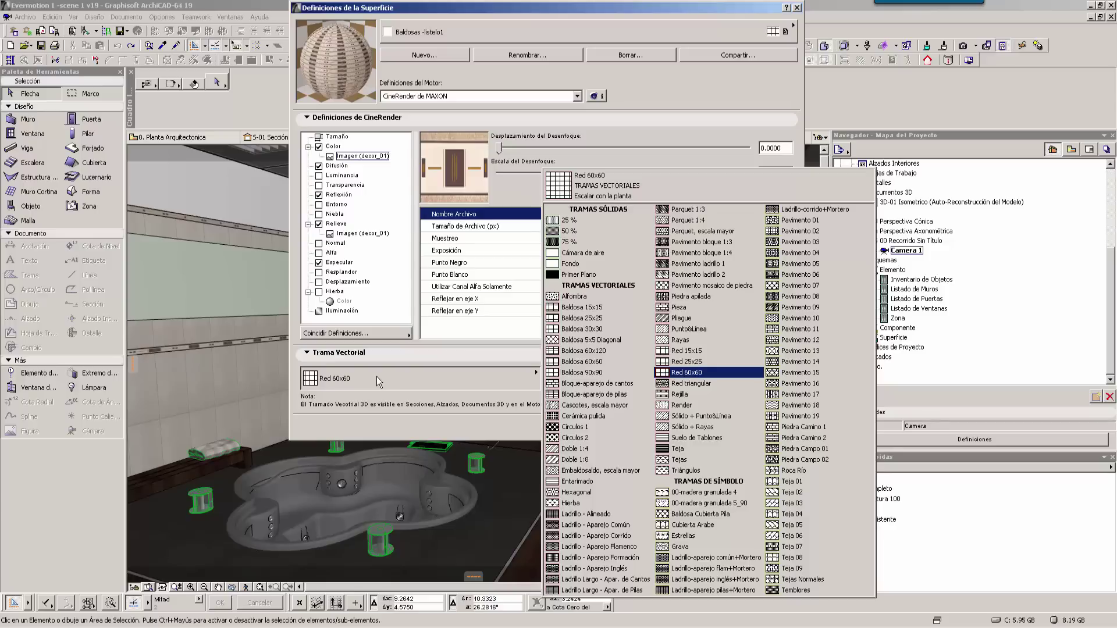
{"action": "left_click", "coordinate": [377, 378]}
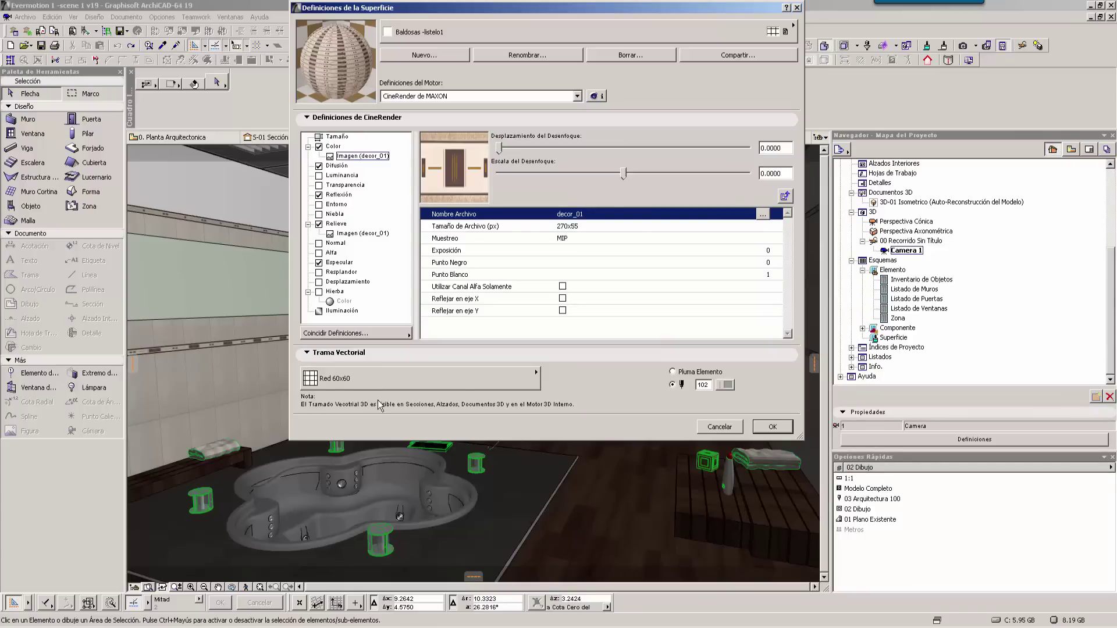
{"action": "left_click", "coordinate": [727, 431]}
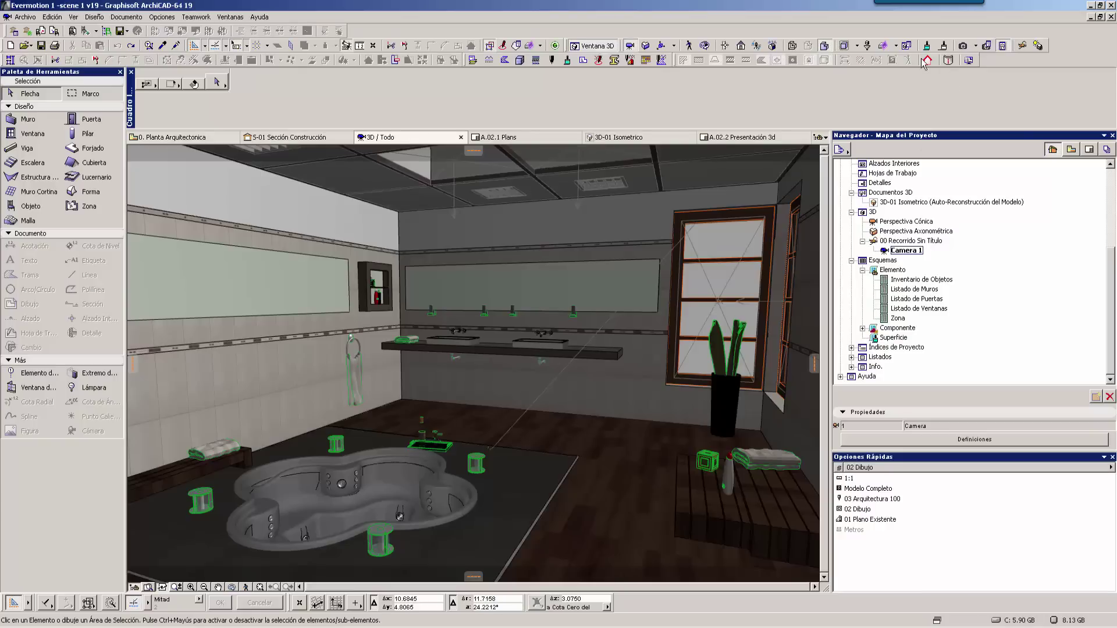
Step: Reopen Surface Settings on Baldosas -listelo1, keeping CineRender de MAXON as the render engine
{"action": "left_click", "coordinate": [162, 16]}
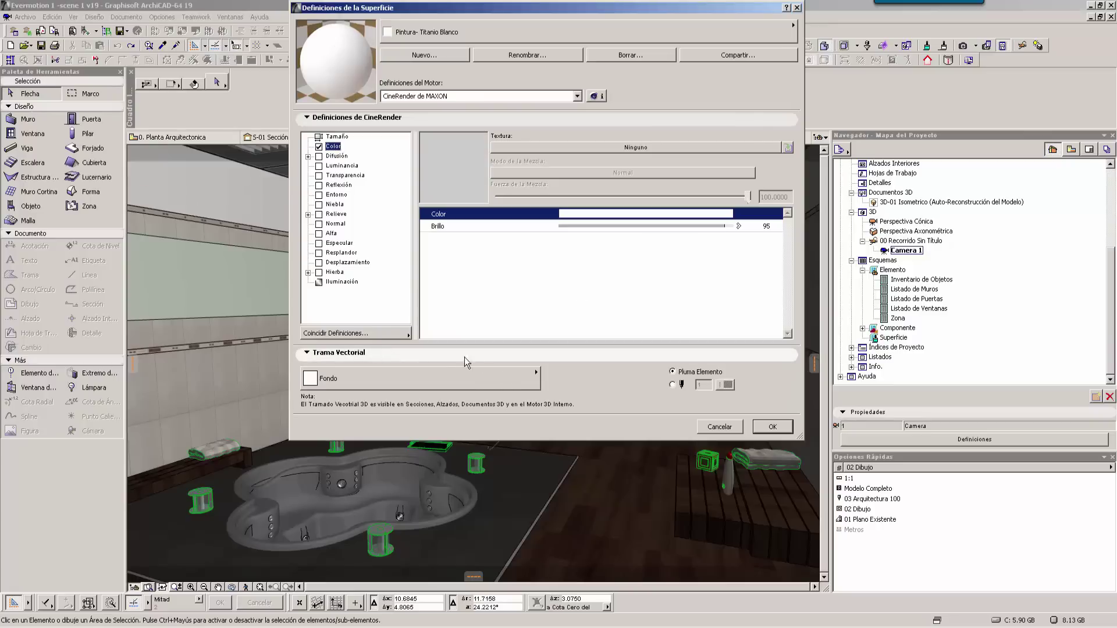
{"action": "left_click", "coordinate": [512, 96]}
{"action": "left_click", "coordinate": [442, 109]}
{"action": "left_click", "coordinate": [447, 32]}
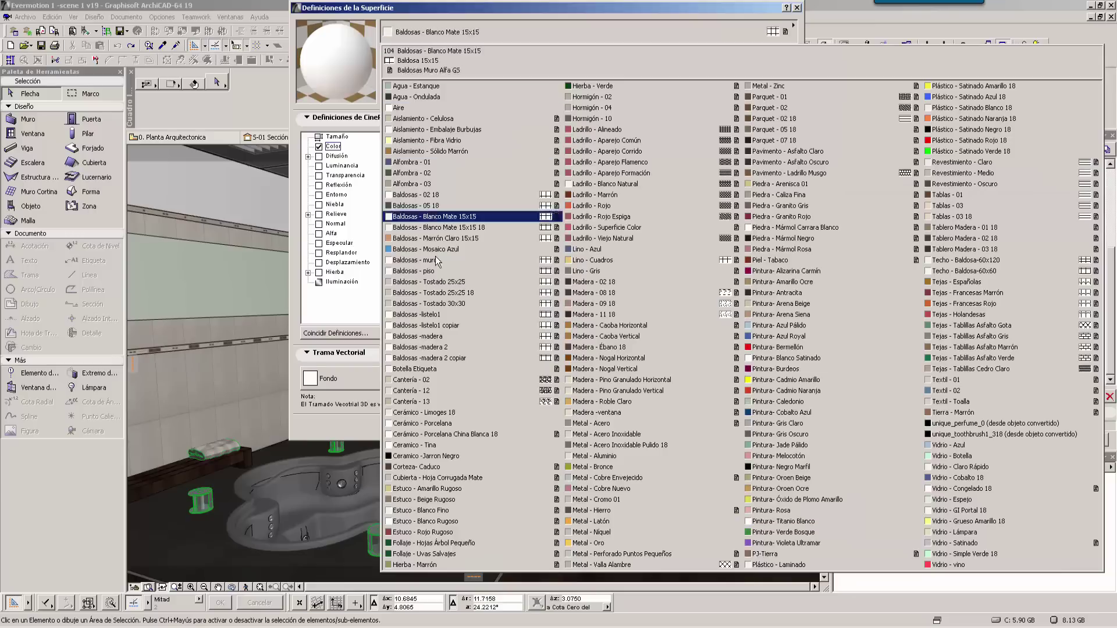
{"action": "left_click", "coordinate": [452, 315]}
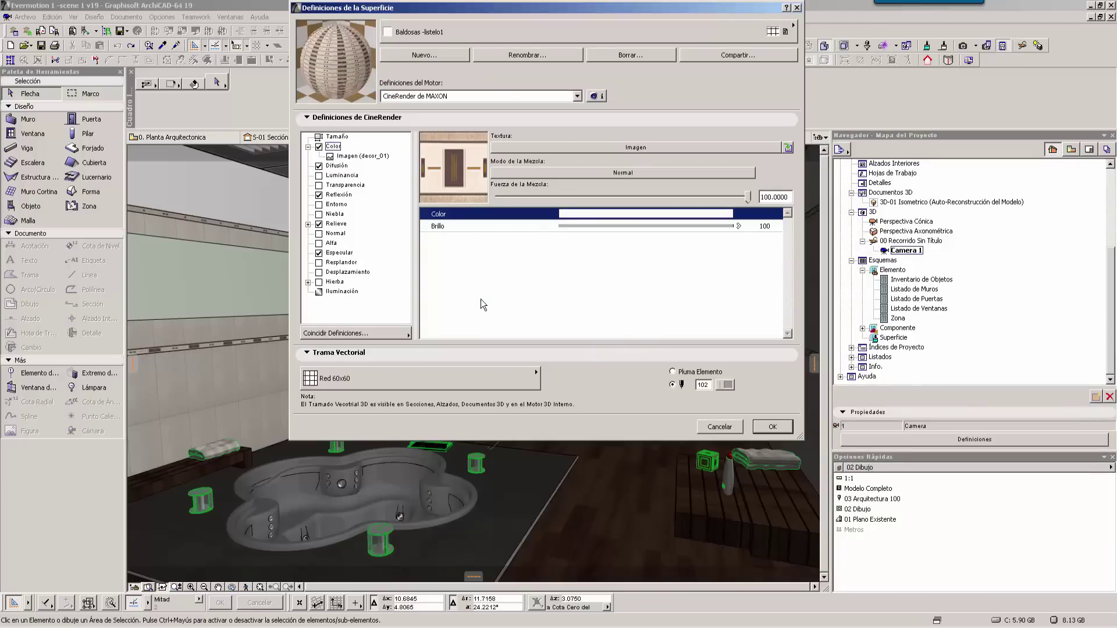
{"action": "left_click", "coordinate": [576, 97]}
{"action": "left_click", "coordinate": [576, 97]}
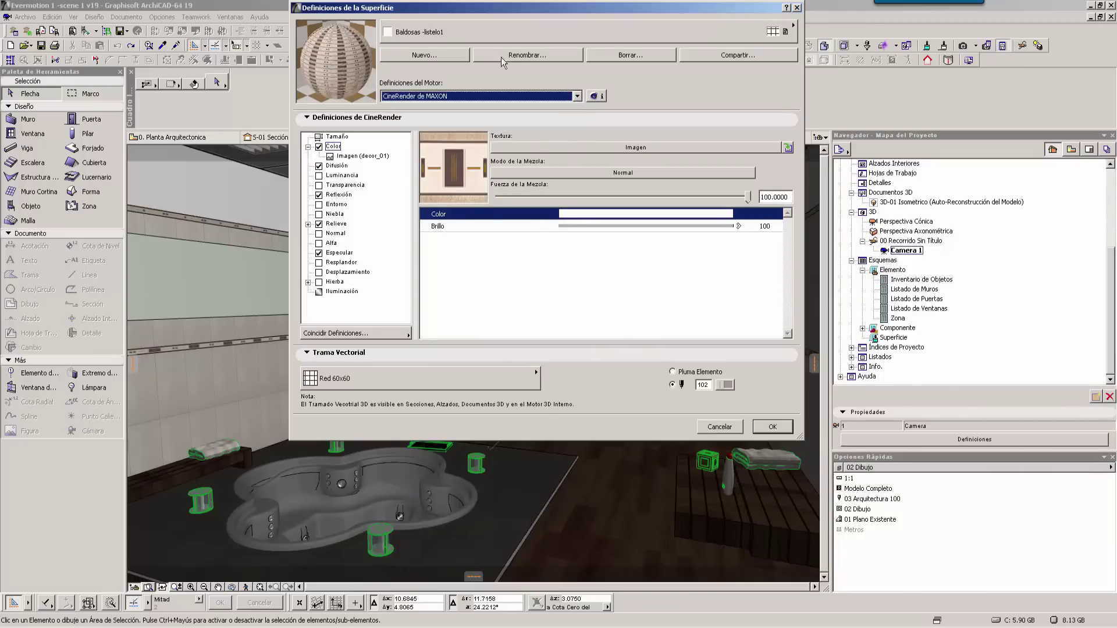
{"action": "left_click", "coordinate": [438, 53]}
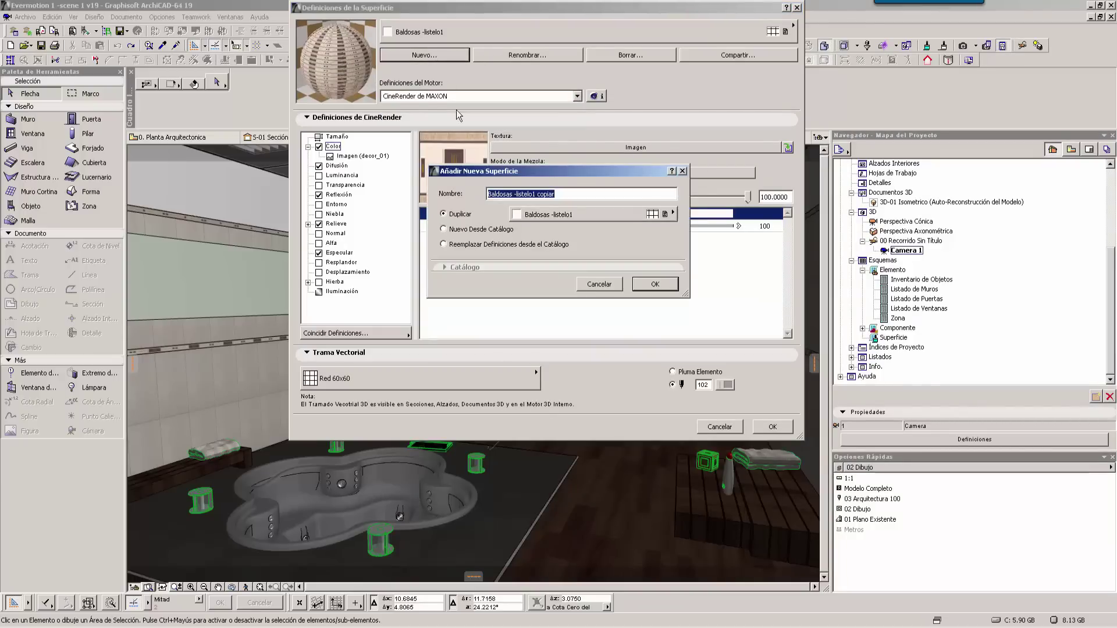
{"action": "left_click", "coordinate": [497, 231]}
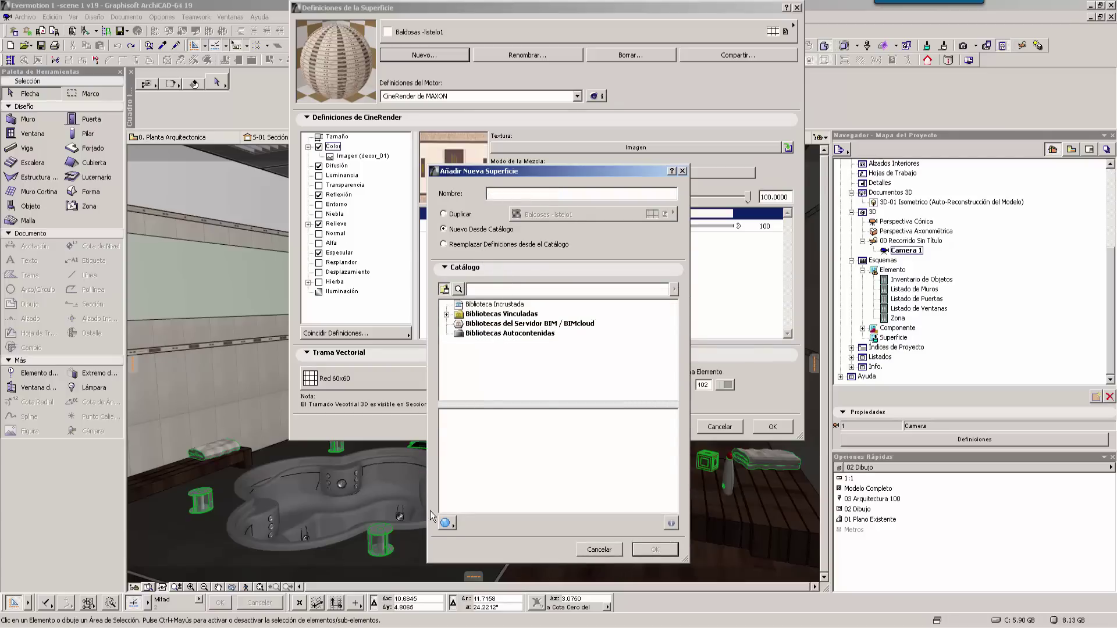
{"action": "left_click", "coordinate": [445, 523]}
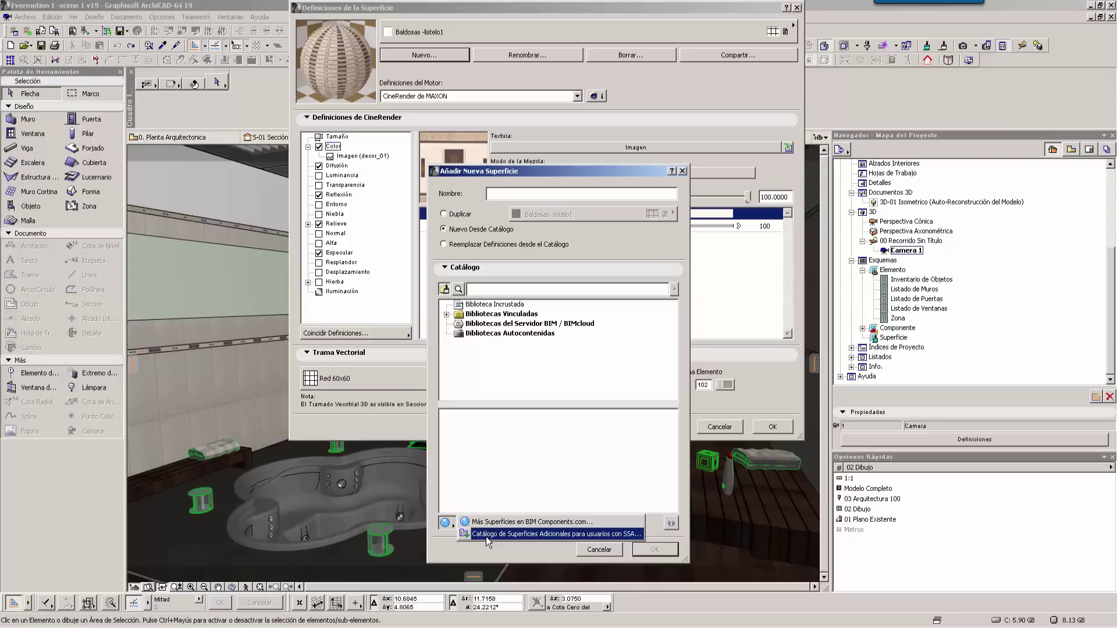
{"action": "left_click", "coordinate": [522, 468]}
{"action": "left_click", "coordinate": [600, 550]}
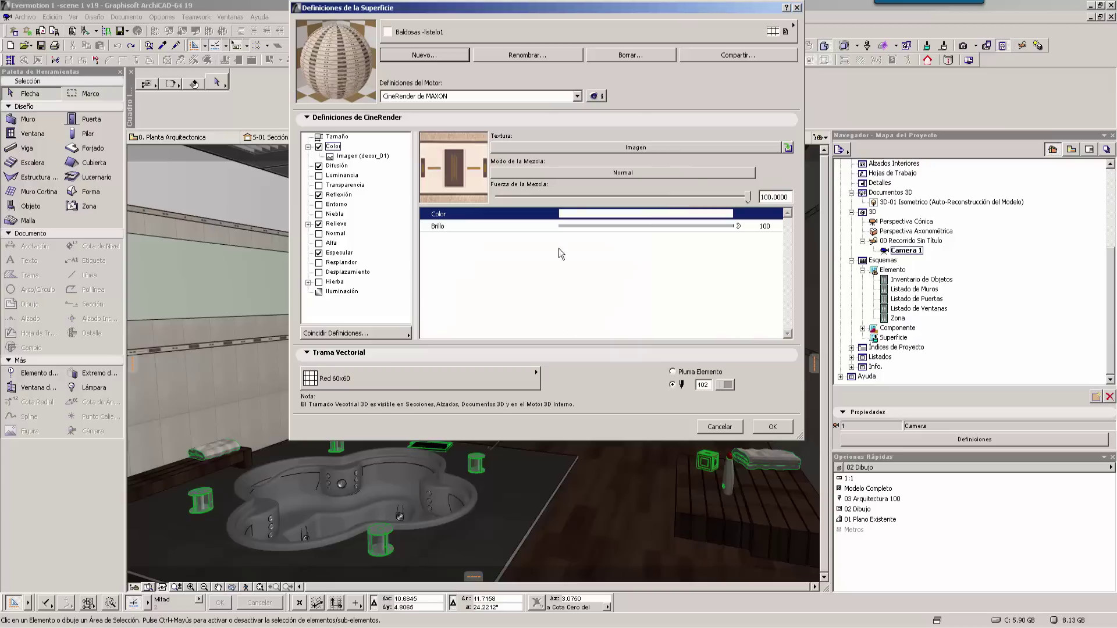
Step: Read the CineRender engine information, close it, and cancel the surface settings unchanged
{"action": "left_click", "coordinate": [575, 97]}
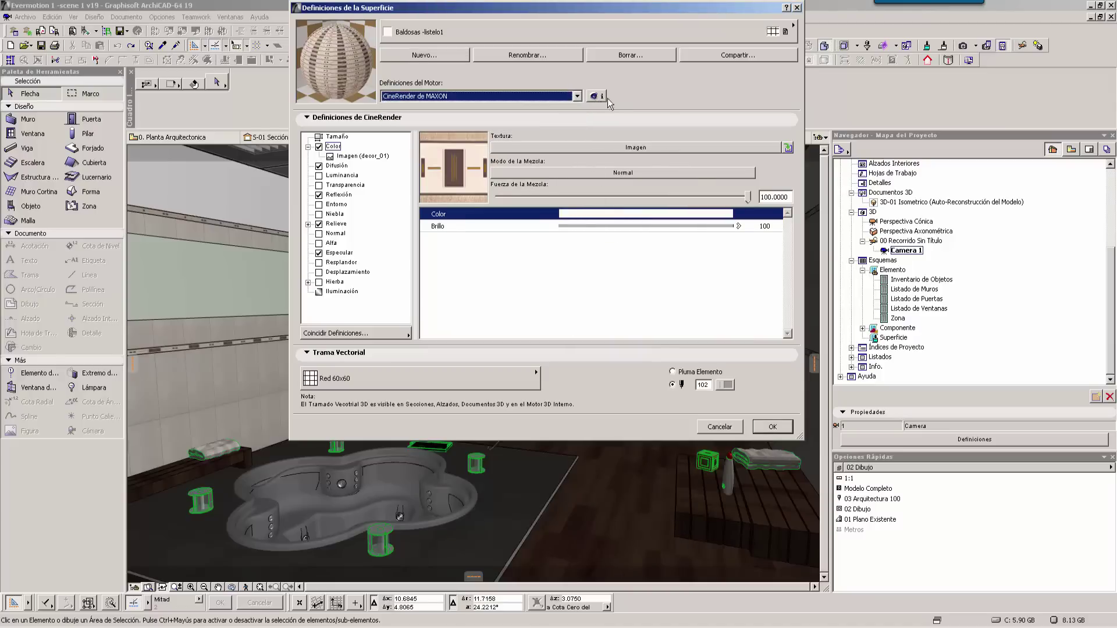
{"action": "left_click", "coordinate": [605, 97]}
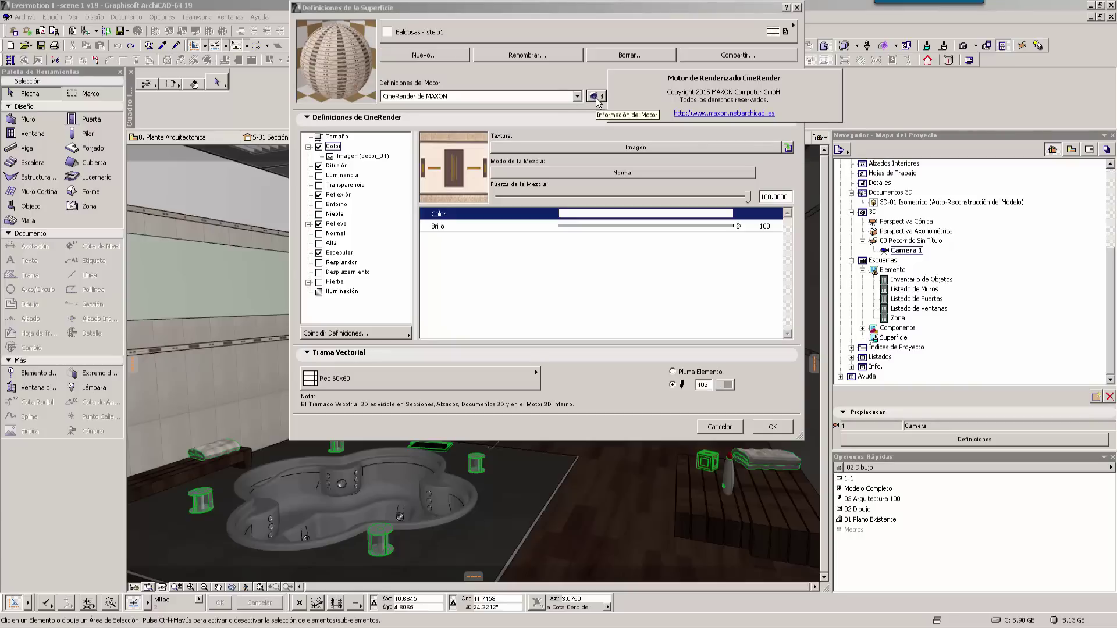
{"action": "left_click", "coordinate": [598, 102]}
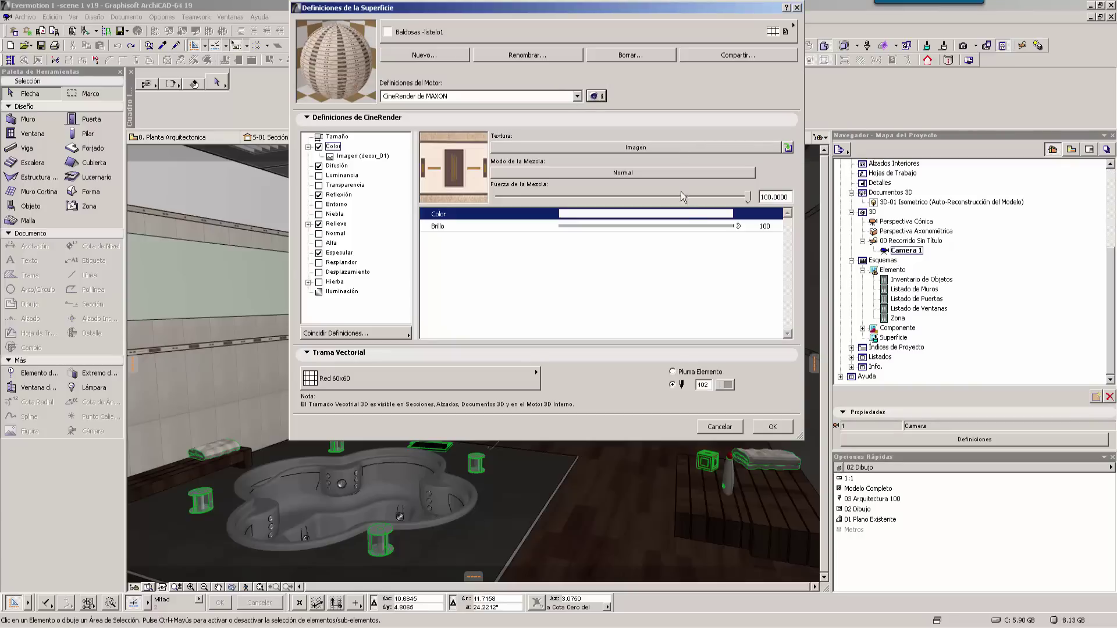
{"action": "left_click", "coordinate": [709, 431]}
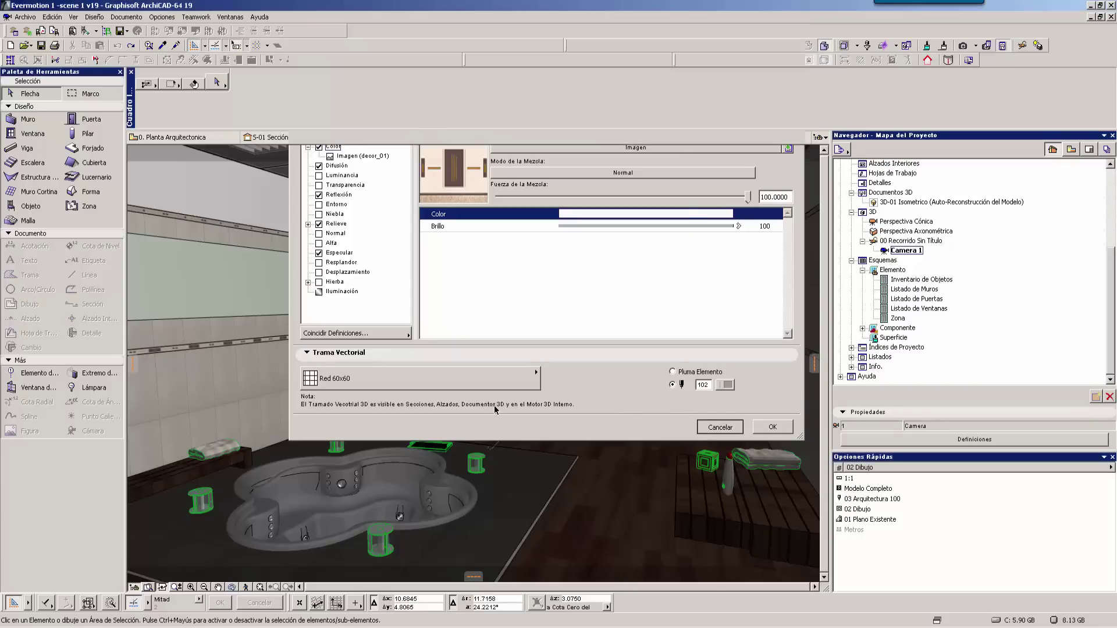